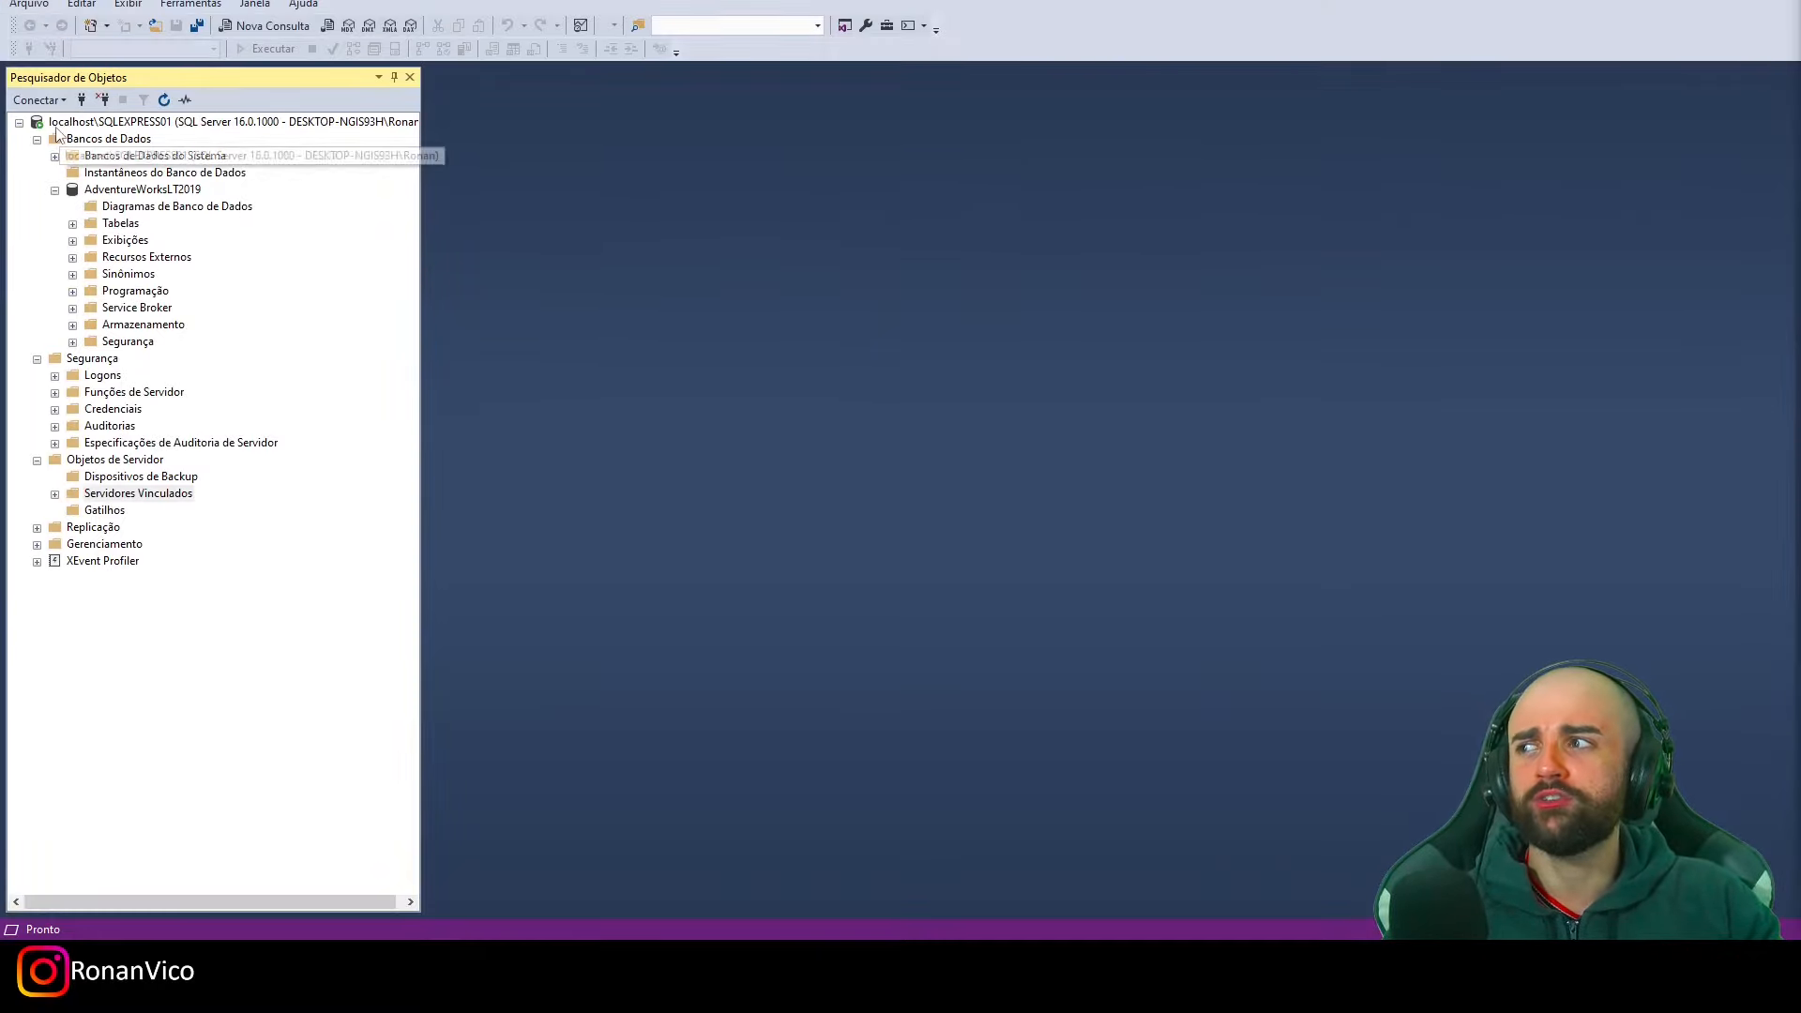
# Collapse the server tree and find the Servidores Vinculados folder under Objetos de Servidor
pyautogui.click(73, 122)
pyautogui.click(73, 155)
pyautogui.click(36, 173)
pyautogui.click(37, 173)
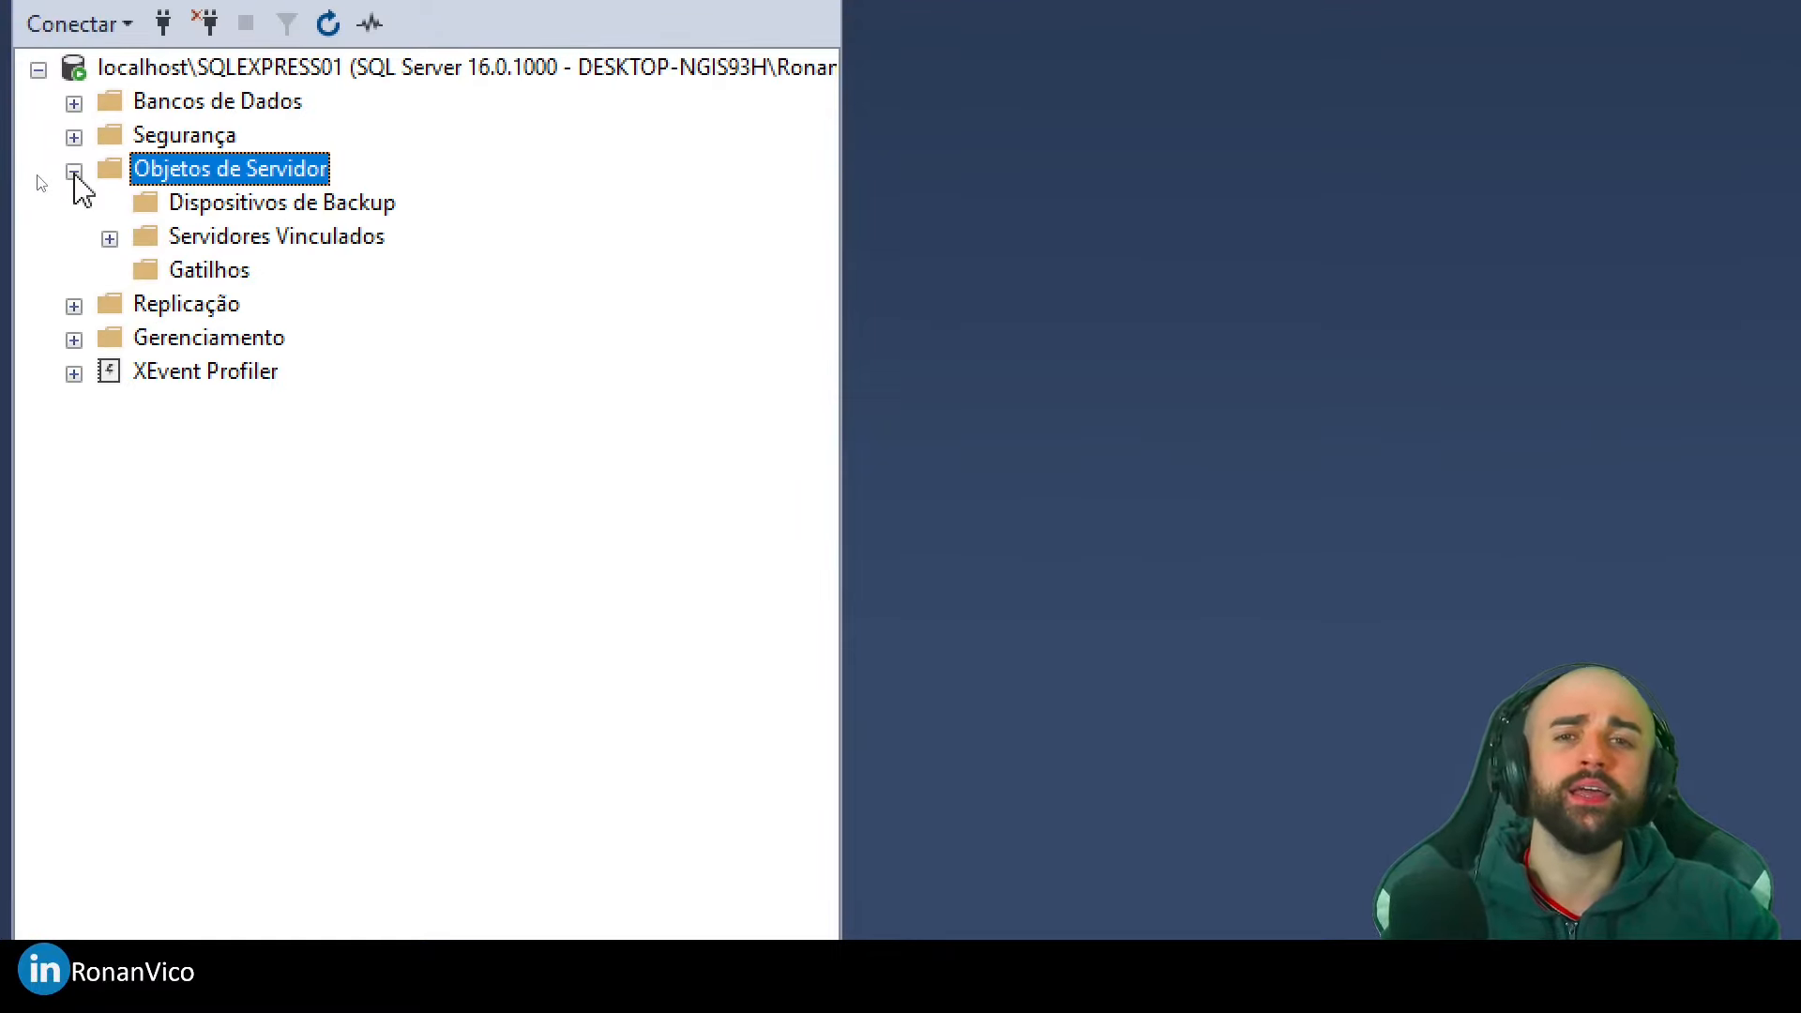
pyautogui.click(184, 266)
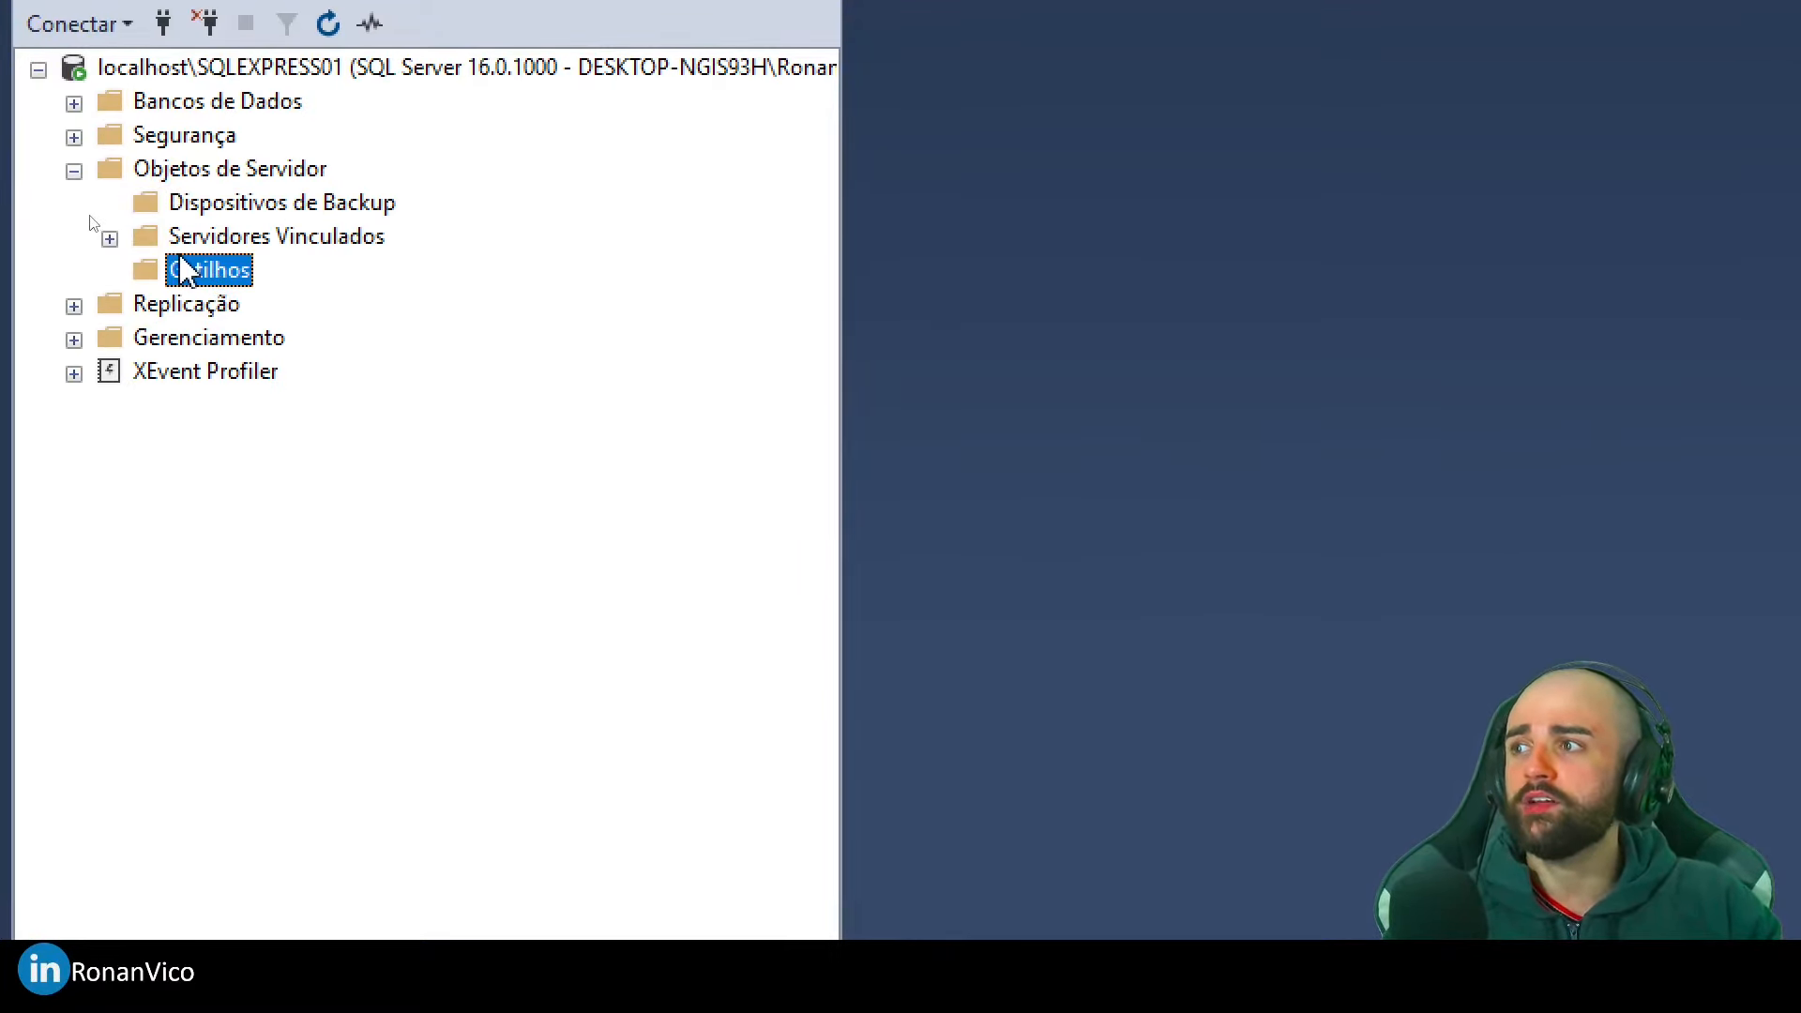
pyautogui.click(178, 242)
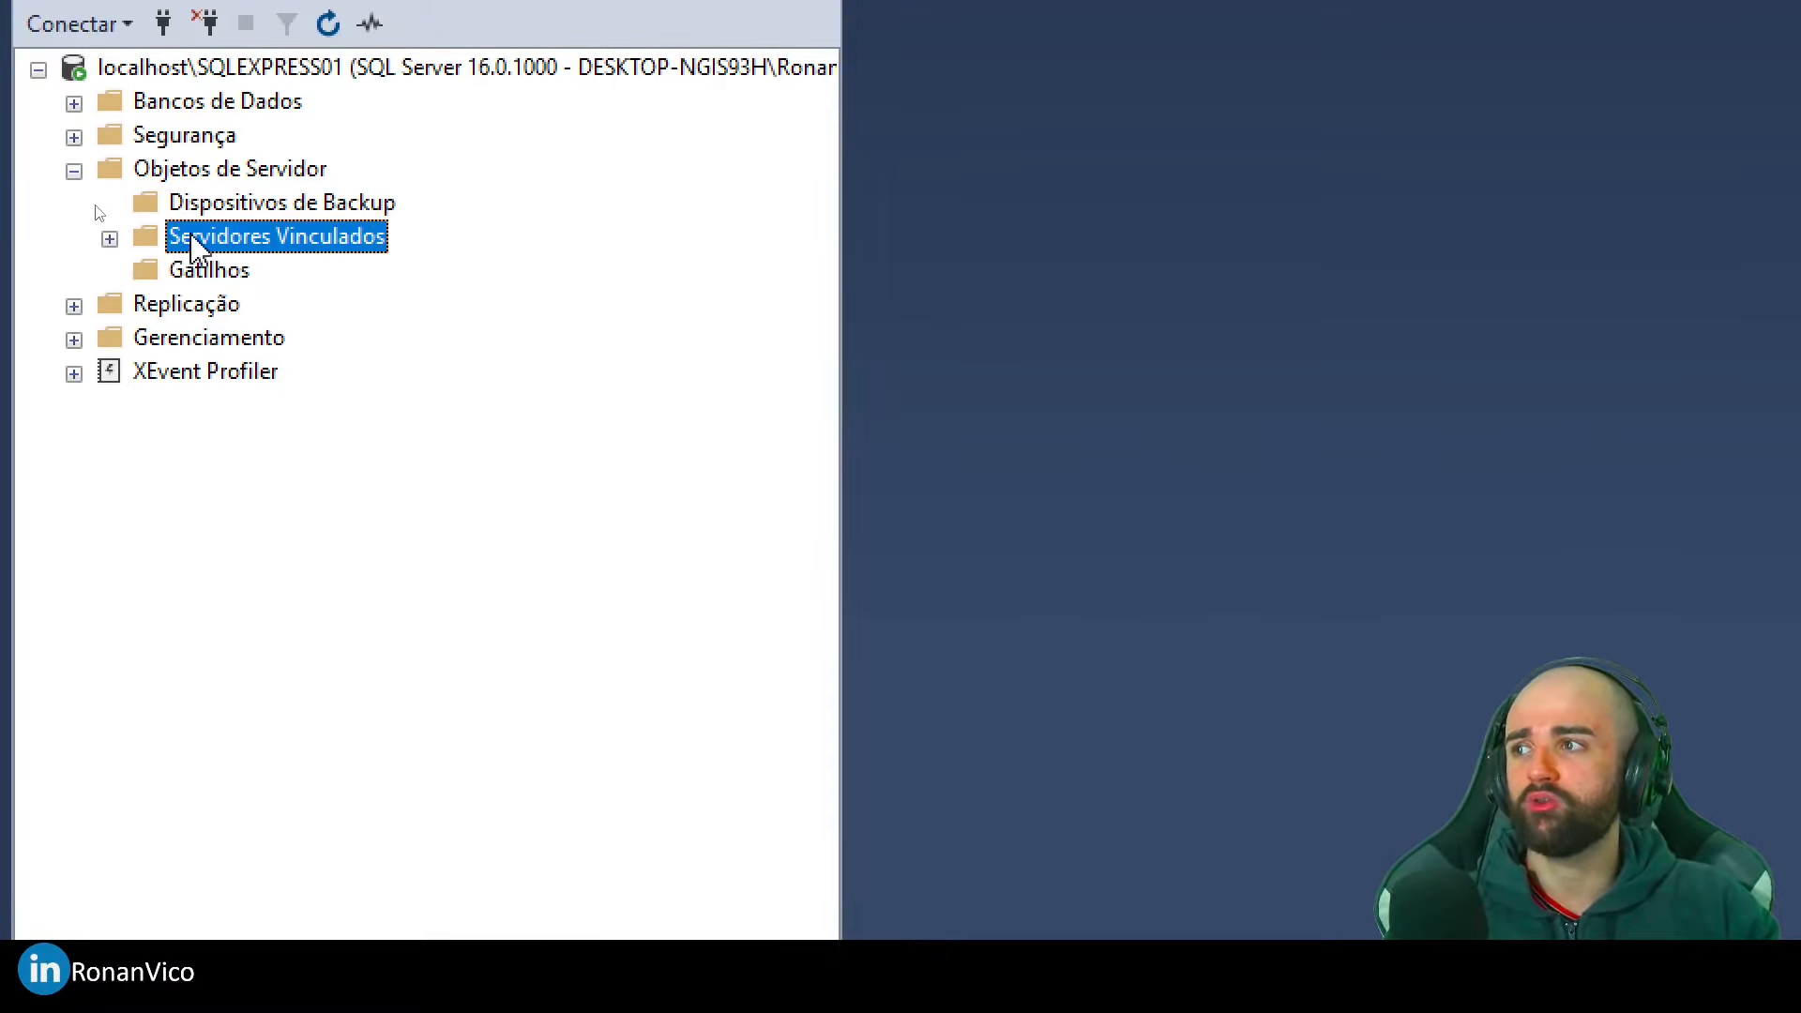
# Start a new linked server from Servidores Vinculados and look through the available data providers
pyautogui.rightClick(188, 238)
pyautogui.click(314, 261)
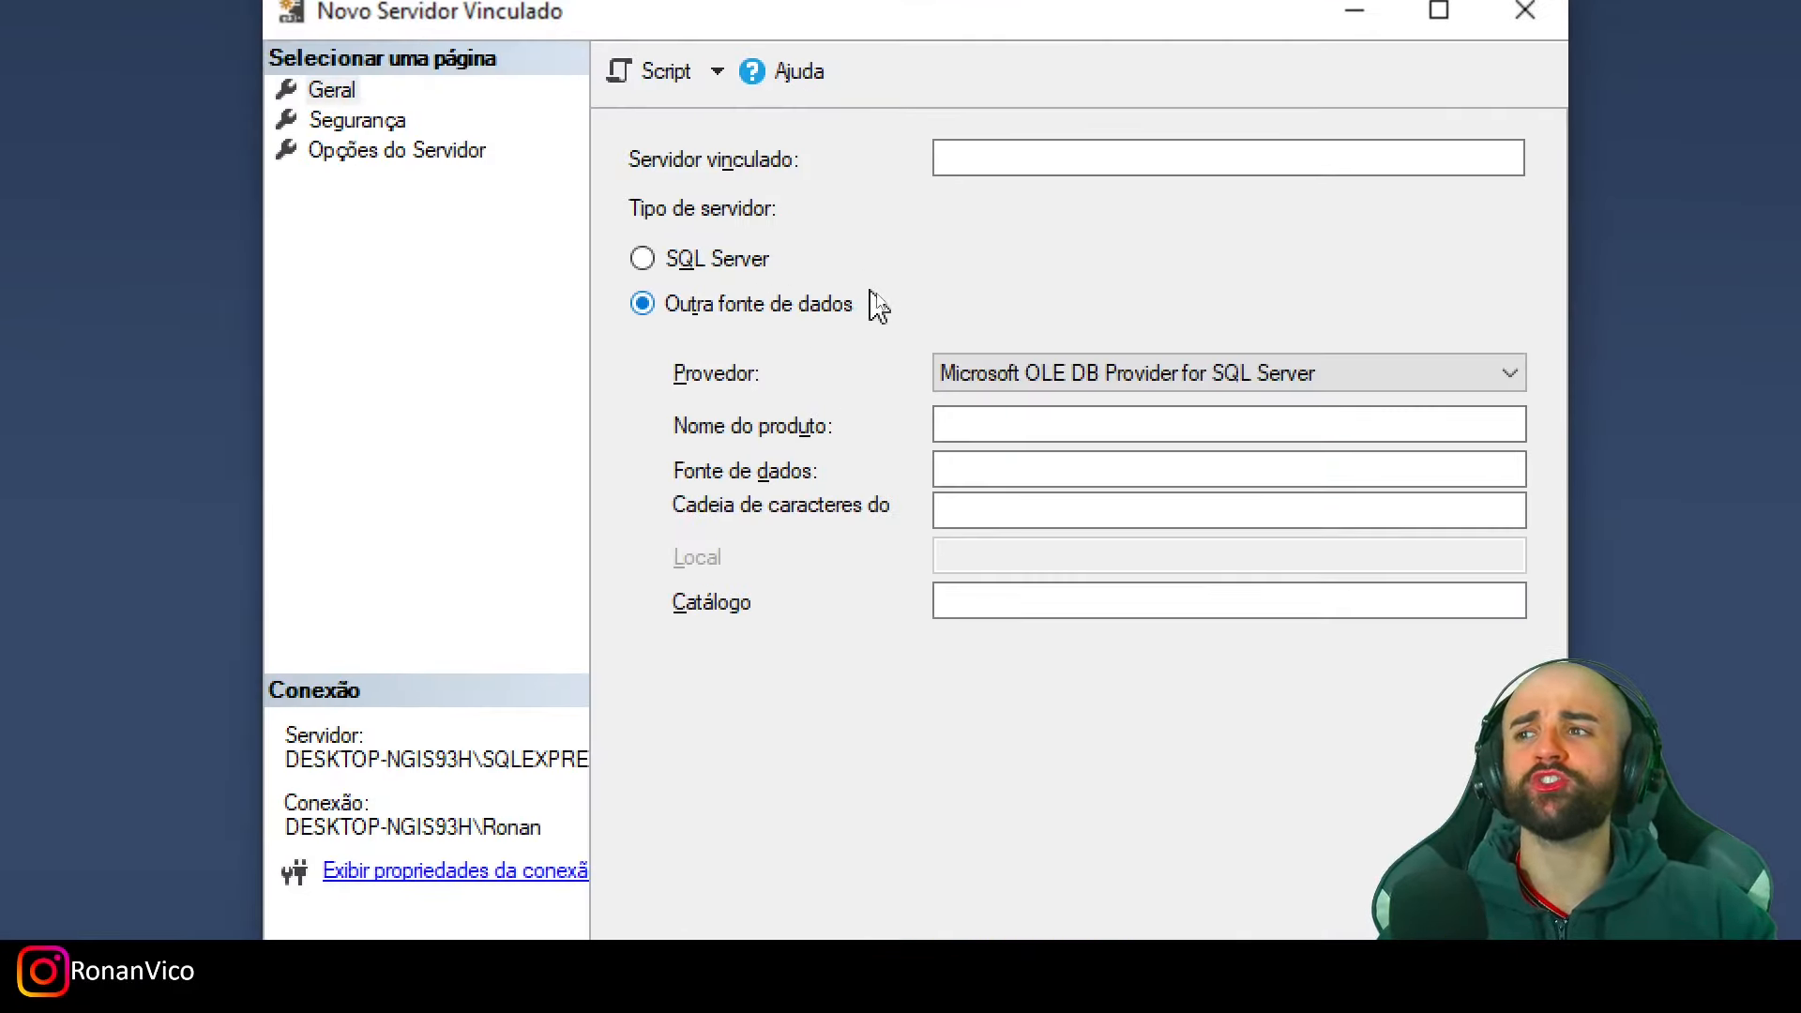
pyautogui.click(959, 375)
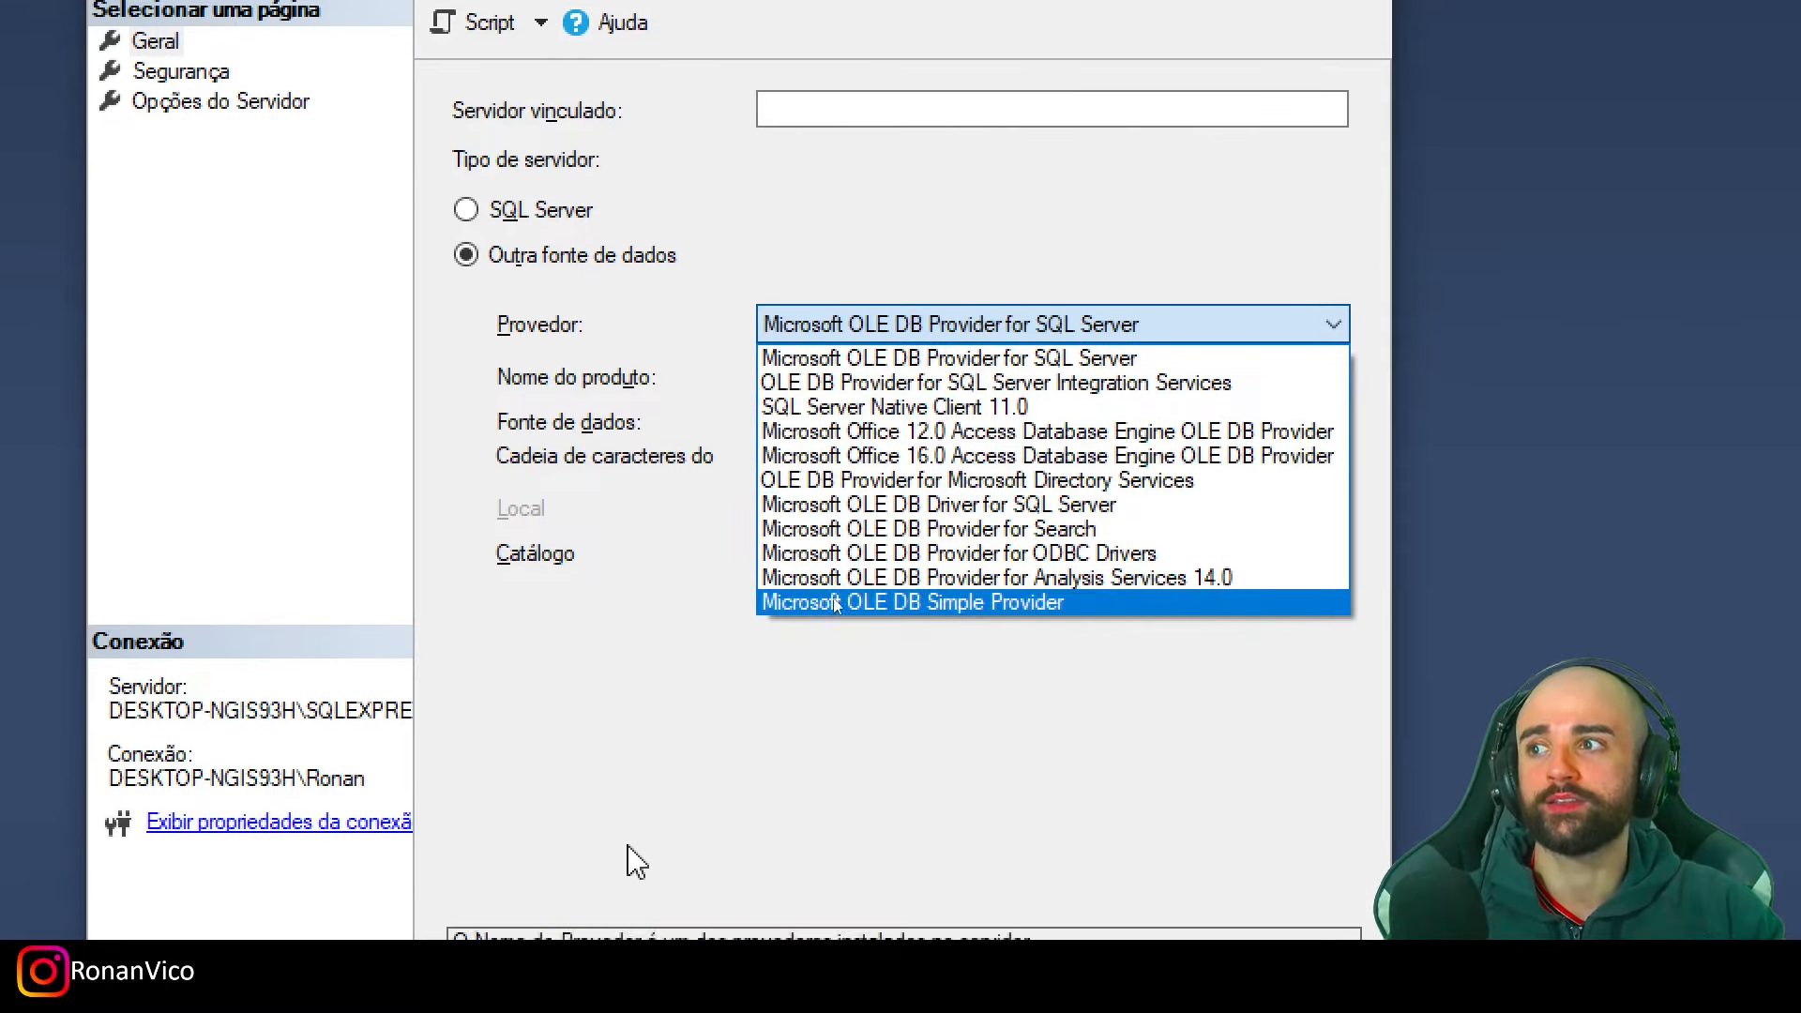
pyautogui.click(627, 846)
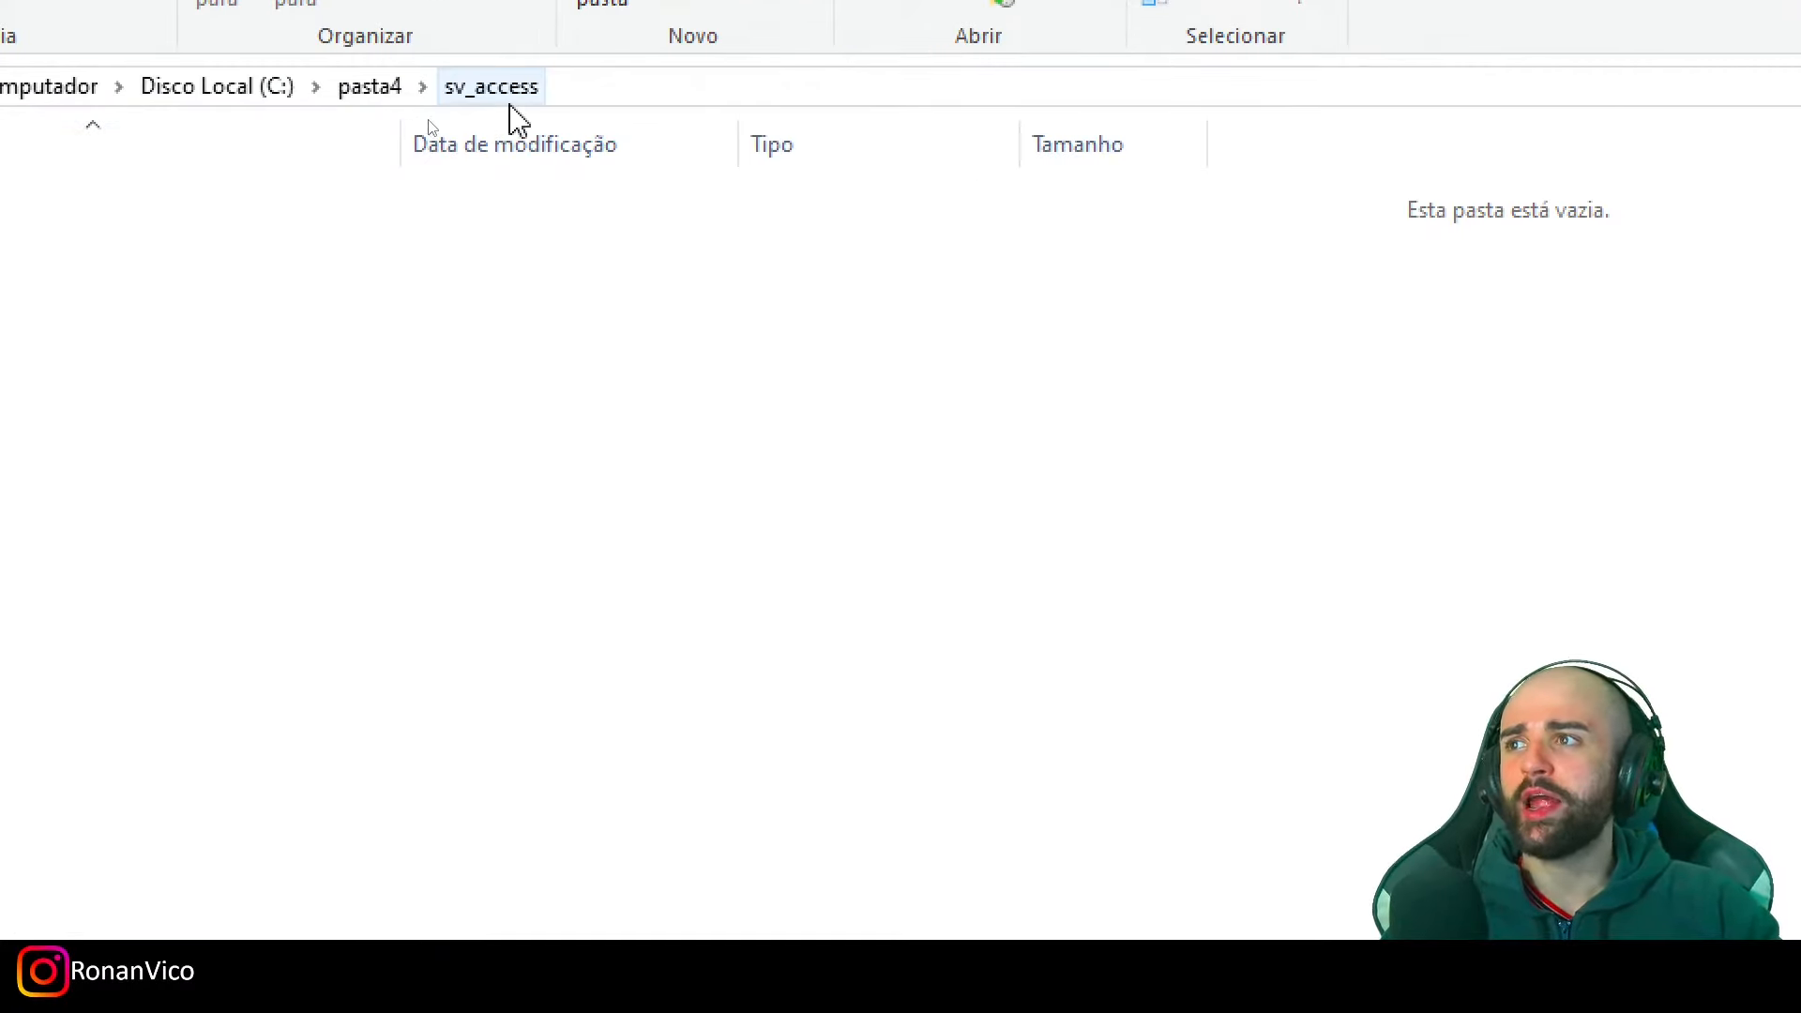
# In File Explorer, create a new Microsoft Access database in the folder C:\pasta4\sv_access and open it
pyautogui.rightClick(111, 263)
pyautogui.moveTo(577, 718)
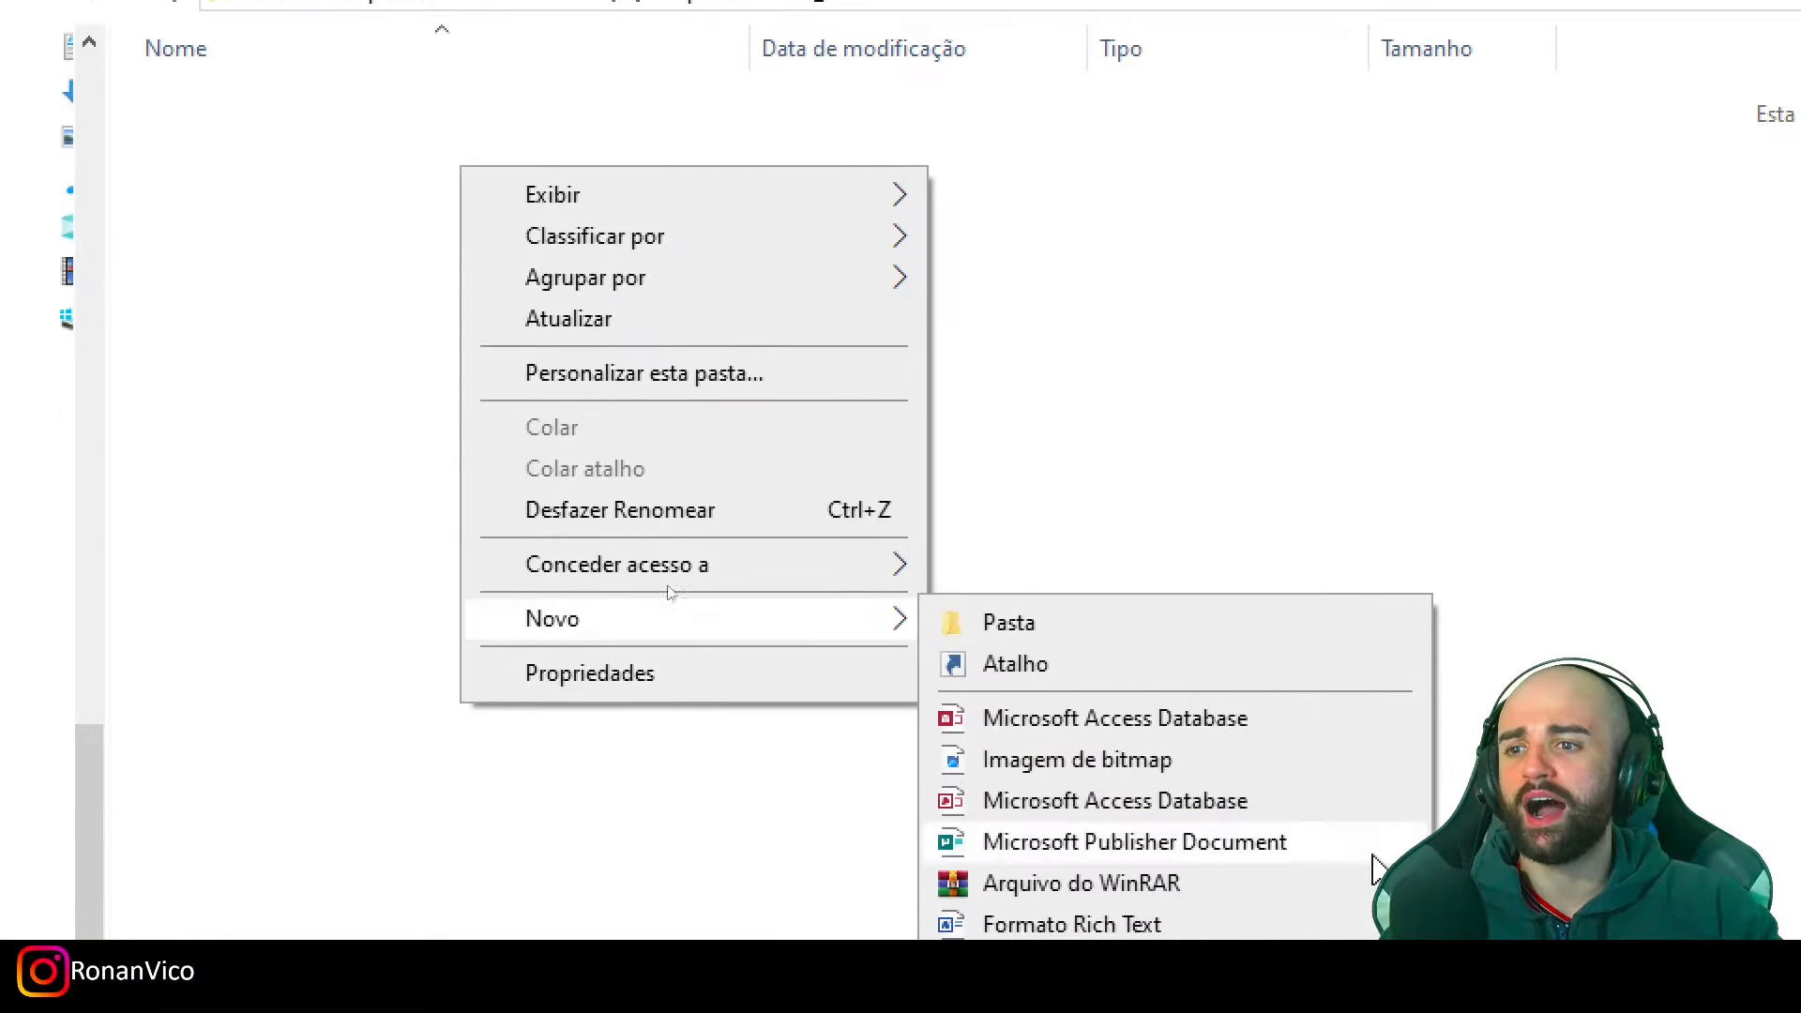
pyautogui.click(1131, 556)
pyautogui.doubleClick(206, 176)
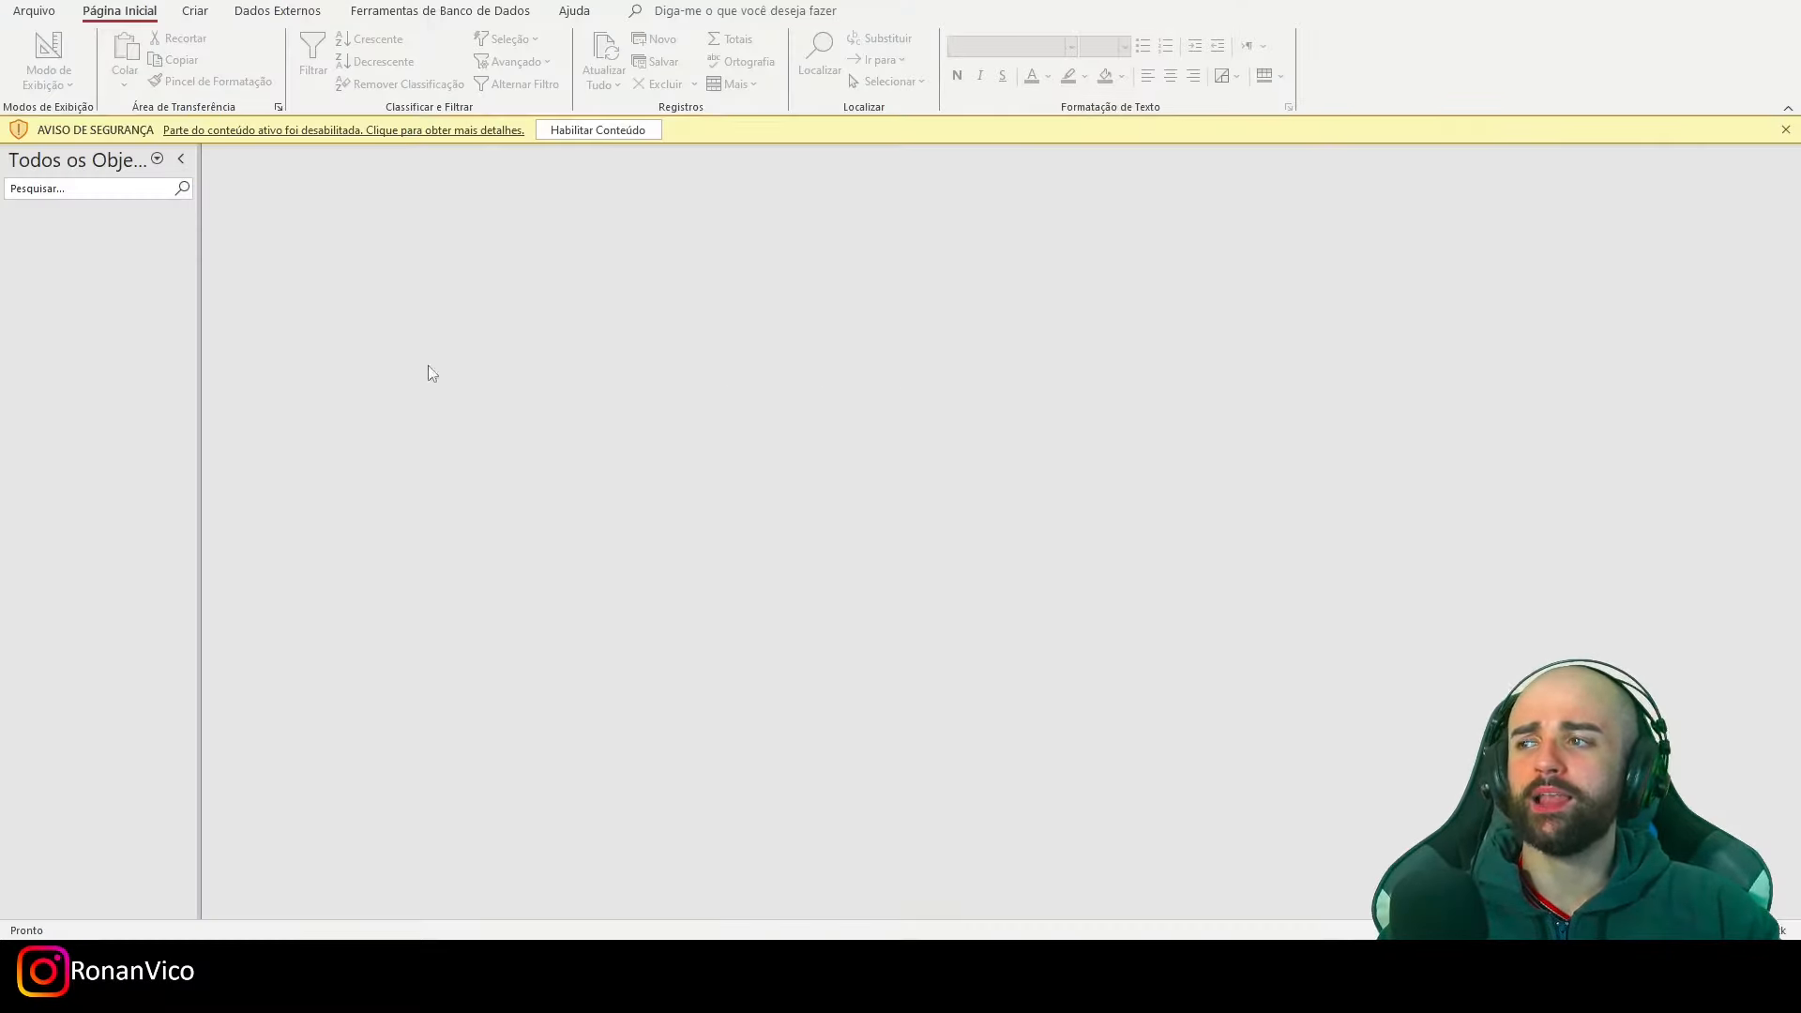
# Enable the database's blocked content and create a new table
pyautogui.rightClick(123, 233)
pyautogui.click(619, 130)
pyautogui.rightClick(86, 205)
pyautogui.press('Escape')
pyautogui.click(194, 11)
pyautogui.click(121, 56)
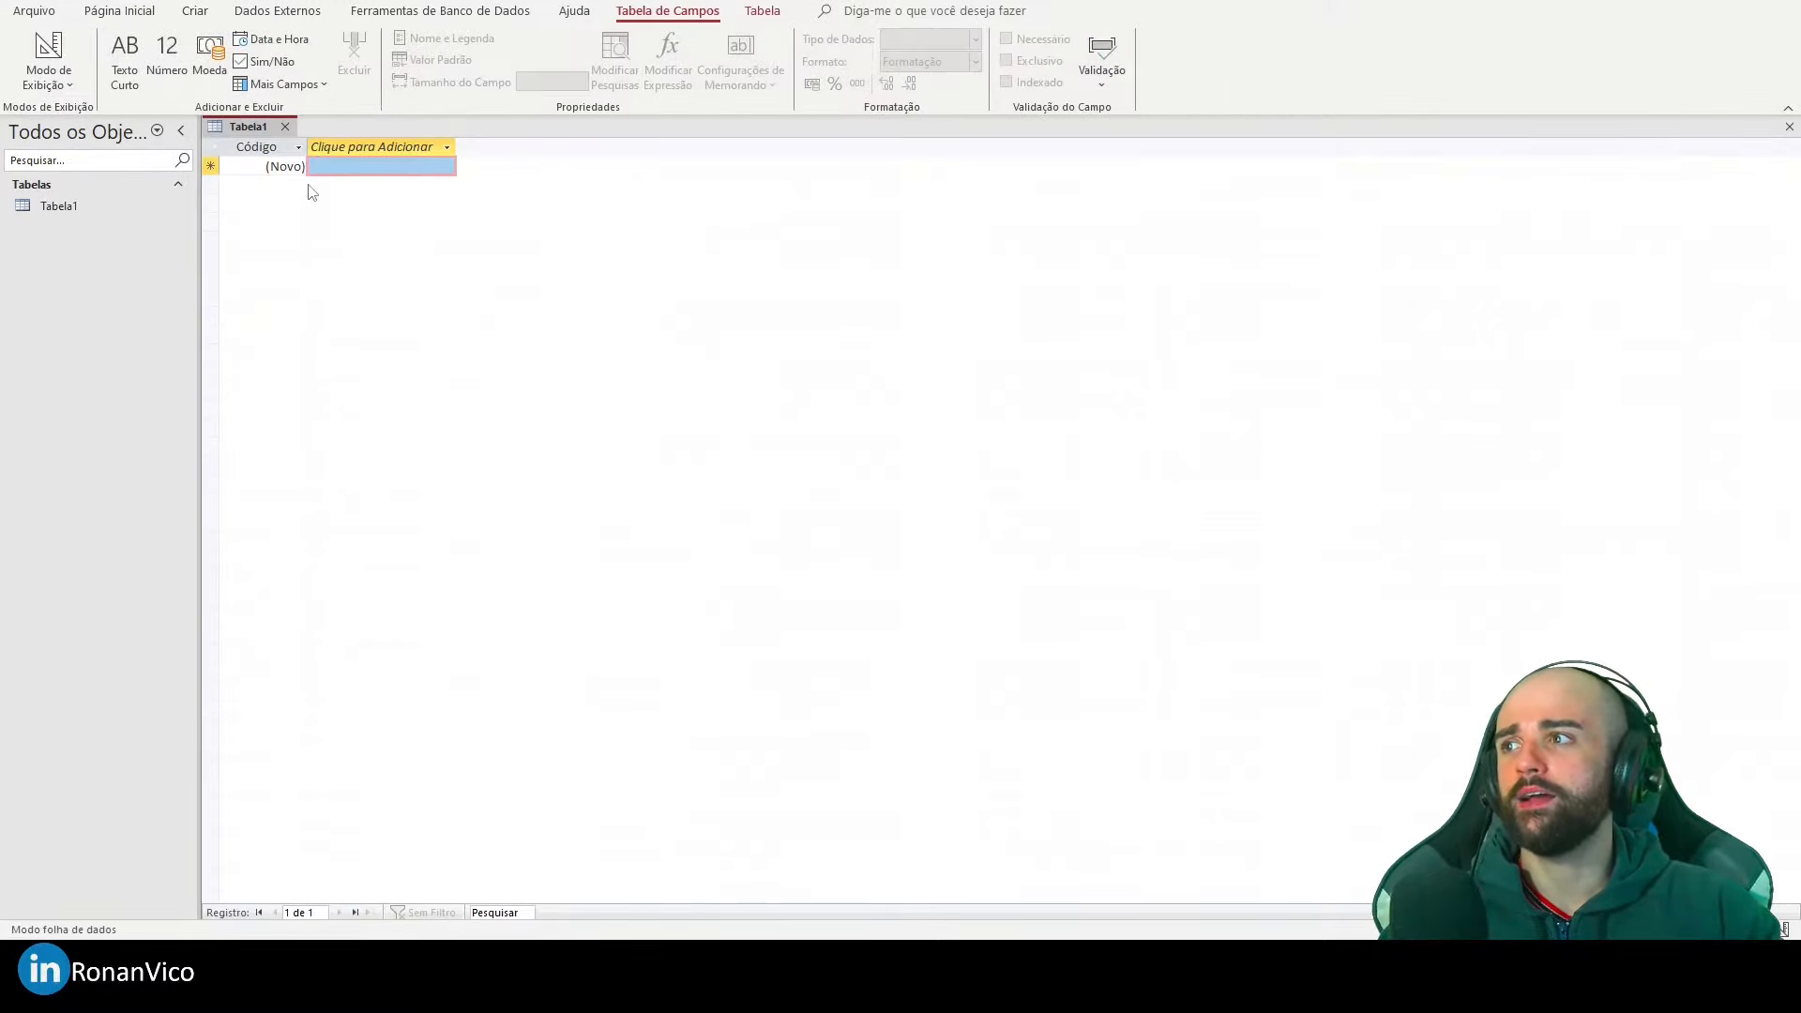
# Save the table as Tabela1, add a Texto Curto field named nome in its design, and save the change
pyautogui.rightClick(246, 123)
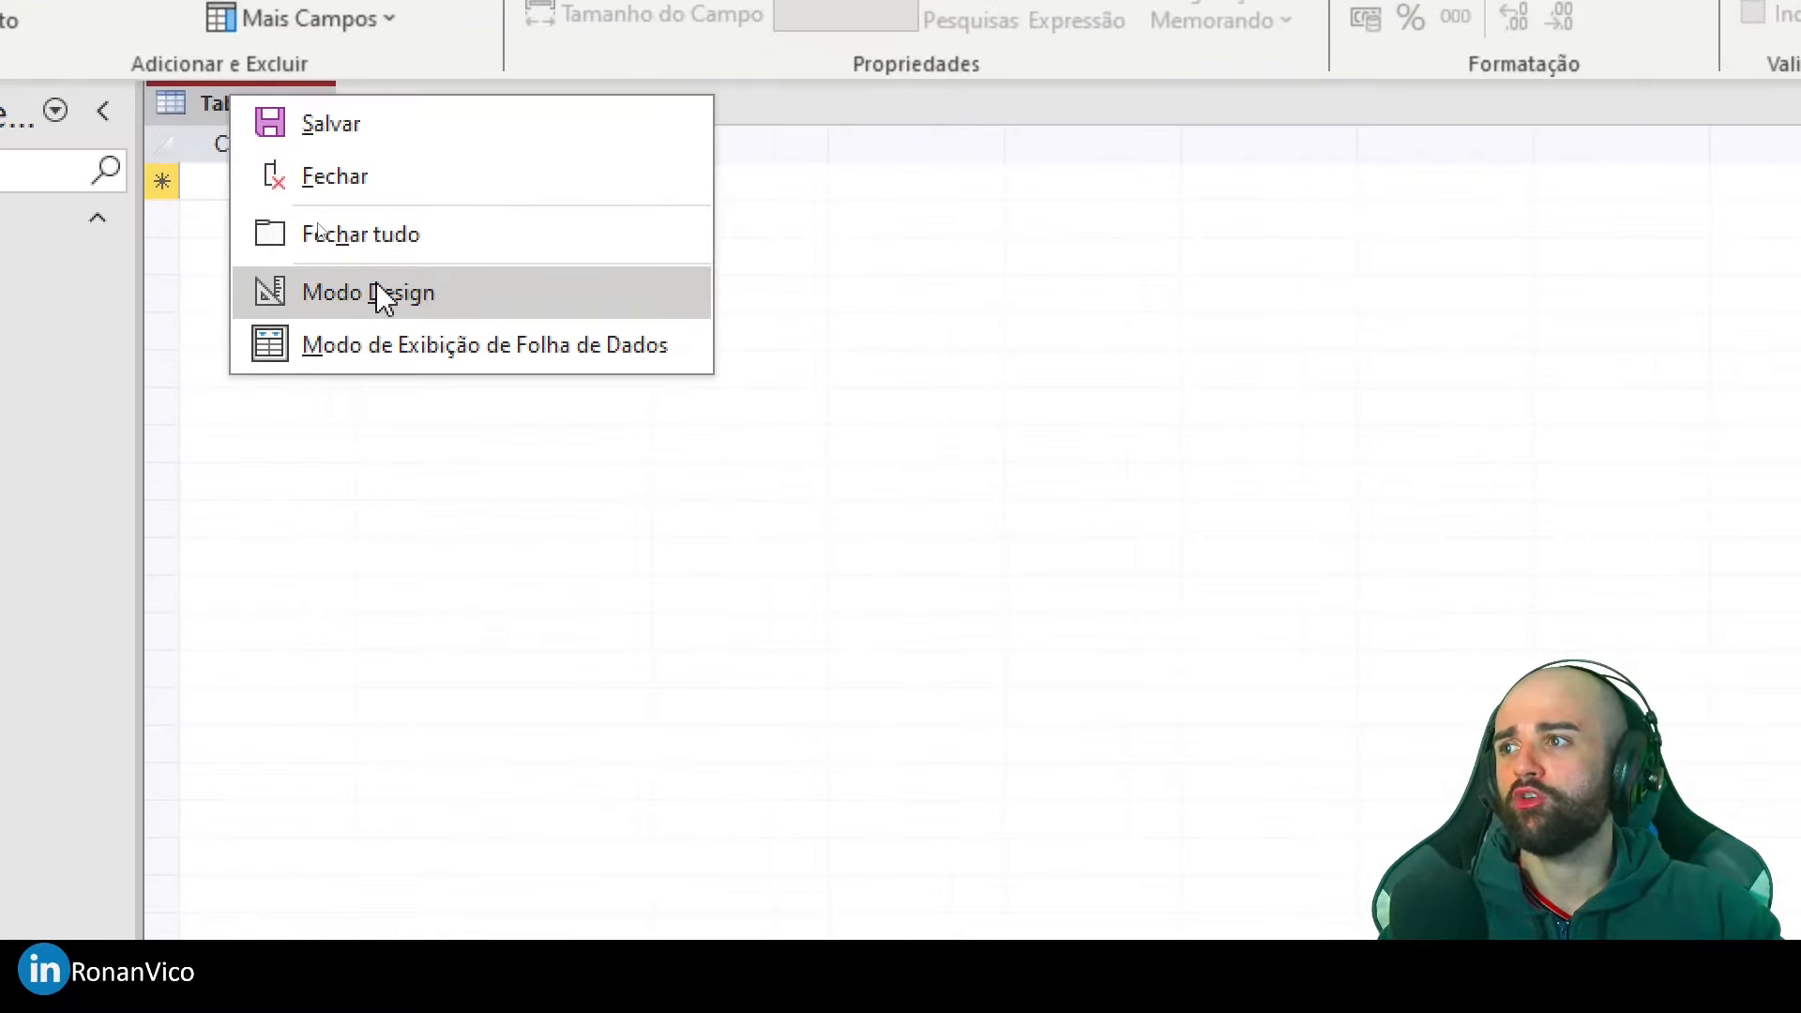
pyautogui.click(381, 298)
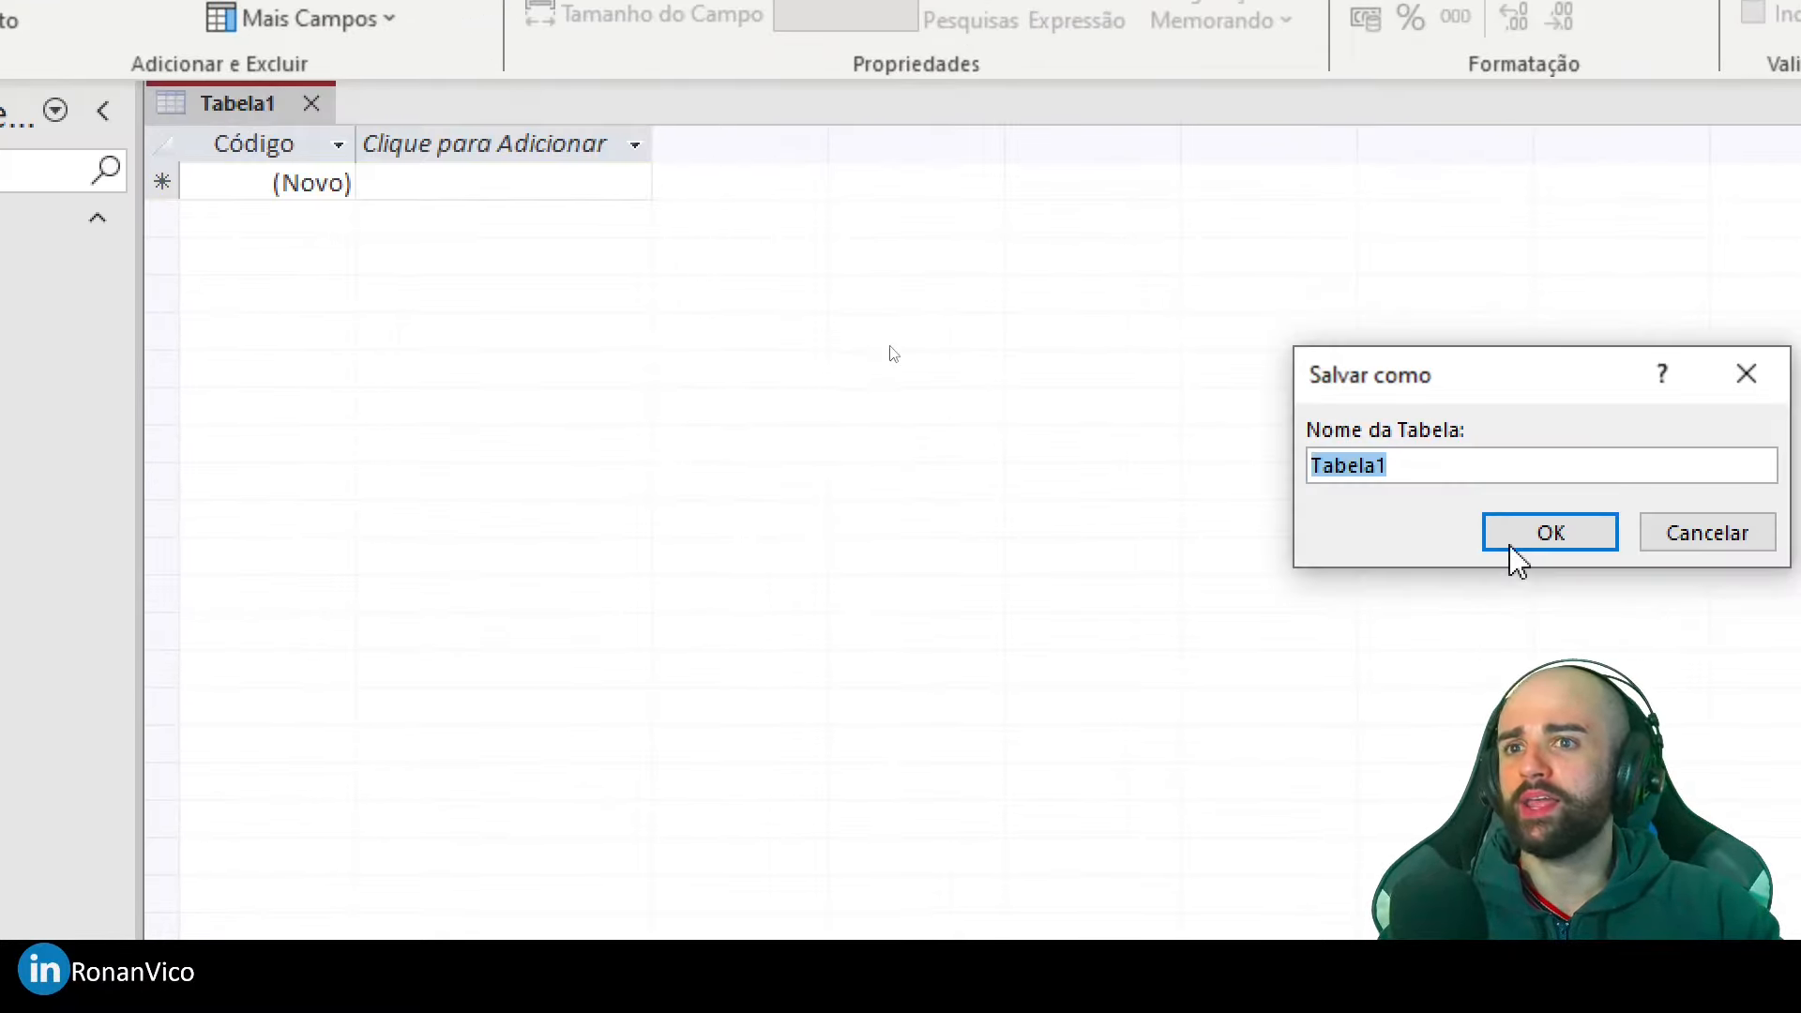
pyautogui.click(1501, 533)
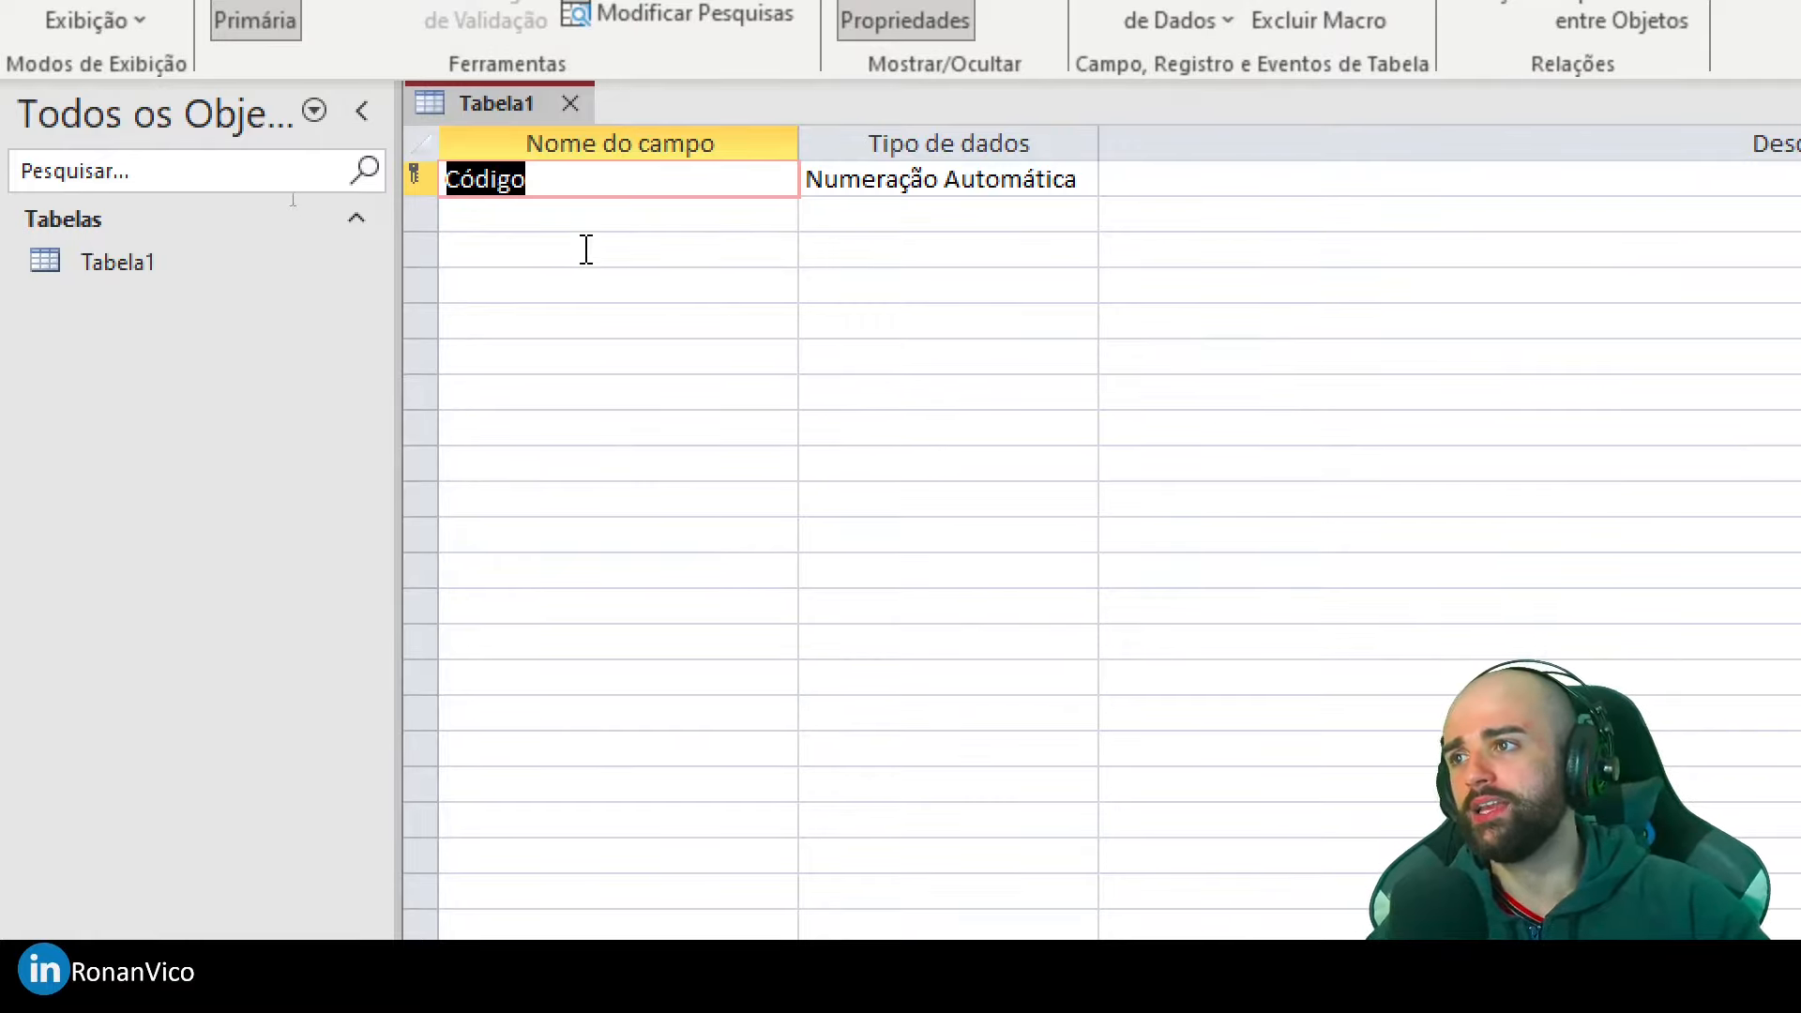
pyautogui.click(588, 228)
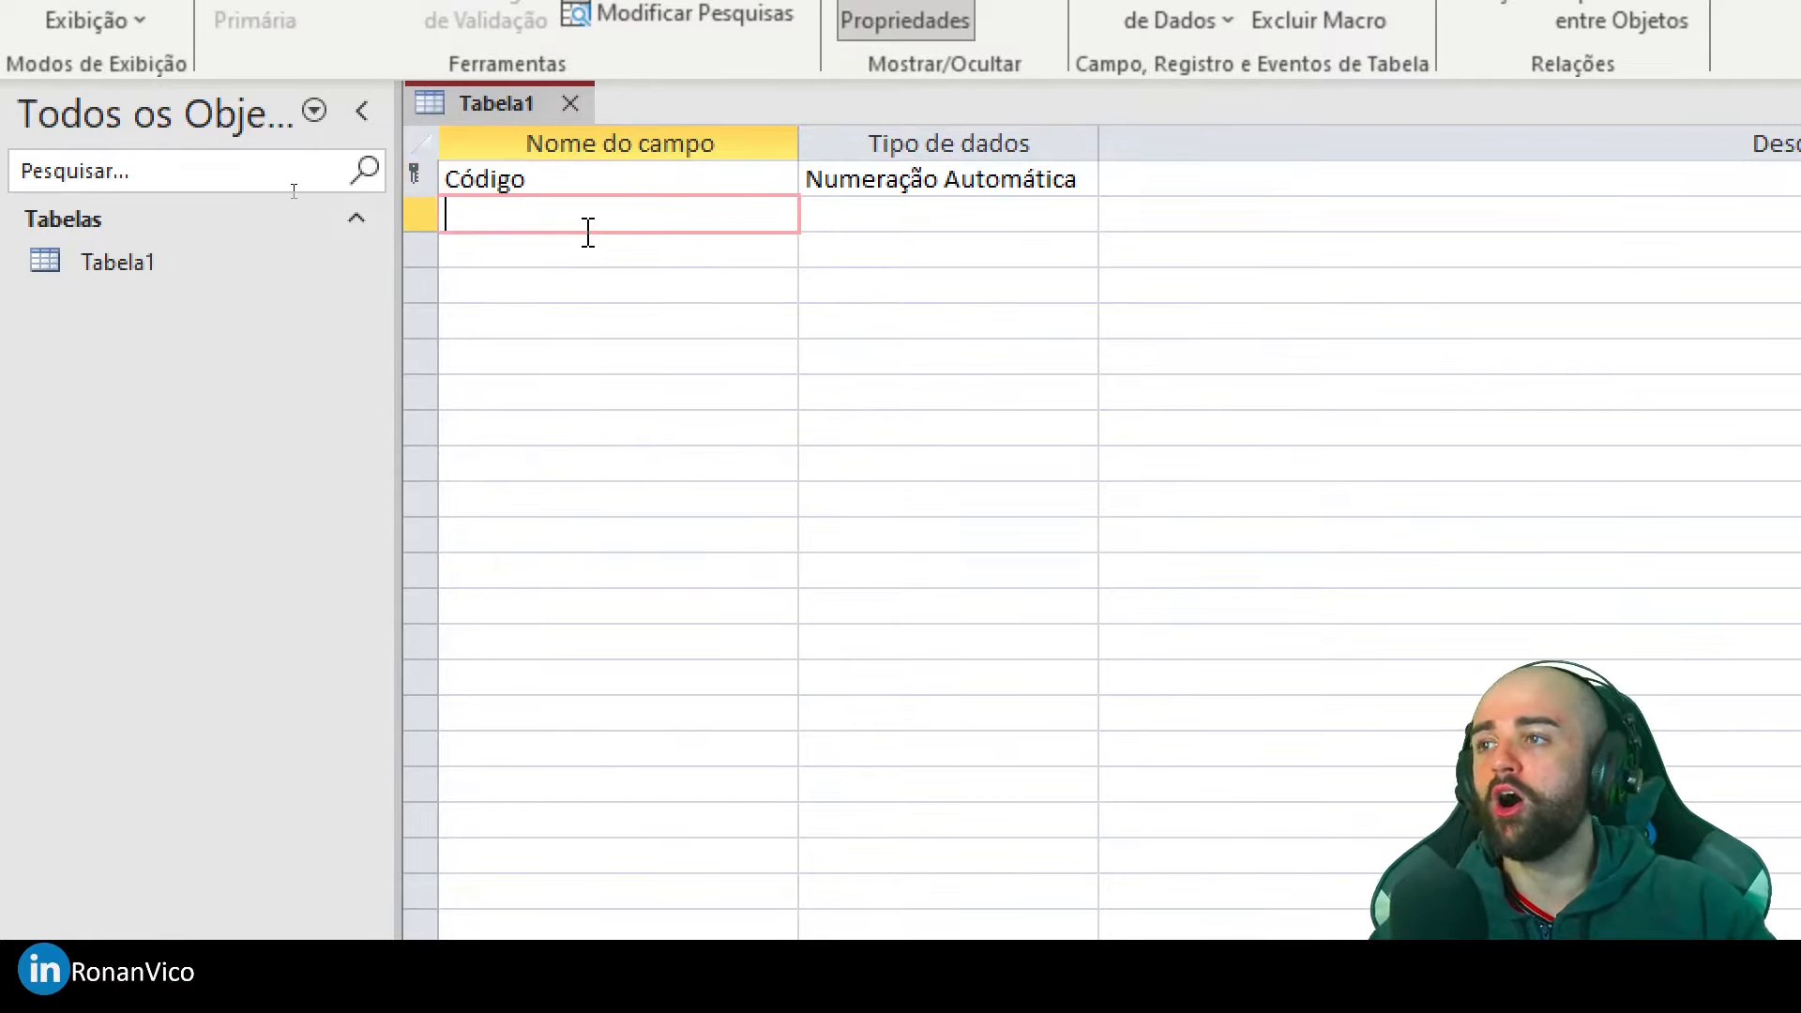
pyautogui.write('nome')
pyautogui.press('Tab')
pyautogui.rightClick(496, 111)
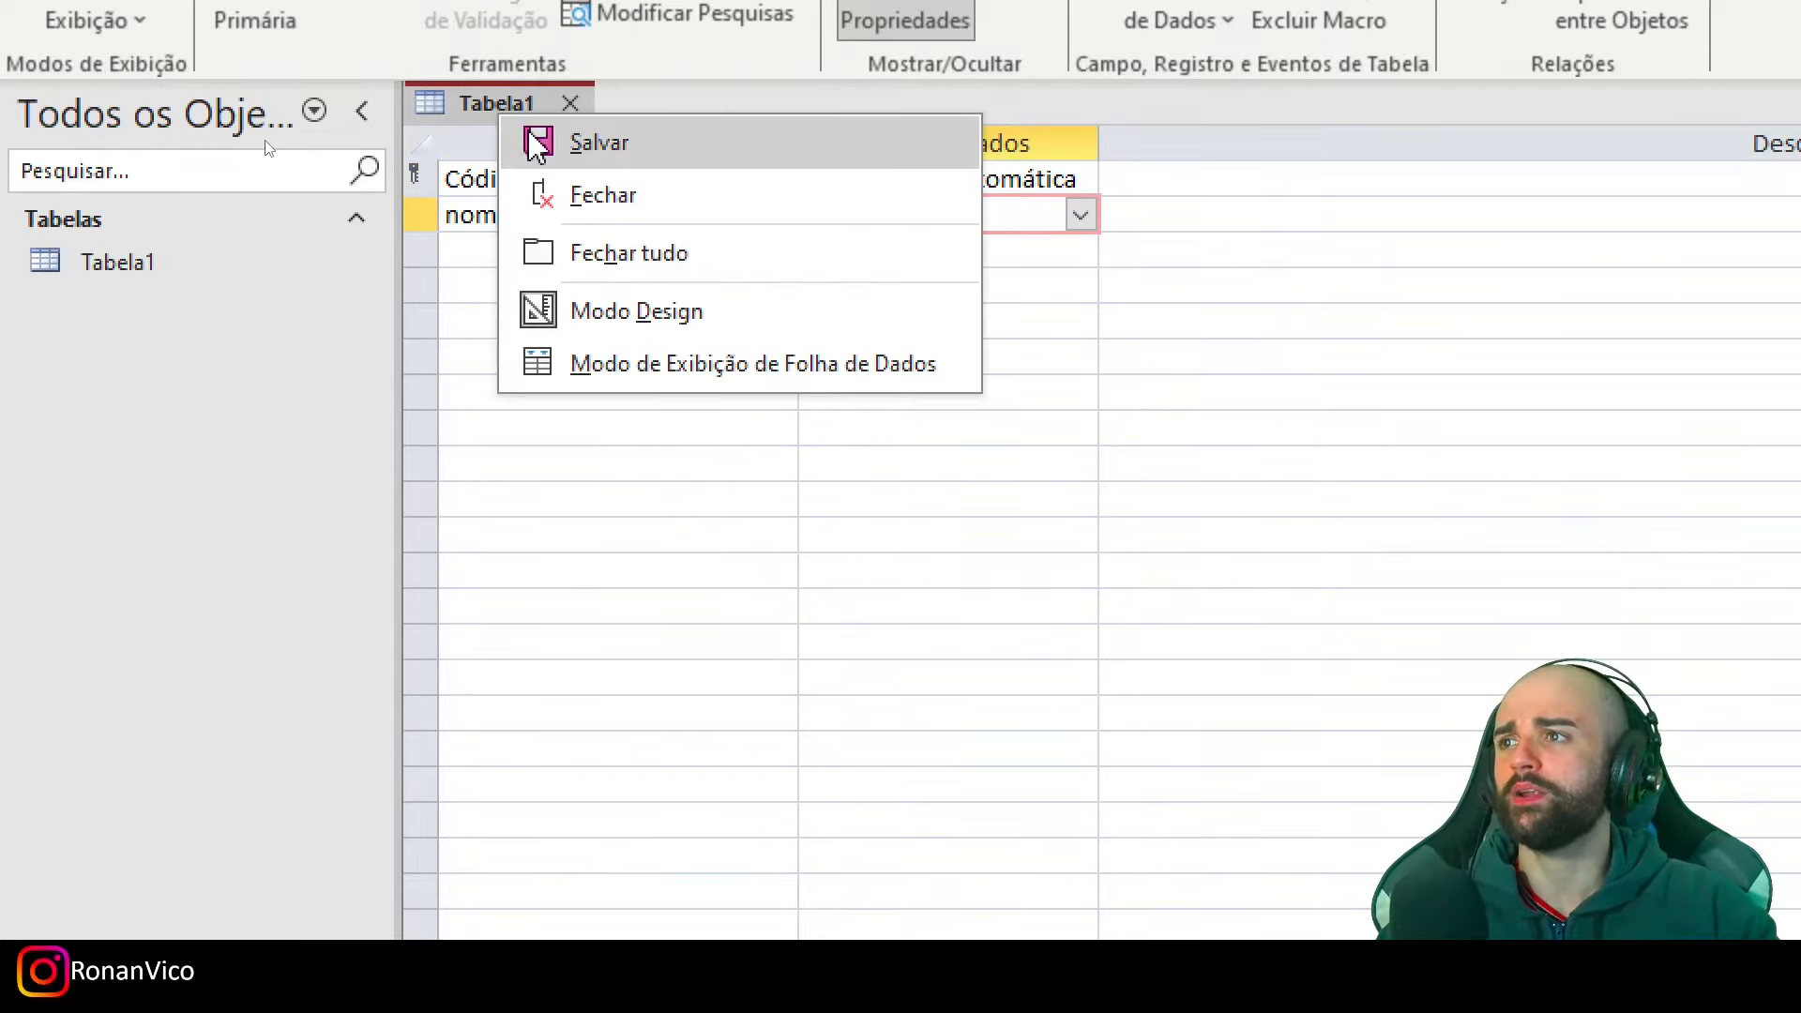
pyautogui.click(532, 136)
# Close Tabela1 and rename it as TB_DADOS
pyautogui.click(201, 261)
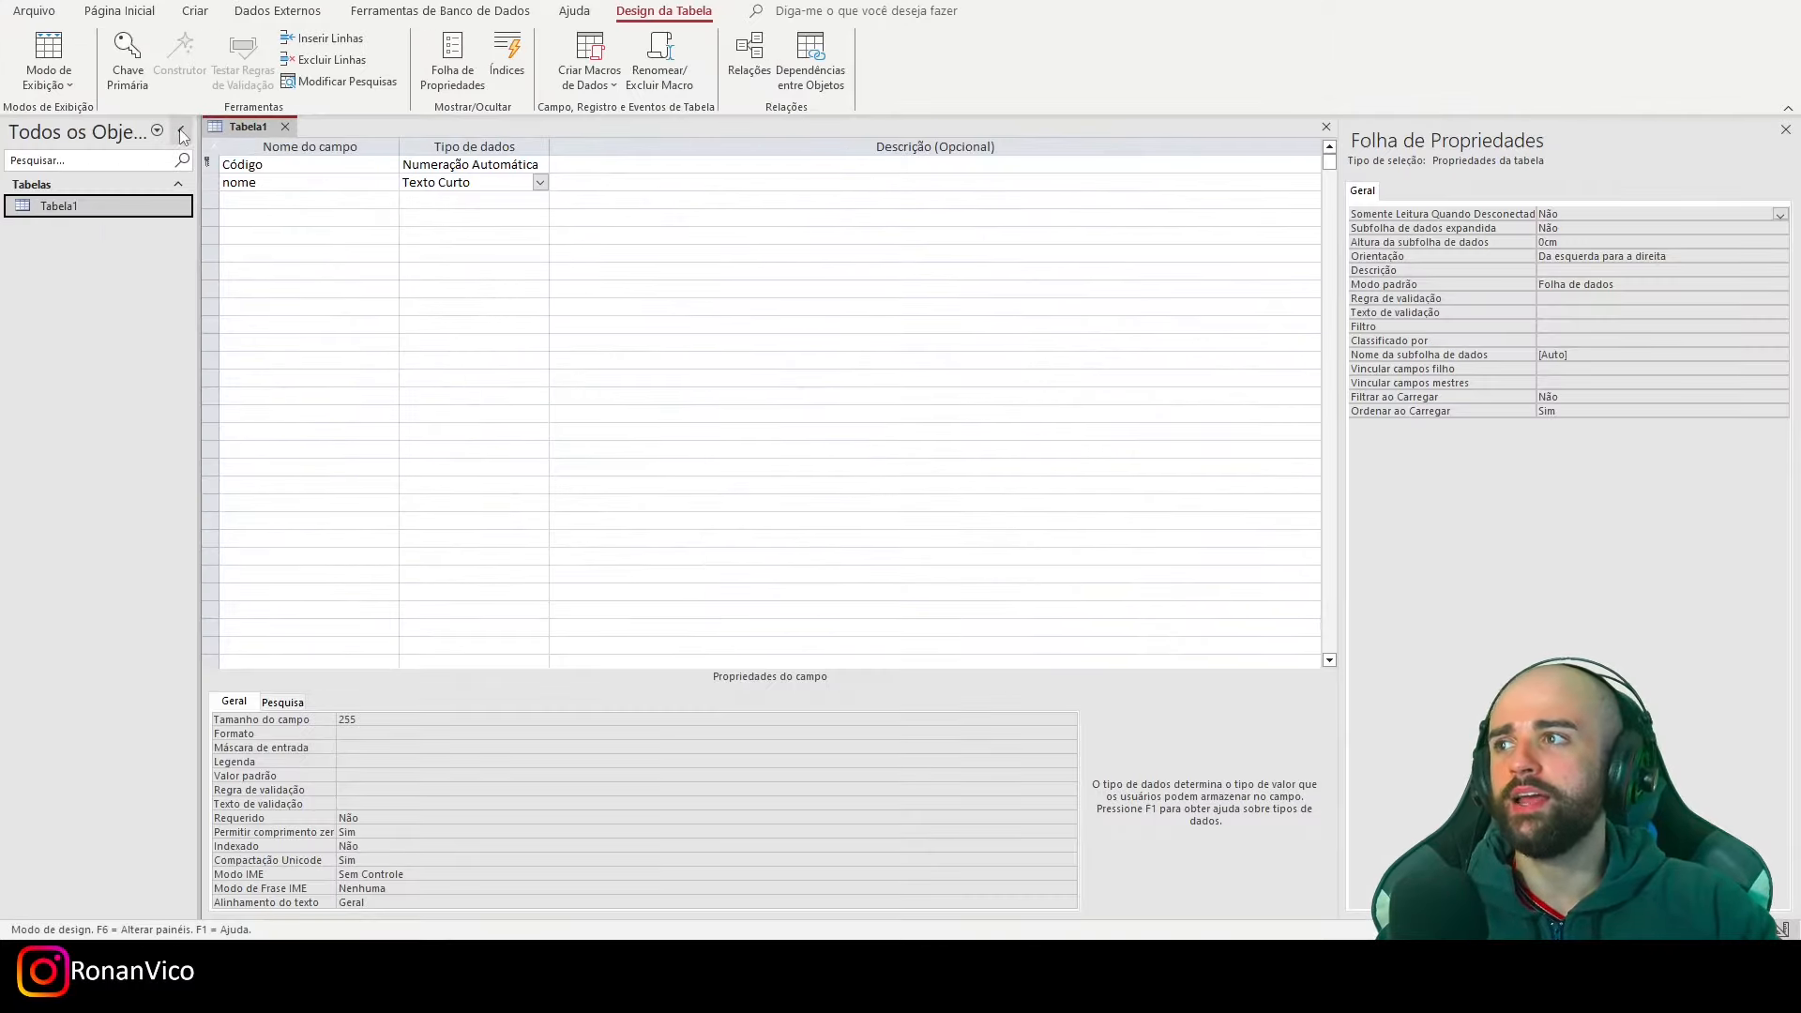
pyautogui.click(285, 127)
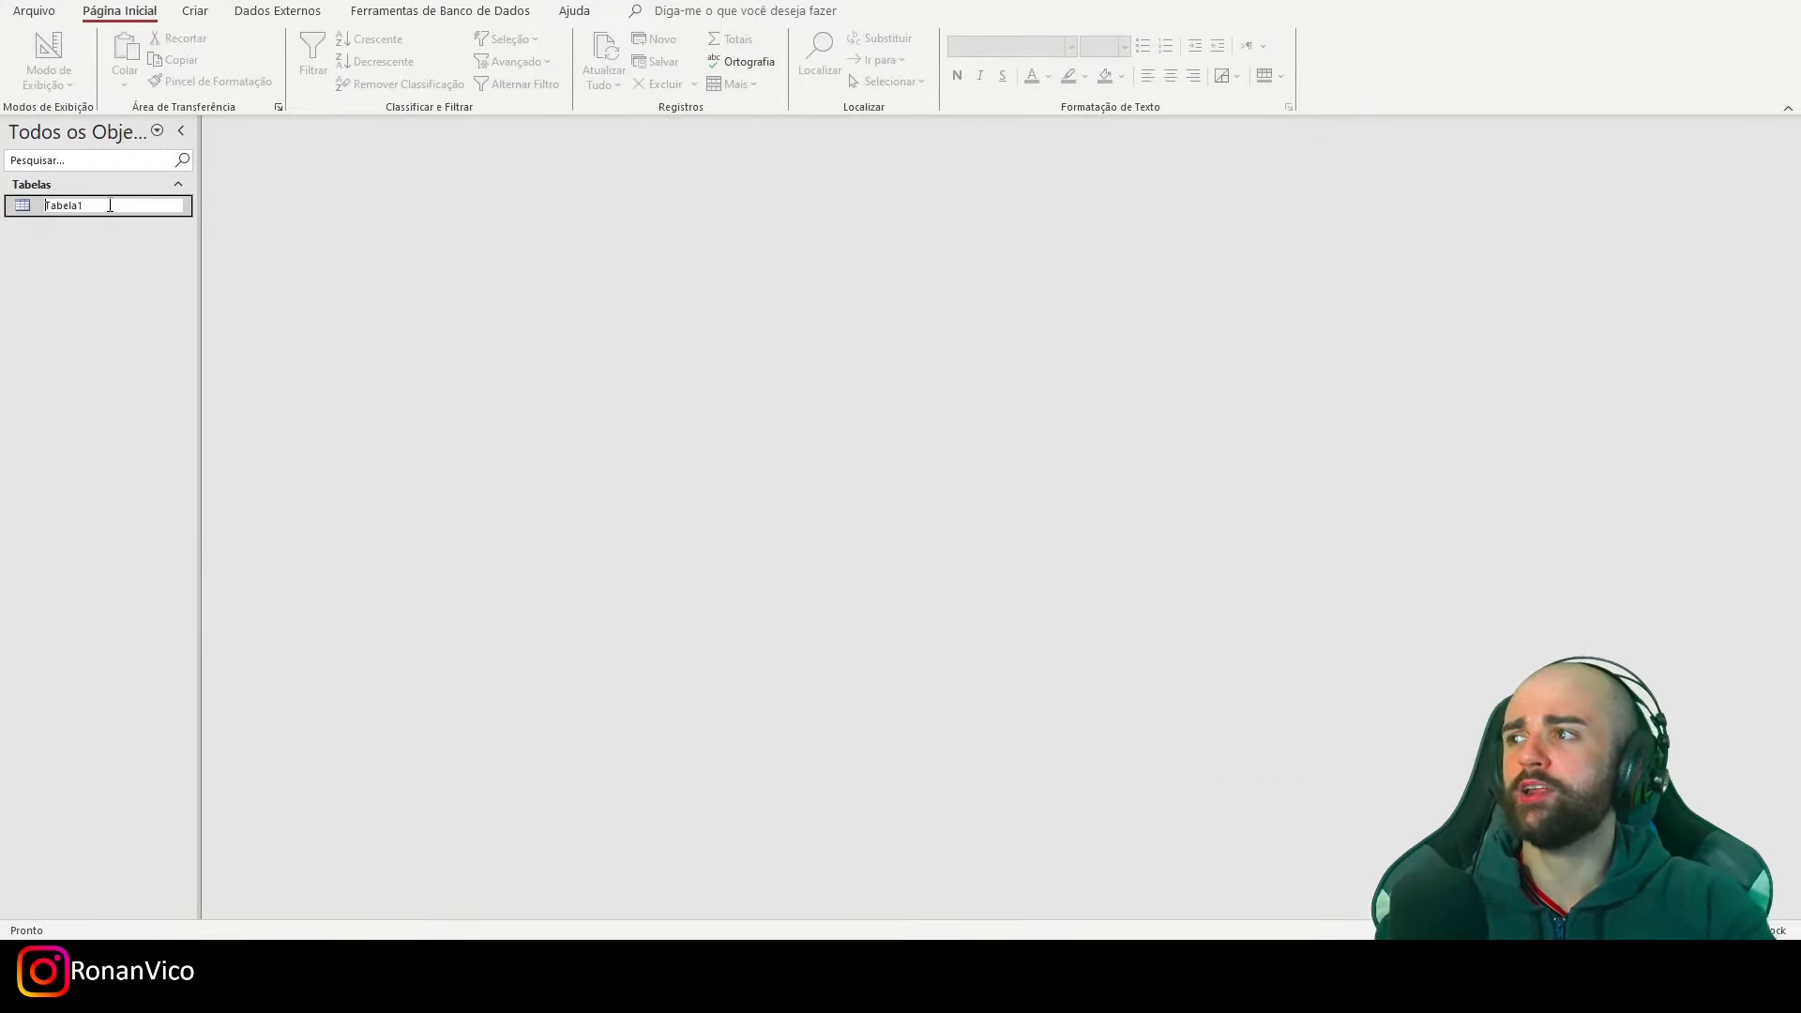
pyautogui.write('TB_DADOS')
pyautogui.press('Return')
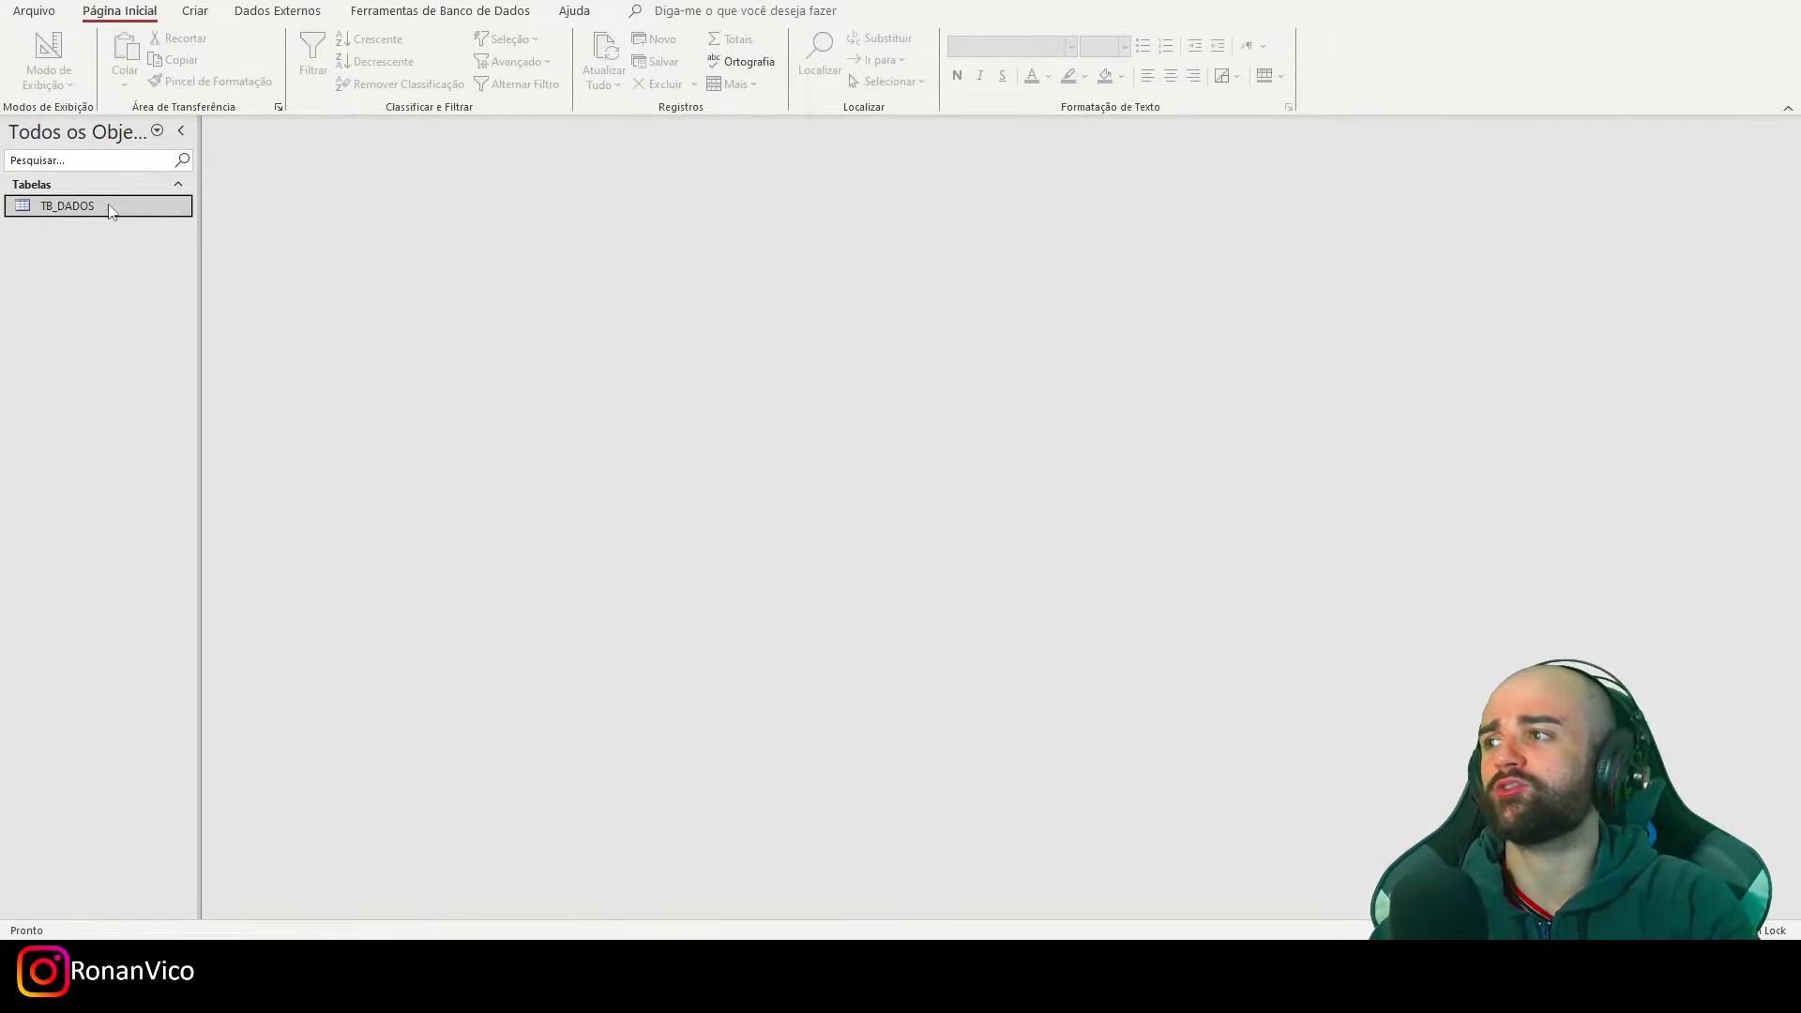
# Open TB_DADOS and add two records, with a first name and "ola" in the nome field
pyautogui.doubleClick(130, 206)
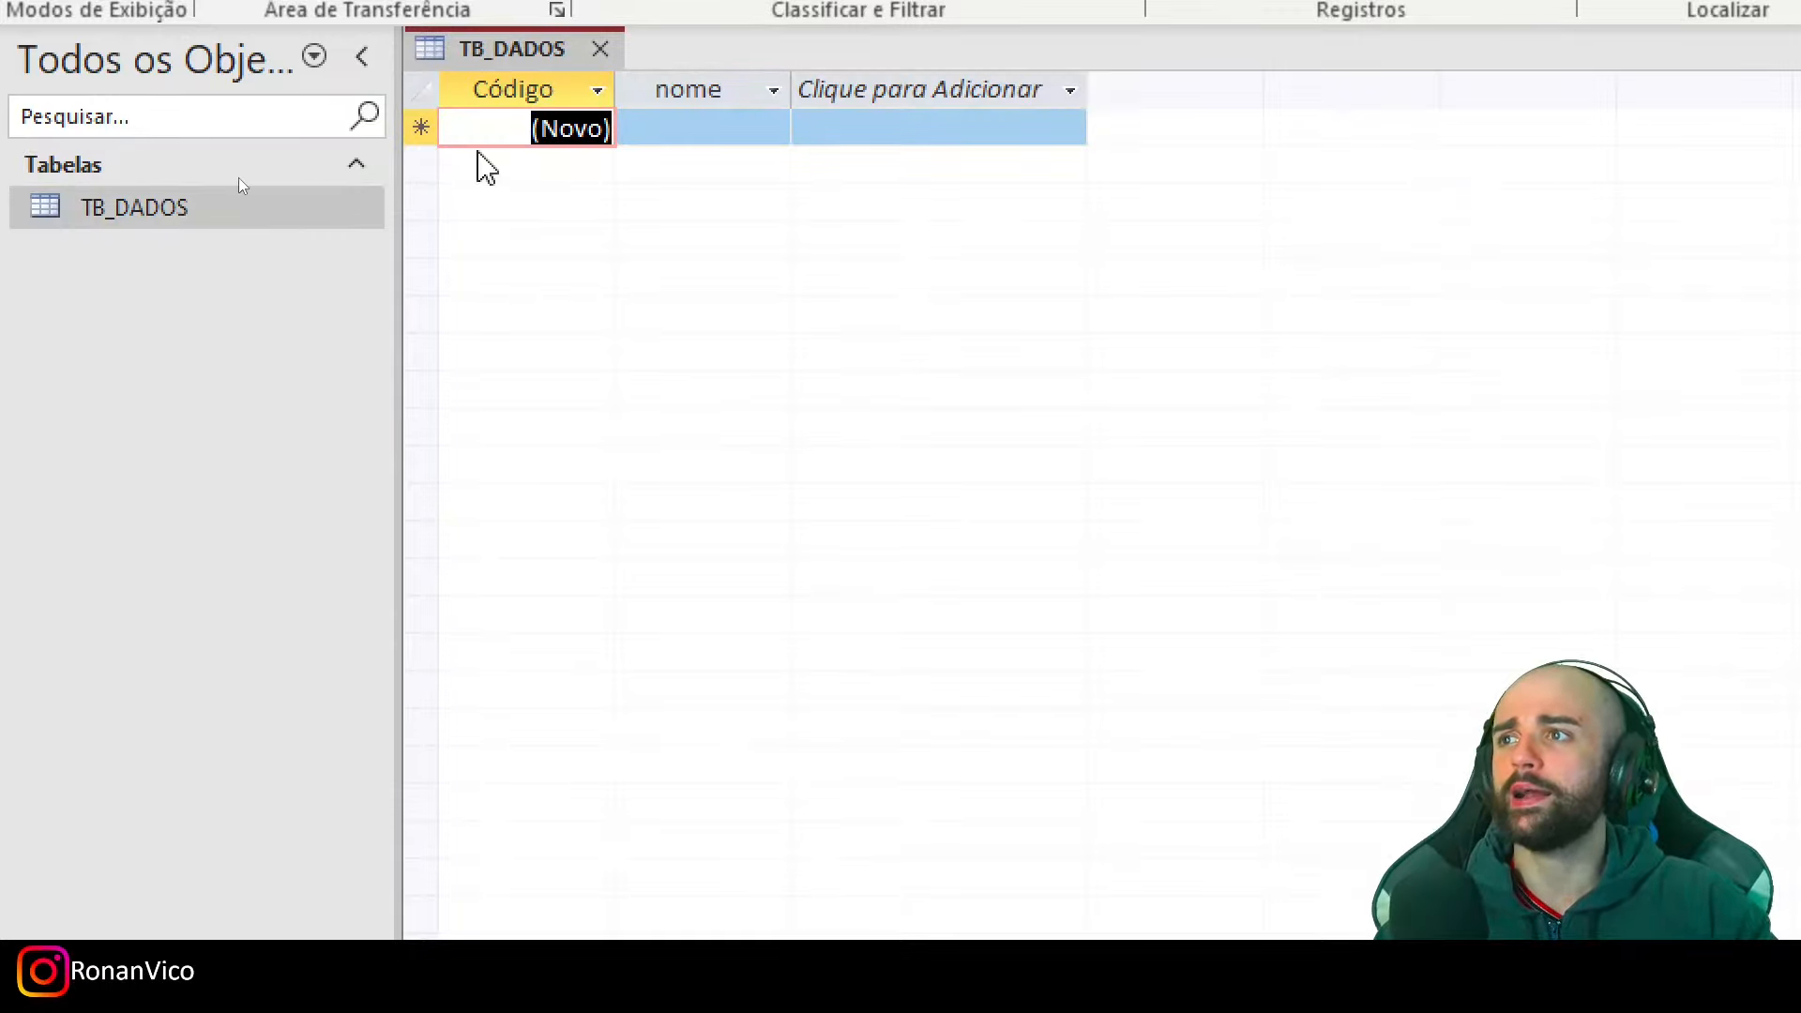
pyautogui.press('Tab')
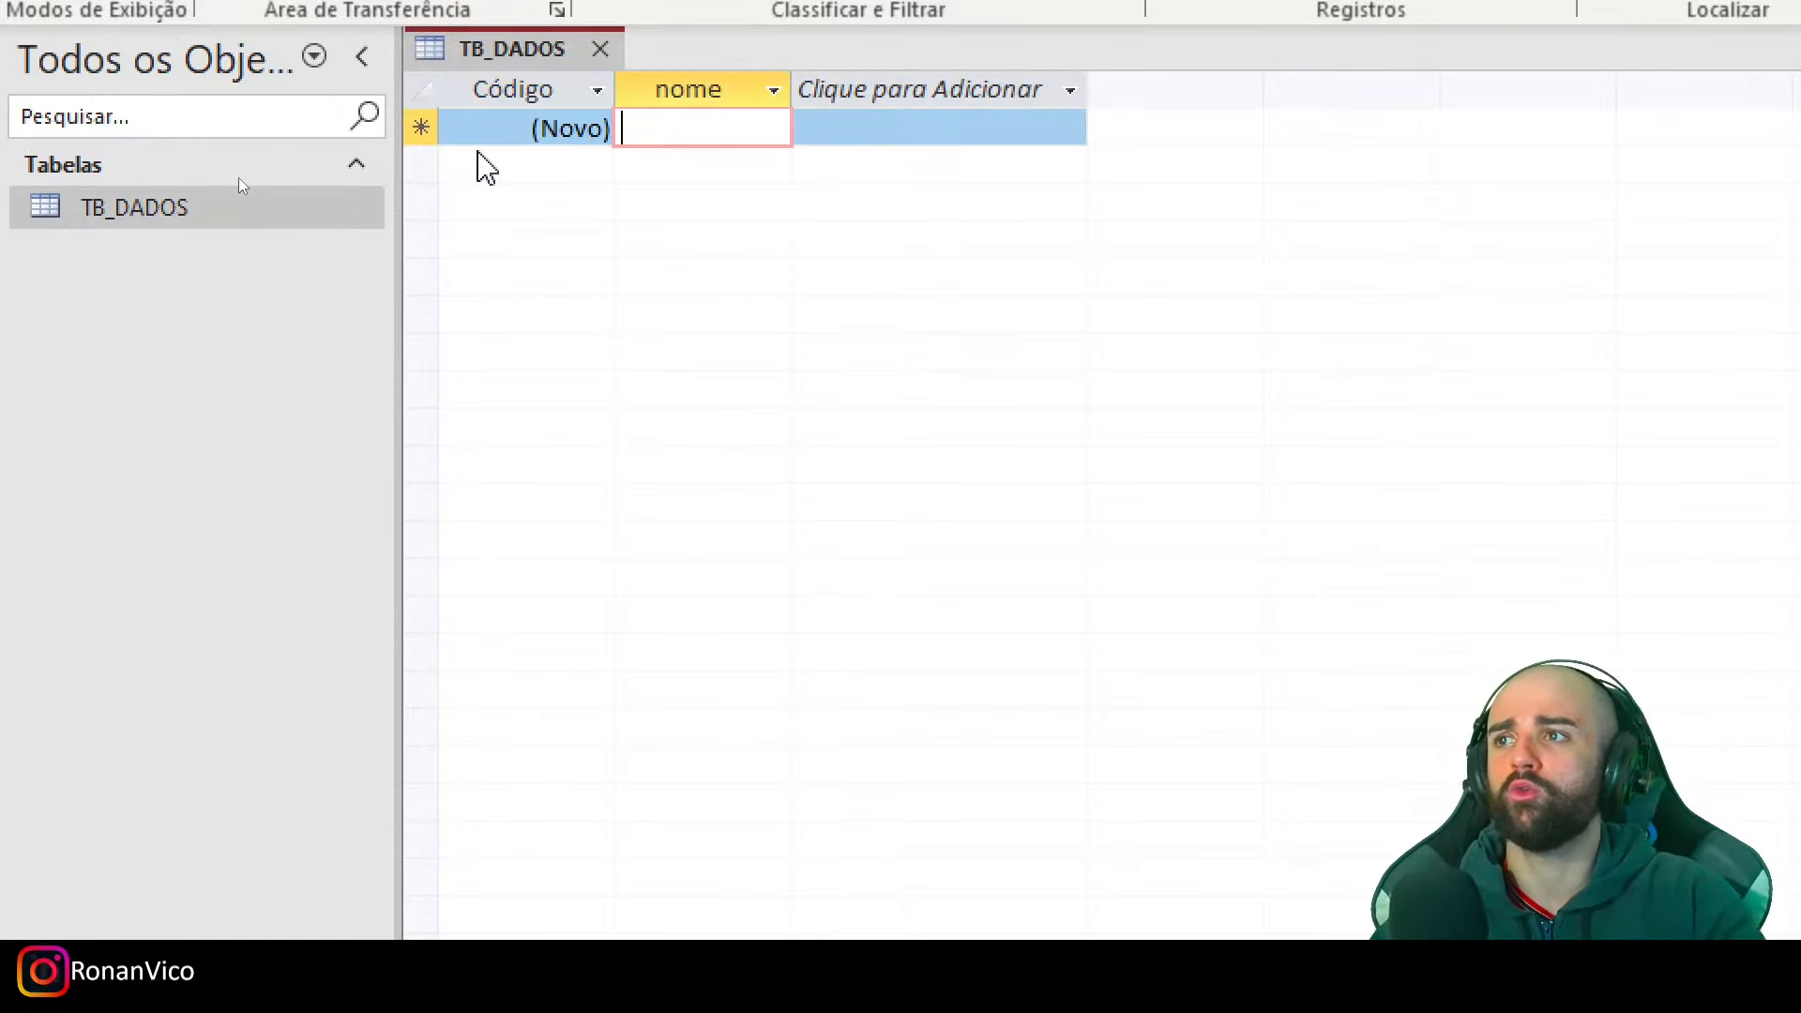
pyautogui.write('ronan')
pyautogui.press('Down')
pyautogui.write('ola')
pyautogui.press('Return')
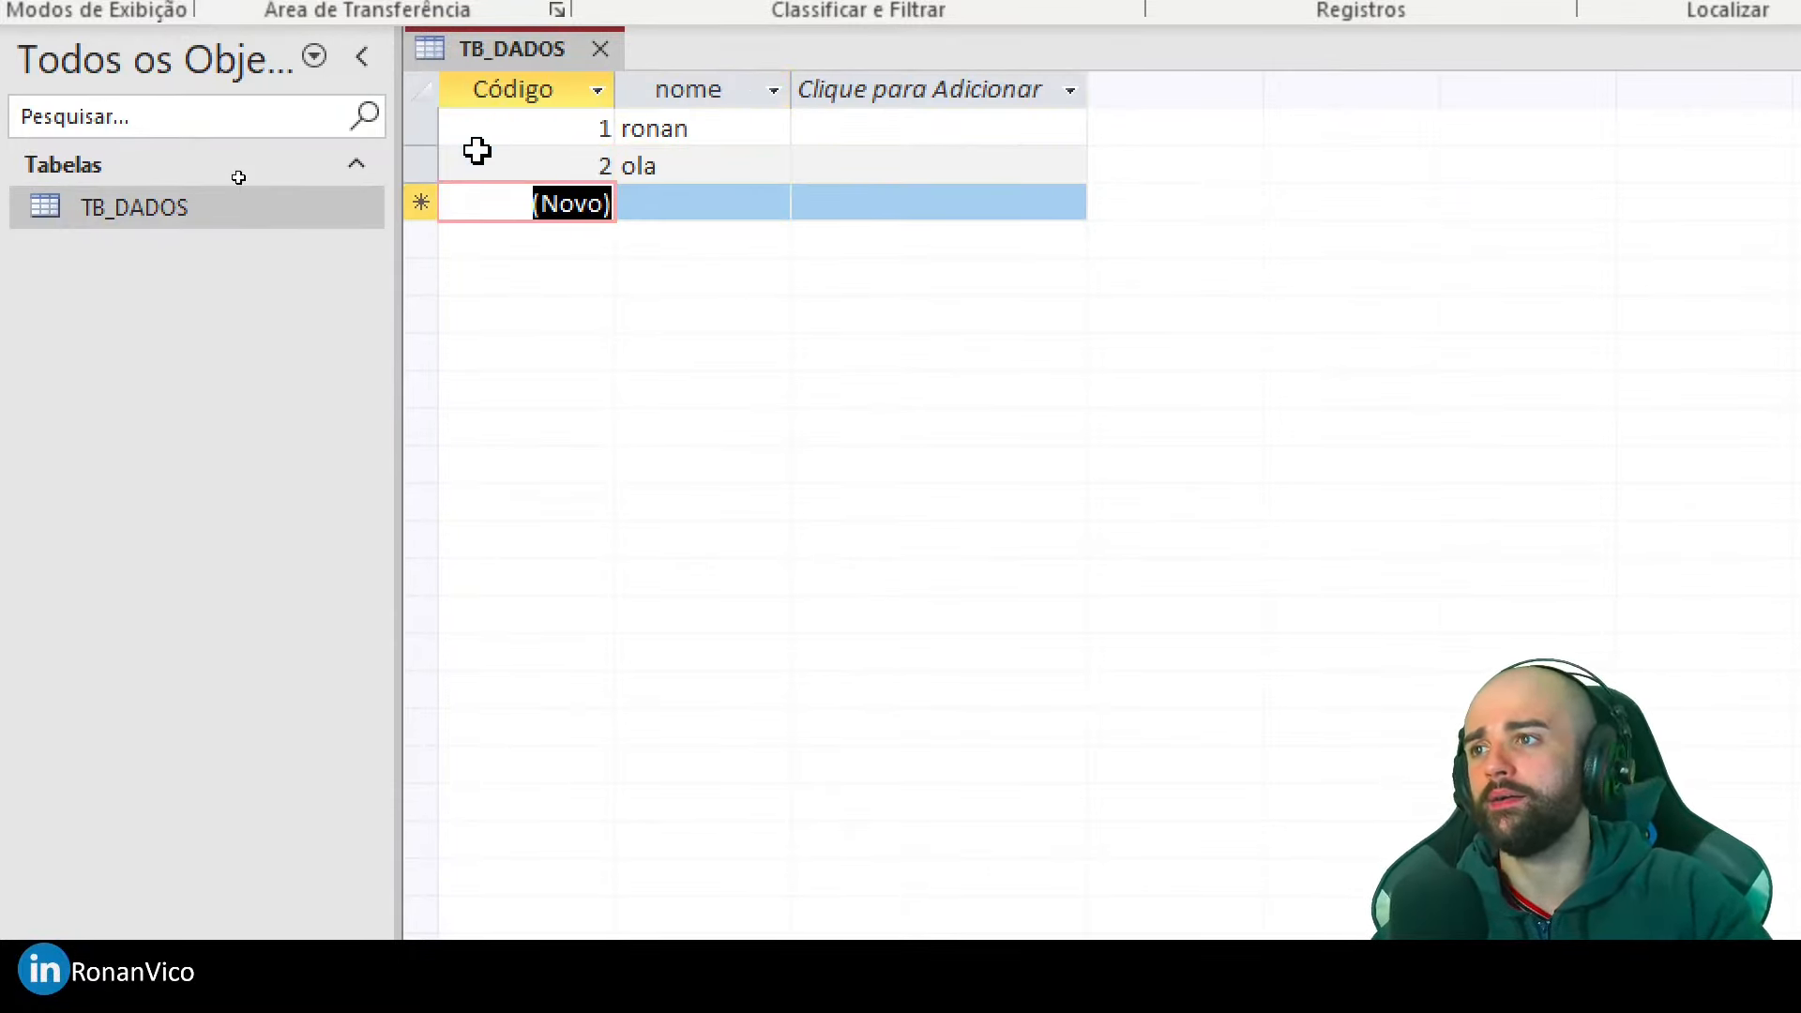
# Add two more records to TB_DADOS with "banana" and ",aça" in the nome field
pyautogui.press('Tab')
pyautogui.write('banana')
pyautogui.press('Return')
pyautogui.press('Tab')
pyautogui.write(',')
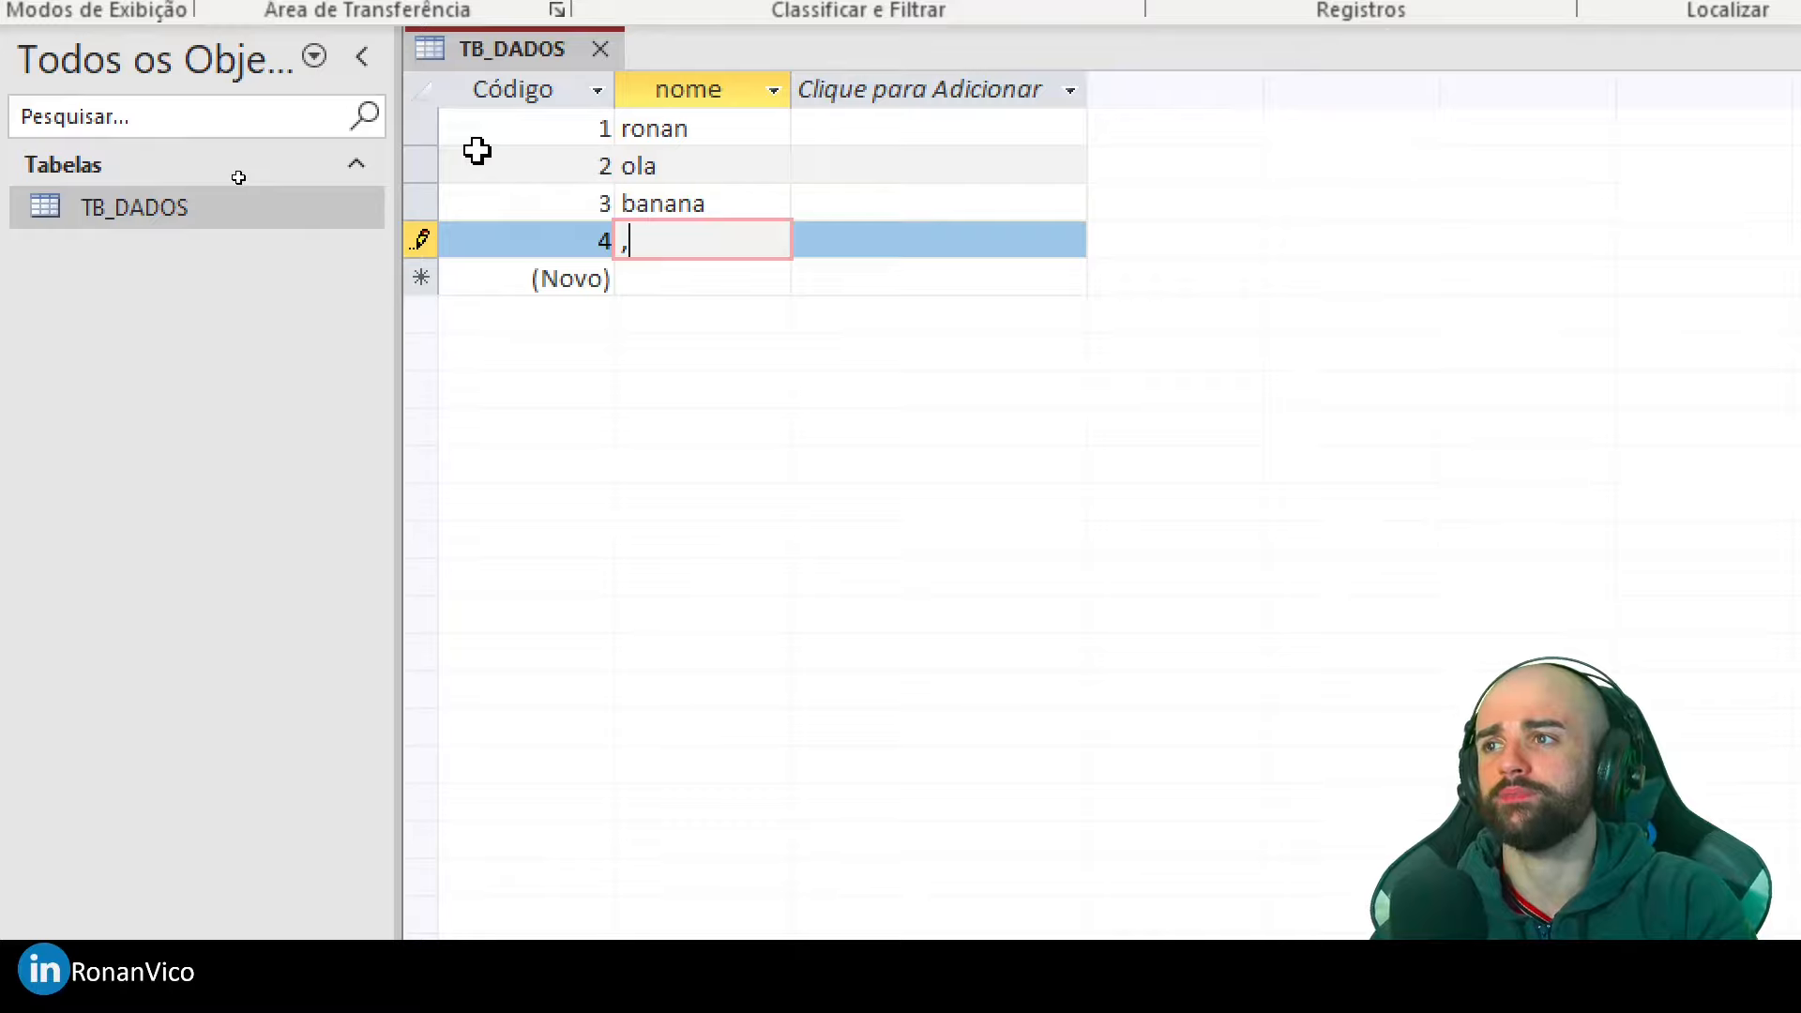
pyautogui.write('aça')
pyautogui.press('Return')
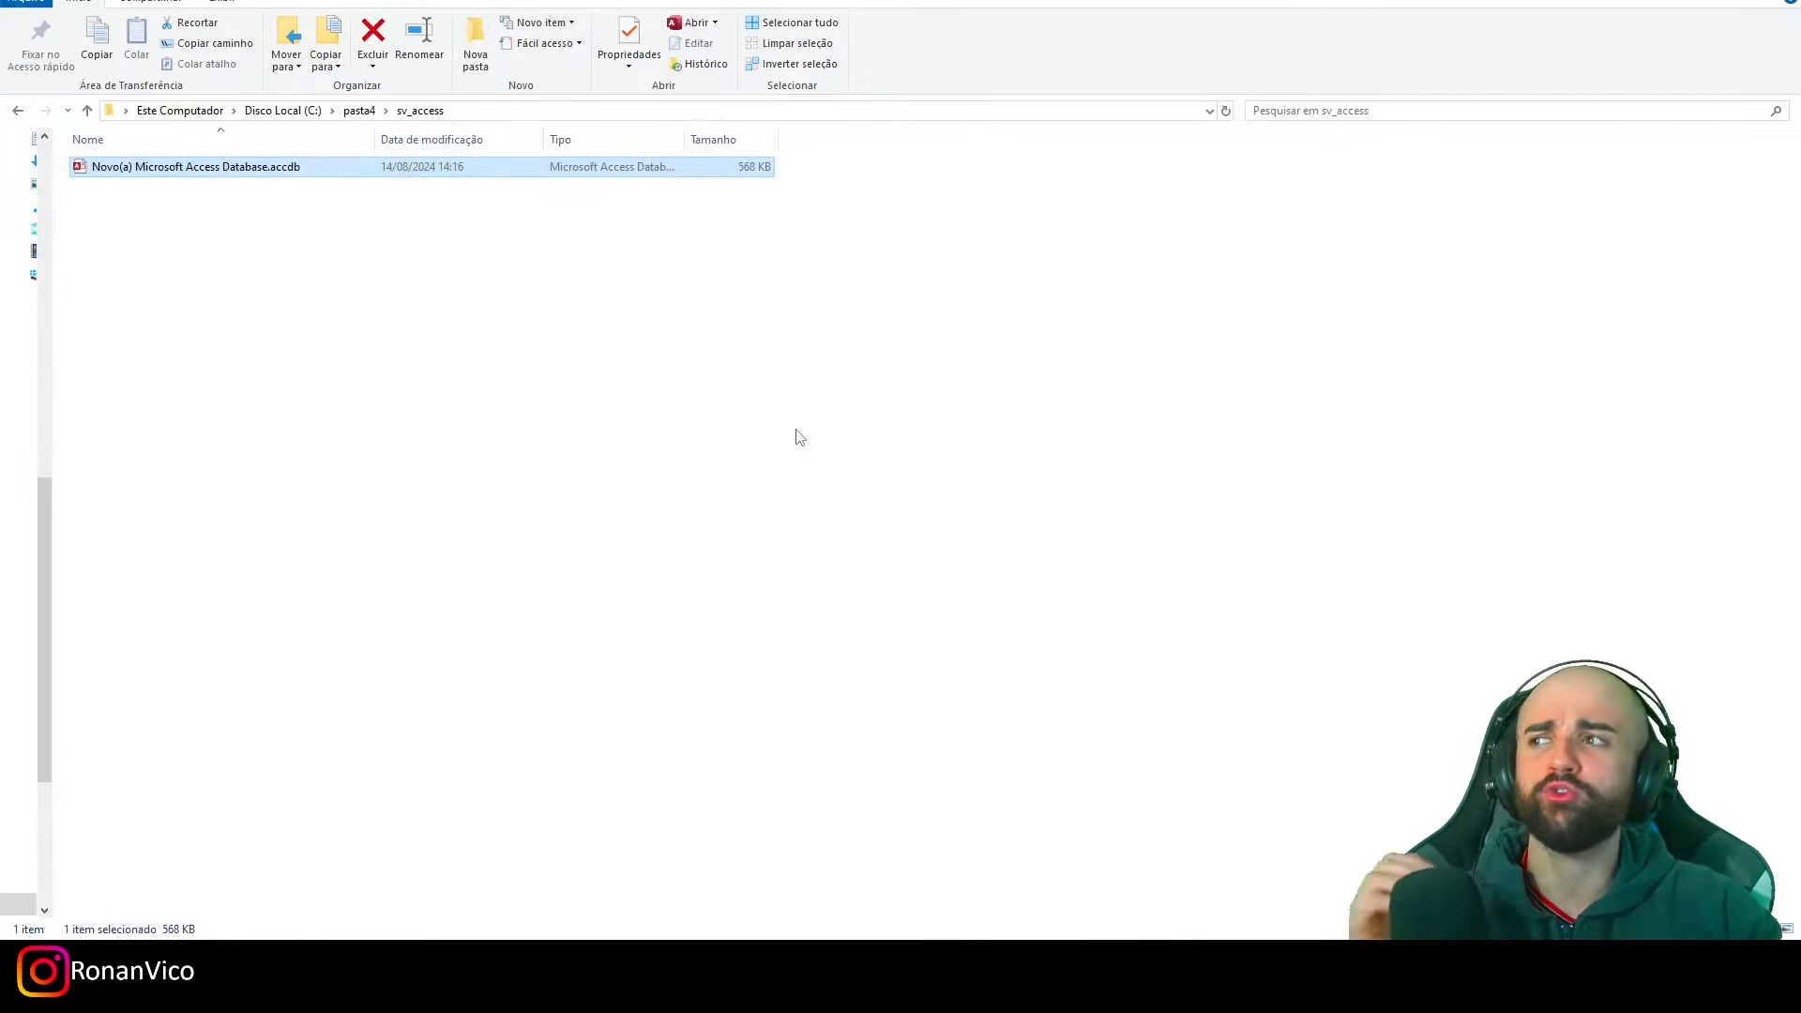
# Rename the new Access database file in the sv_access folder as MEU_DATABASE.accdb
pyautogui.click(155, 166)
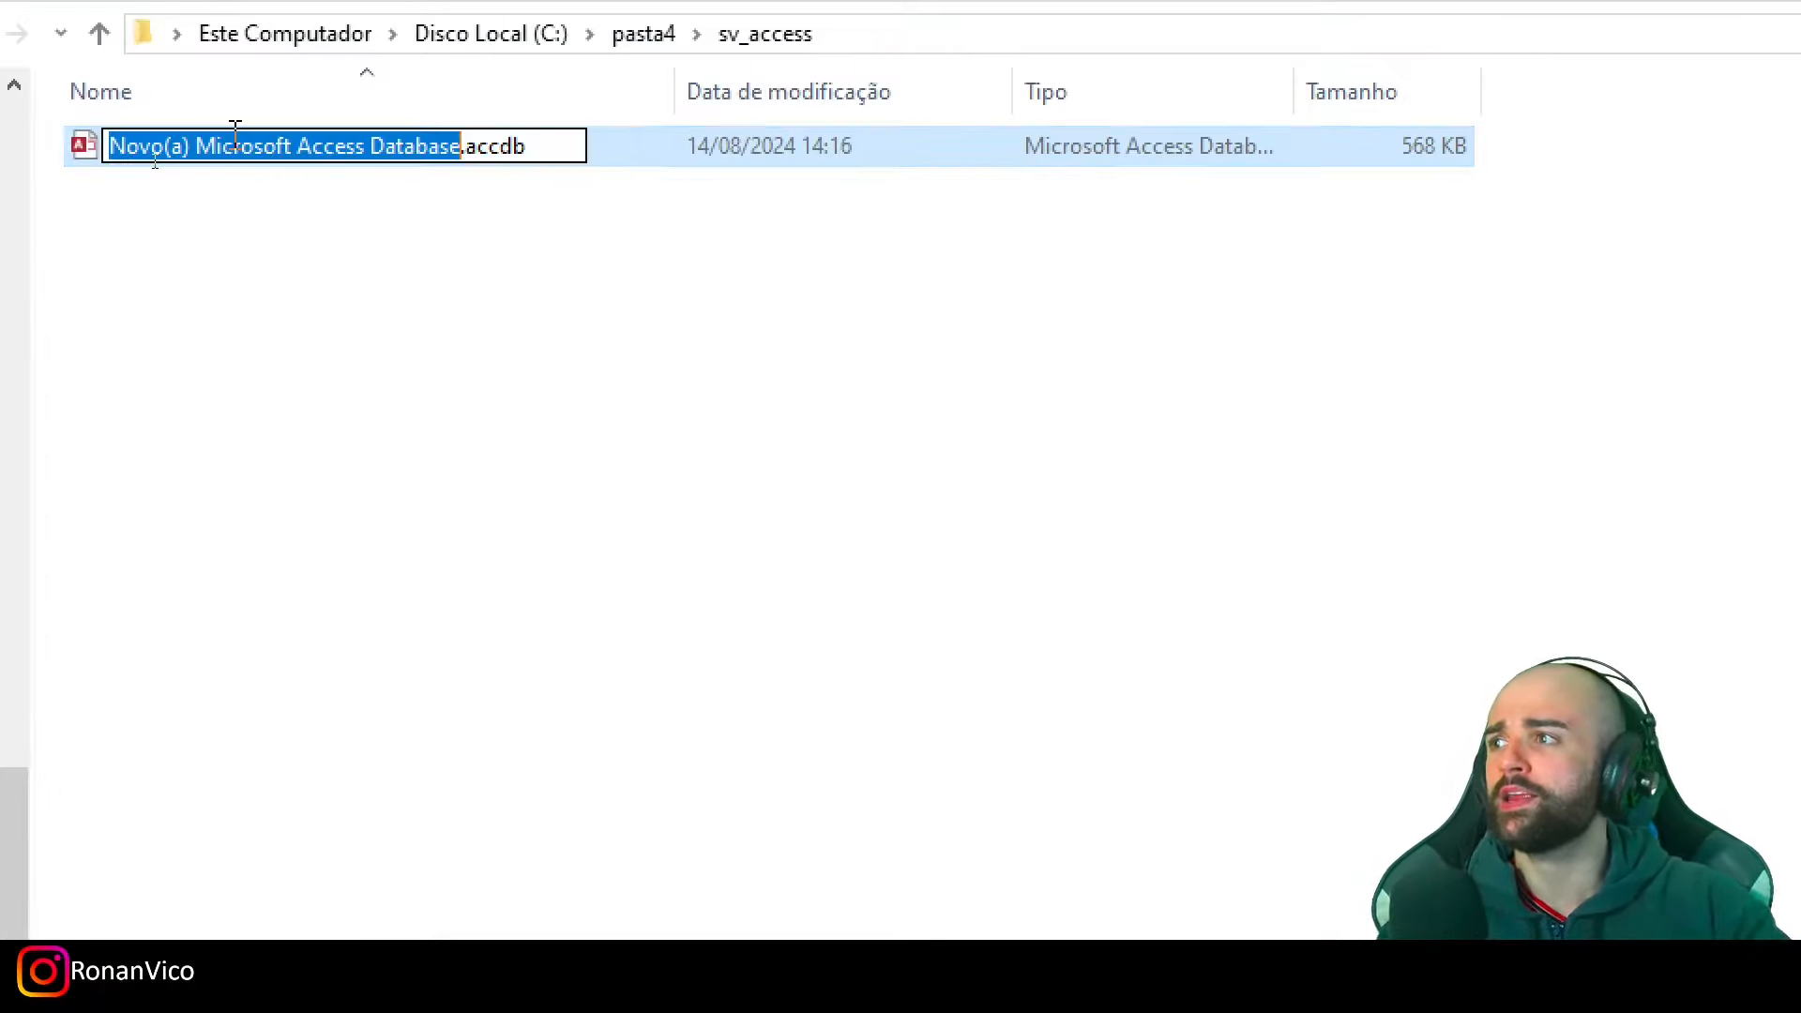
pyautogui.write('MEU_DATABASE')
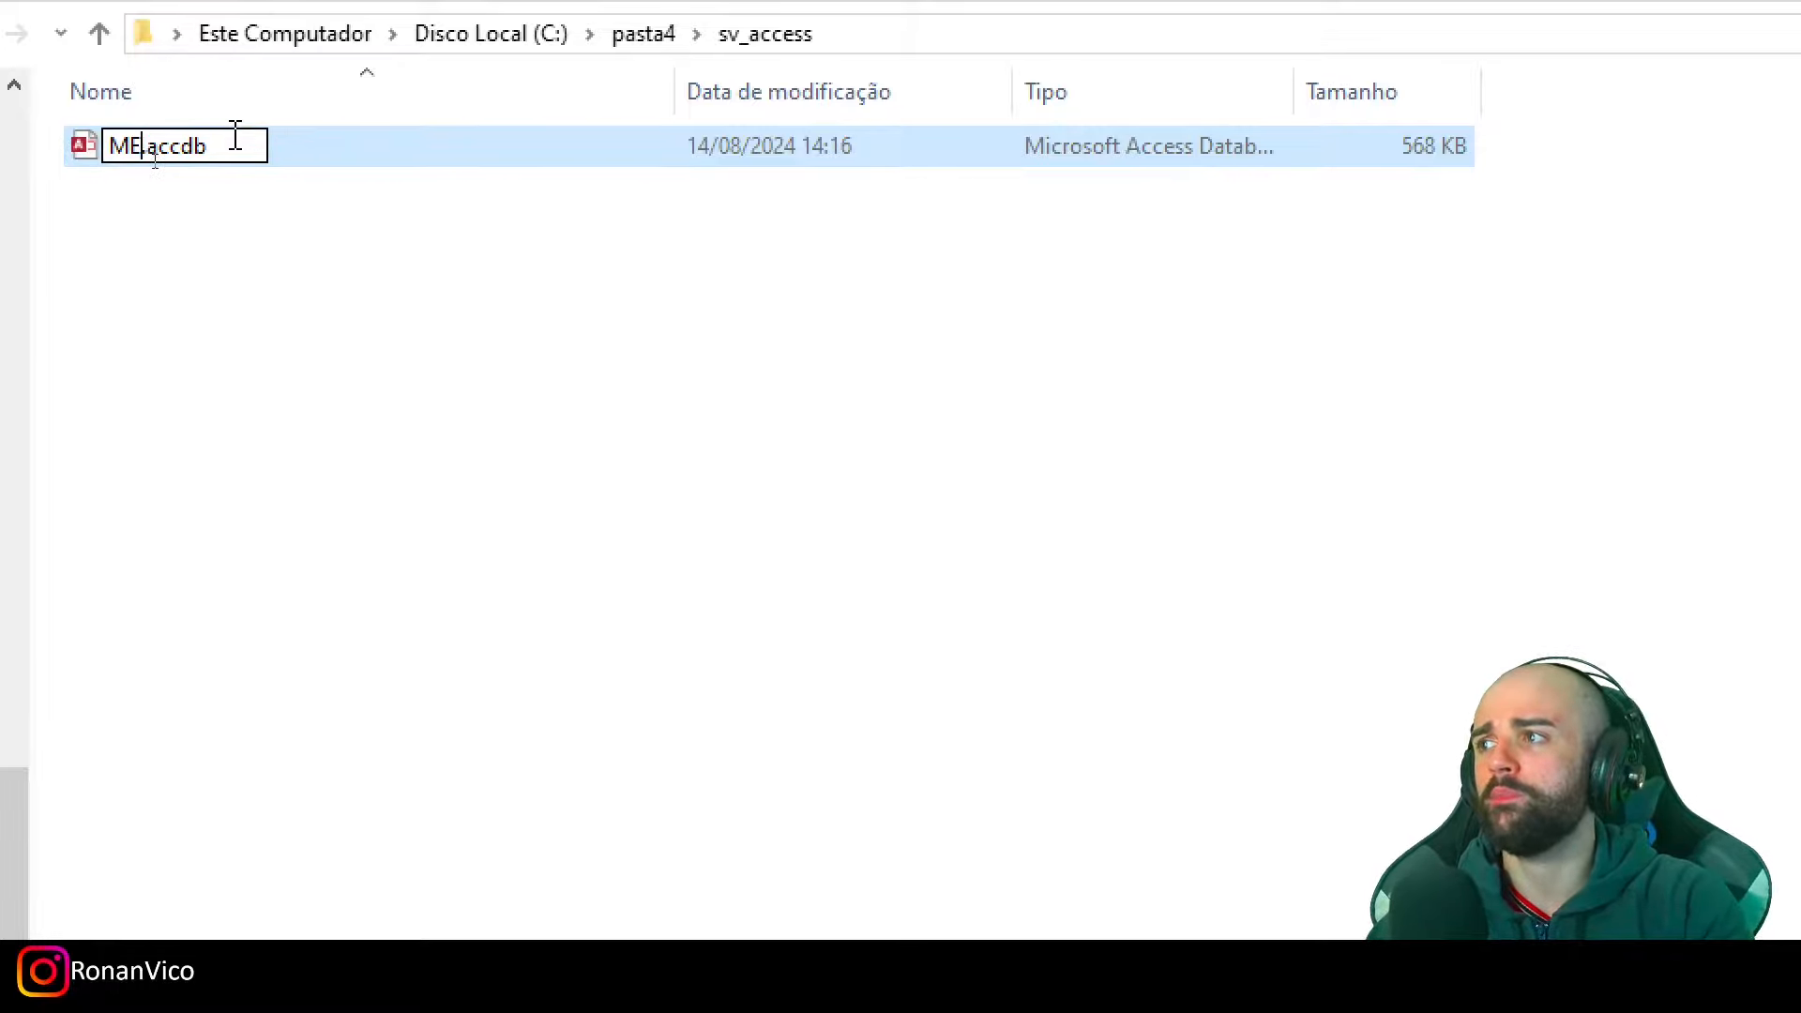
pyautogui.press('Return')
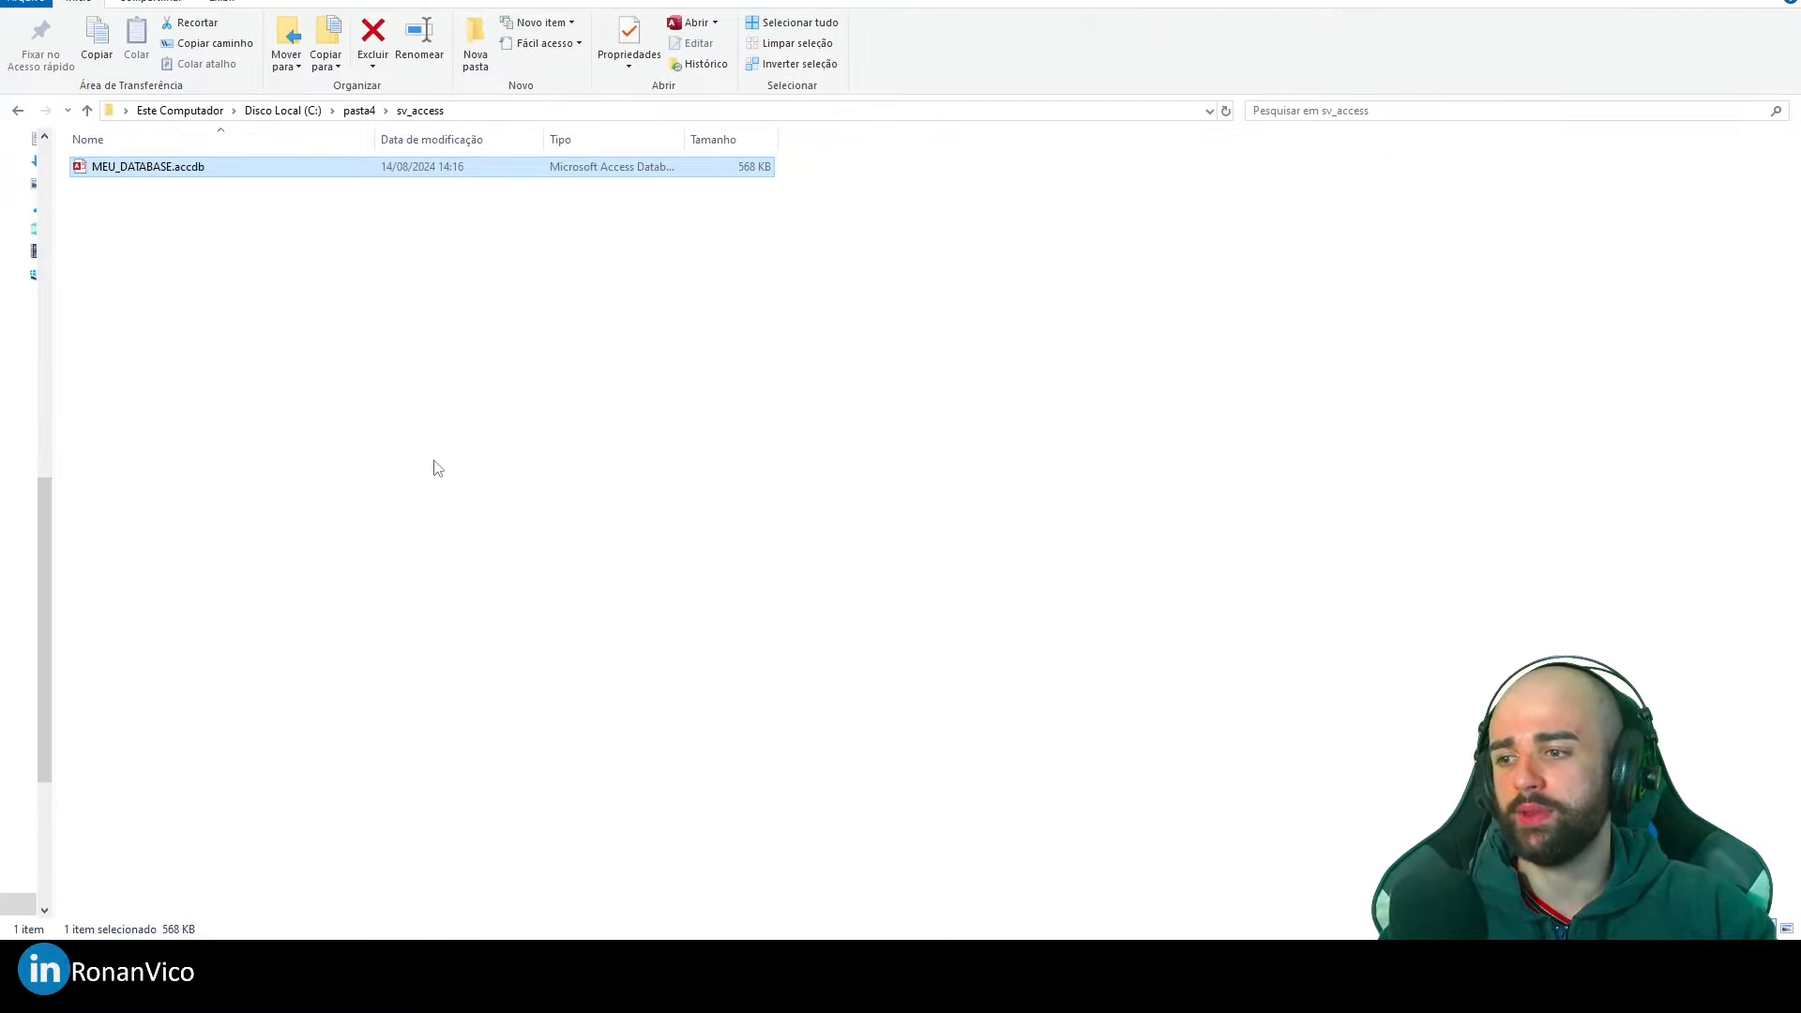
# Back in SQL Server Management Studio, name the linked server ACCESS DO plus the owner's first name, with provider Microsoft Office 16.0 Access Database Engine OLE DB Provider
pyautogui.click(623, 995)
pyautogui.click(722, 868)
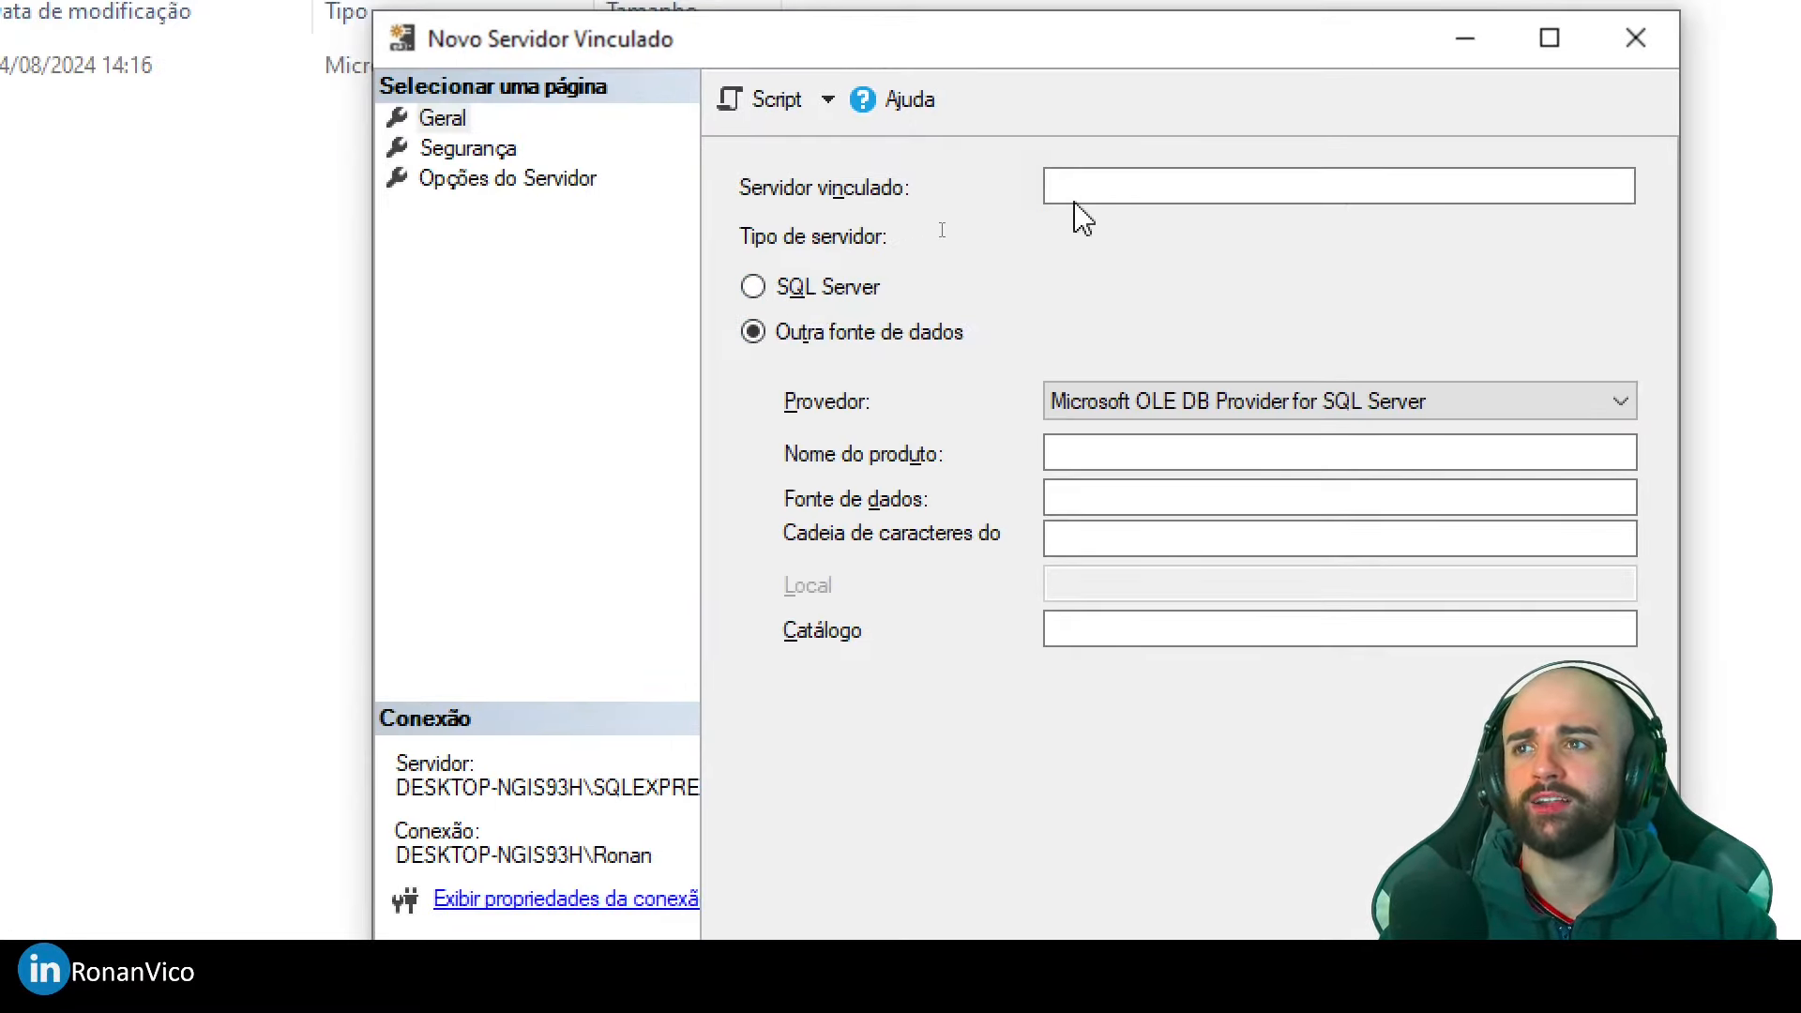
pyautogui.click(1166, 185)
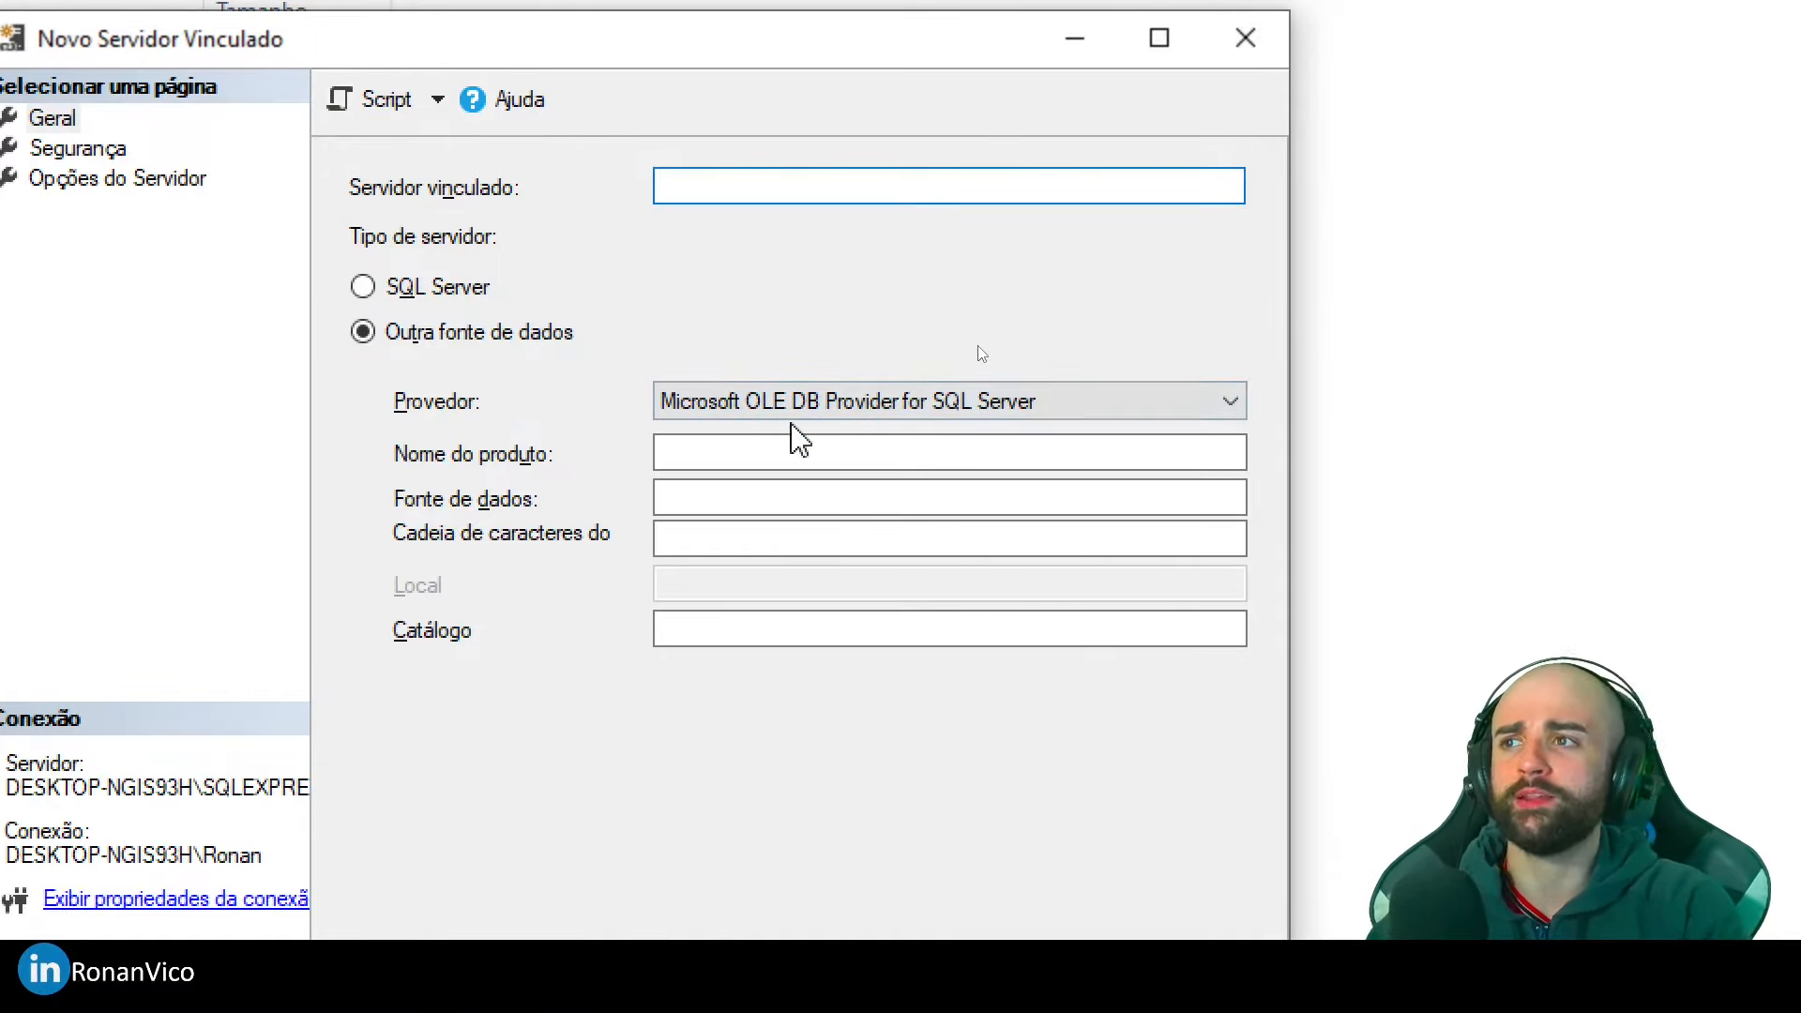
pyautogui.write('ACCESS DO RONAN')
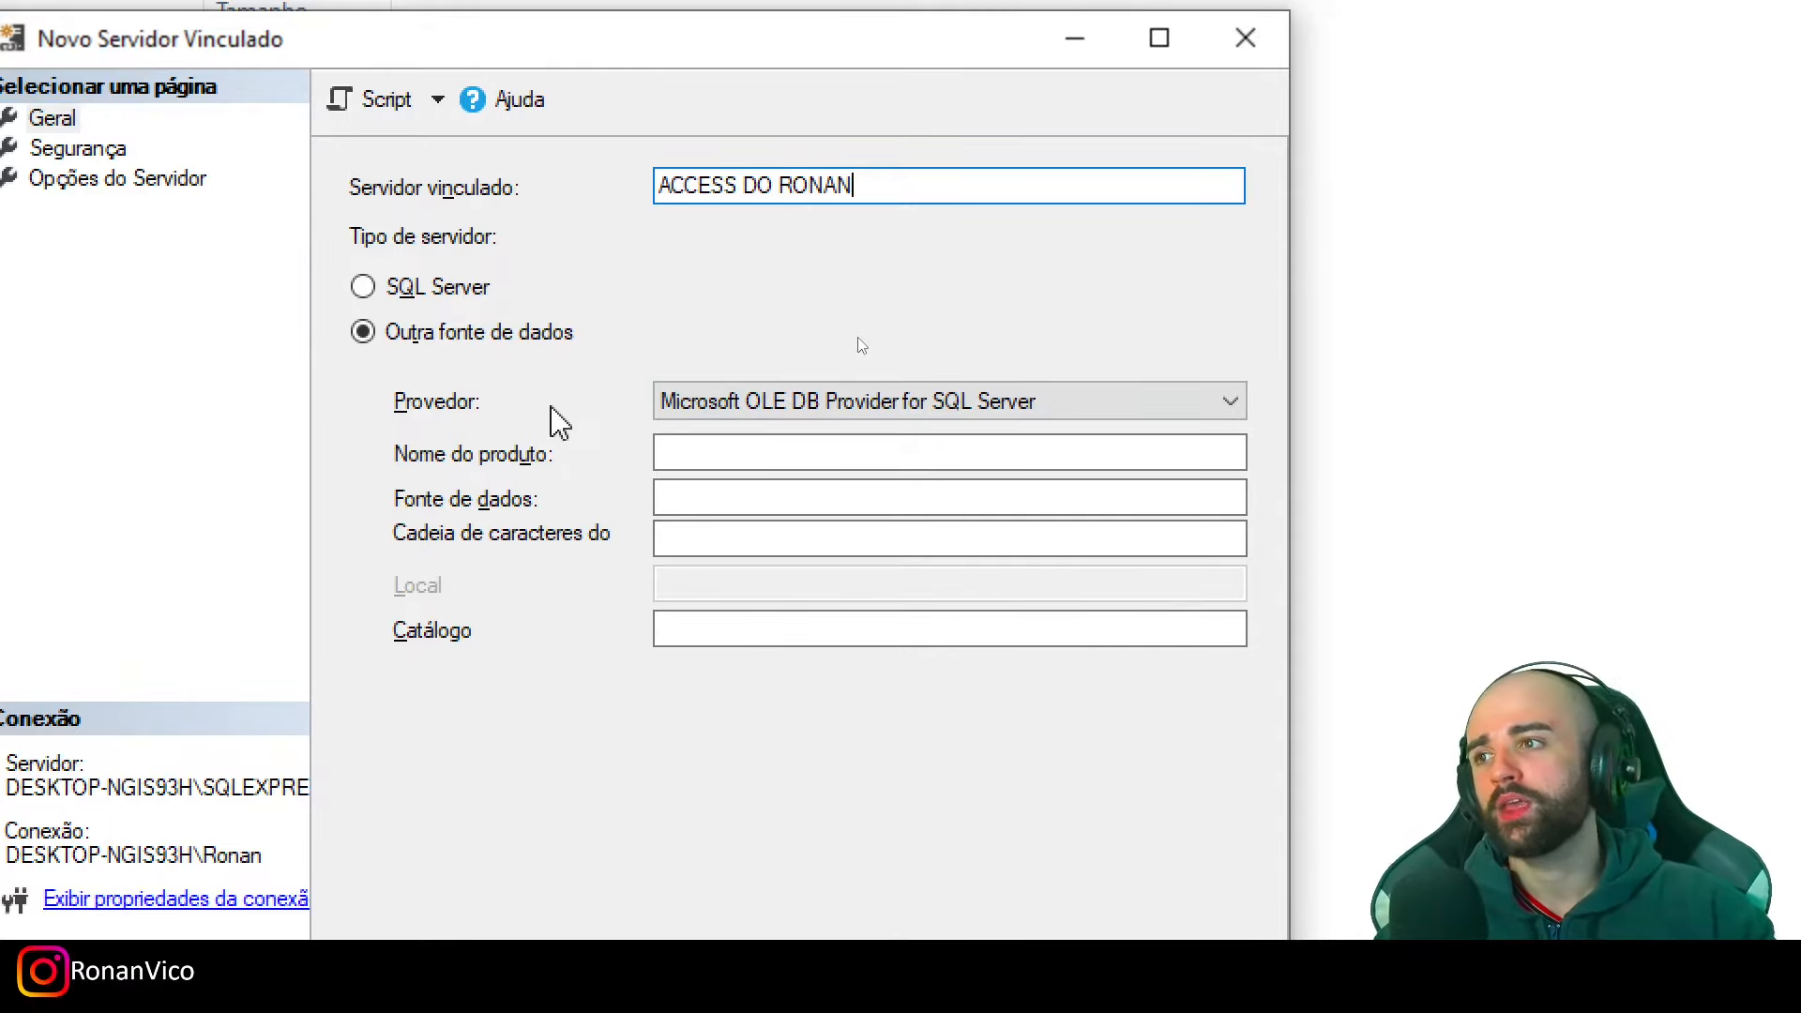
pyautogui.click(896, 405)
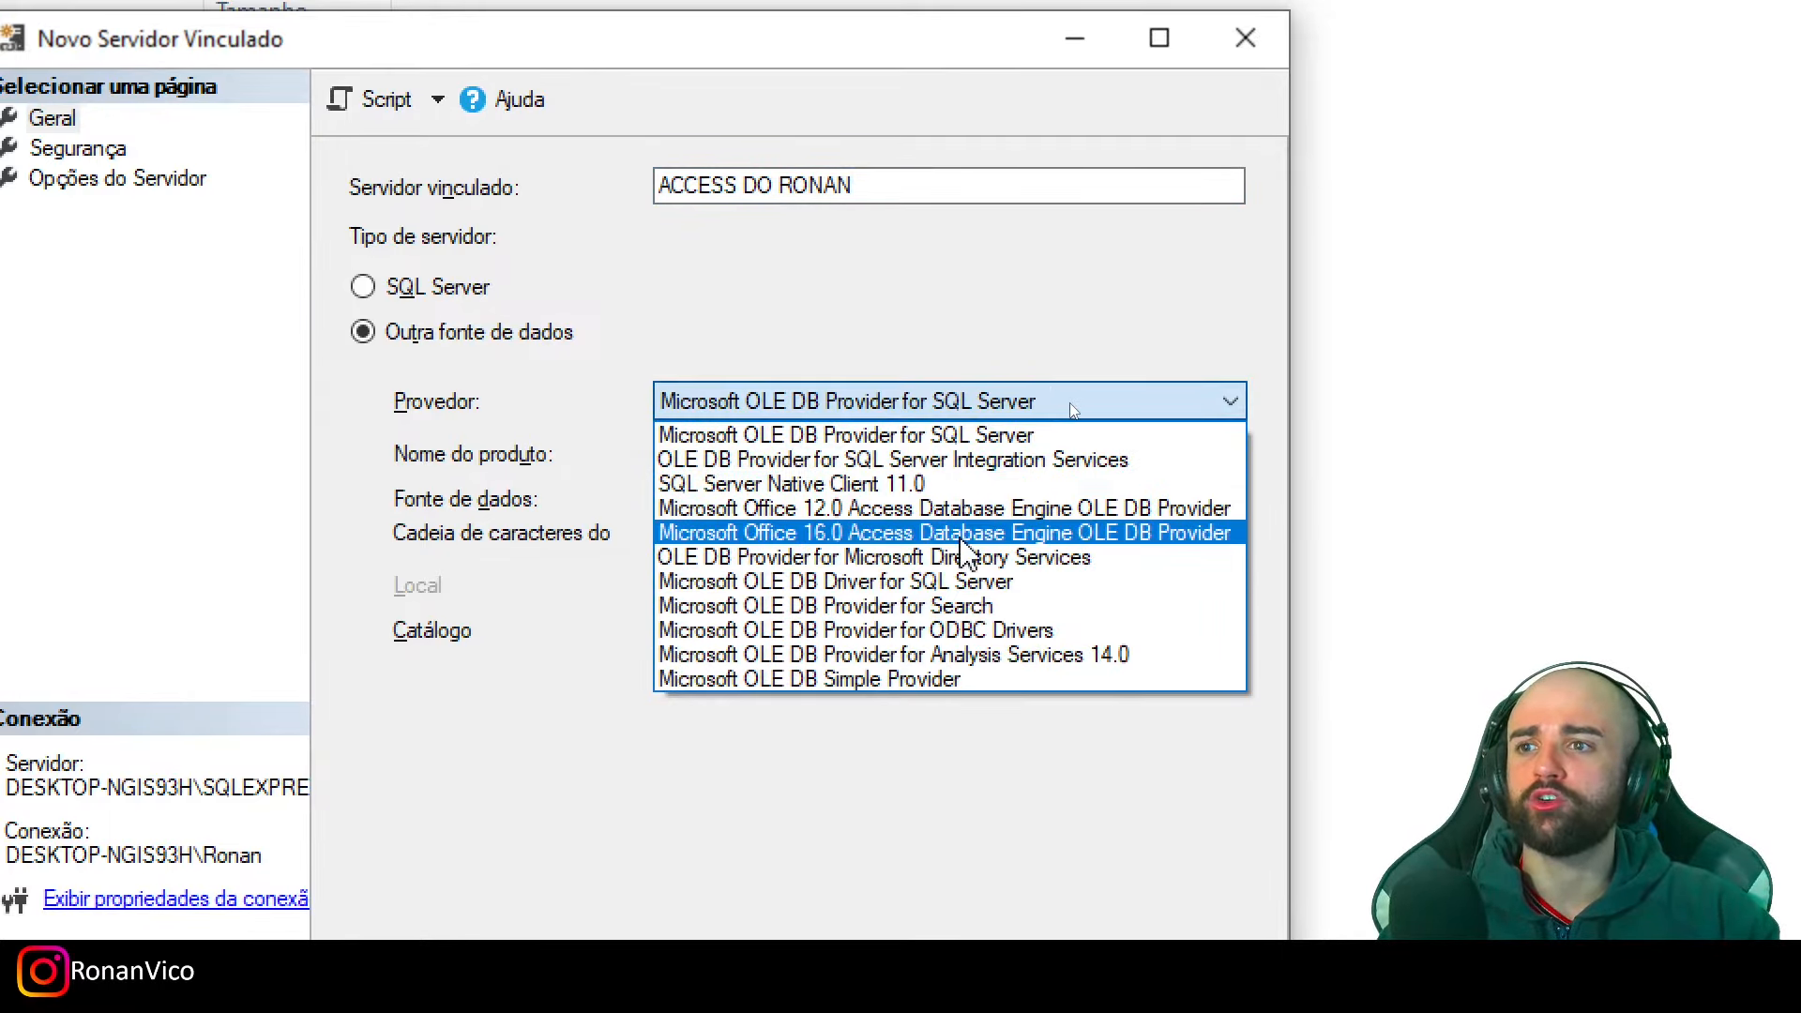
pyautogui.click(926, 535)
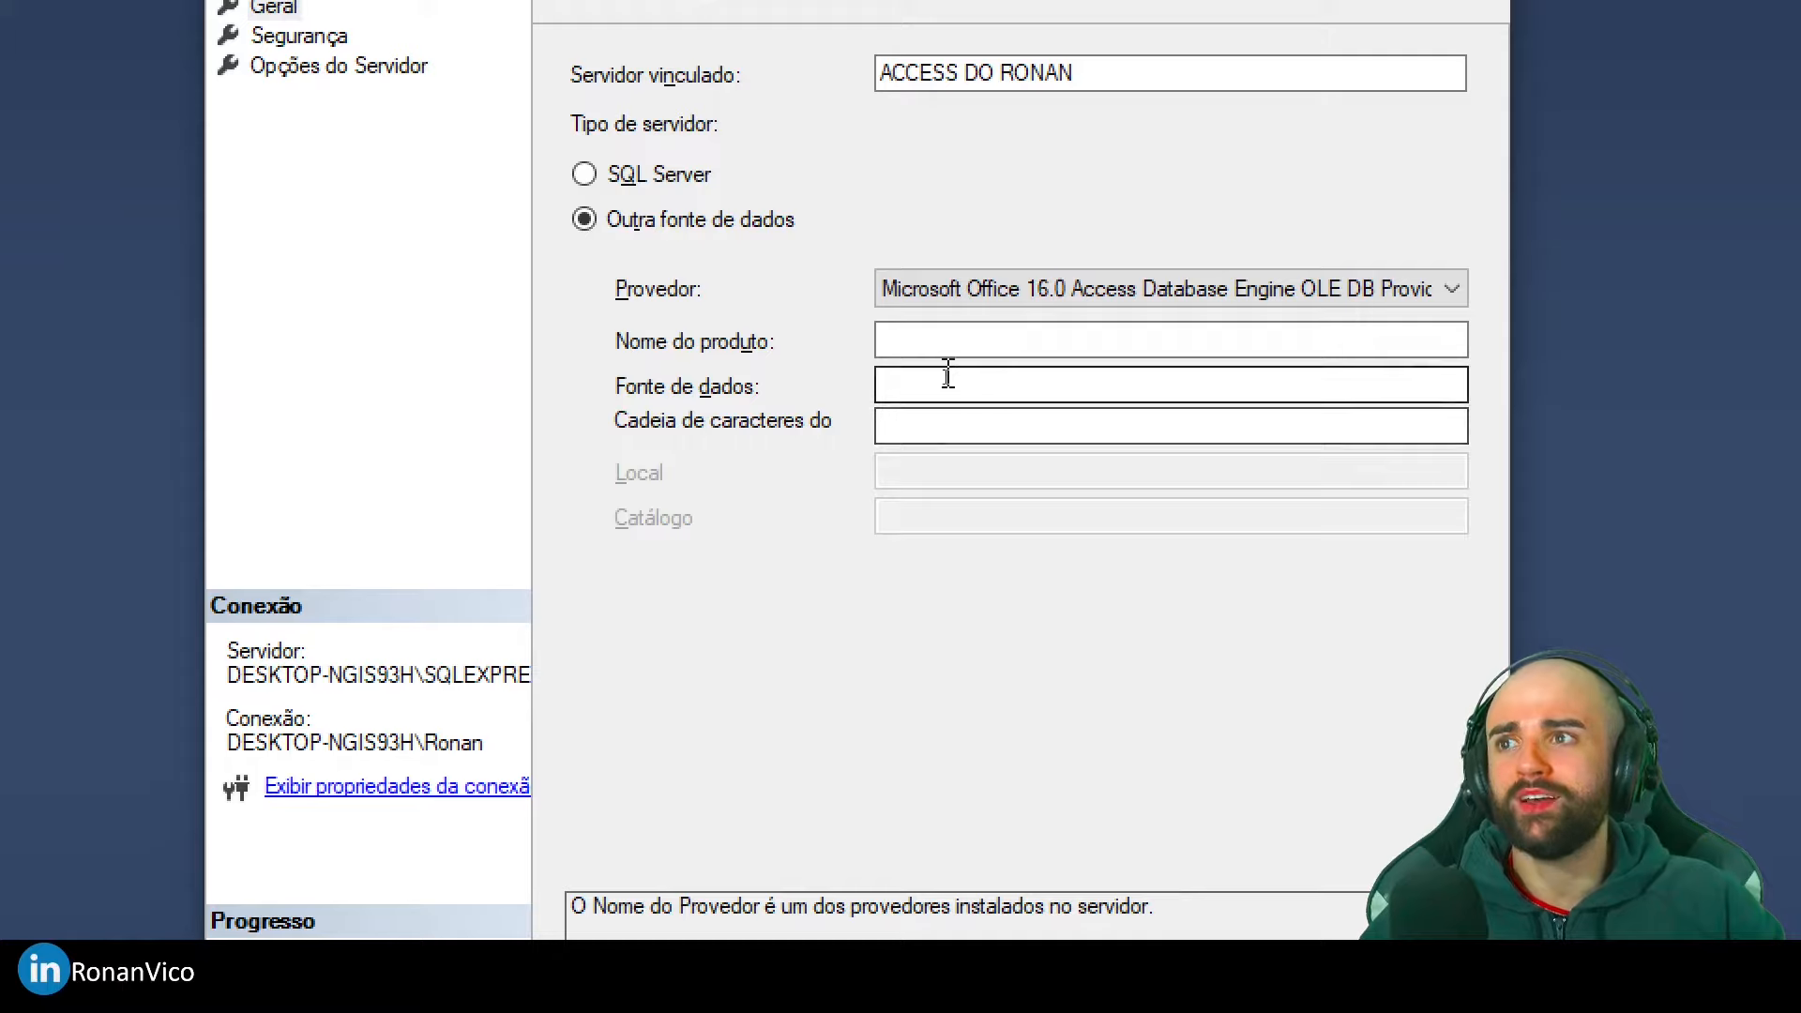
# Switch to File Explorer and copy the full path of MEU_DATABASE.accdb in the sv_access folder
pyautogui.click(905, 384)
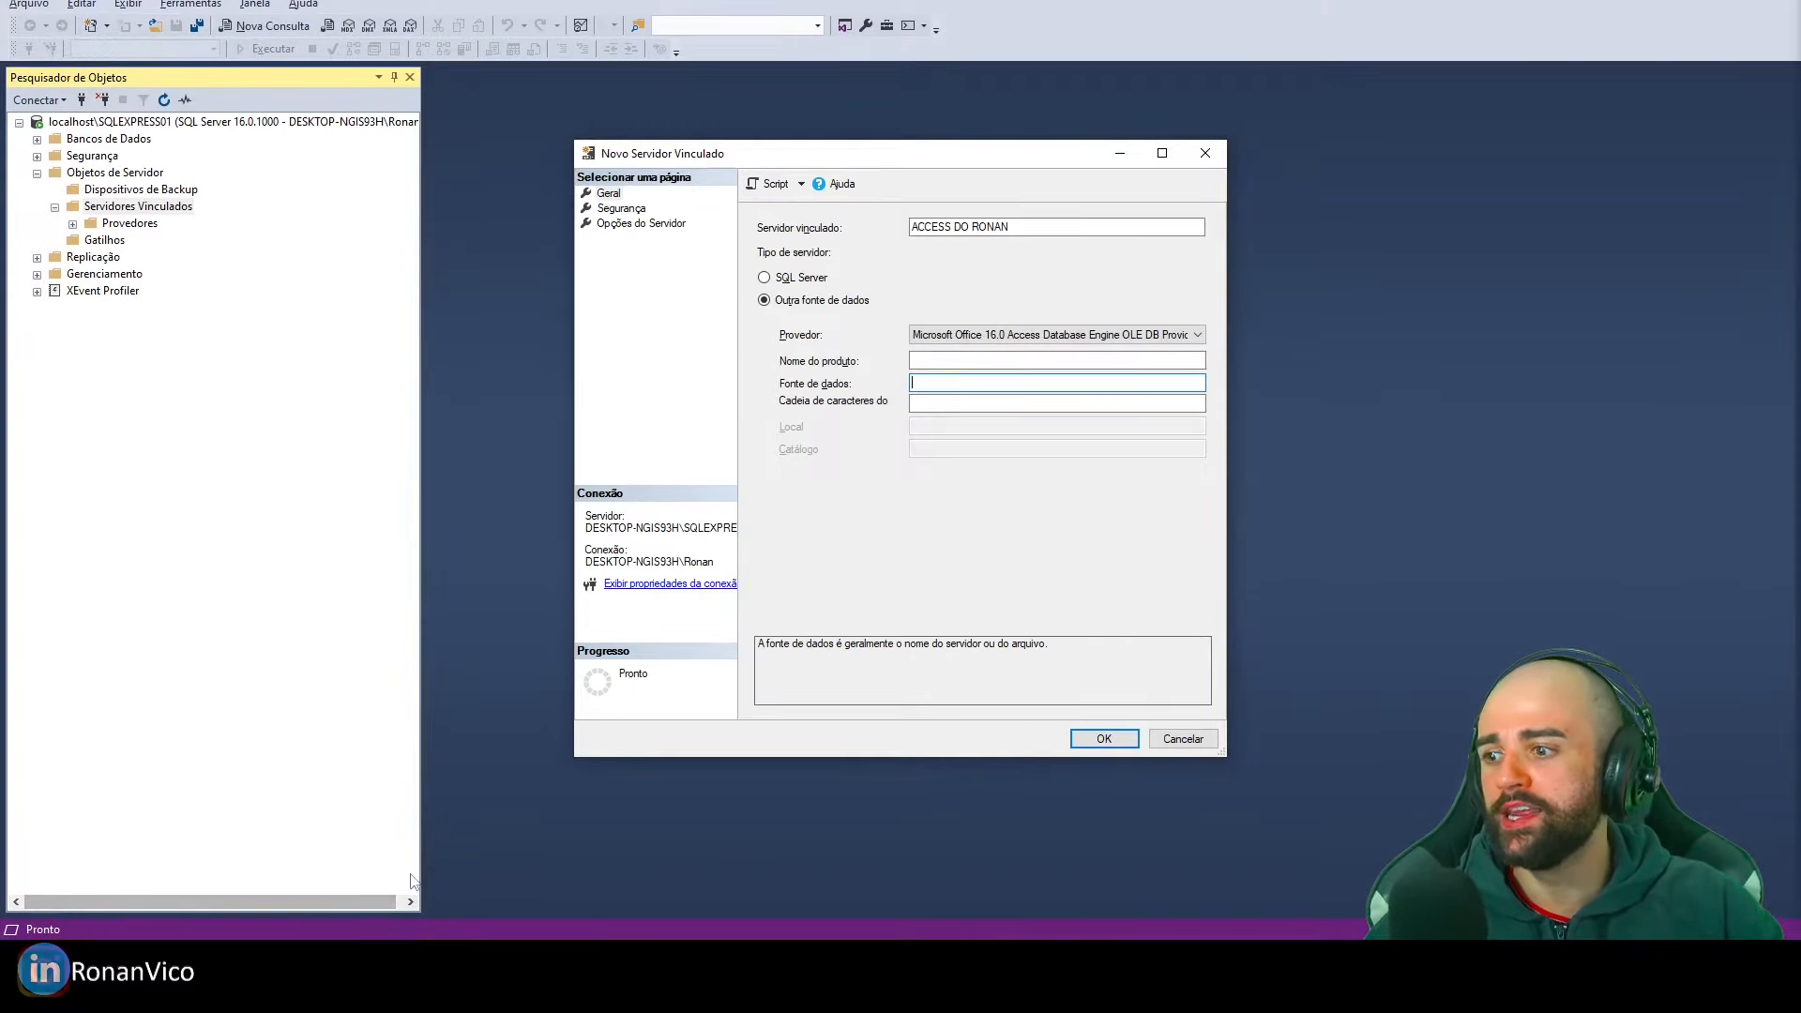
pyautogui.click(214, 959)
pyautogui.click(272, 835)
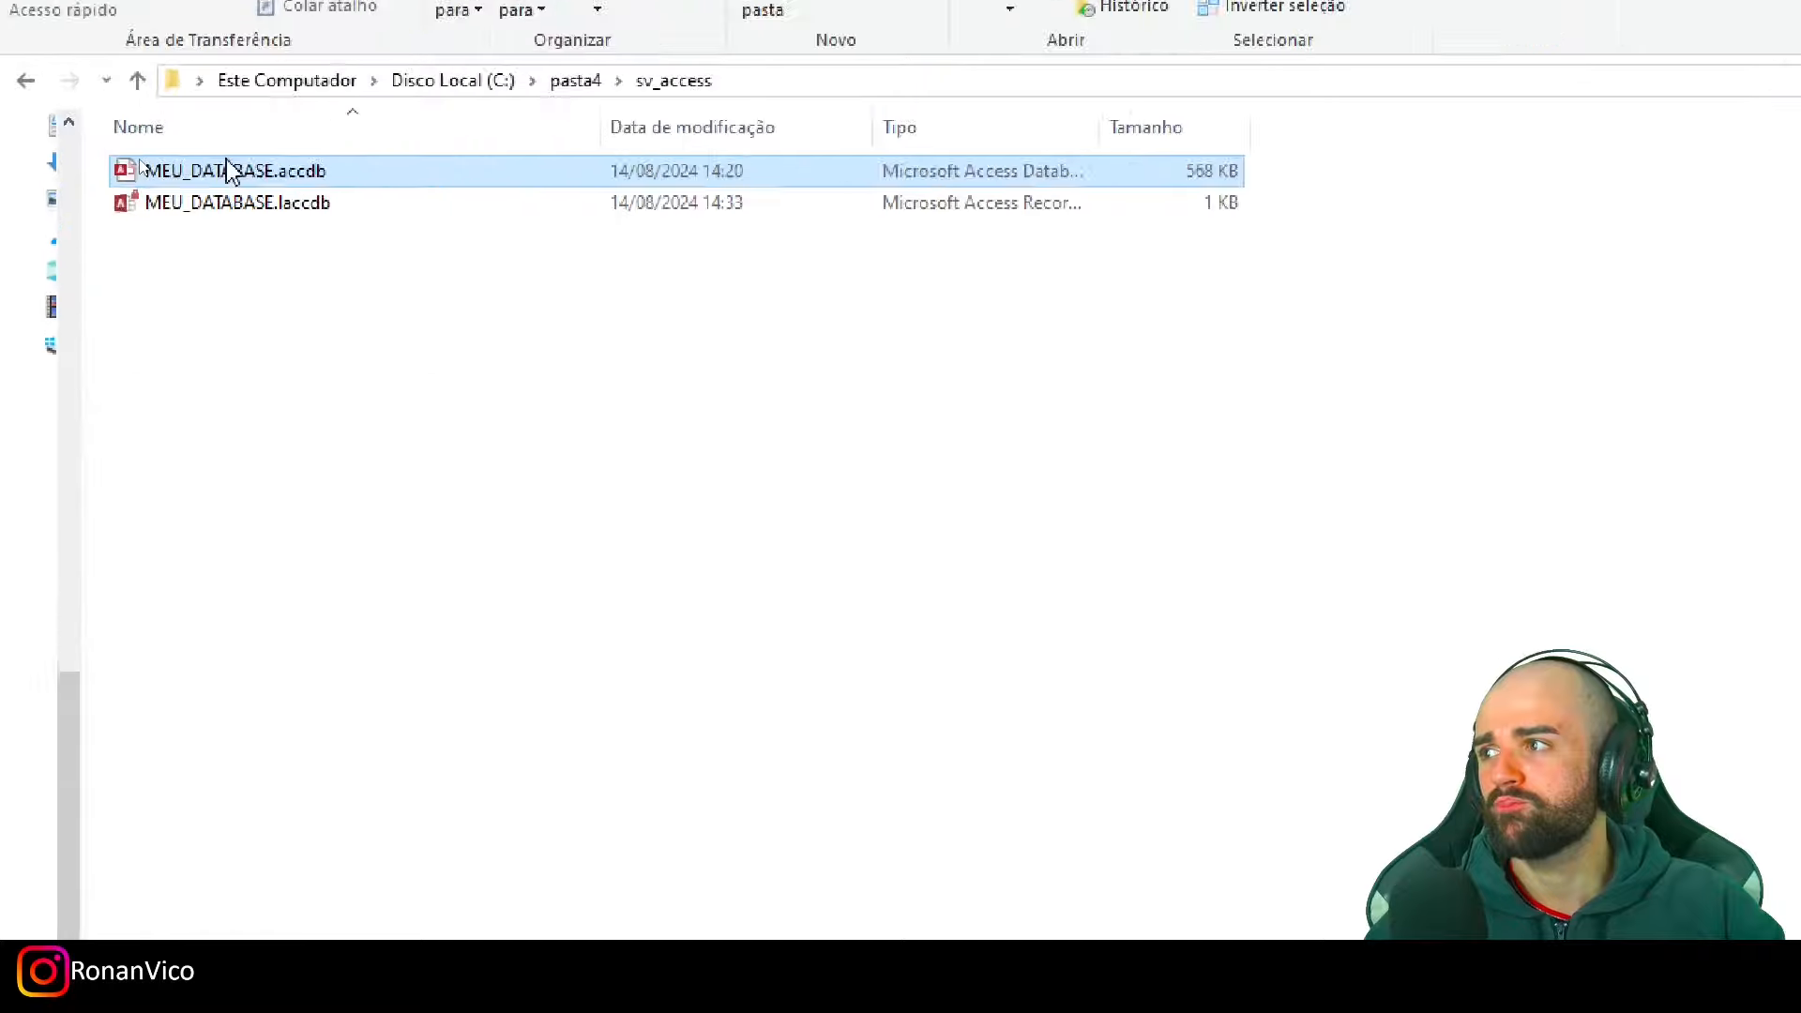
pyautogui.rightClick(228, 171)
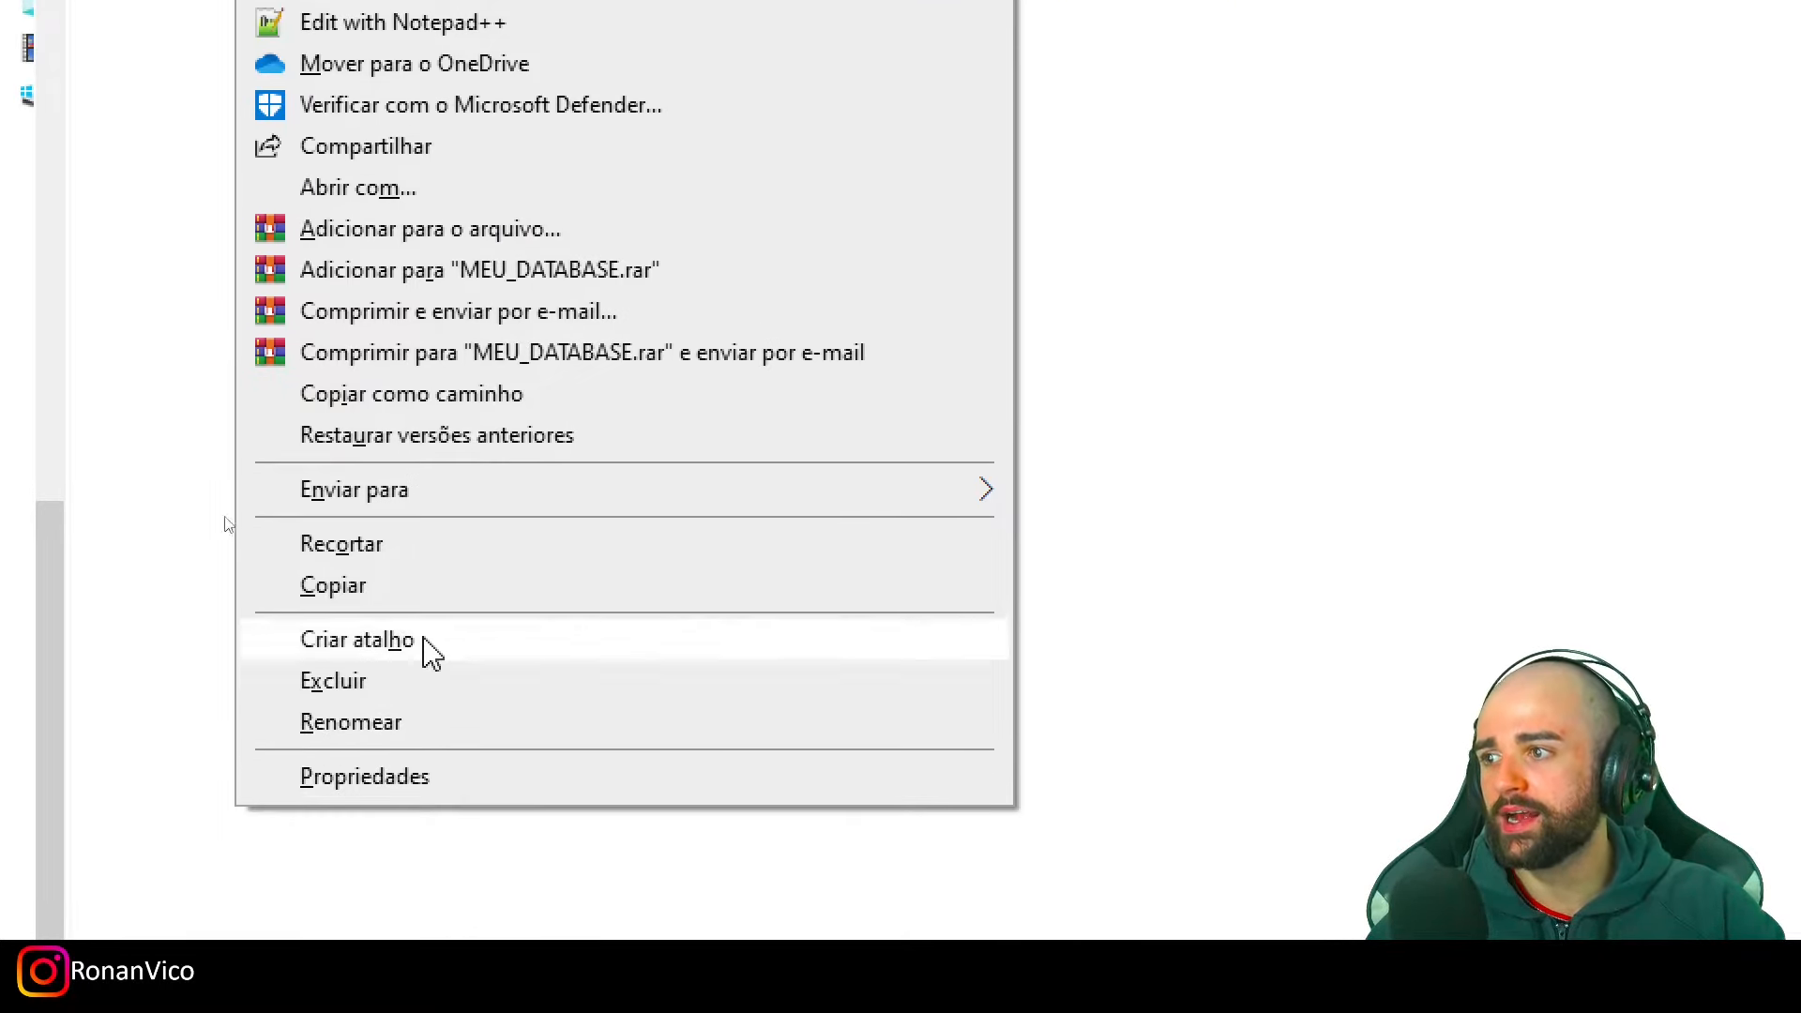
pyautogui.click(387, 405)
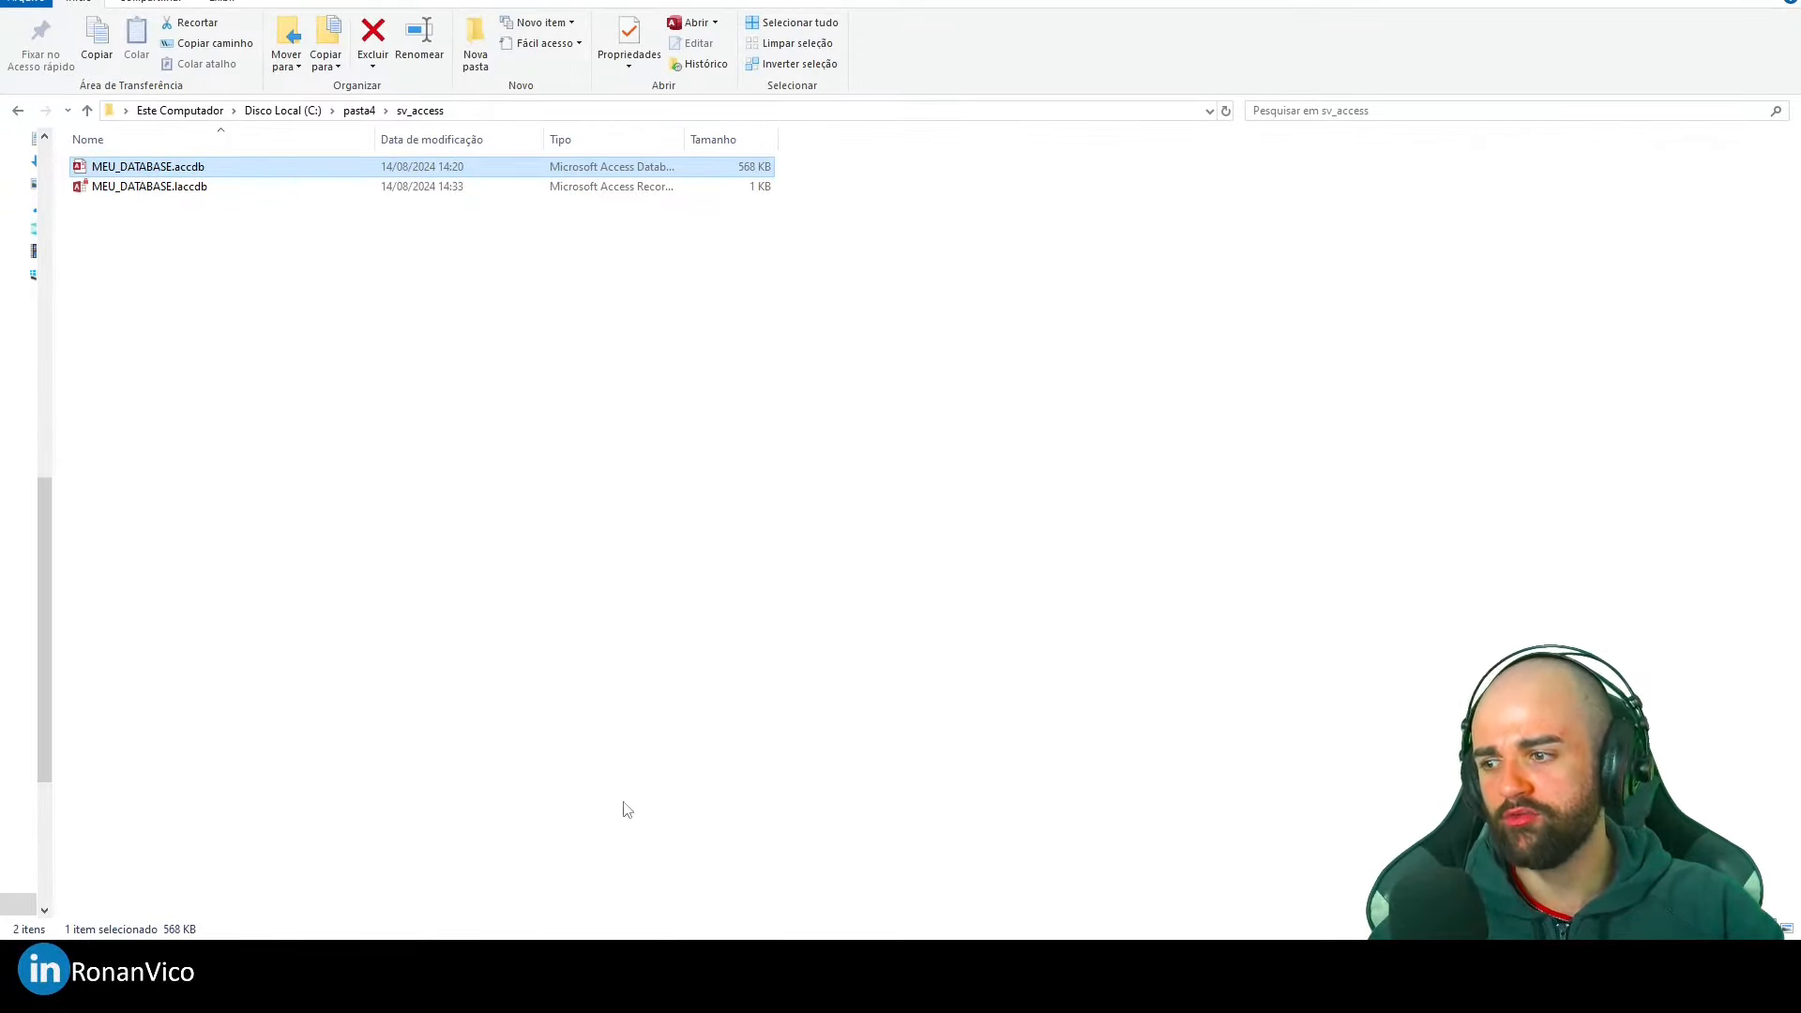
# Back in the new linked server dialog, set the data source to C:\pasta4\sv_access\MEU_DATABASE.accdb without quotes and create the linked server
pyautogui.click(577, 959)
pyautogui.click(716, 881)
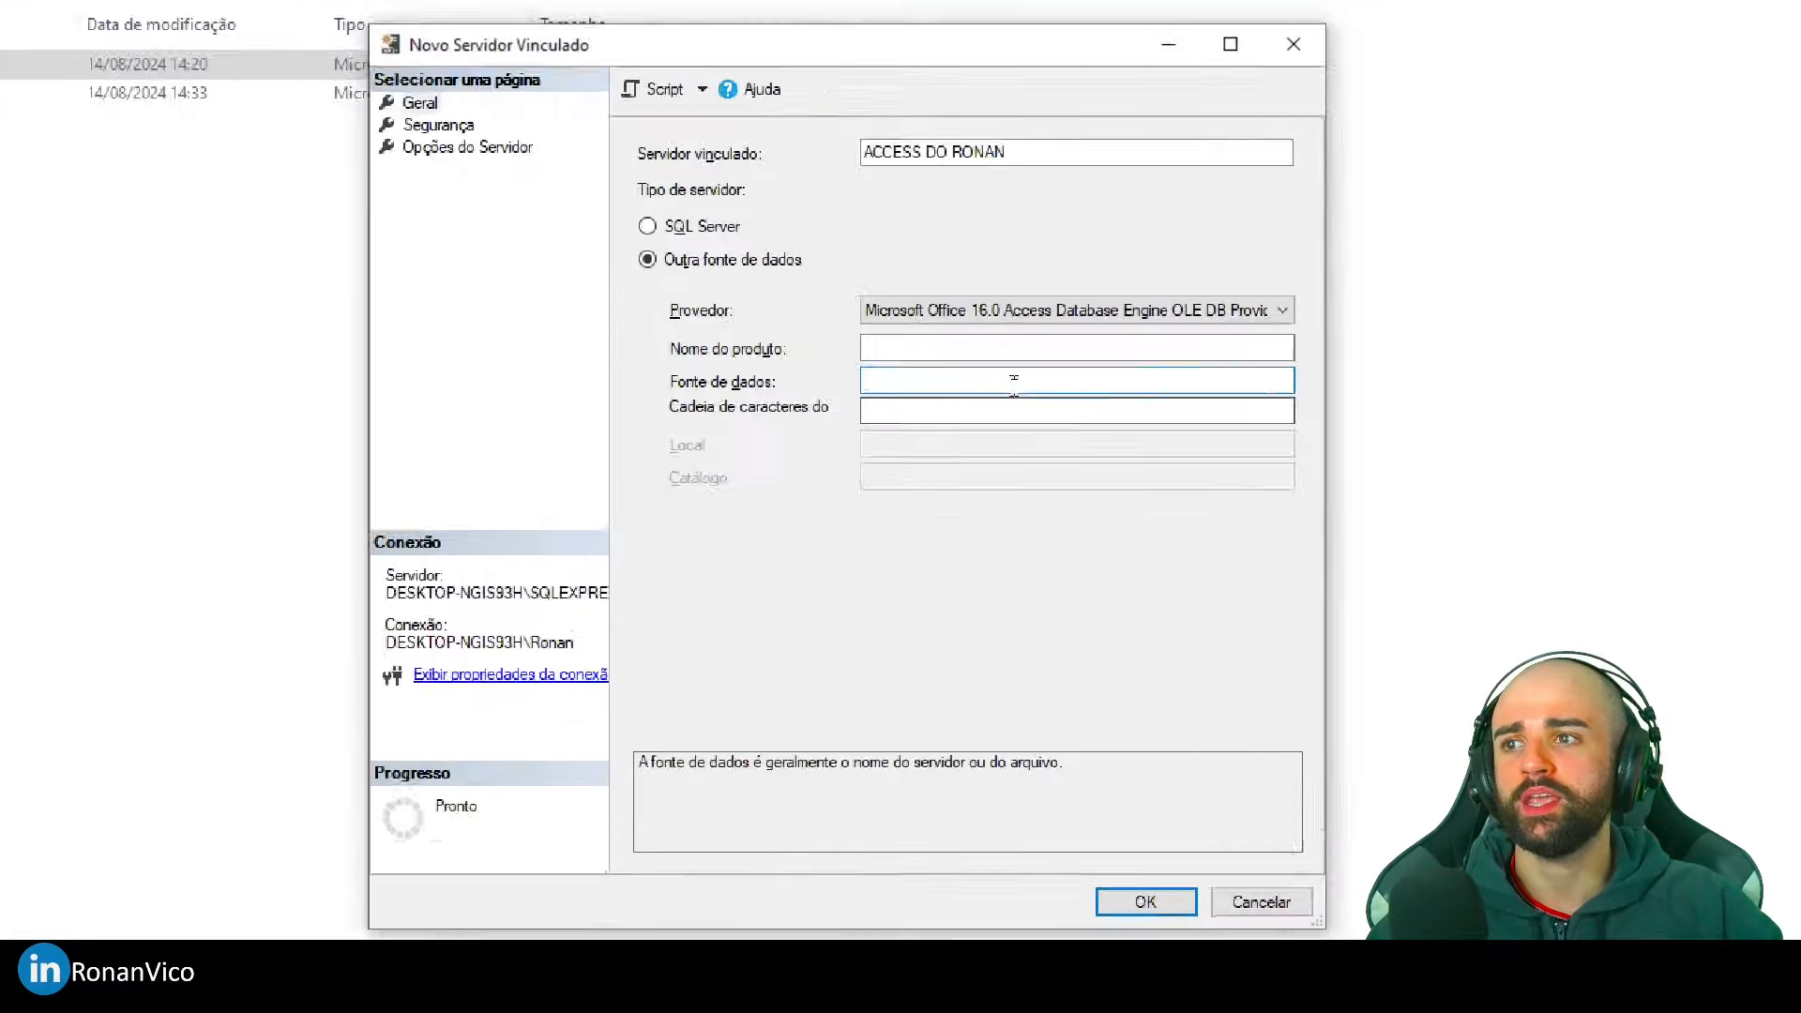
pyautogui.write('"C:\\pasta4\\sv_access\\MEU_DATABASE.accdb"')
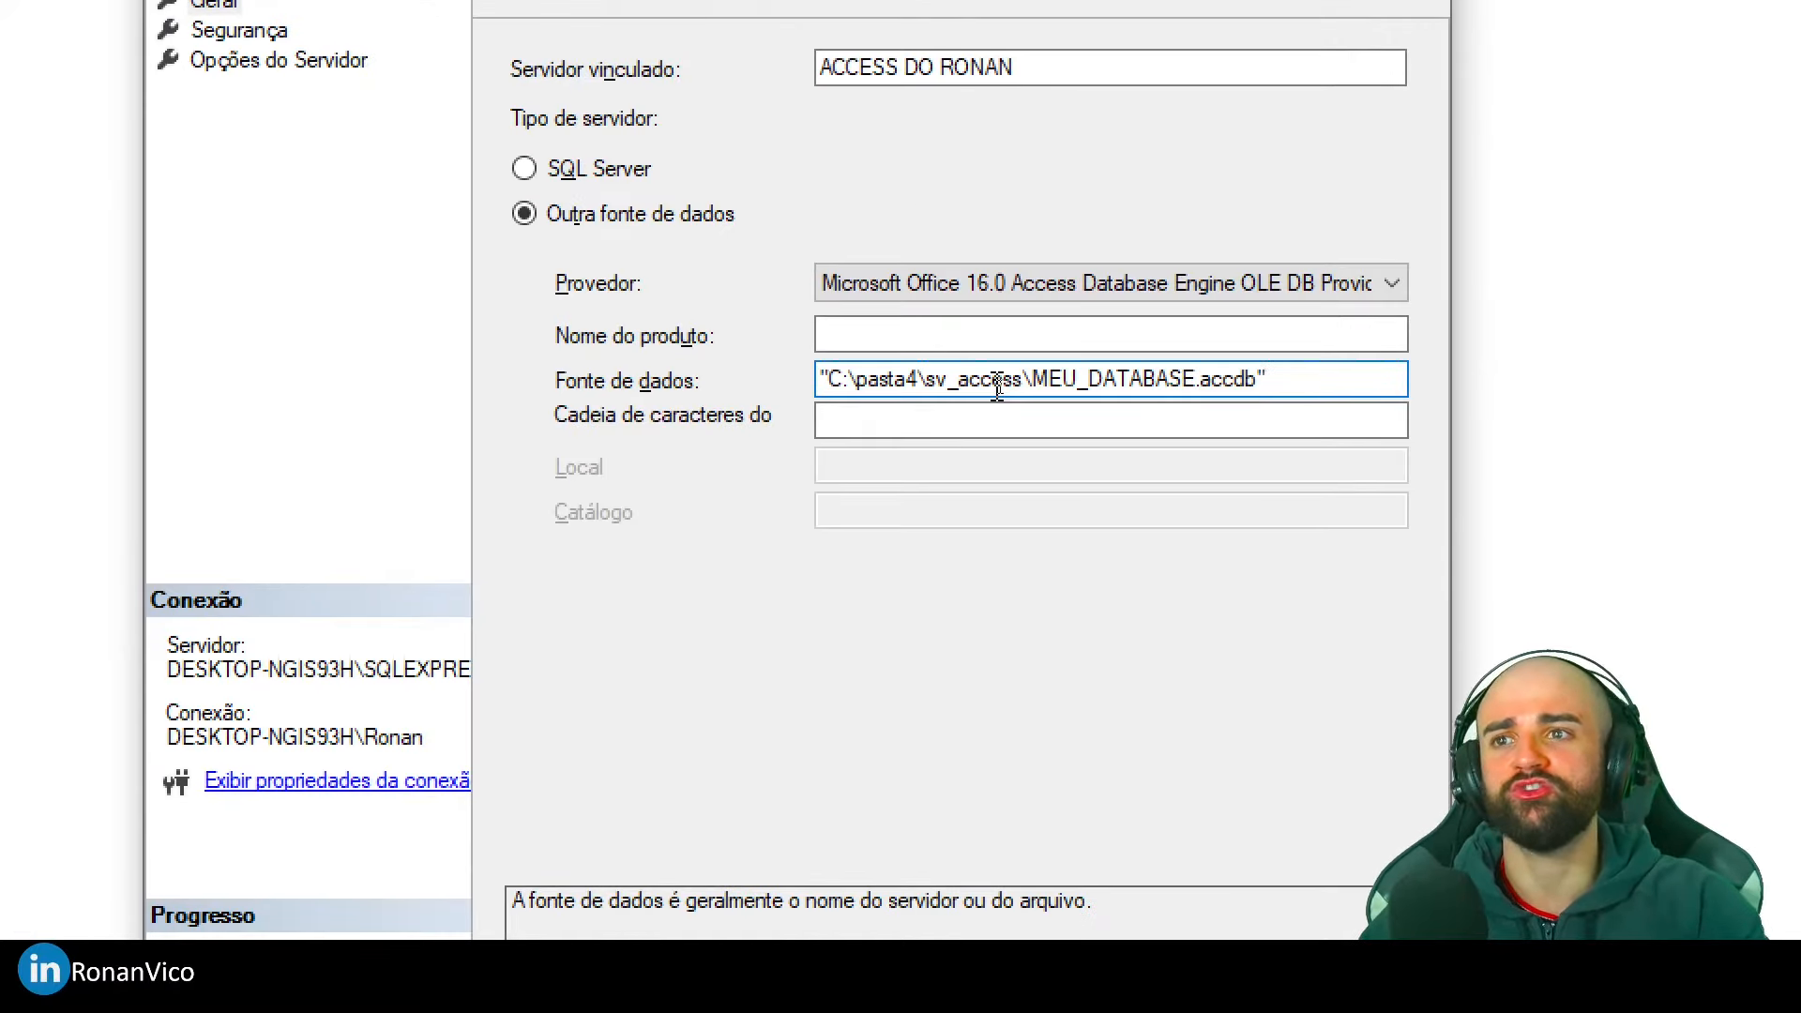
pyautogui.press('BackSpace')
pyautogui.press('Home')
pyautogui.press('Delete')
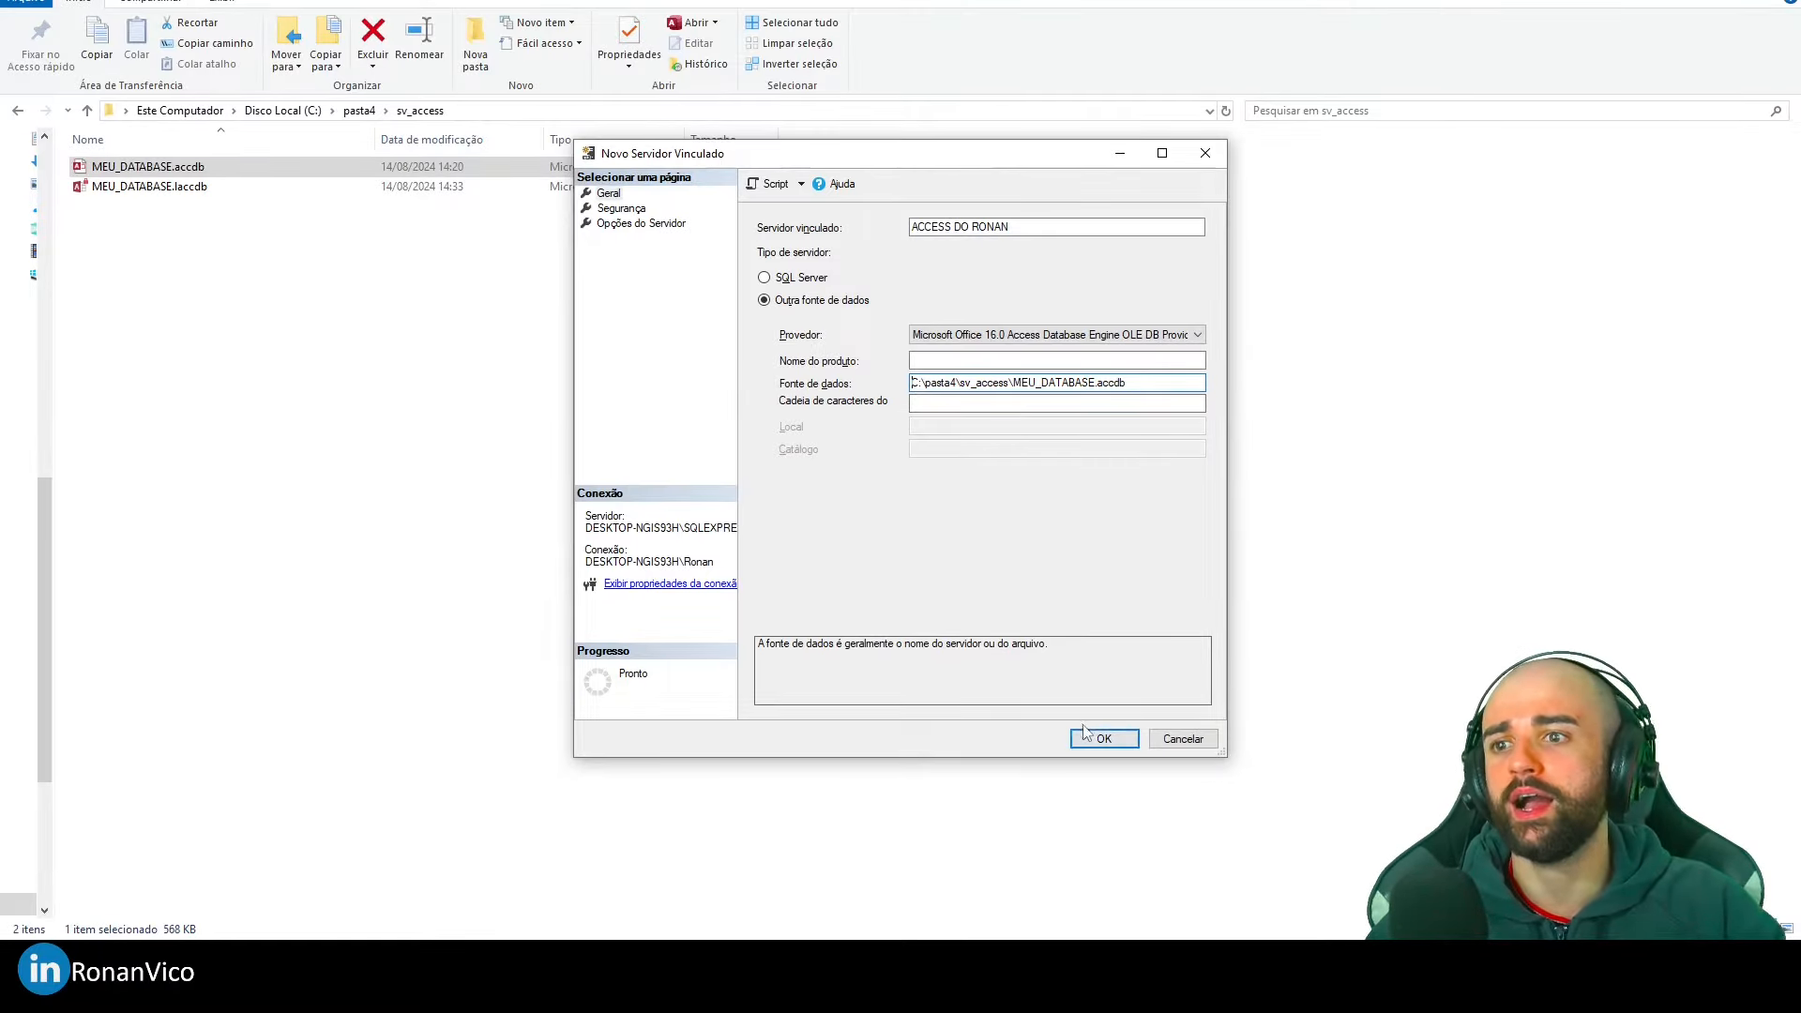
pyautogui.click(1091, 739)
pyautogui.click(599, 948)
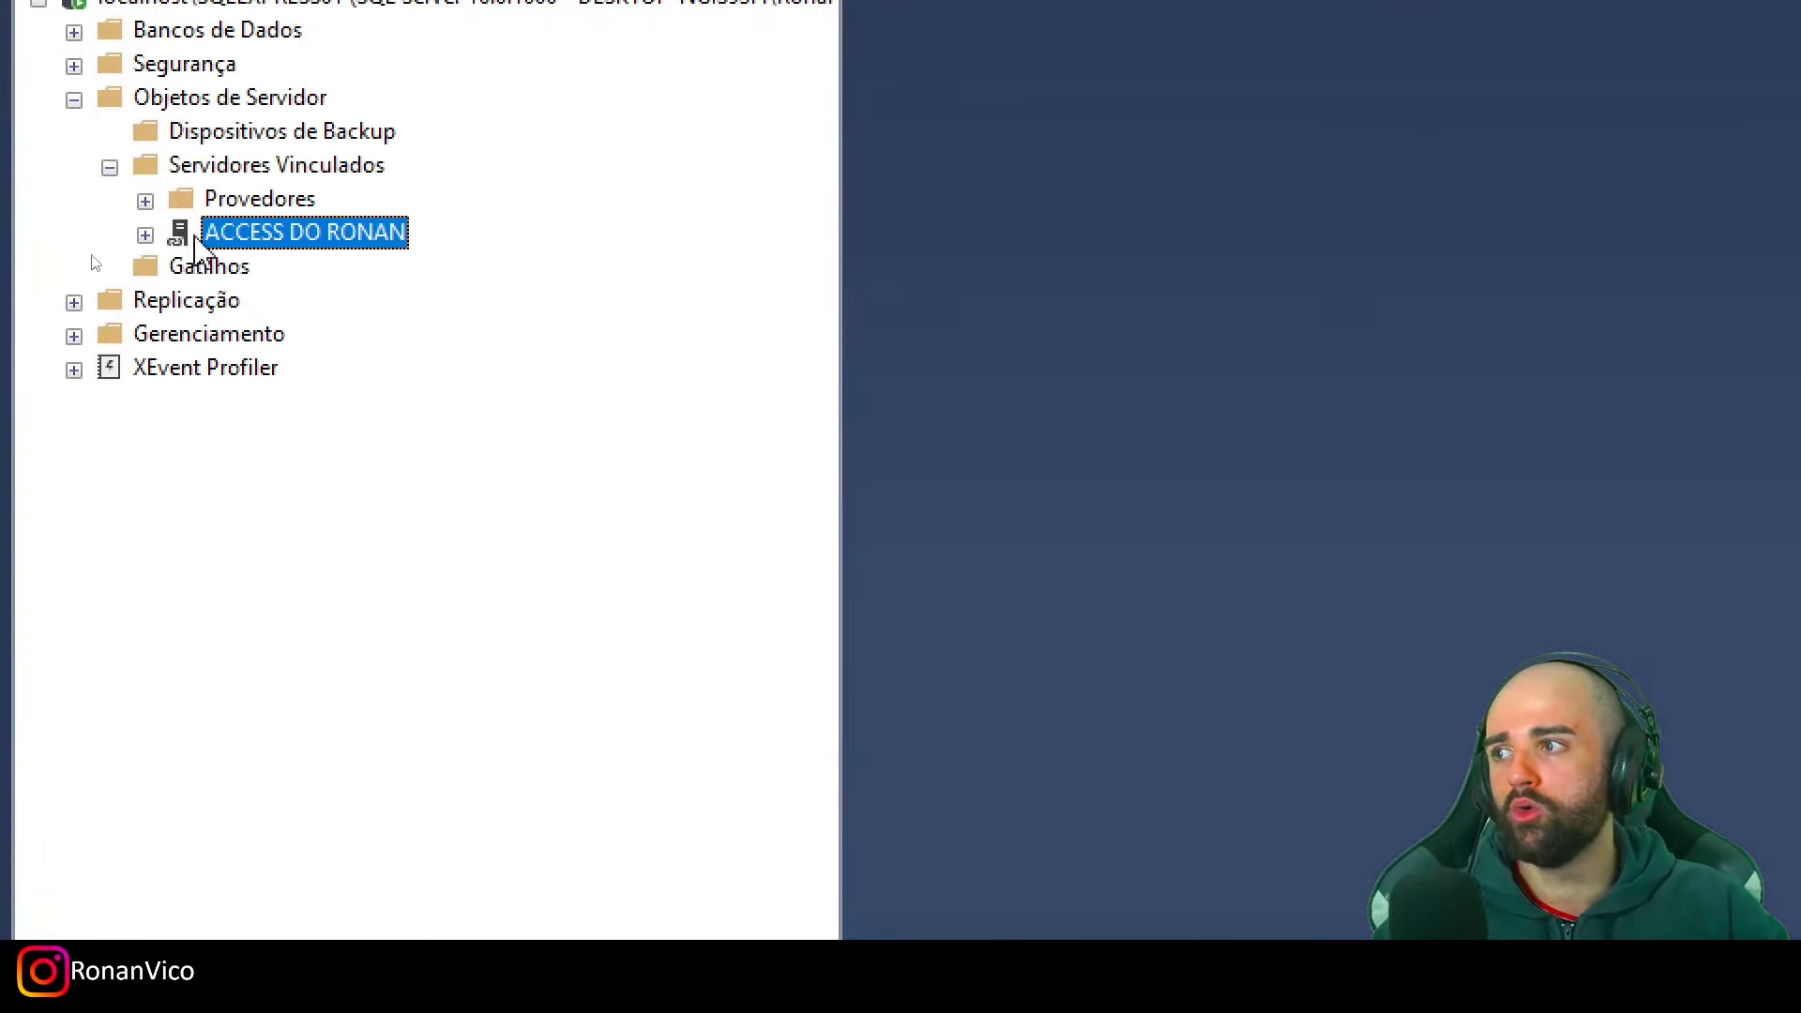
# Examine the new Access linked server's catalogs, including the table and view folders of its default catalog
pyautogui.click(145, 235)
pyautogui.rightClick(215, 231)
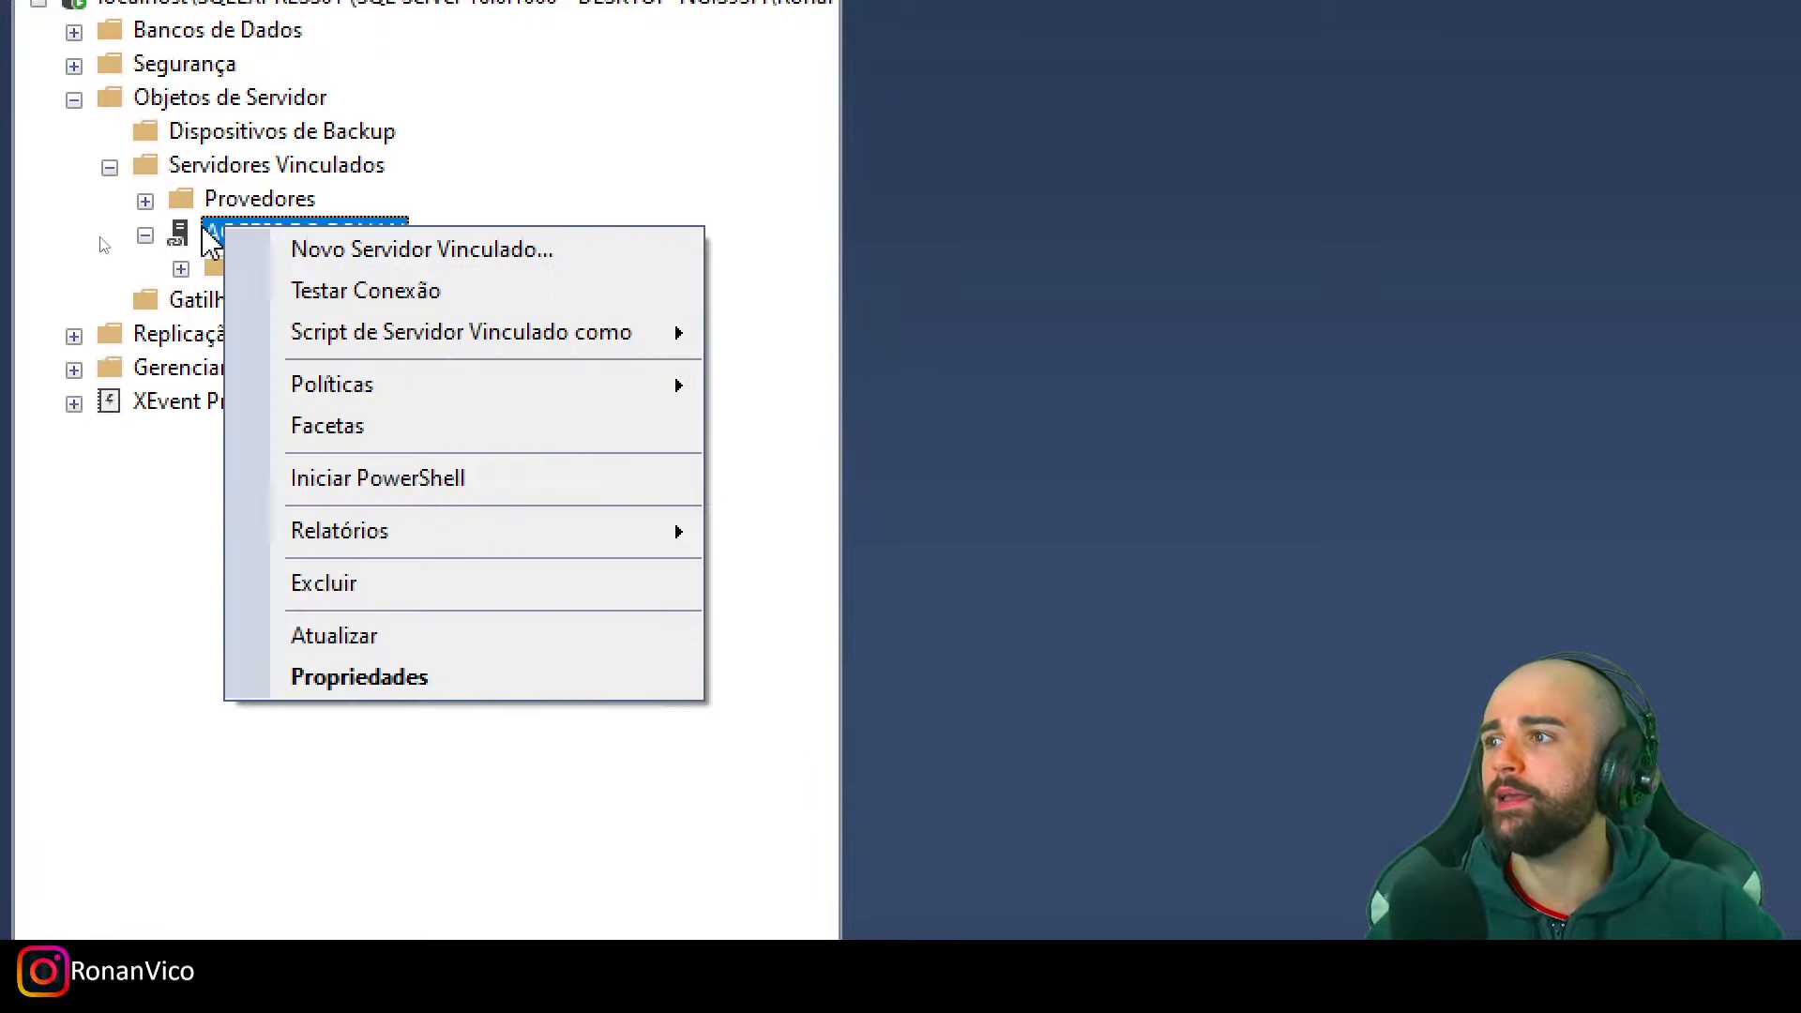
pyautogui.click(181, 269)
pyautogui.click(217, 338)
pyautogui.click(217, 303)
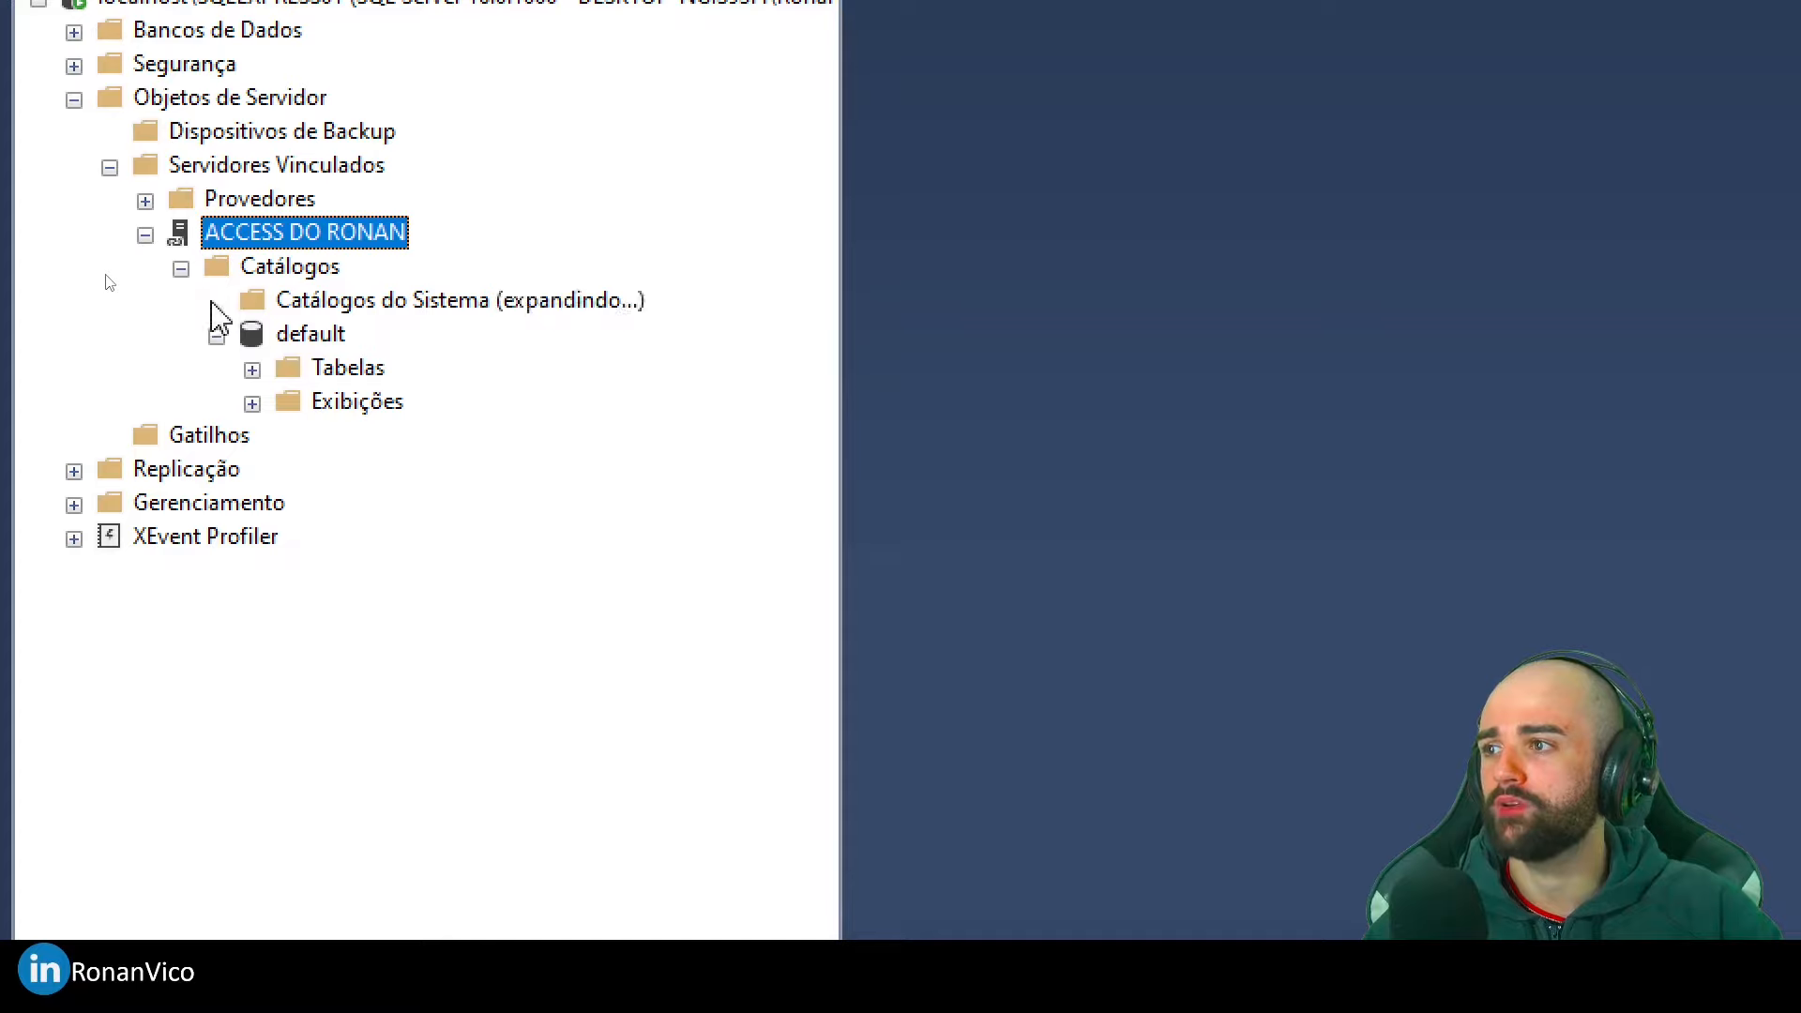
pyautogui.click(218, 338)
pyautogui.click(220, 338)
pyautogui.click(249, 371)
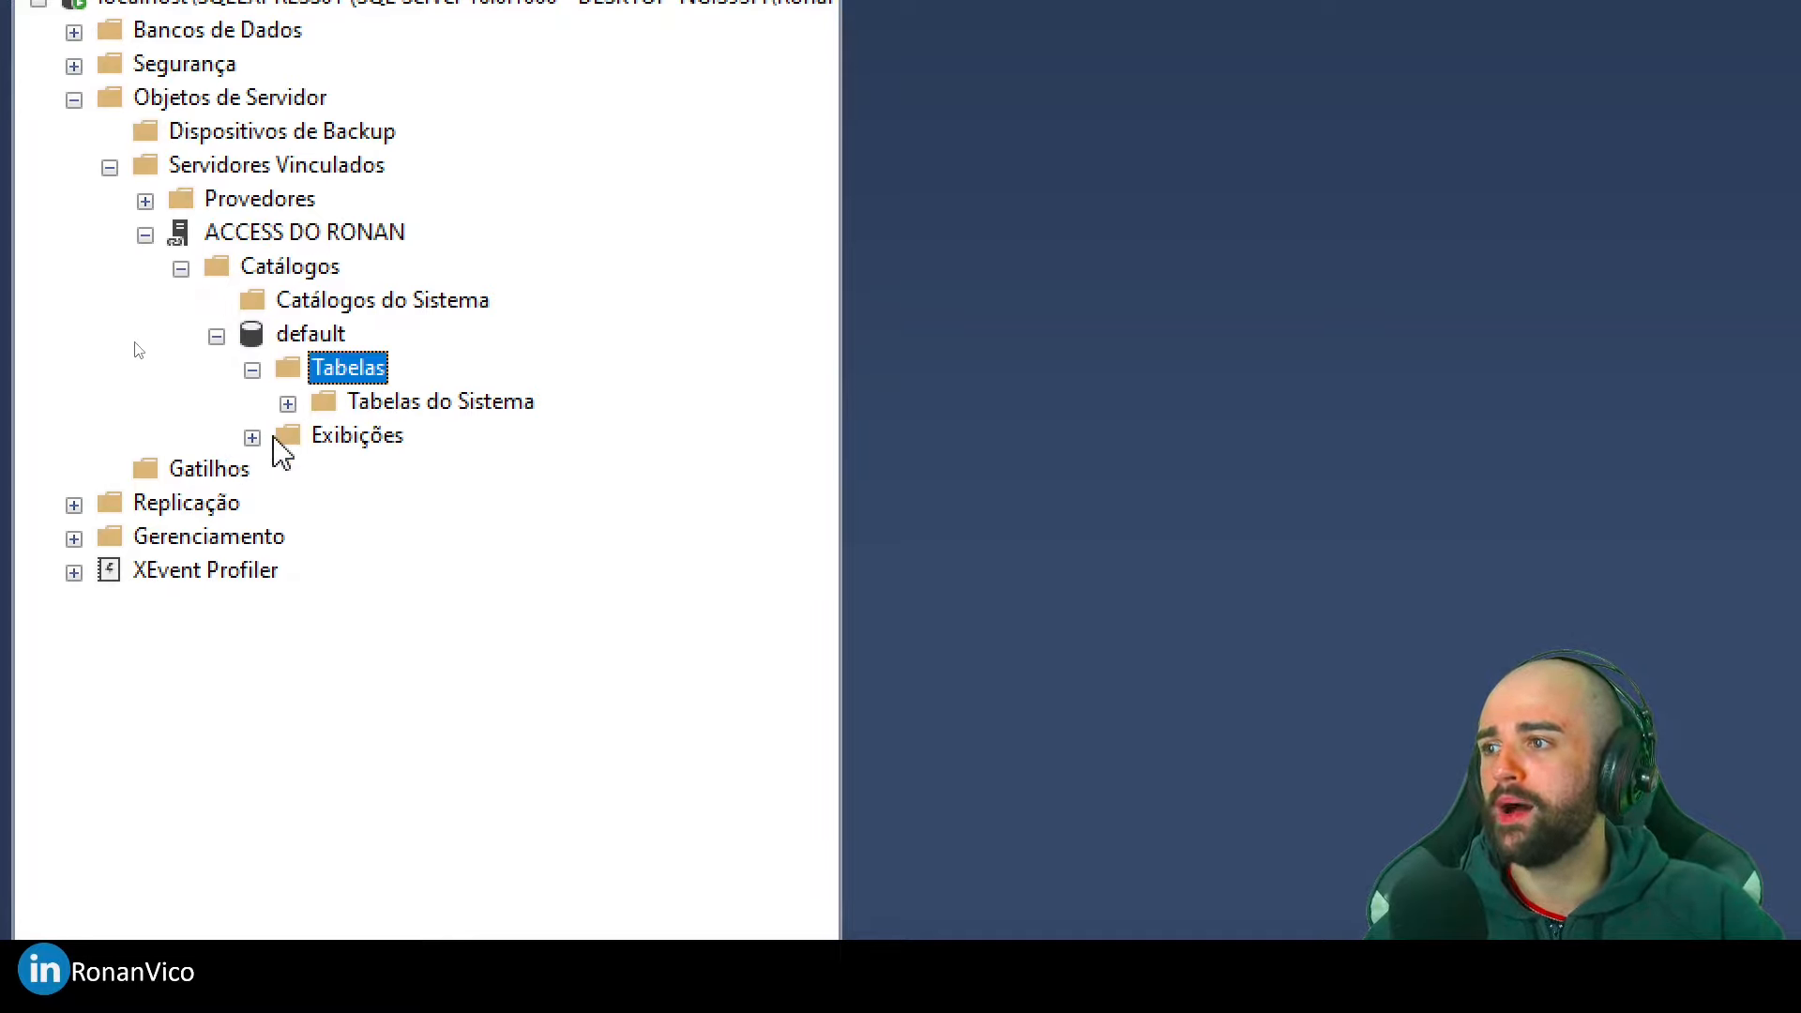
pyautogui.click(288, 404)
pyautogui.click(253, 438)
pyautogui.click(288, 471)
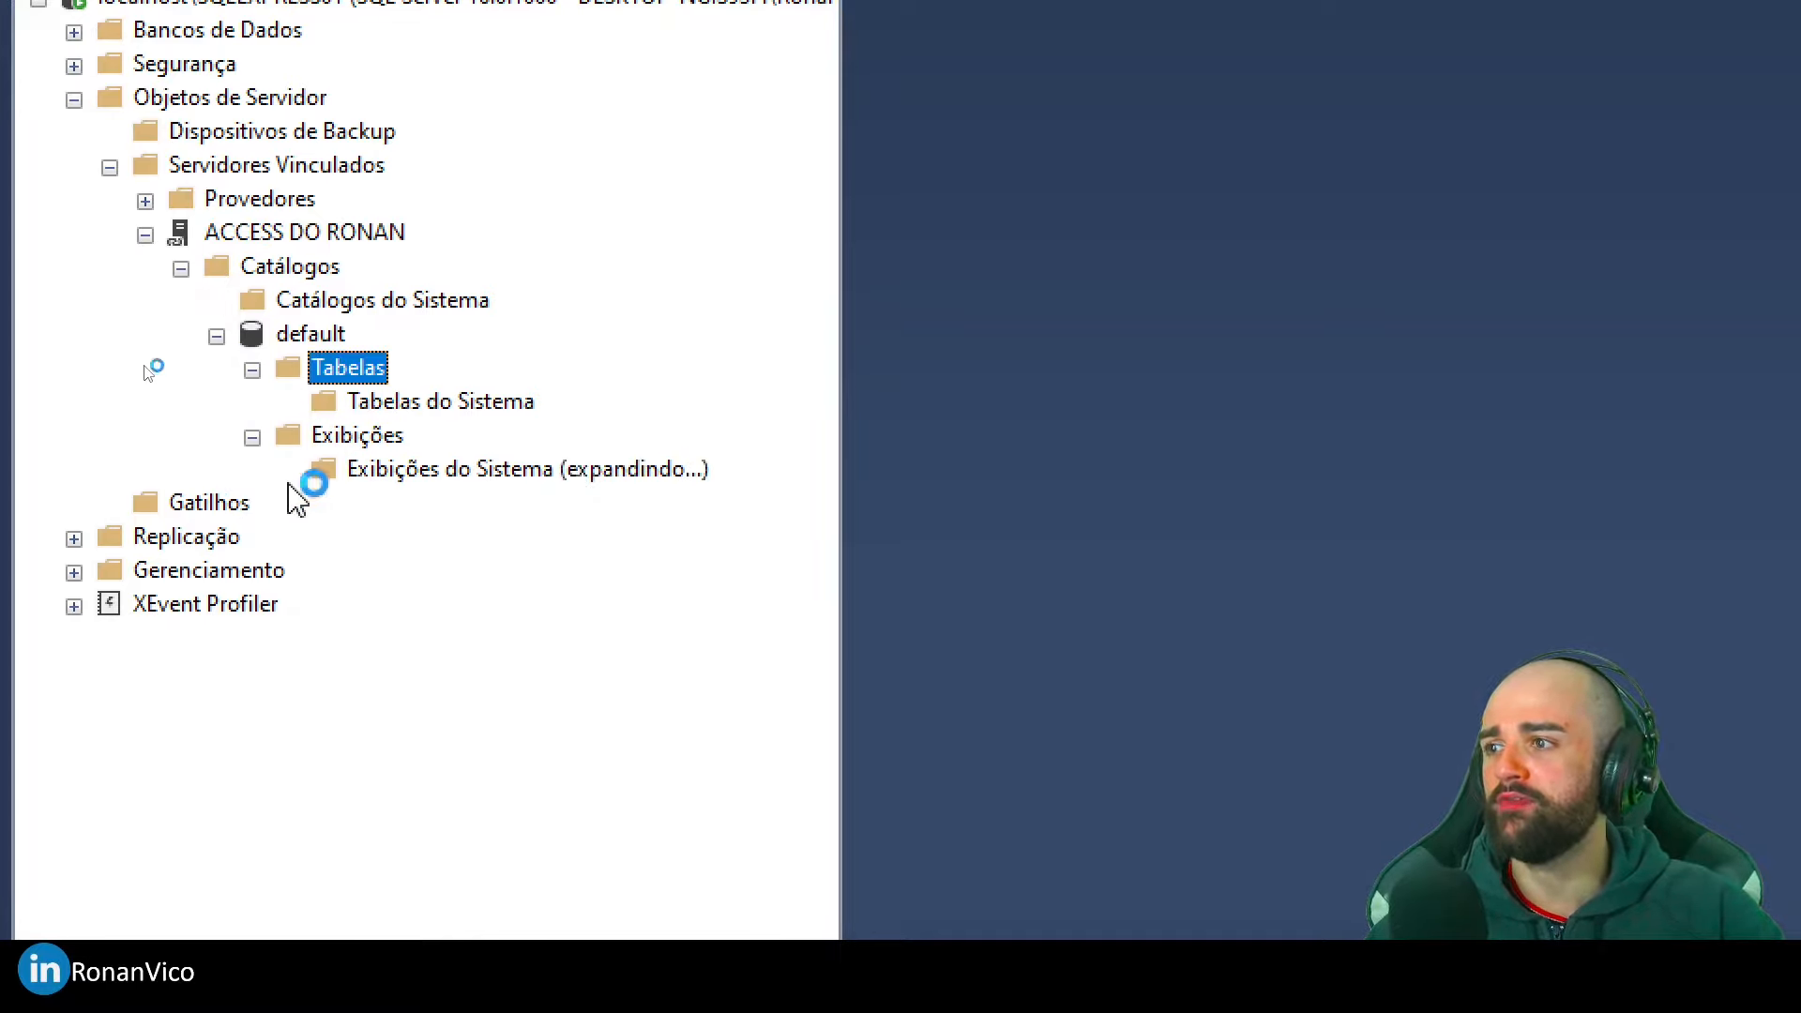
# Check which actions are available for the linked server's default catalog
pyautogui.click(333, 344)
pyautogui.rightClick(322, 333)
pyautogui.click(284, 337)
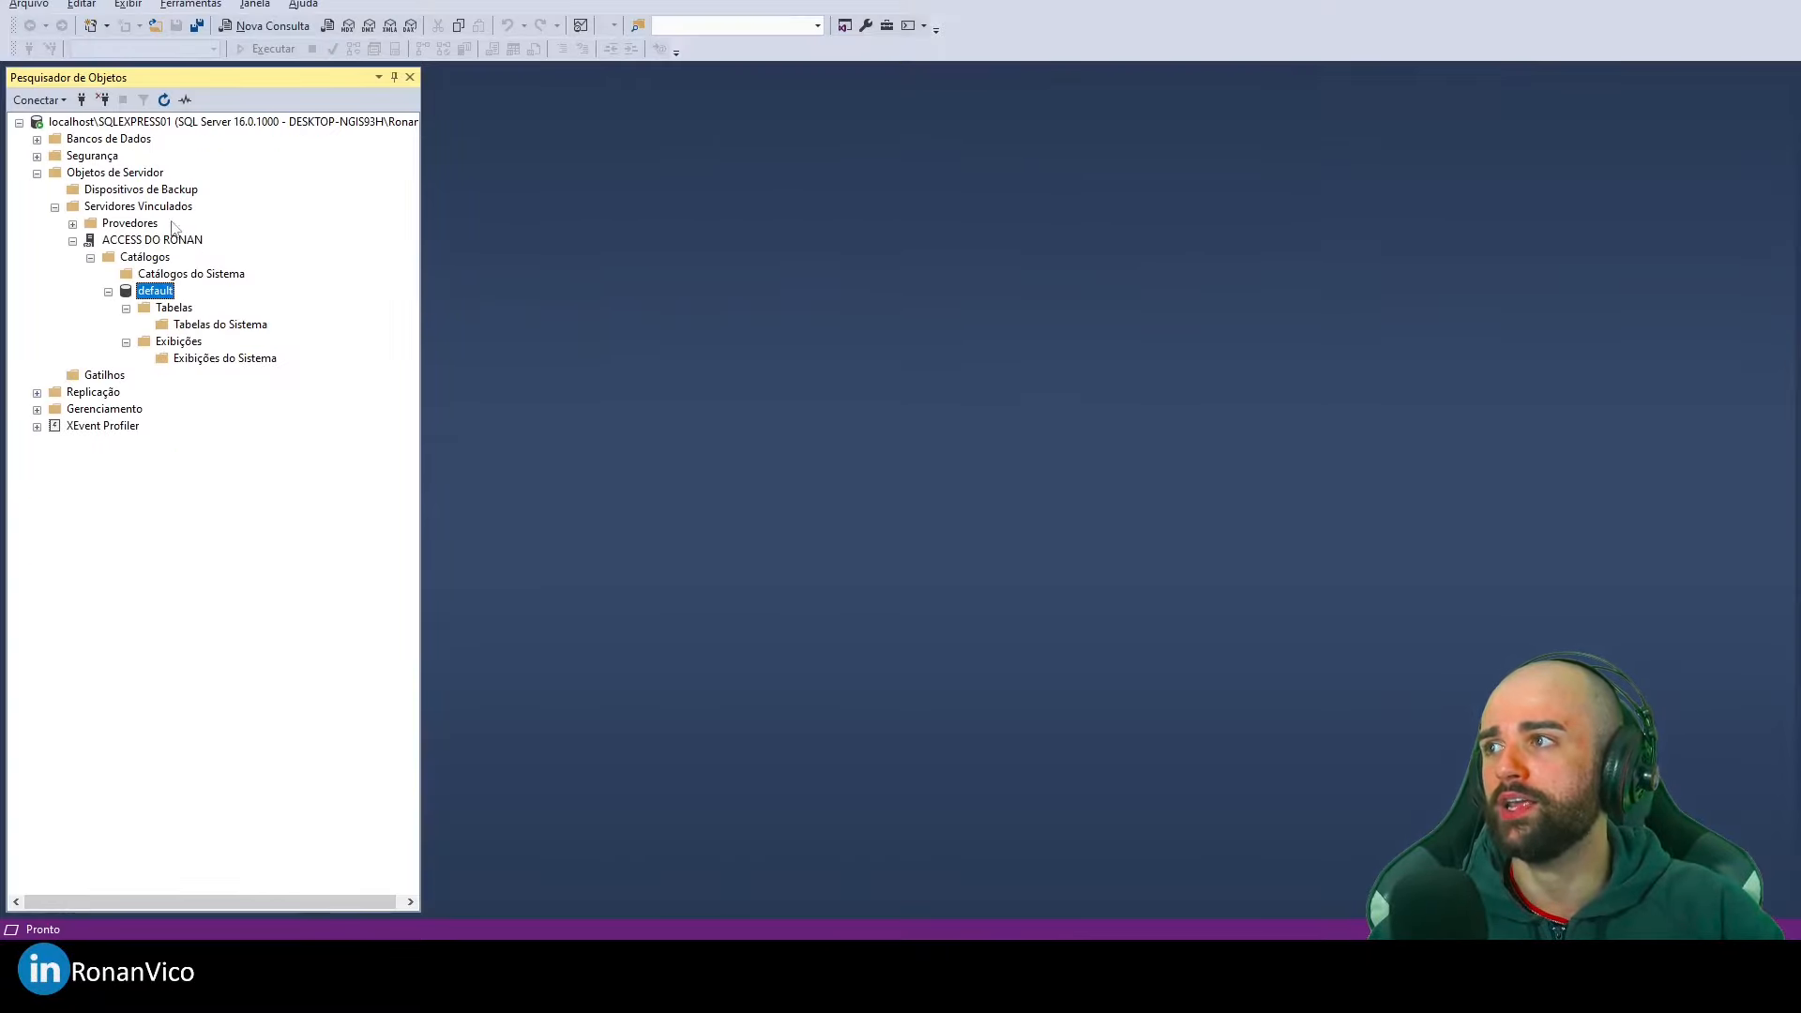
pyautogui.rightClick(275, 296)
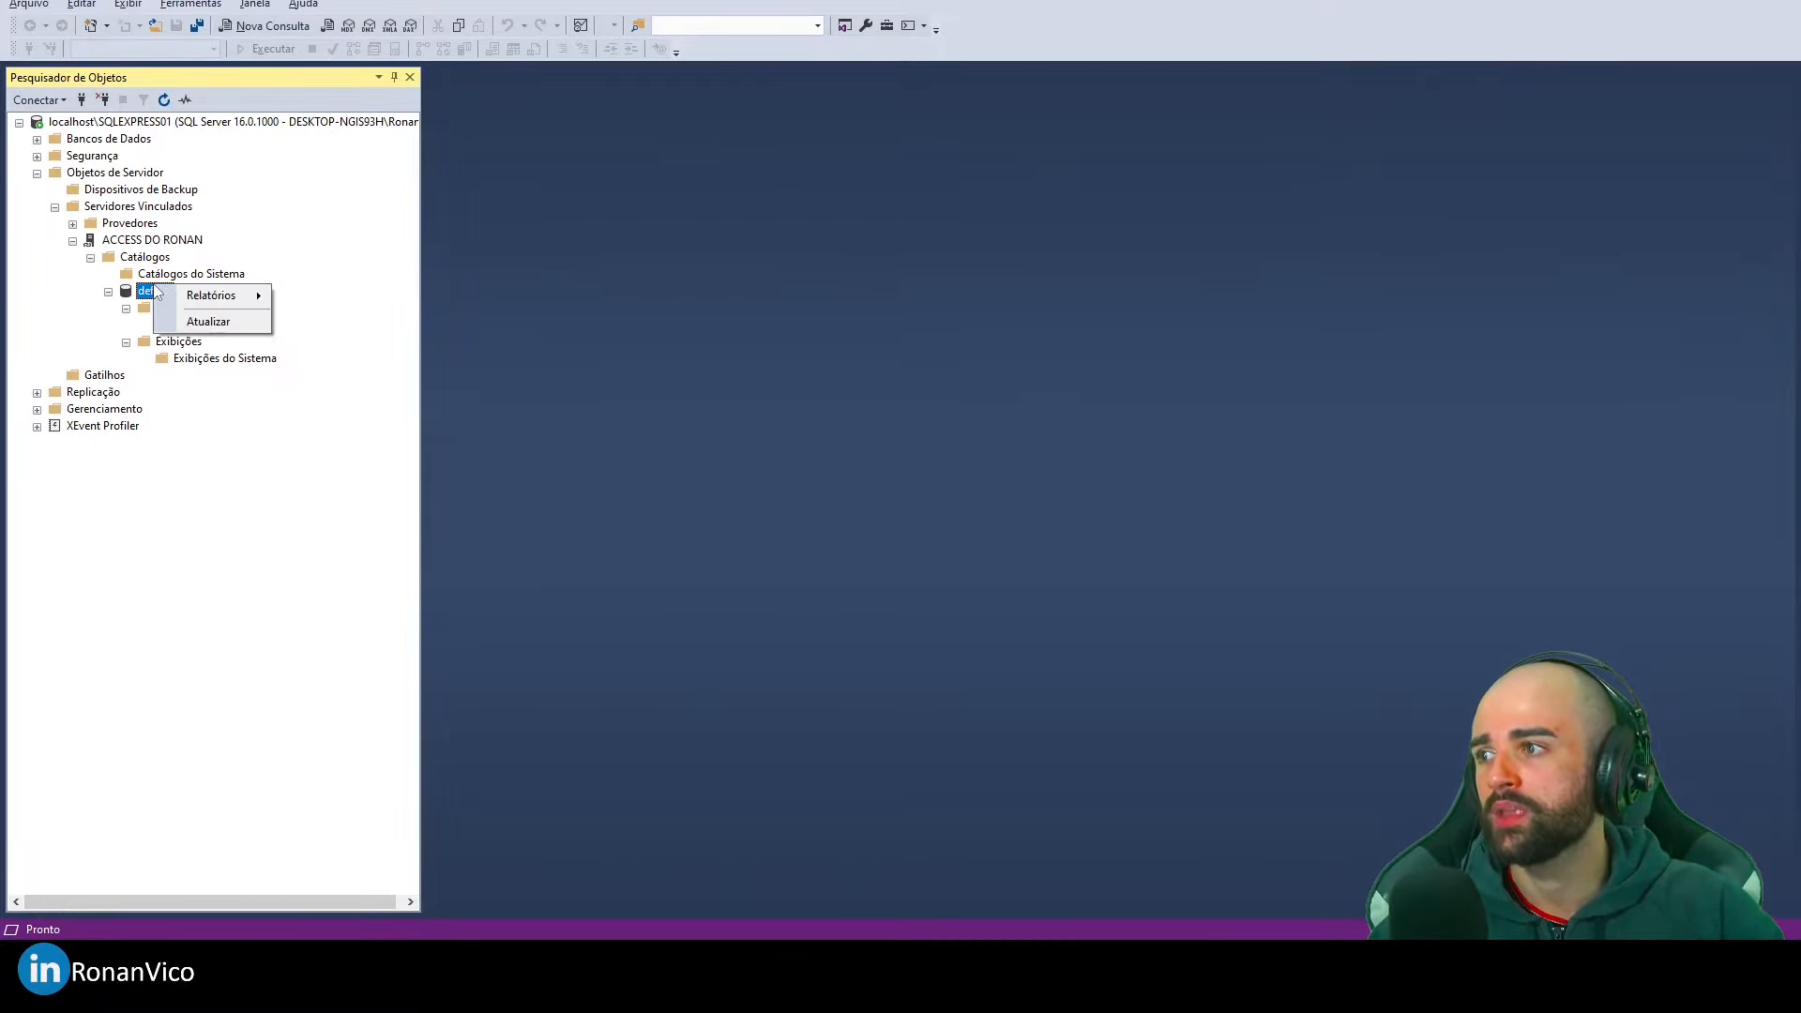
pyautogui.click(147, 300)
# In a new query, write and run a Select * FROM the Access linked server's [default].[tb_dados]
pyautogui.click(266, 26)
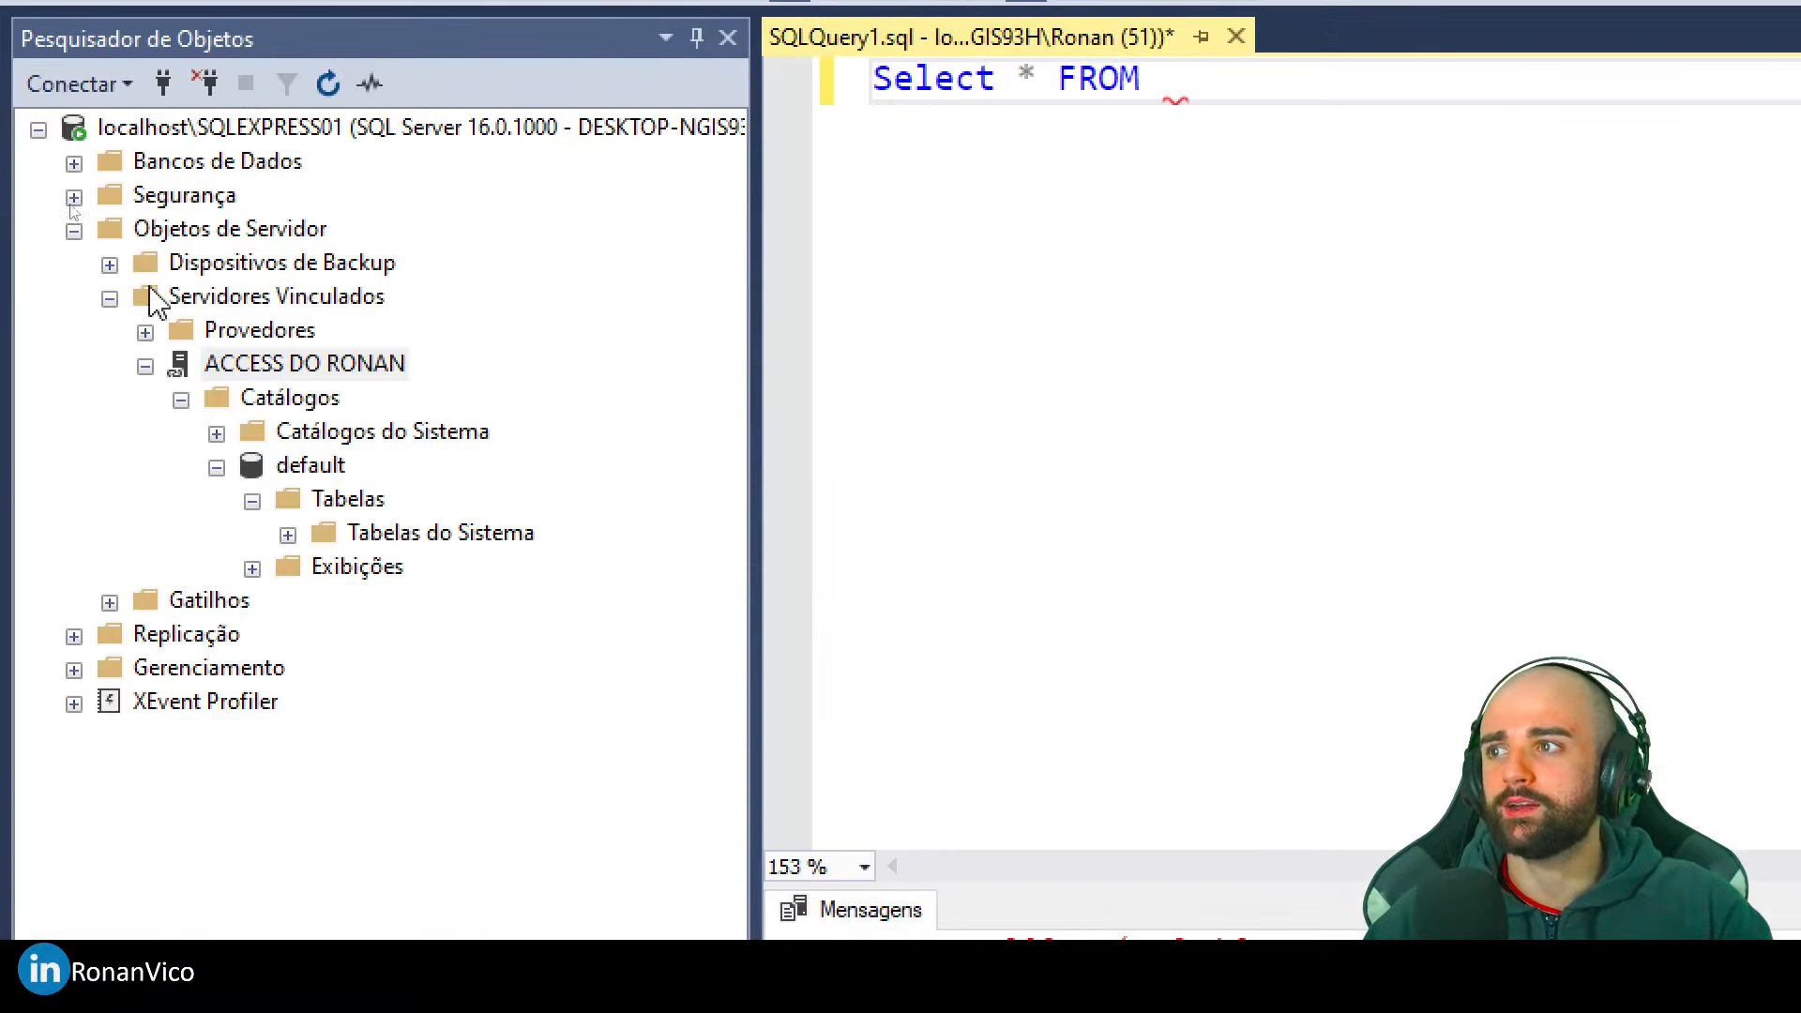
pyautogui.moveTo(321, 373); pyautogui.dragTo(1206, 169)
pyautogui.click(1681, 146)
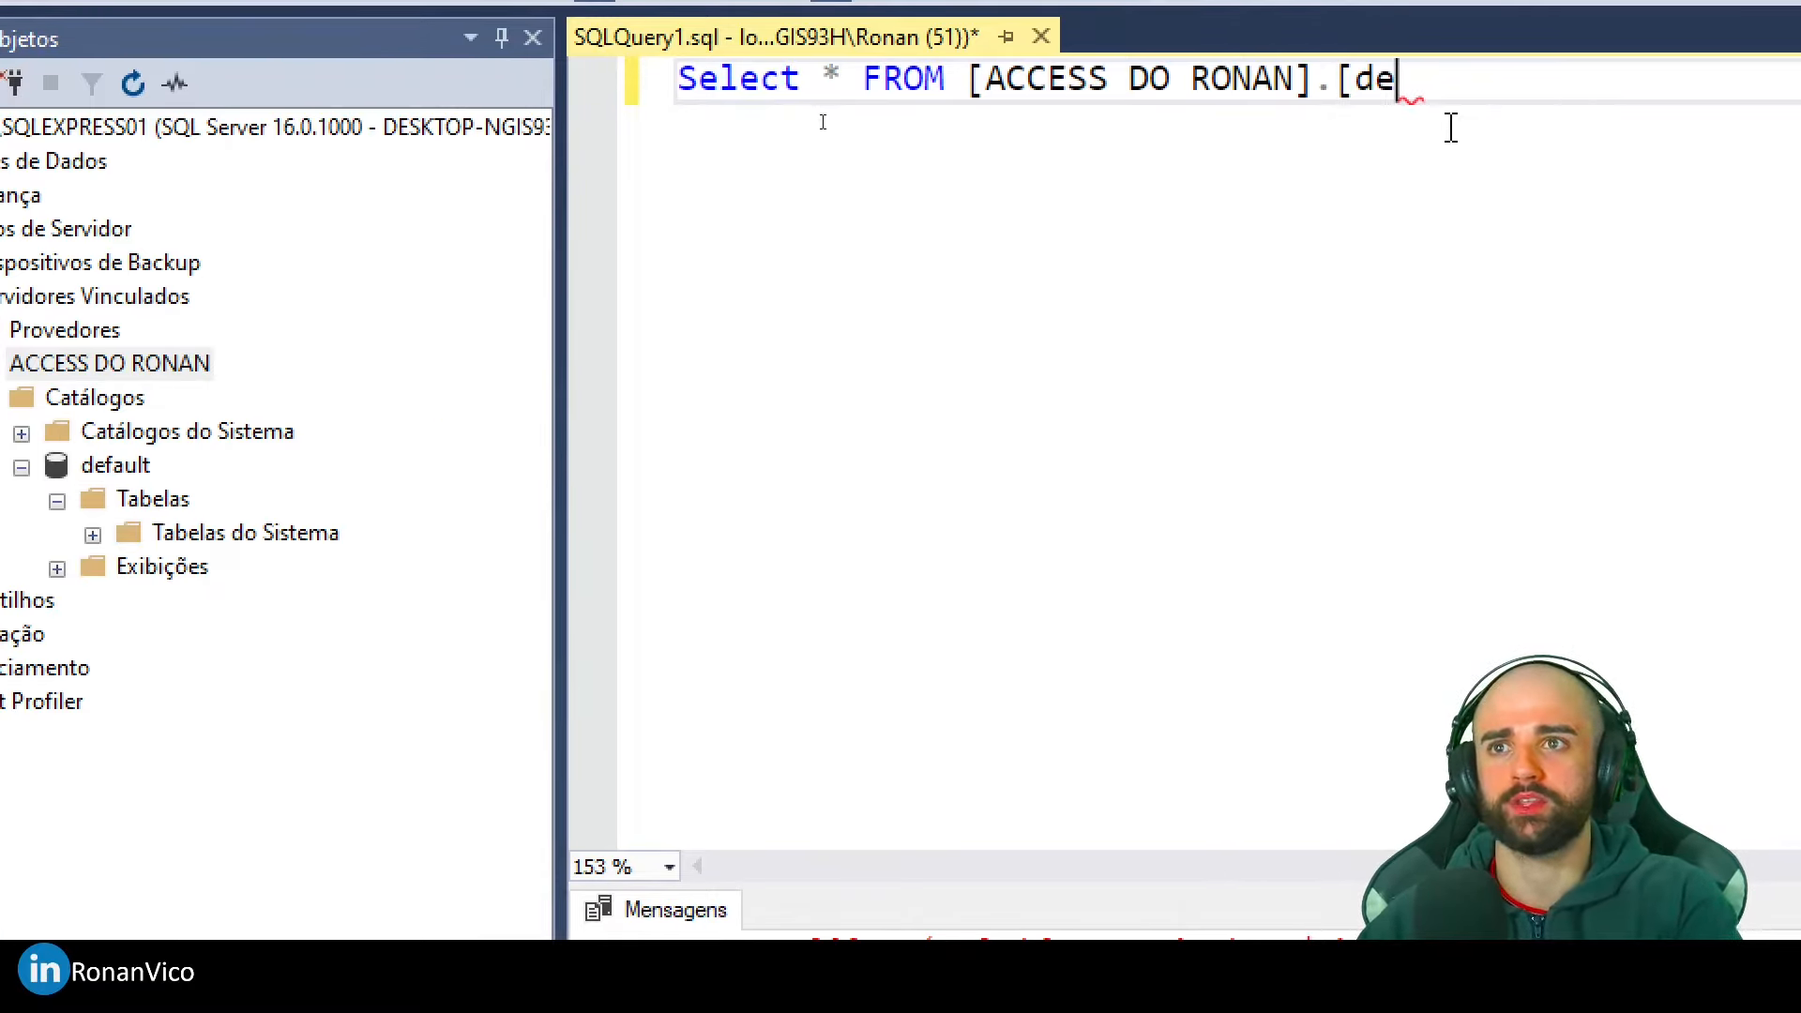
pyautogui.write('fault].[t')
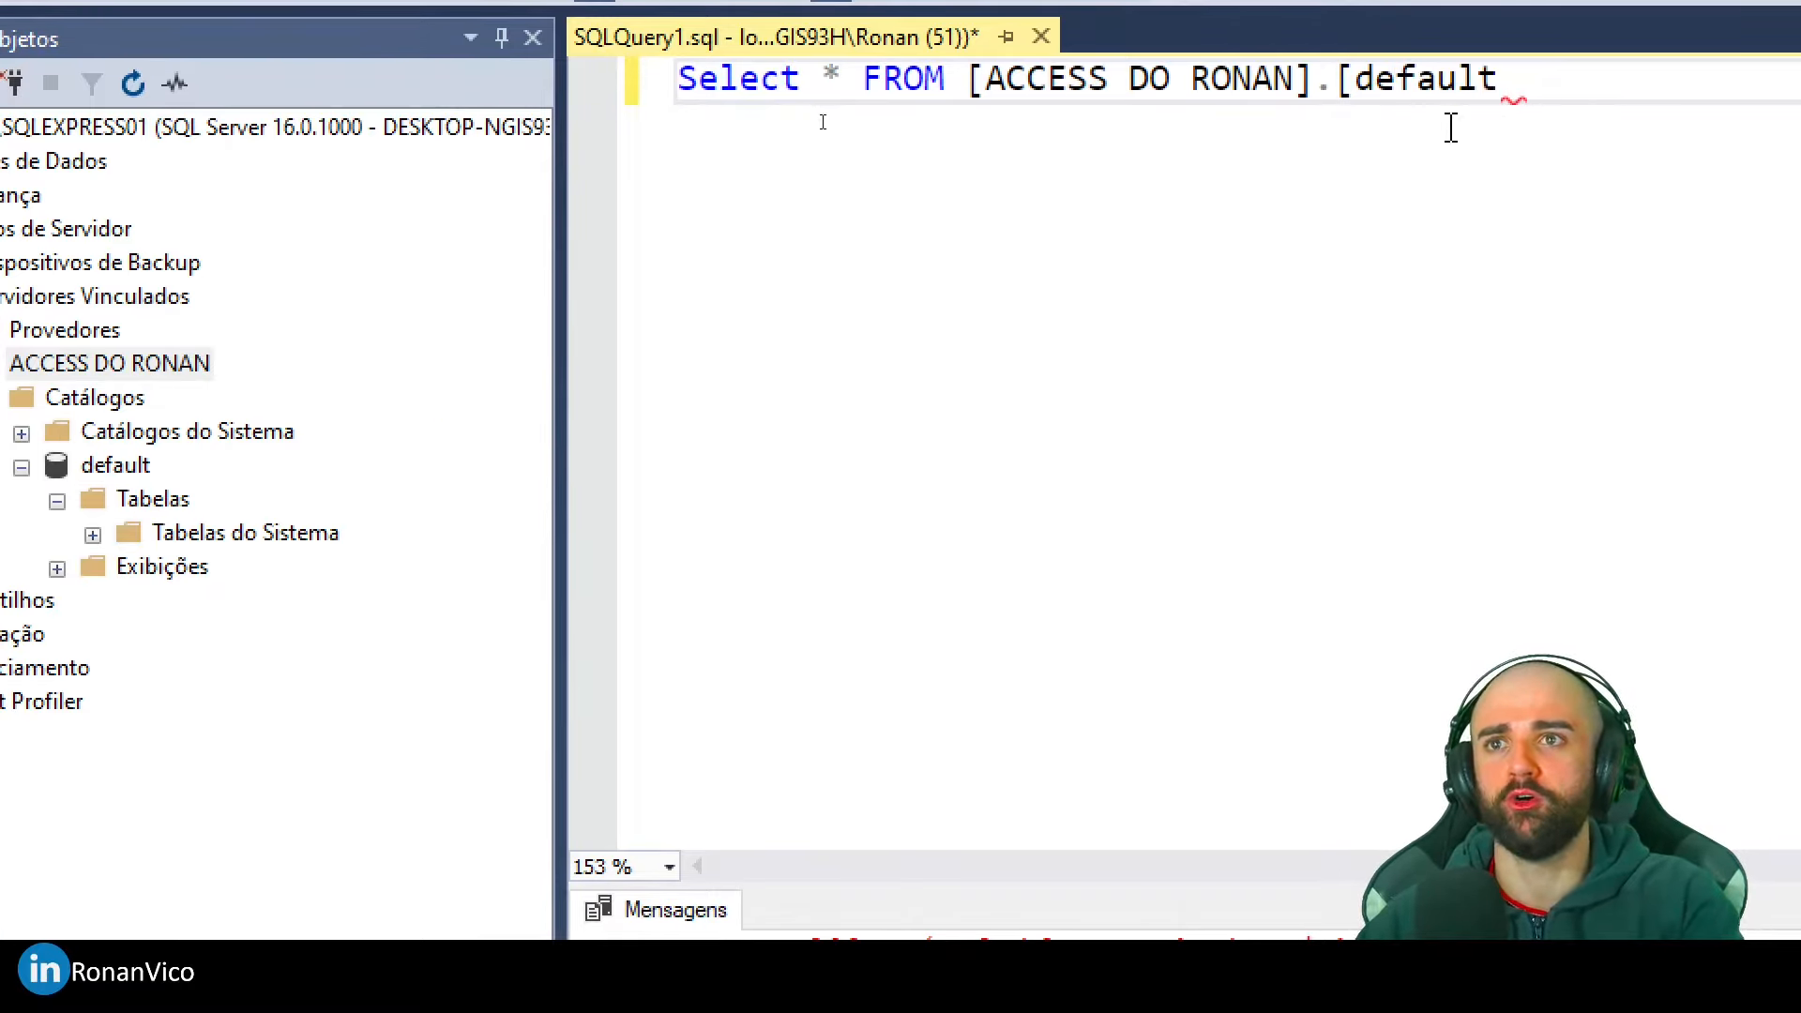
pyautogui.write('b_dados]')
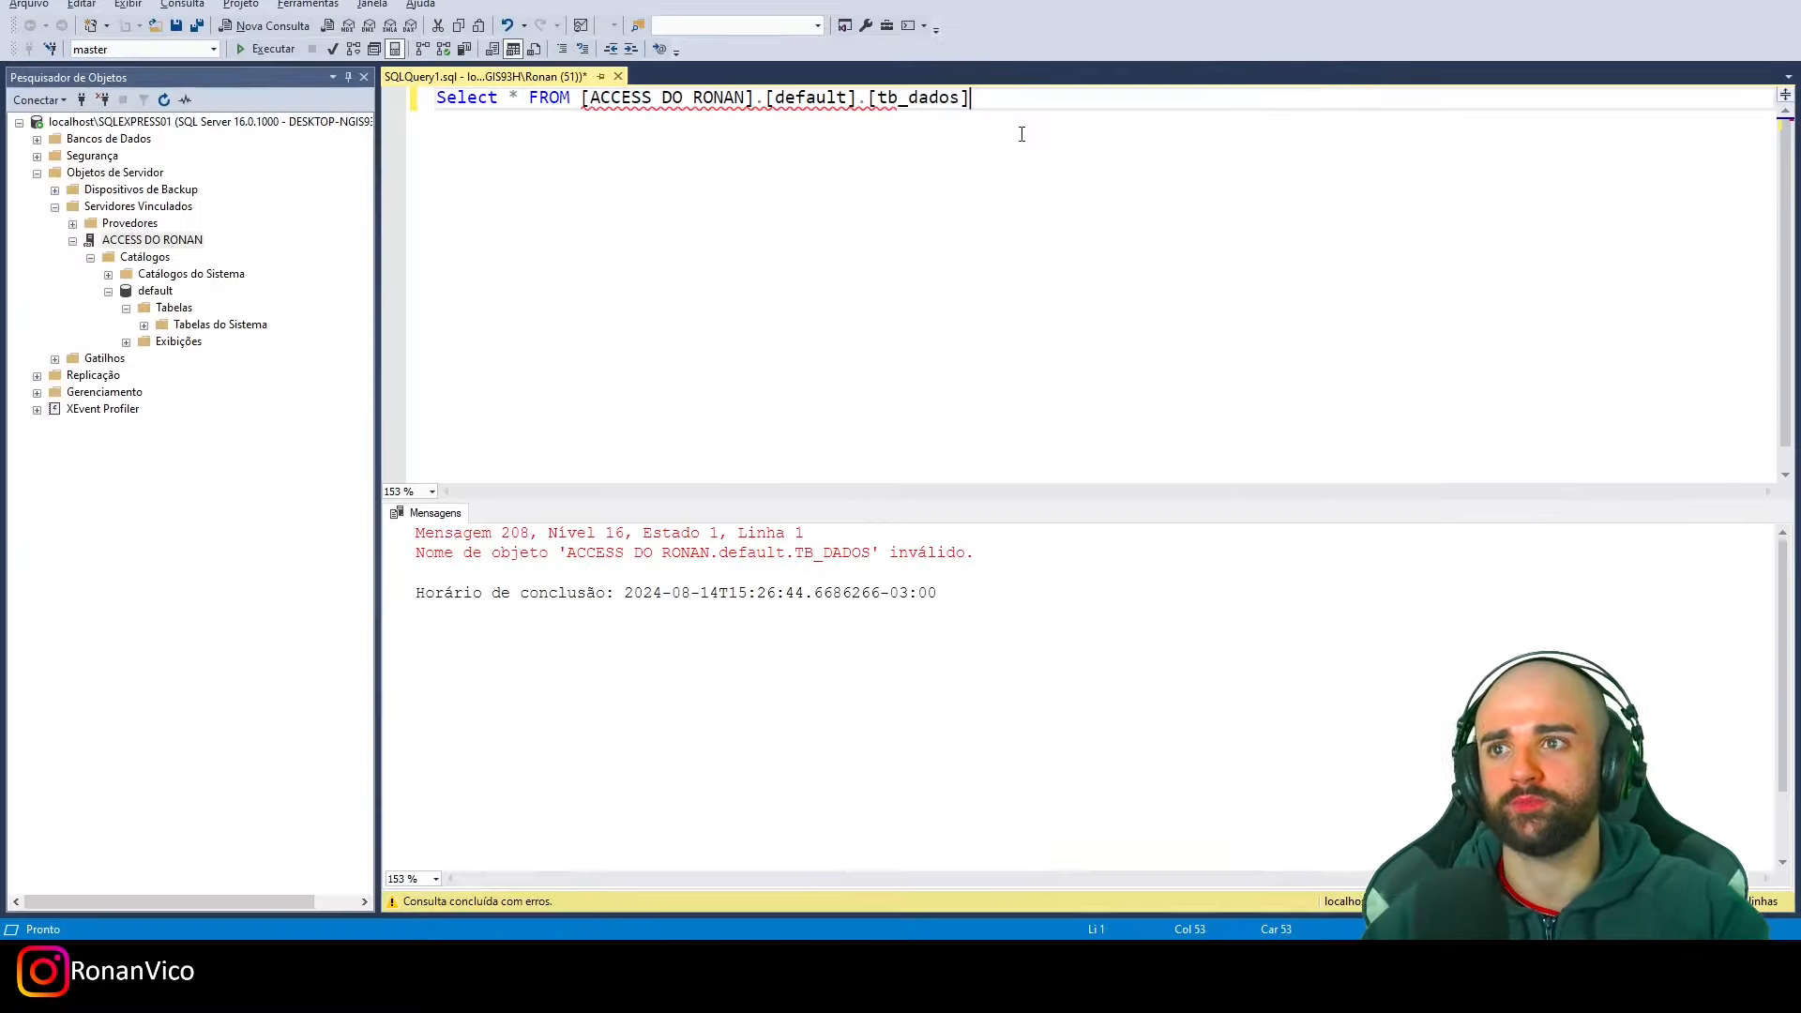
pyautogui.hotkey('ctrl', 'a')
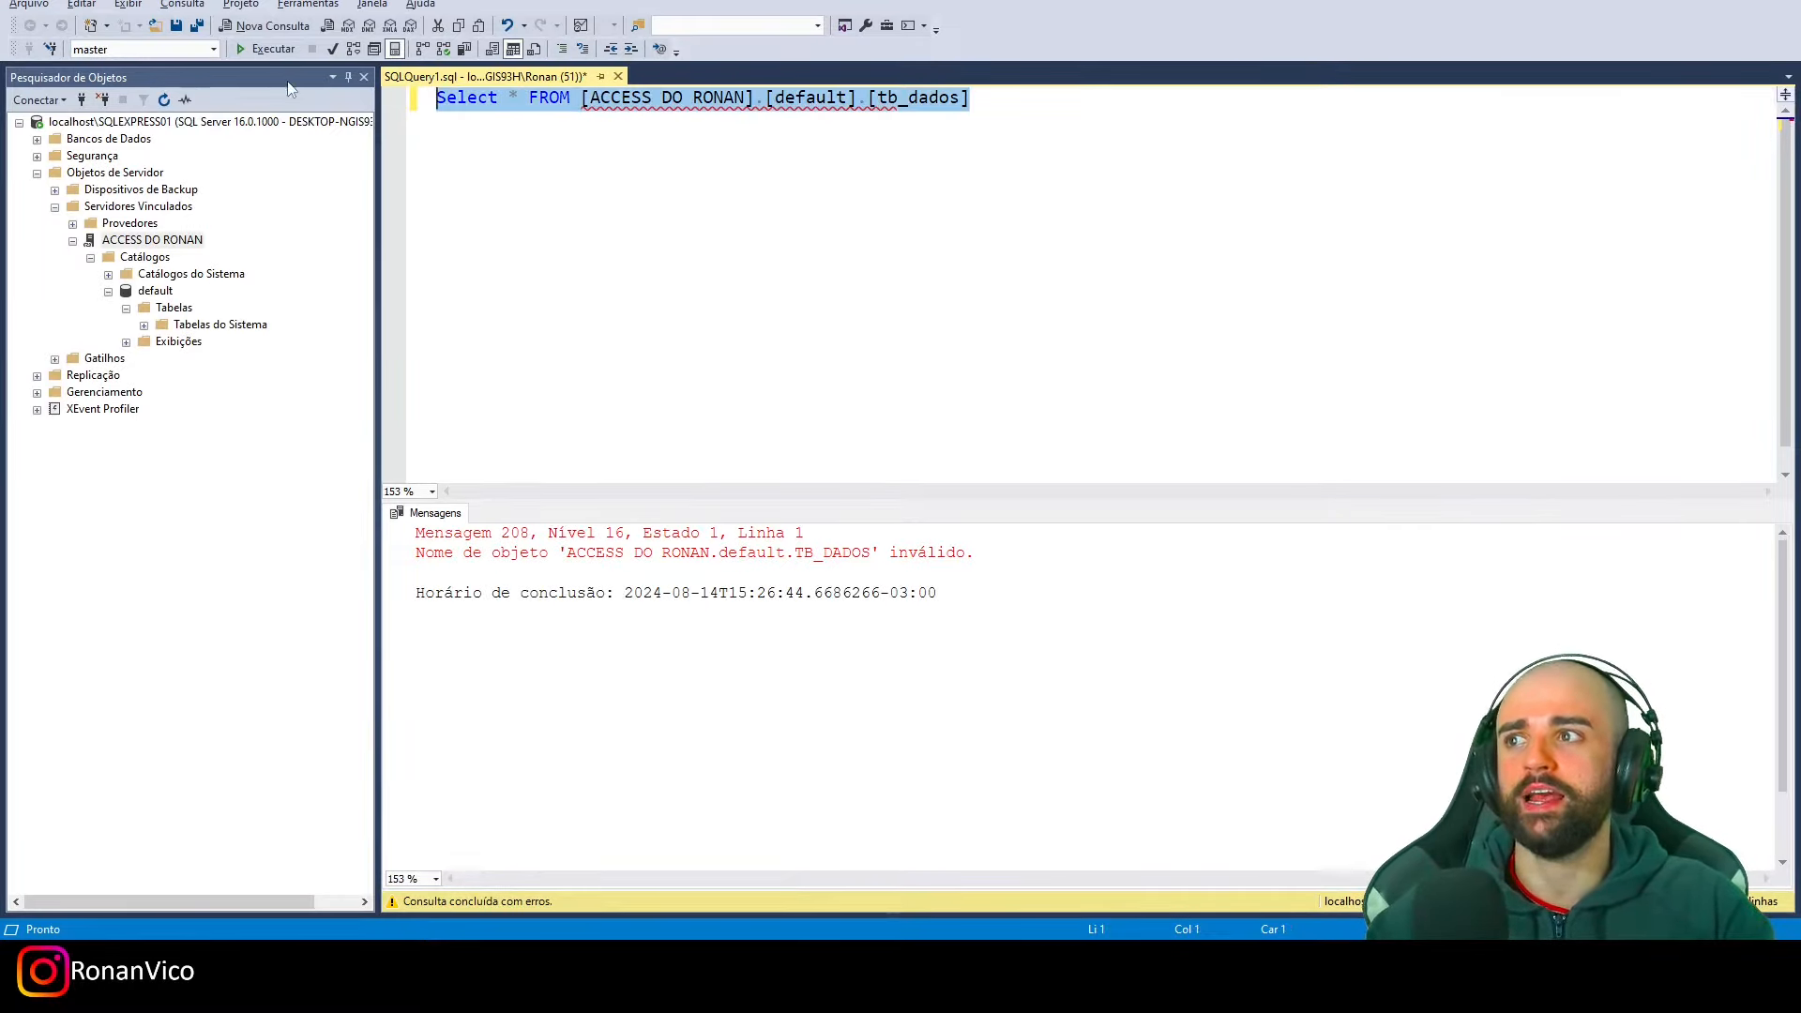
pyautogui.press('F5')
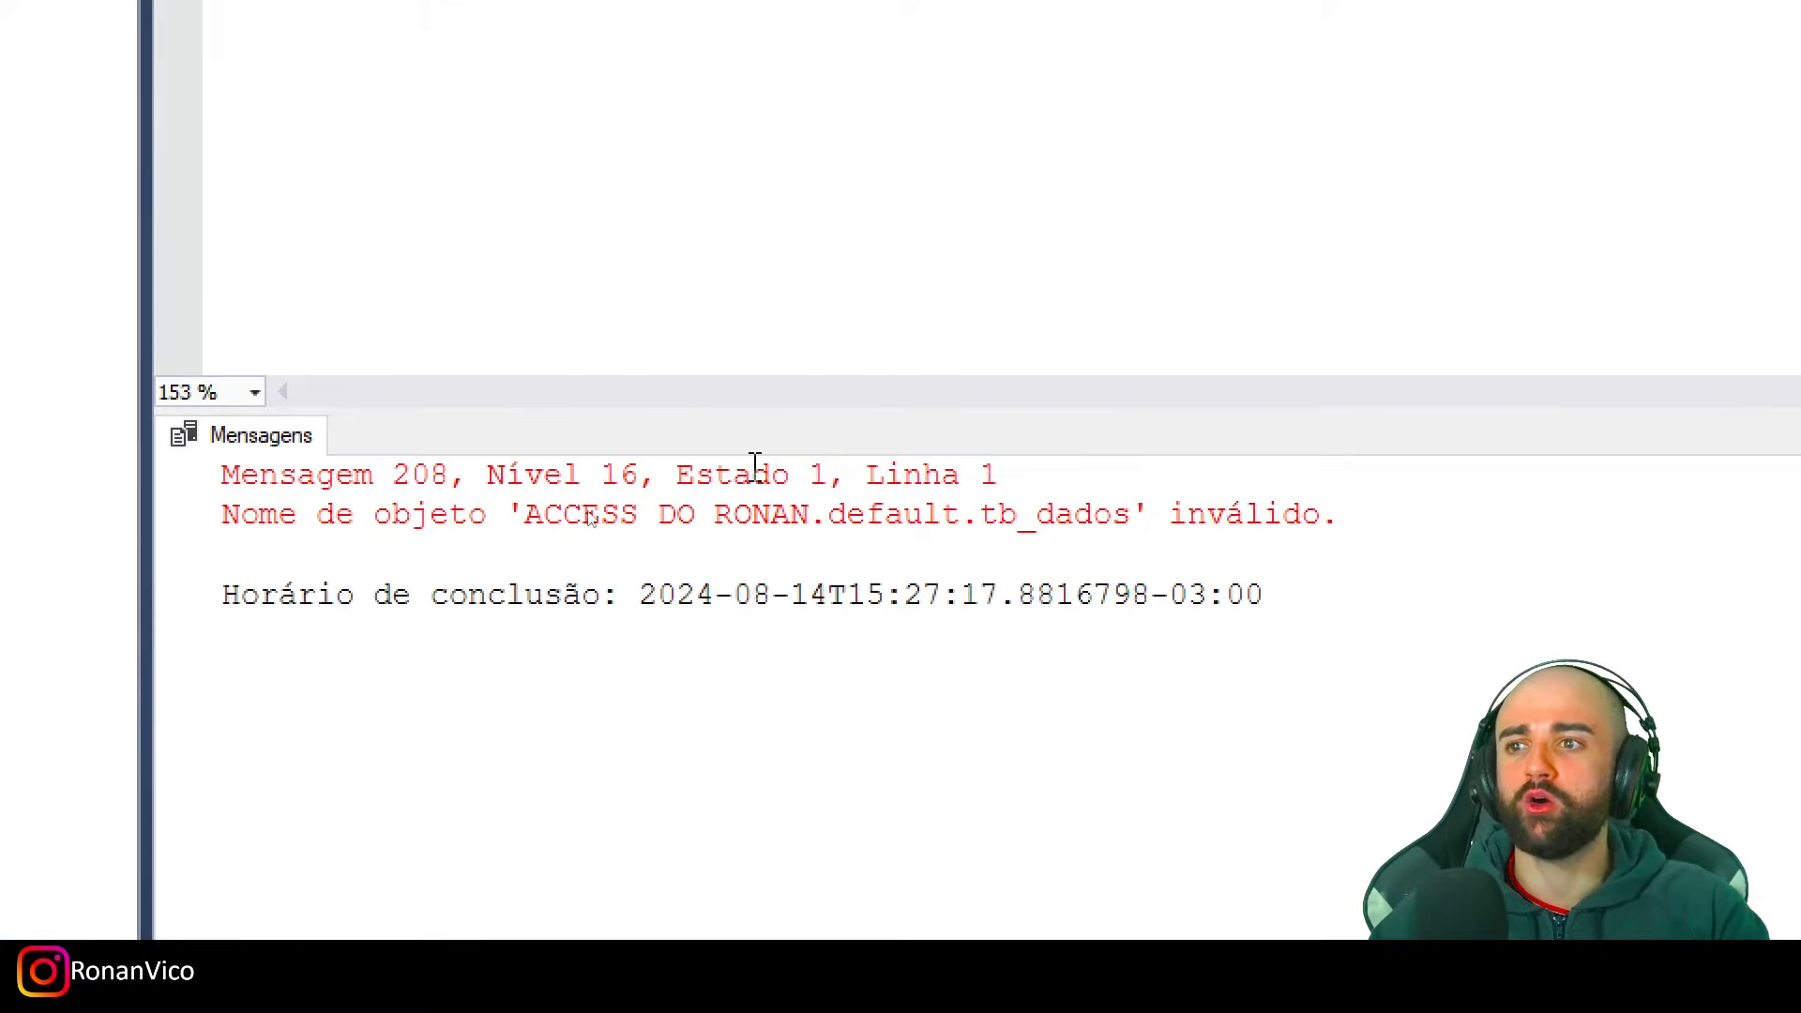
# Comment out the Select query that addresses [default].[tb_dados] directly
pyautogui.click(4, 190)
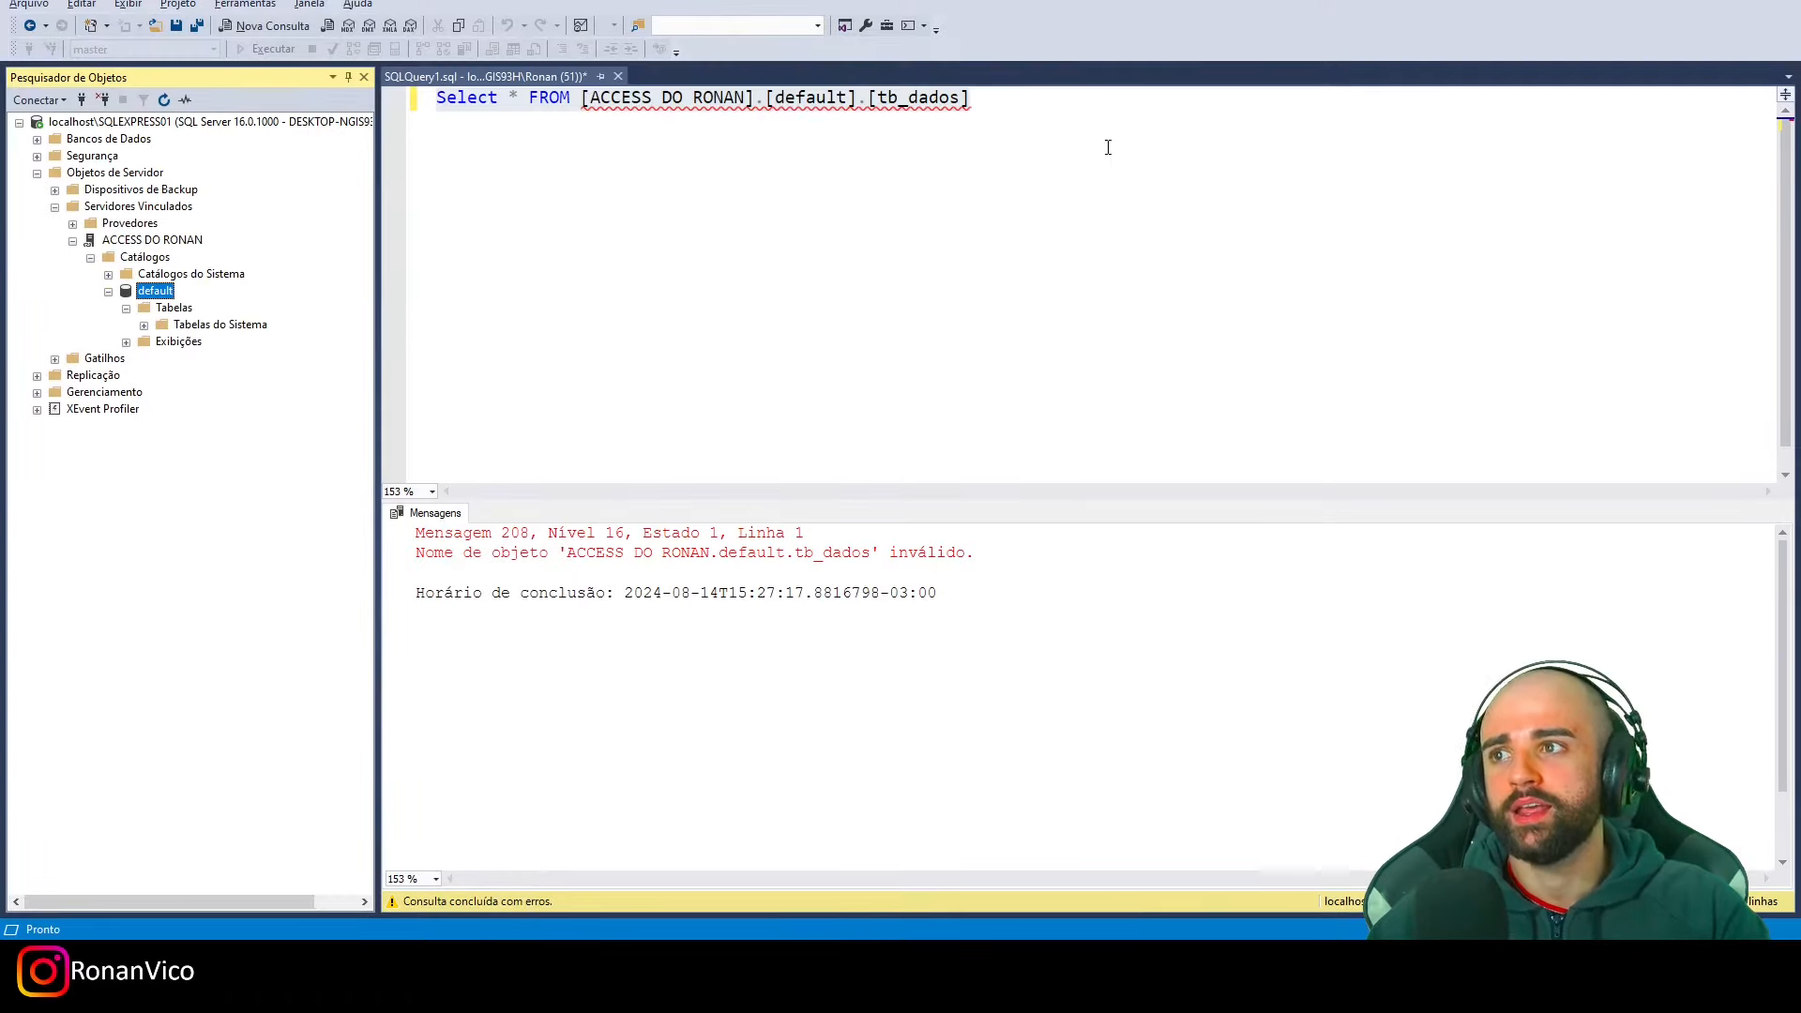
pyautogui.moveTo(1106, 143); pyautogui.dragTo(352, 103)
pyautogui.click(791, 167)
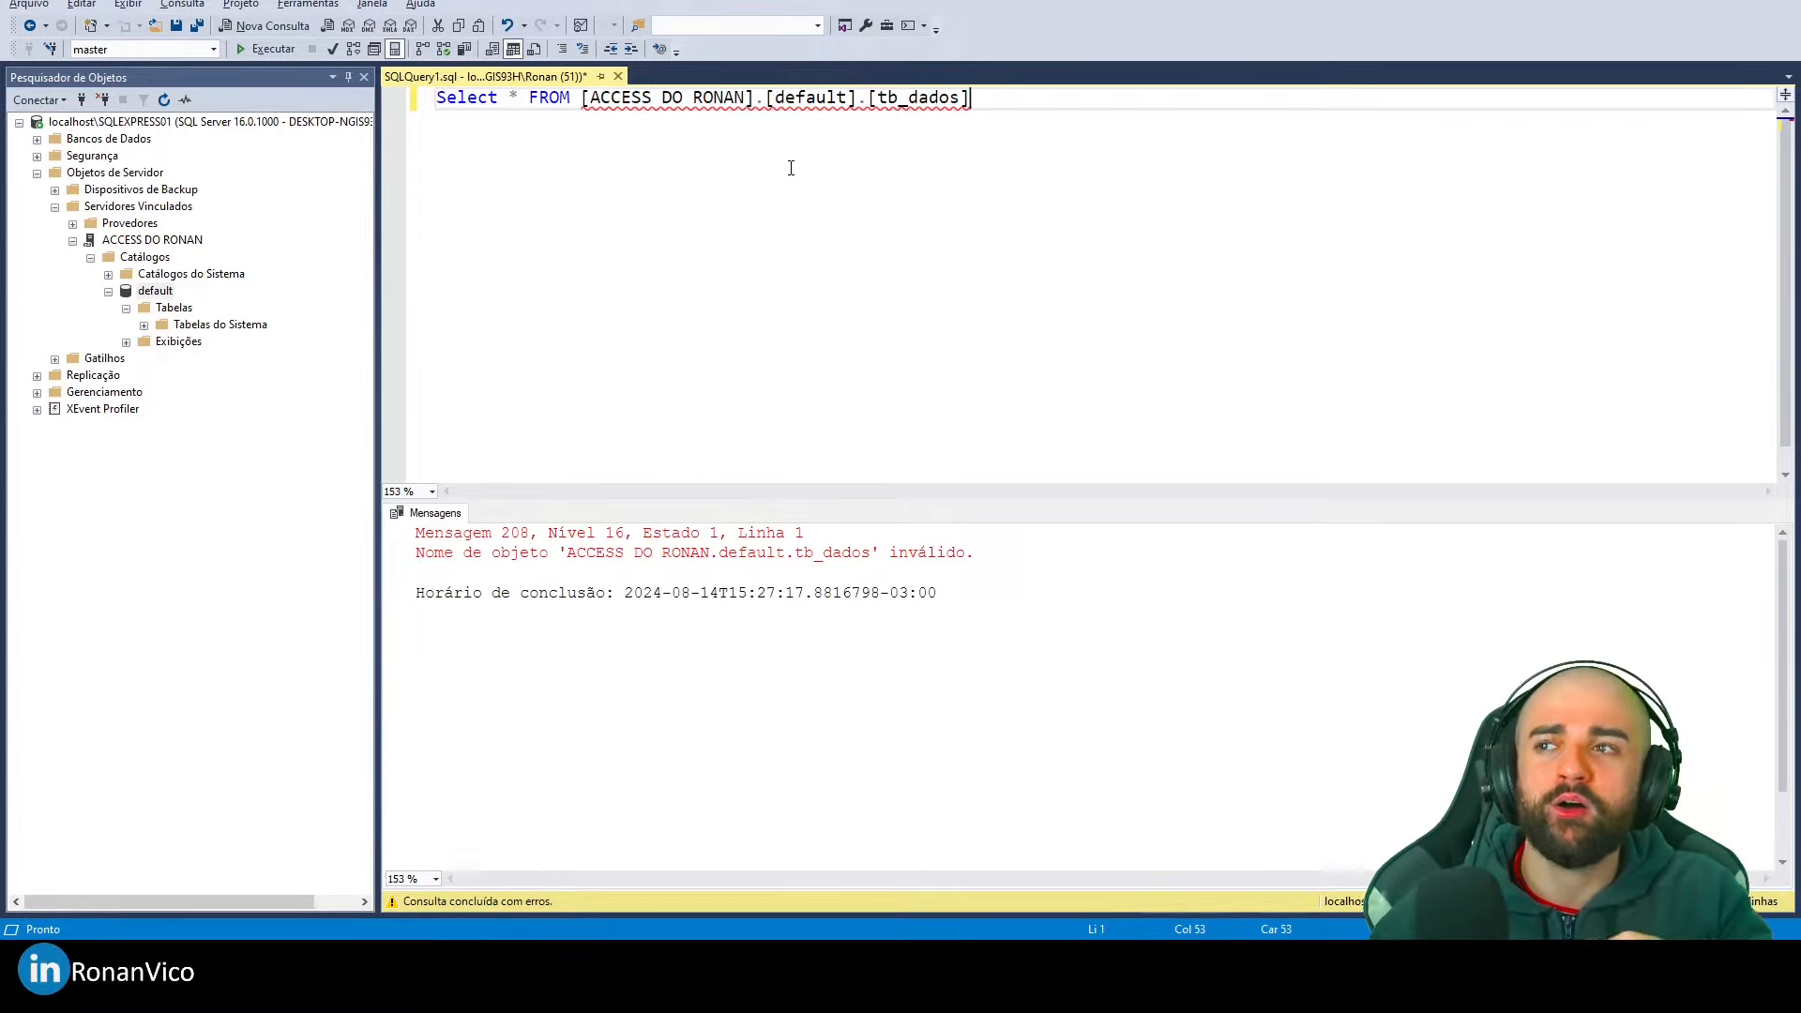
pyautogui.press('Home')
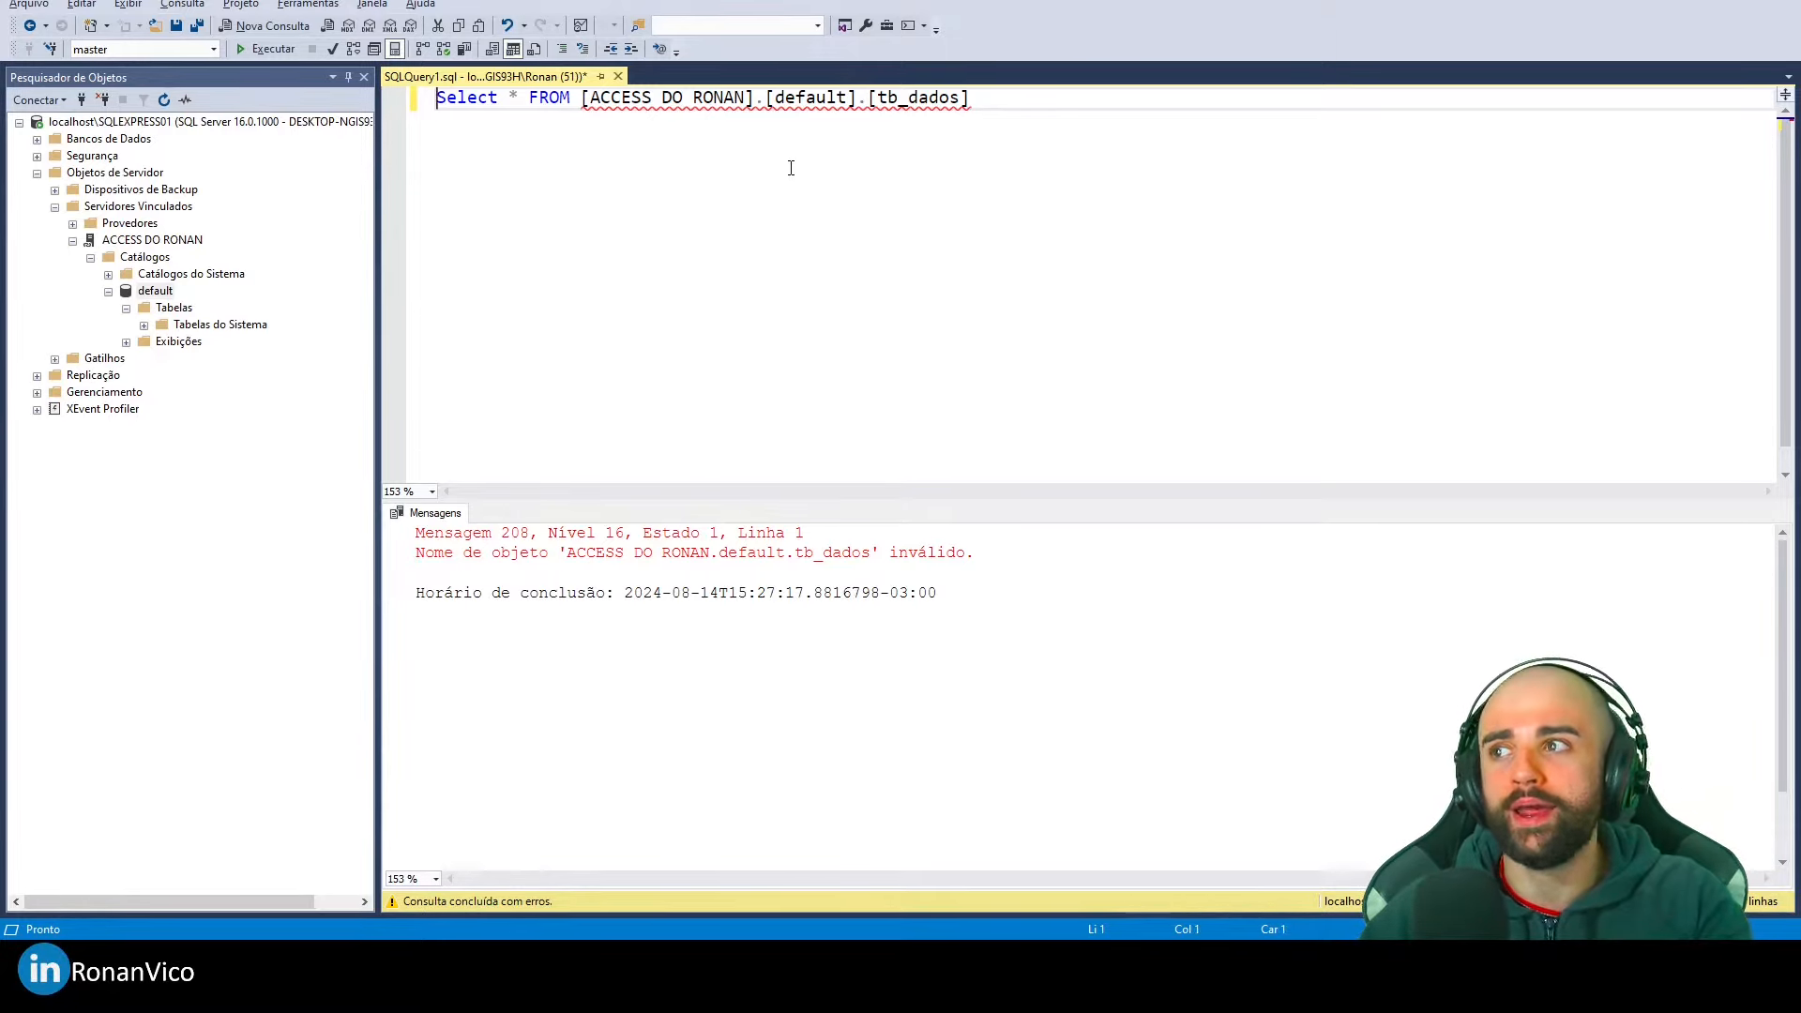
pyautogui.write('--')
pyautogui.press('End')
# Below the comment, start a Select * from OPENQUERY( statement with the bracketed linked server name as its first argument
pyautogui.press('Return')
pyautogui.press('Return')
pyautogui.write('Select * from [')
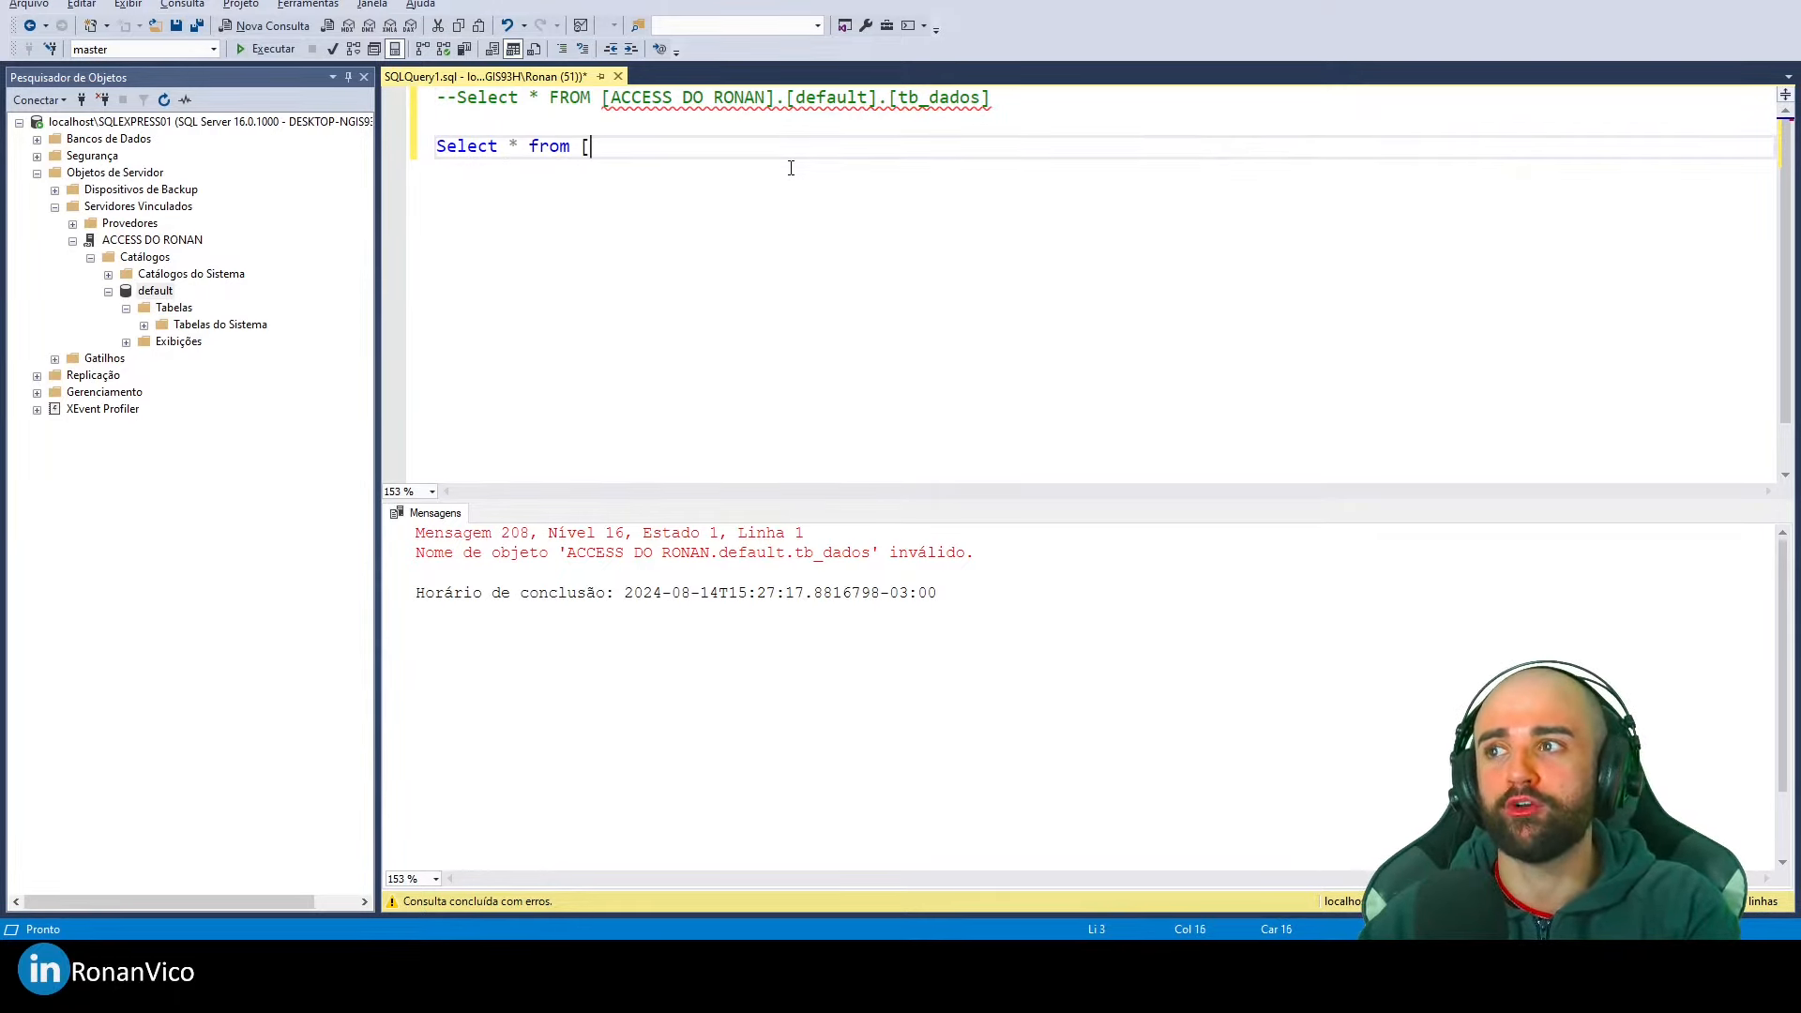
pyautogui.press('BackSpace')
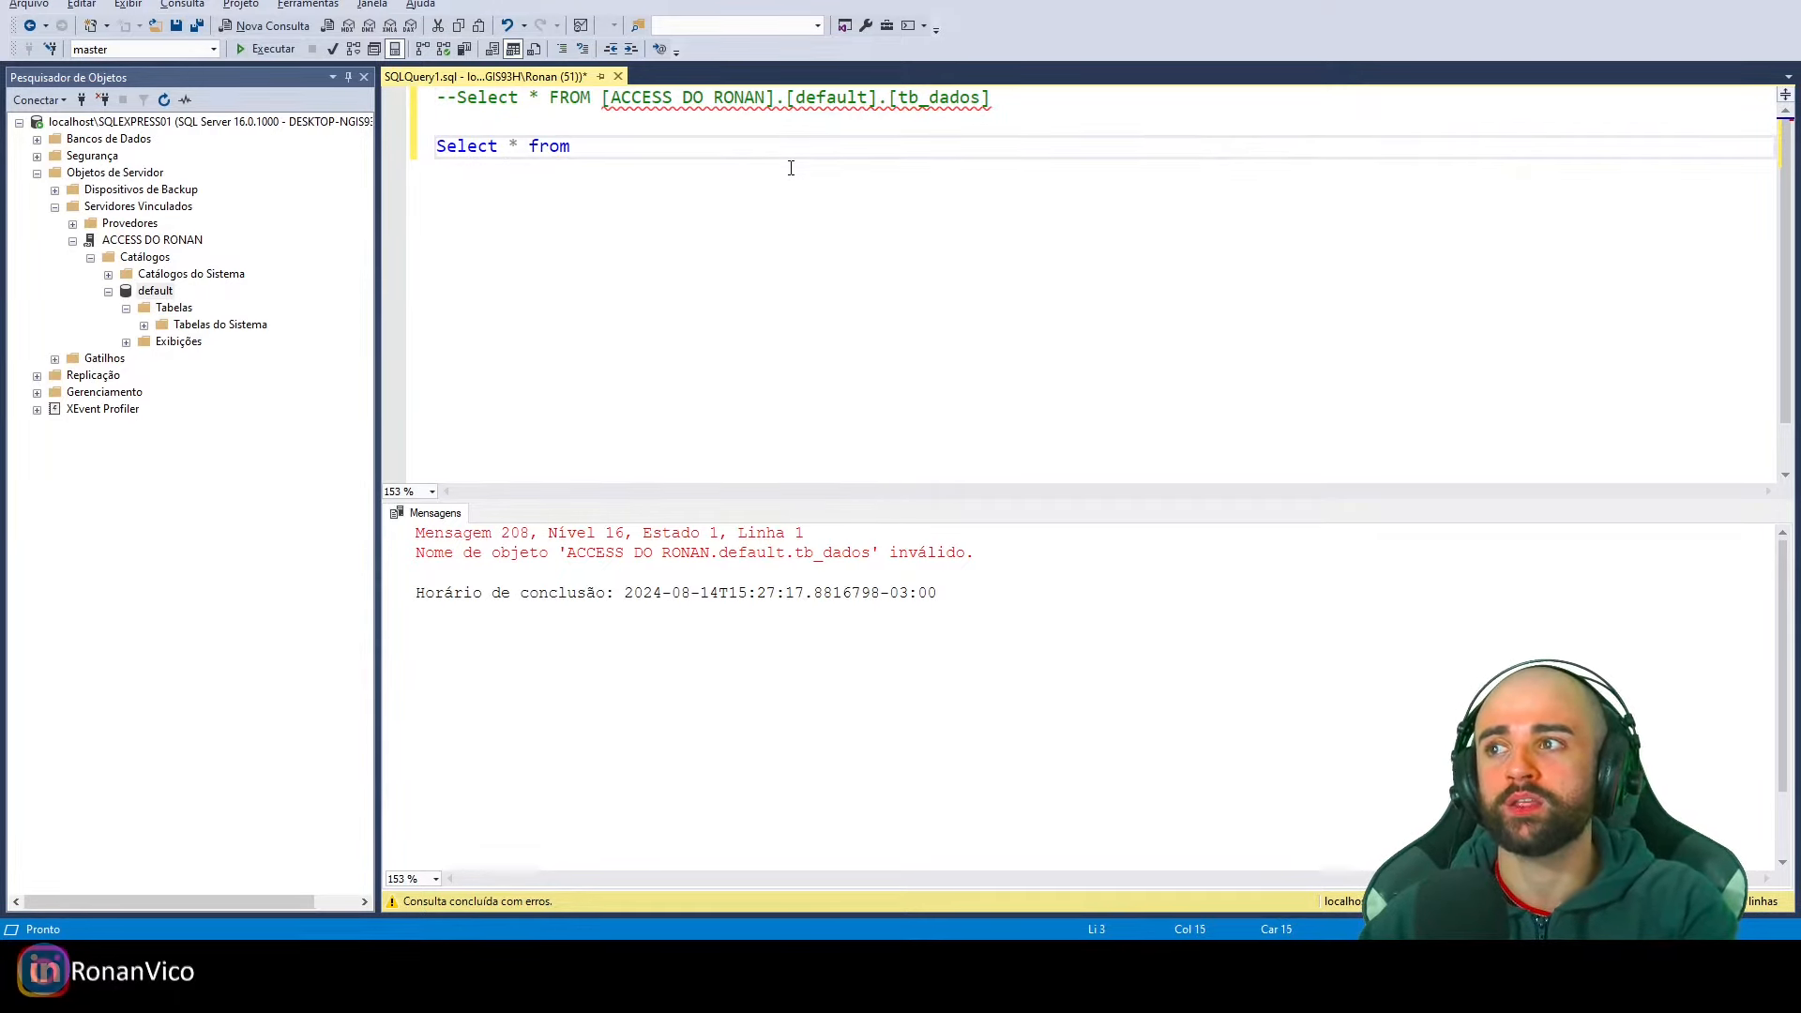
pyautogui.write('OPENQUERY(')
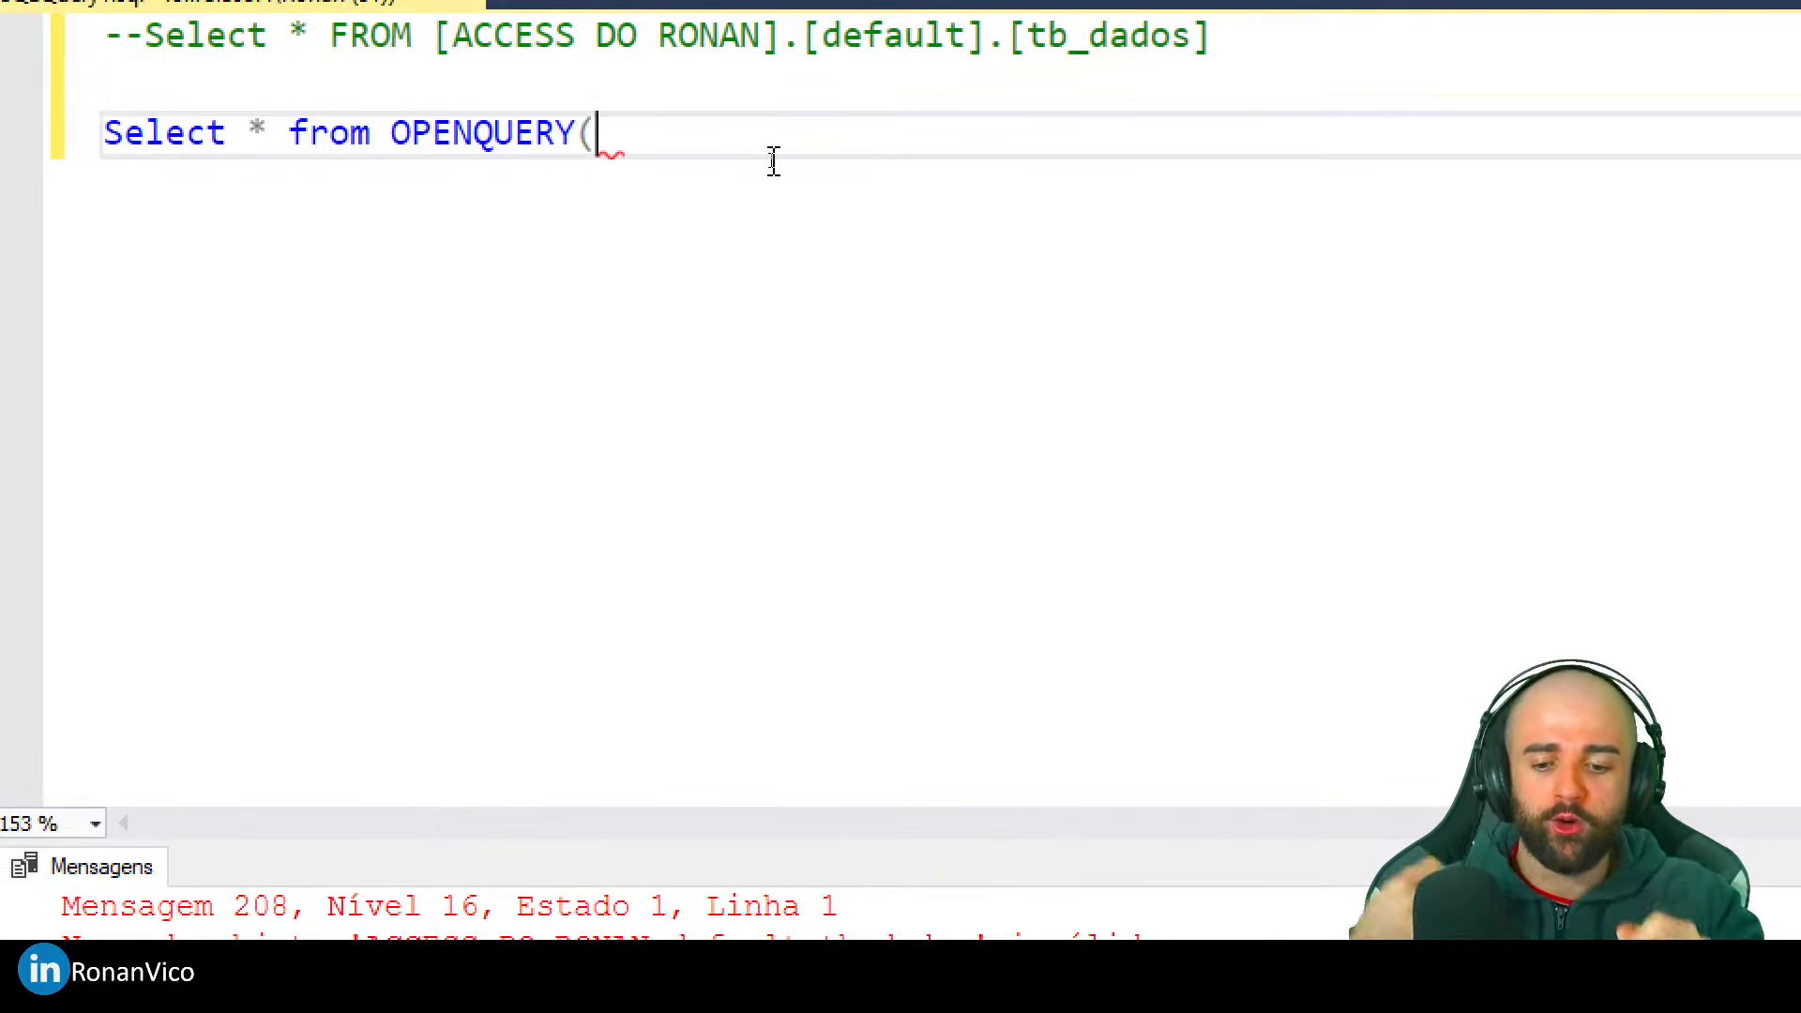
pyautogui.moveTo(782, 92); pyautogui.dragTo(429, 90)
pyautogui.hotkey('ctrl', 'c')
pyautogui.click(642, 182)
pyautogui.hotkey('ctrl', 'v')
pyautogui.write(',')
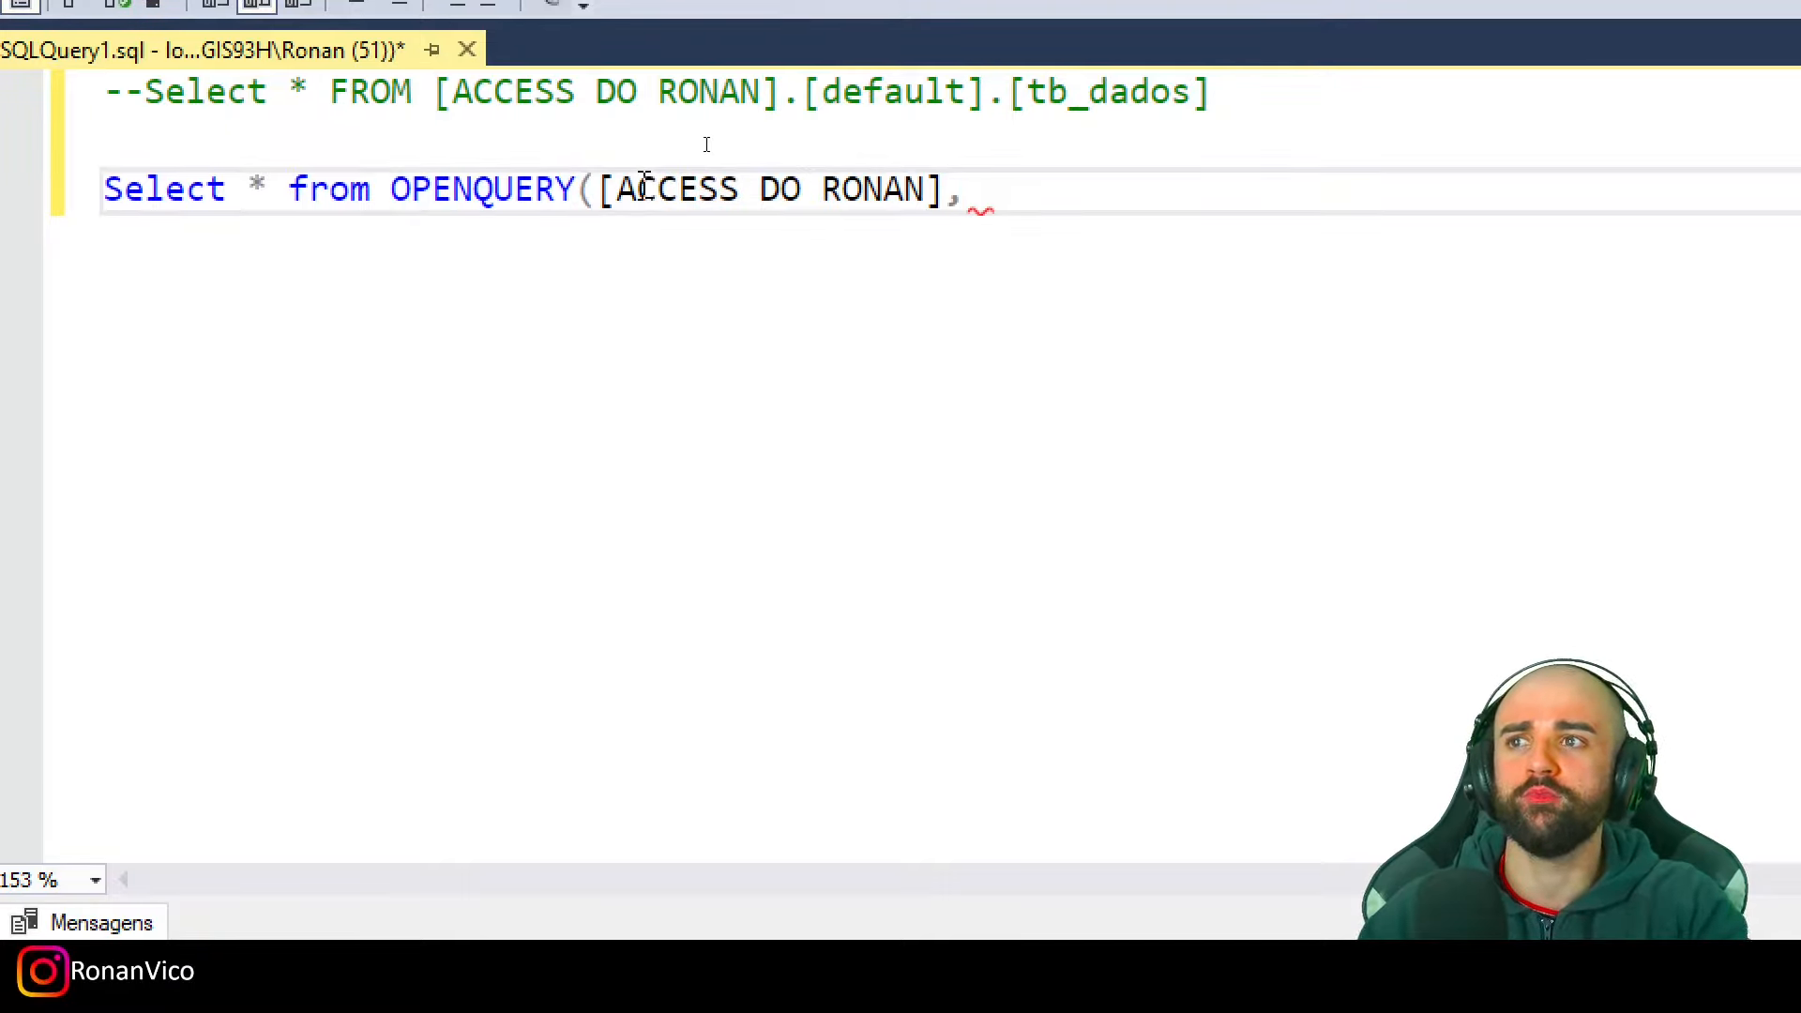
# Complete the OPENQUERY call with 'Select * from TB_DADOS', run only that statement and review the output messages
pyautogui.write("'Select * from TB_ADD")
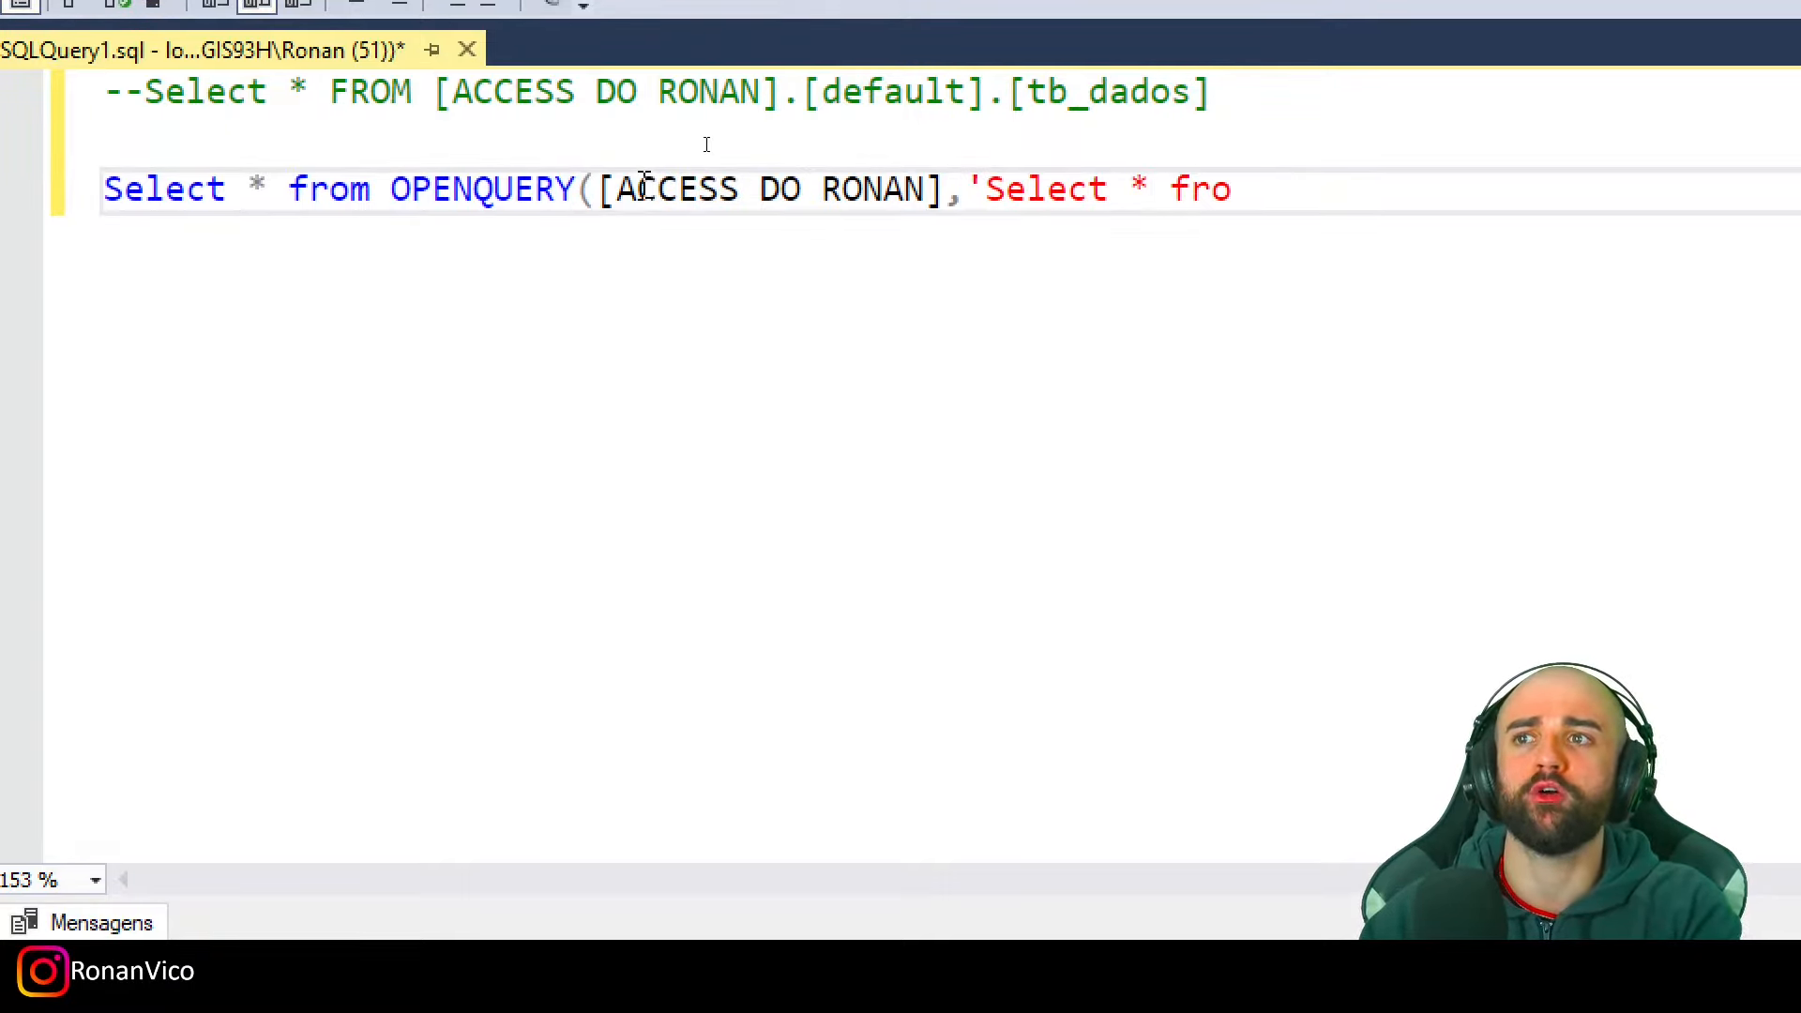
pyautogui.press('BackSpace')
pyautogui.press('BackSpace')
pyautogui.press('BackSpace')
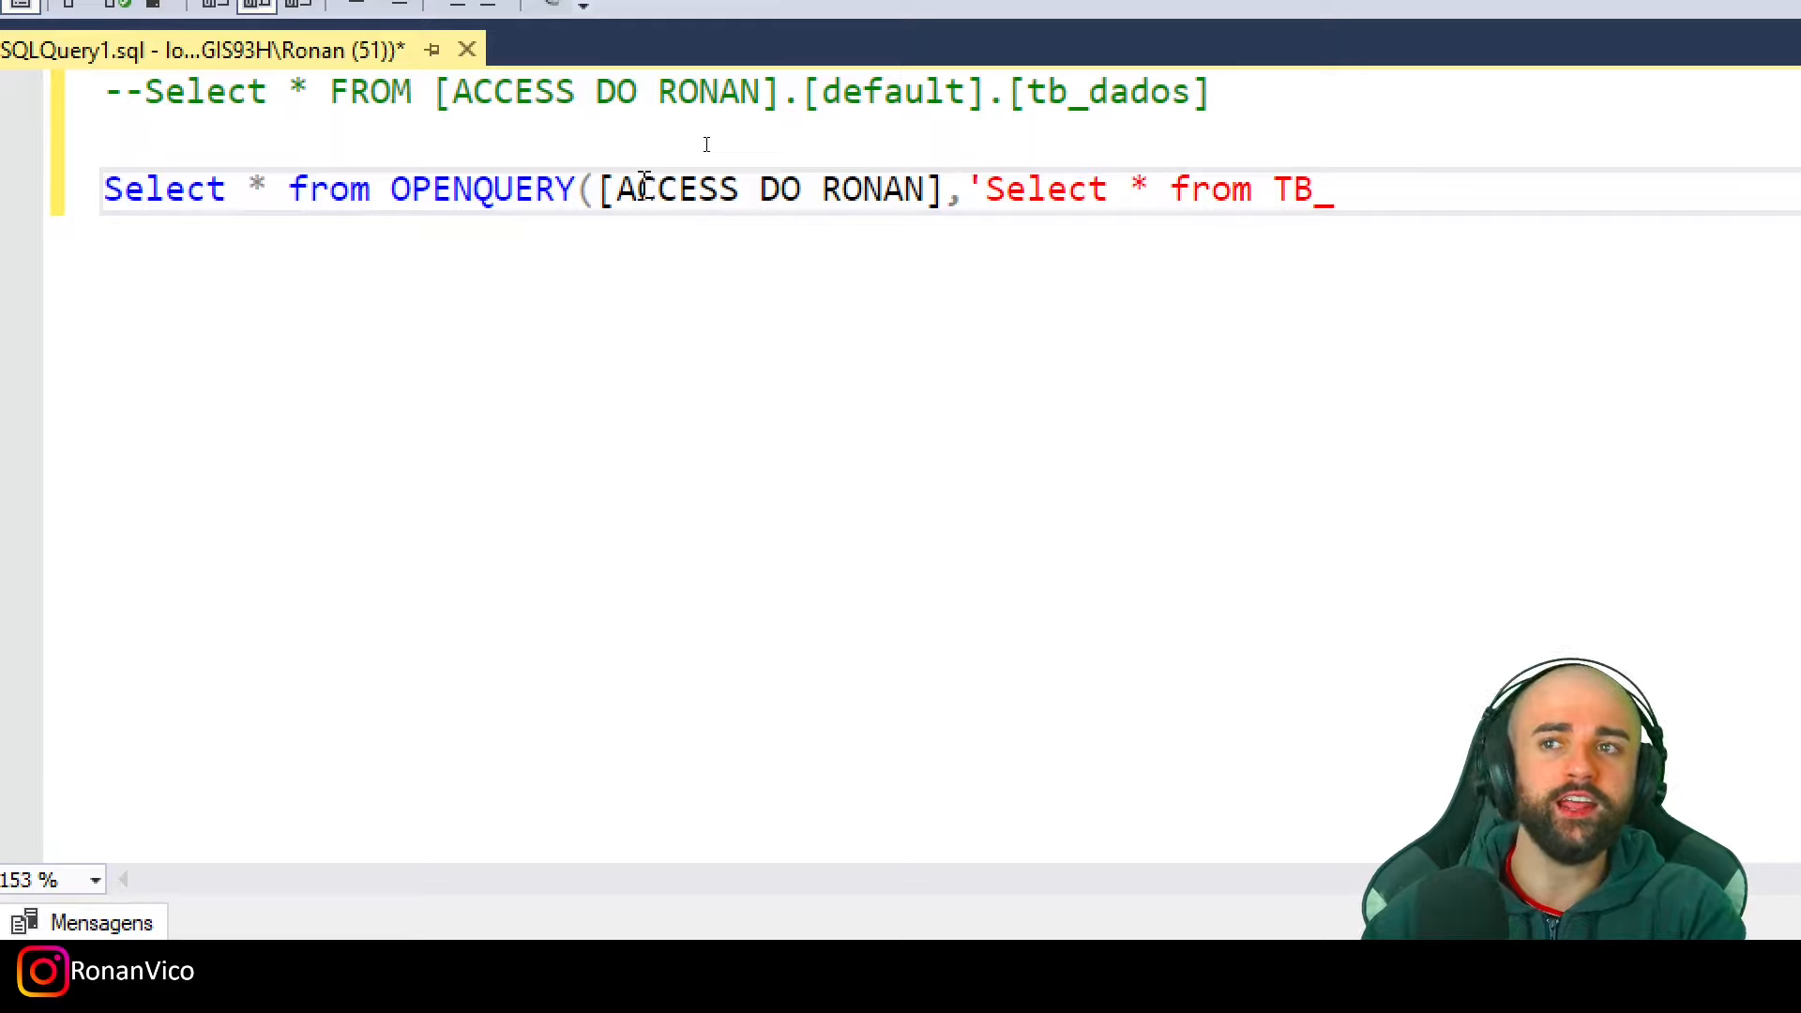
pyautogui.write("DADOS')")
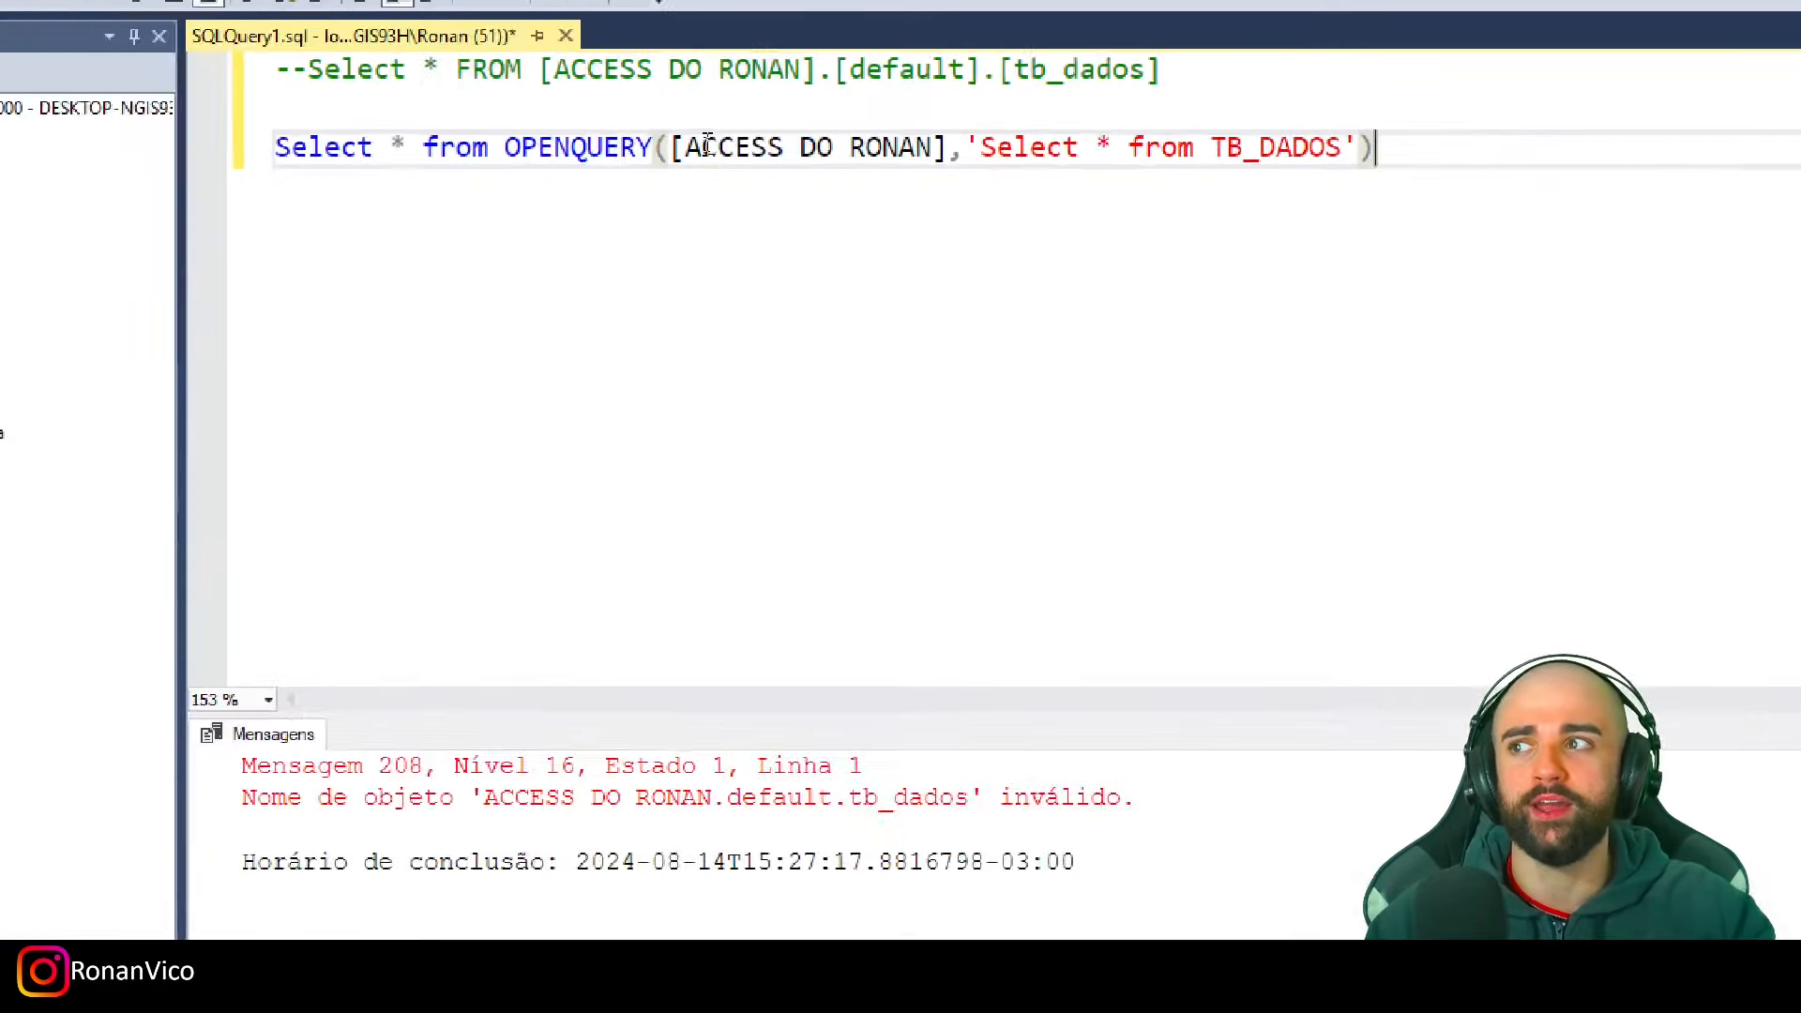
pyautogui.hotkey('shift', 'Home')
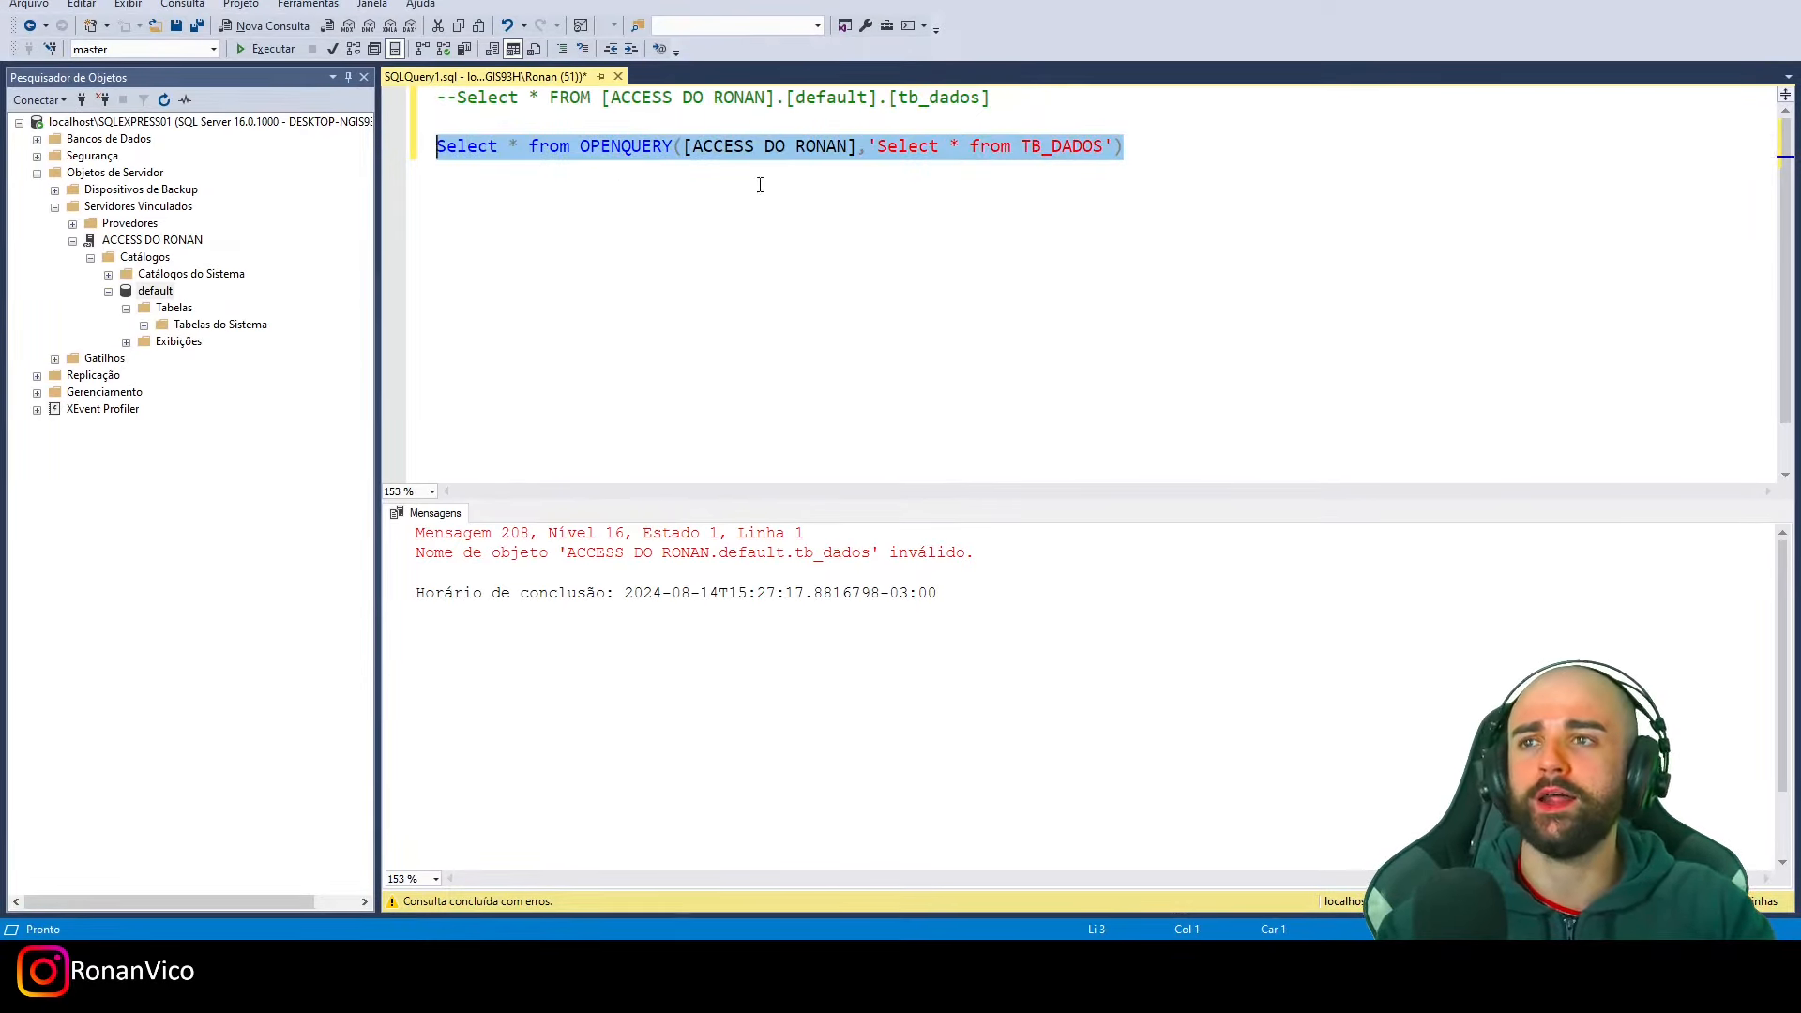
pyautogui.press('F5')
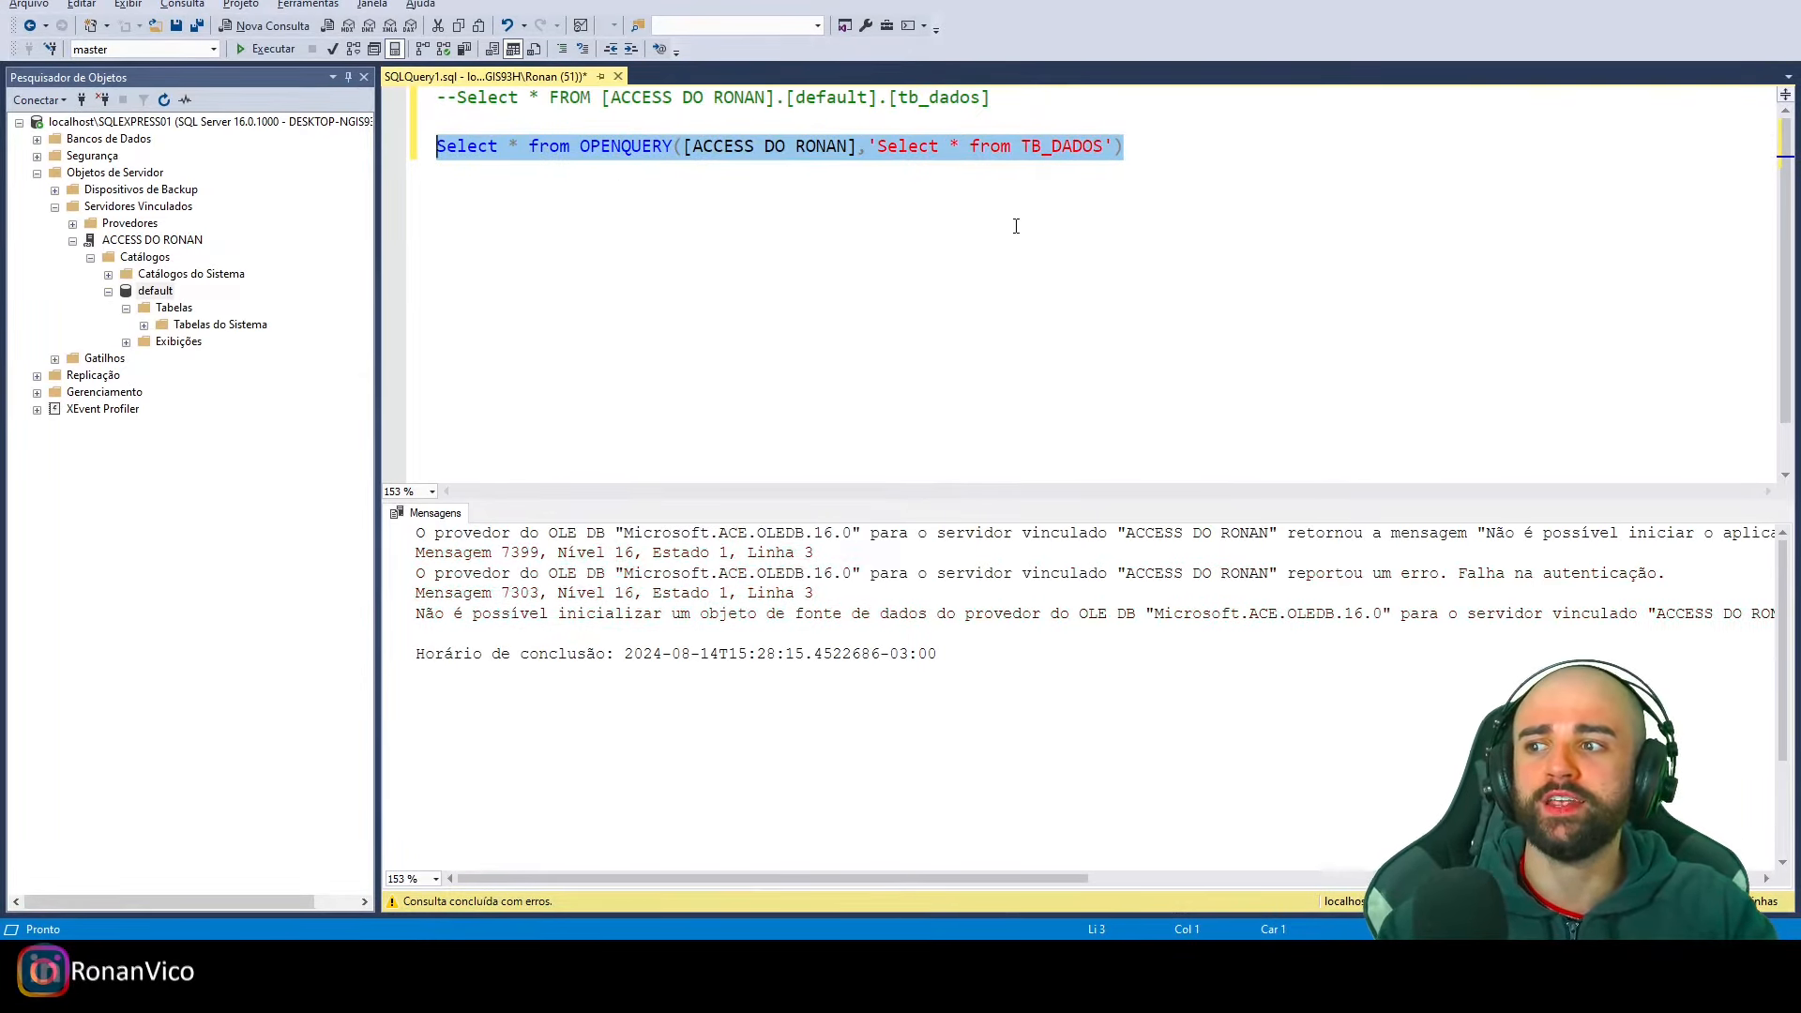
pyautogui.scroll(-1, 797, 732)
pyautogui.moveTo(643, 880)
pyautogui.mouseDown()
pyautogui.moveTo(670, 878)
pyautogui.moveTo(638, 874)
pyautogui.mouseUp()
pyautogui.scroll(1, 863, 812)
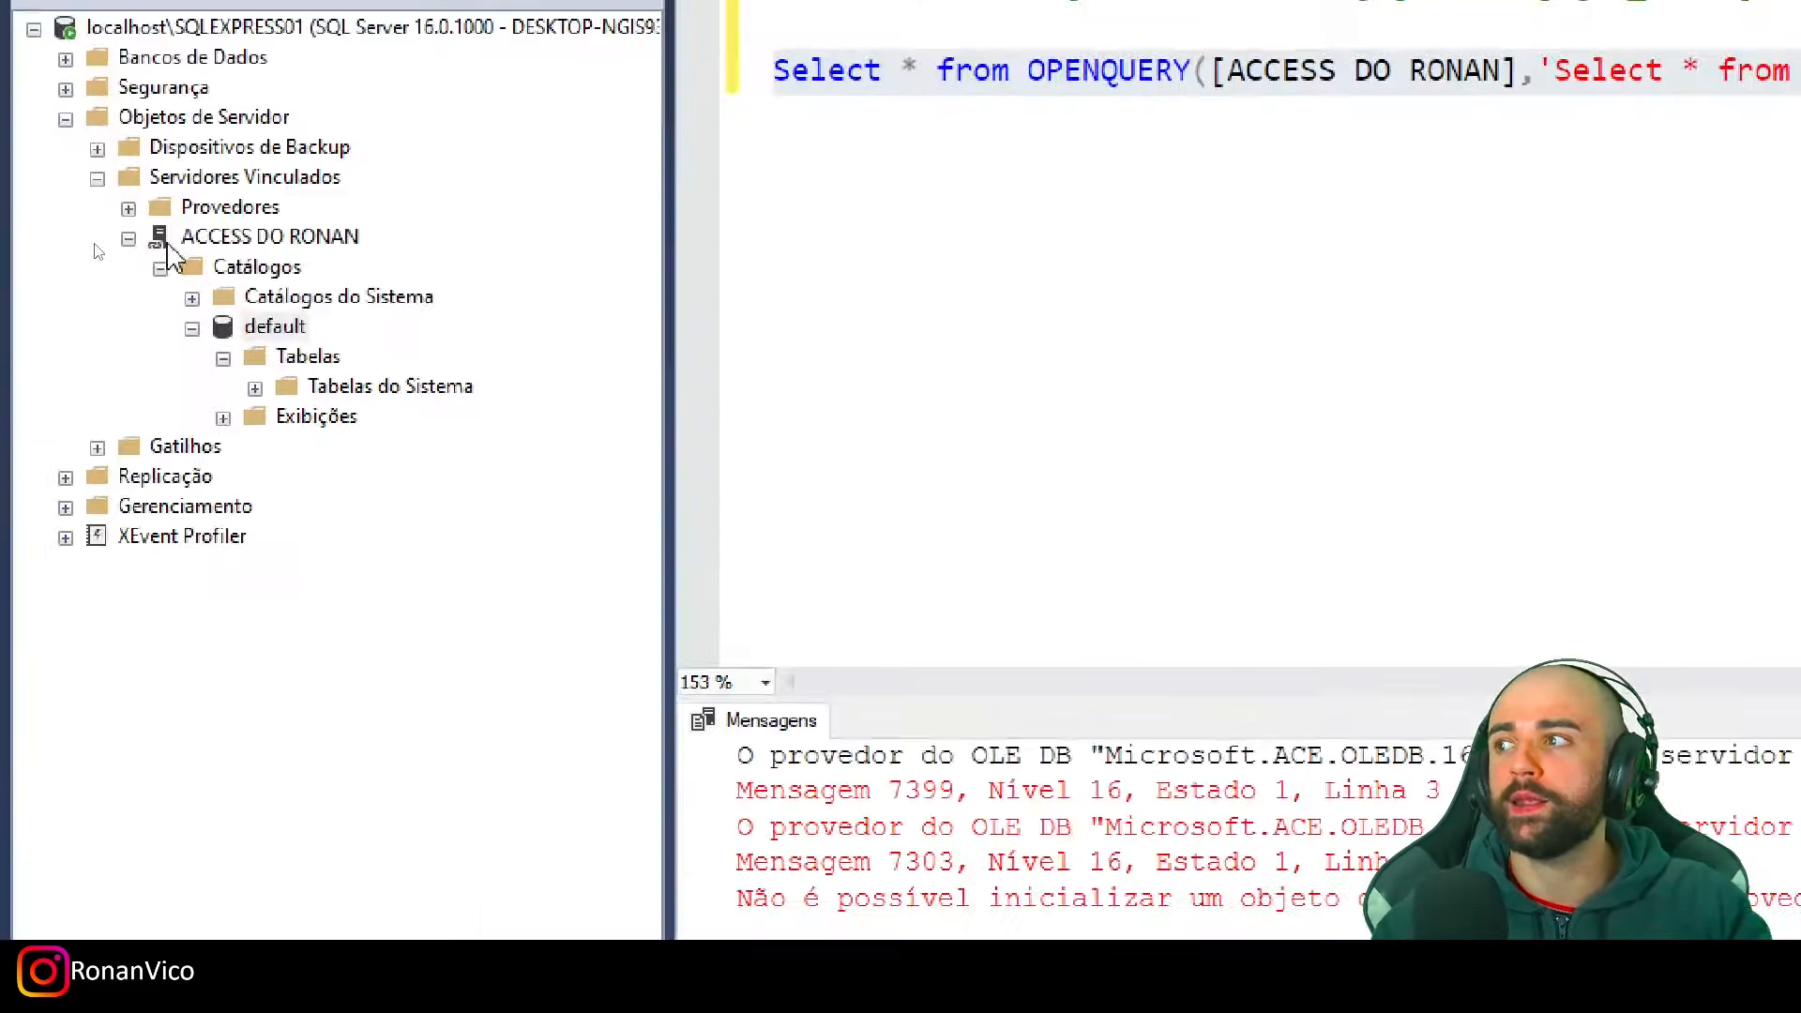
# In the Access linked server's security properties, set connections for undefined logins to "Serão feitas sem usar um contexto de segurança" and save
pyautogui.rightClick(115, 240)
pyautogui.click(506, 699)
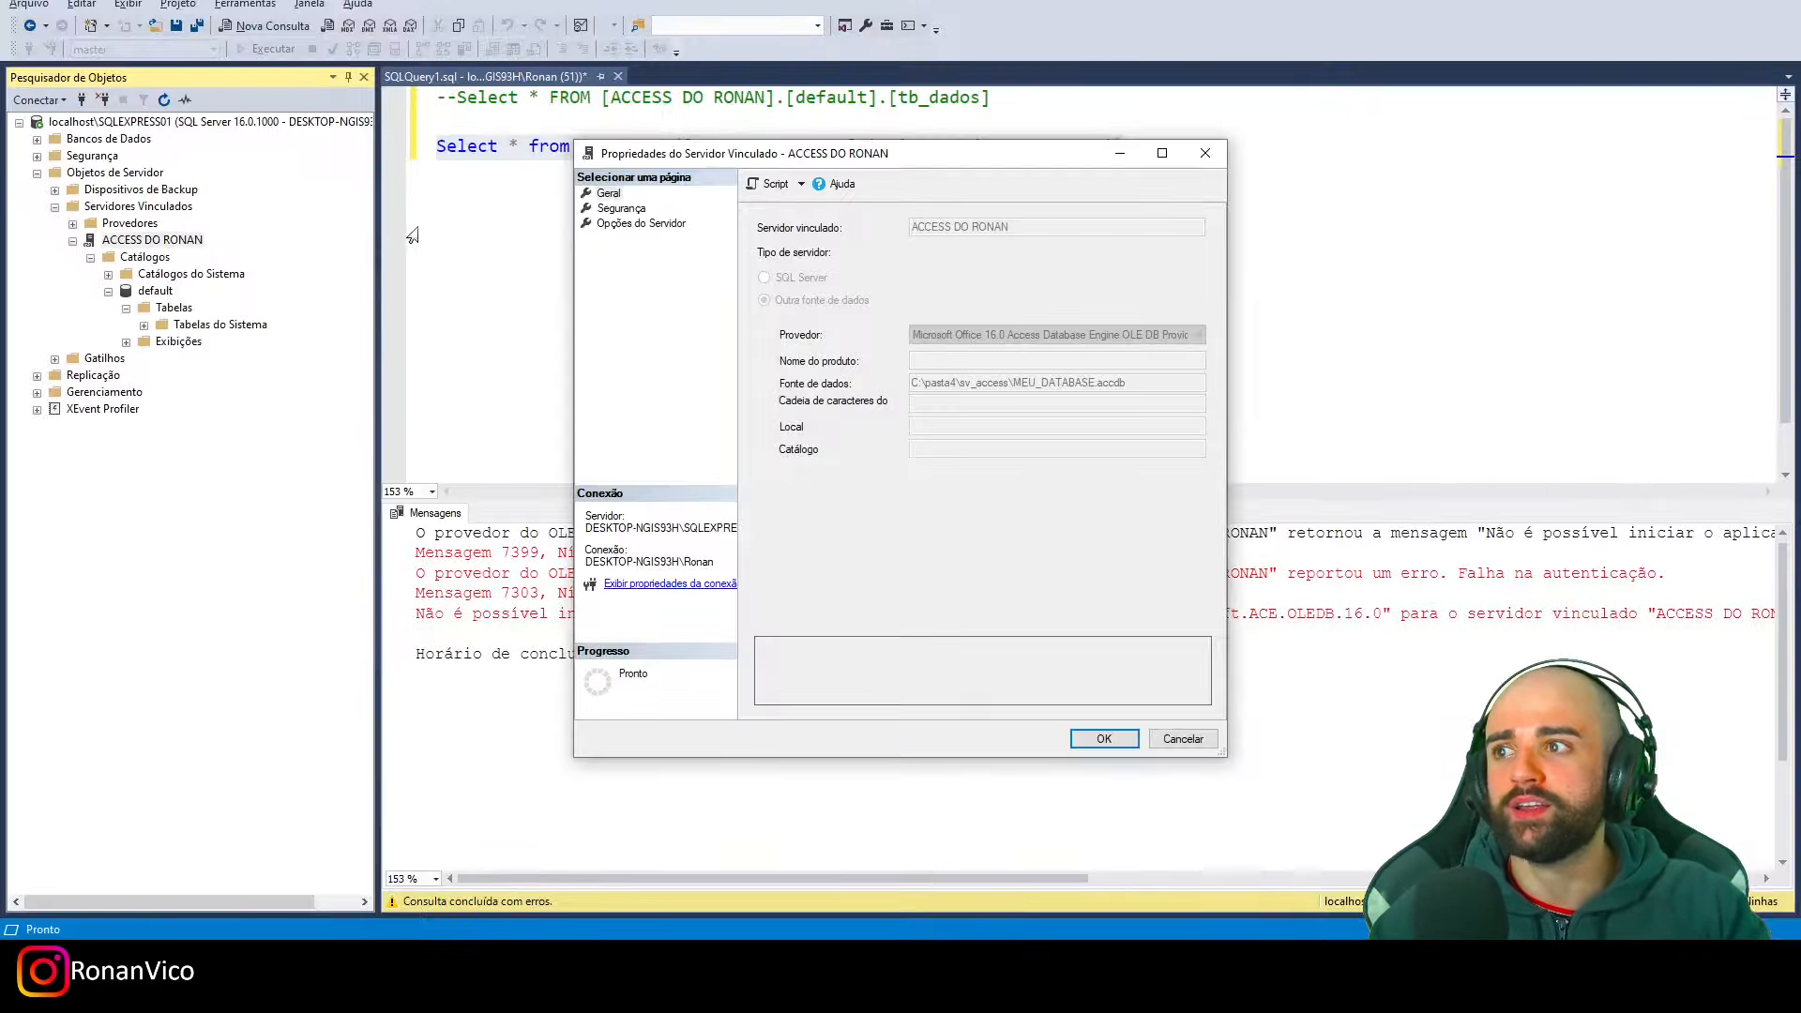
pyautogui.click(1252, 177)
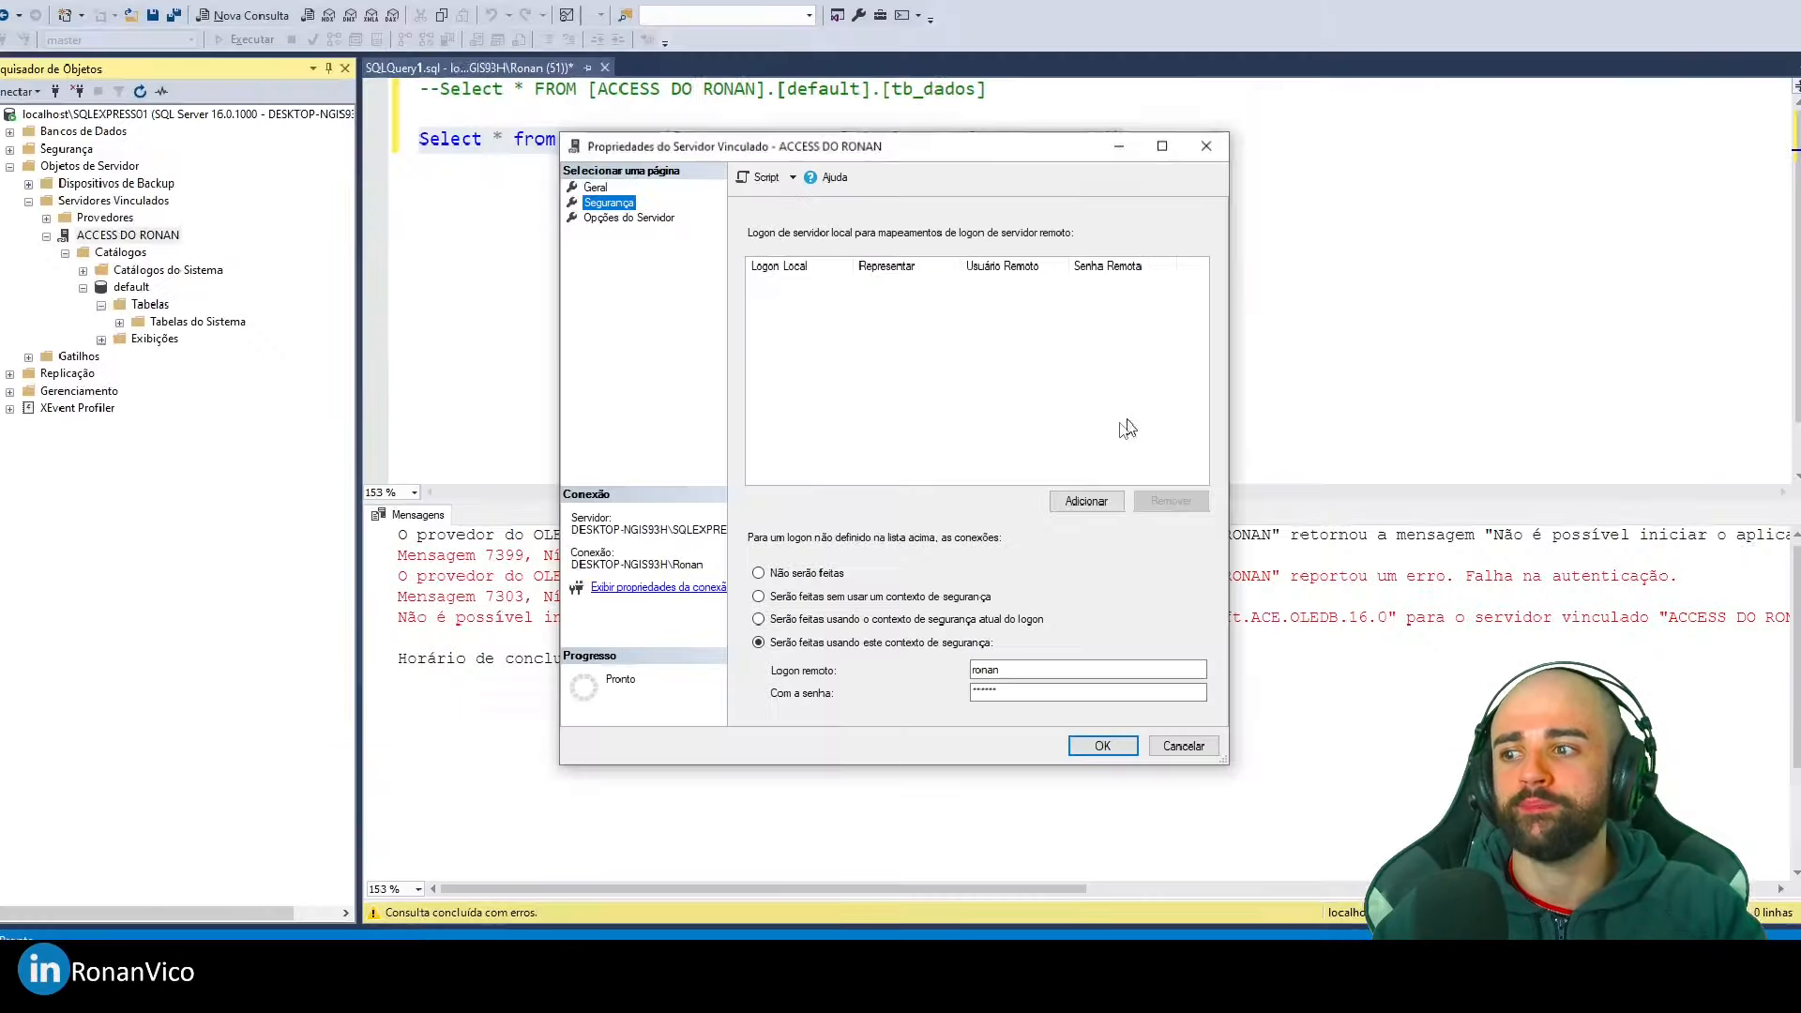
pyautogui.click(948, 619)
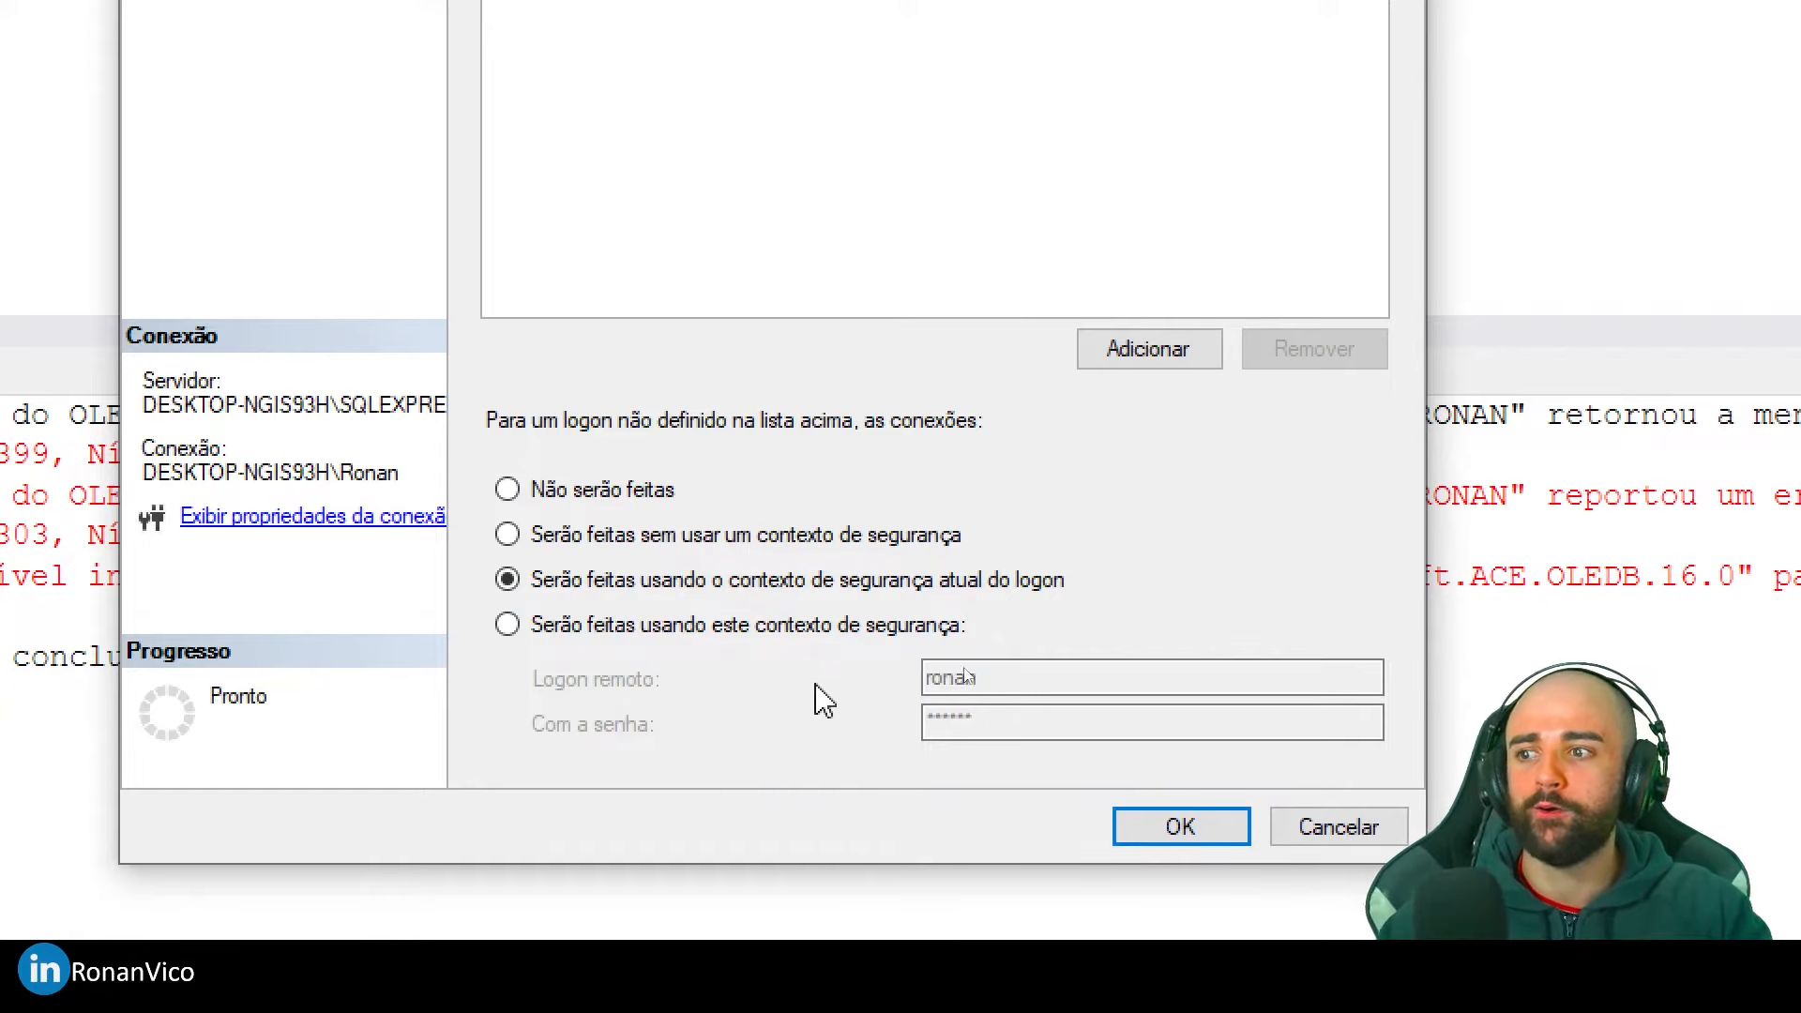
pyautogui.click(674, 537)
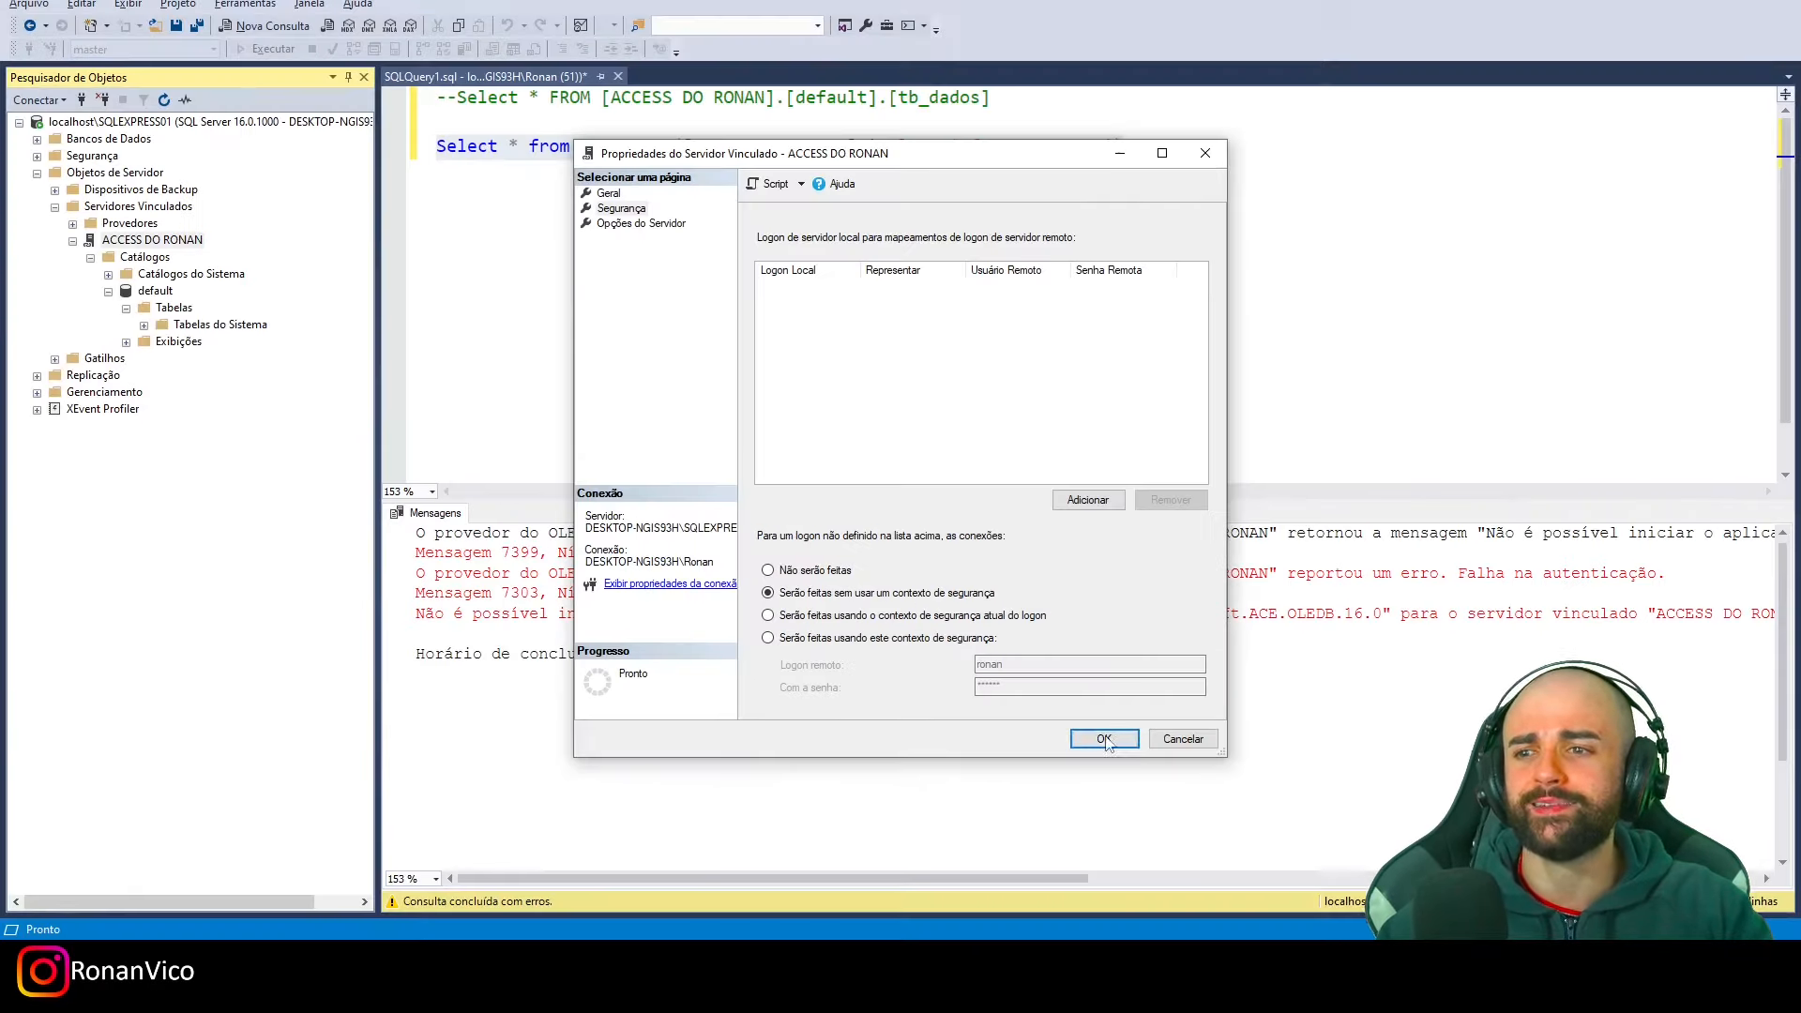
pyautogui.click(1181, 827)
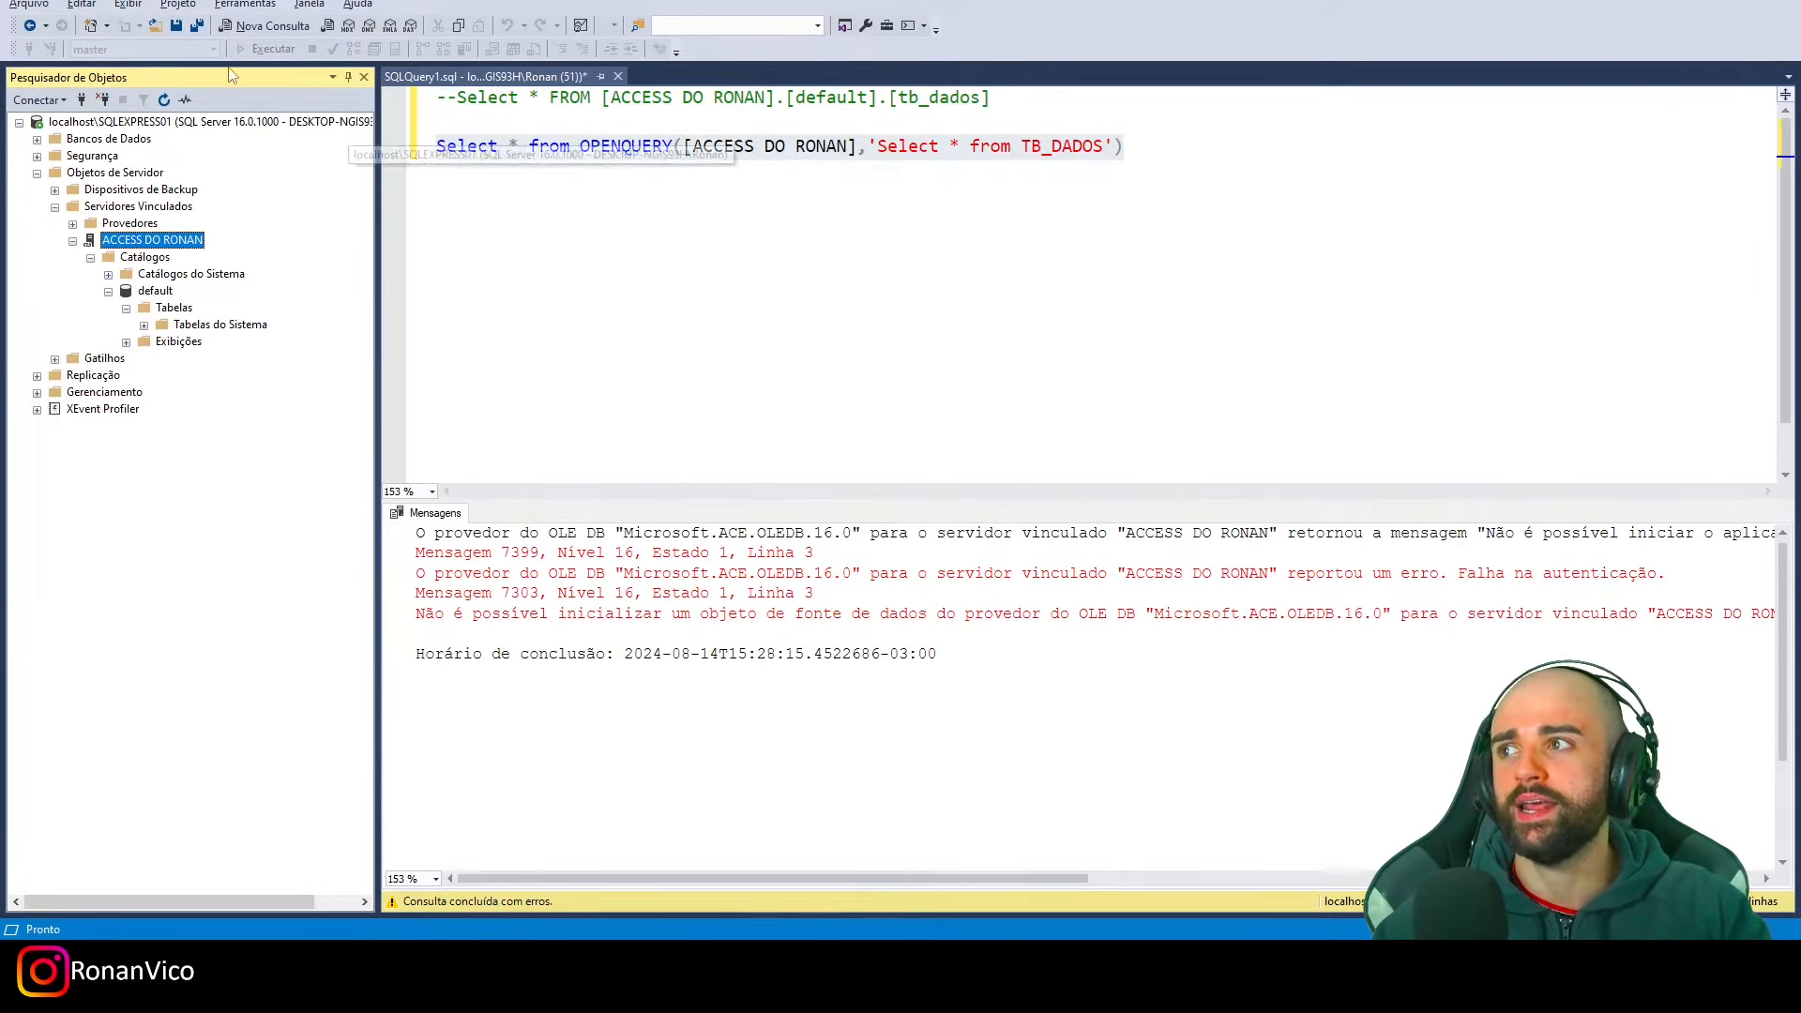
# Run the OPENQUERY statement against the Access linked server again
pyautogui.click(511, 131)
pyautogui.click(612, 145)
pyautogui.press('F5')
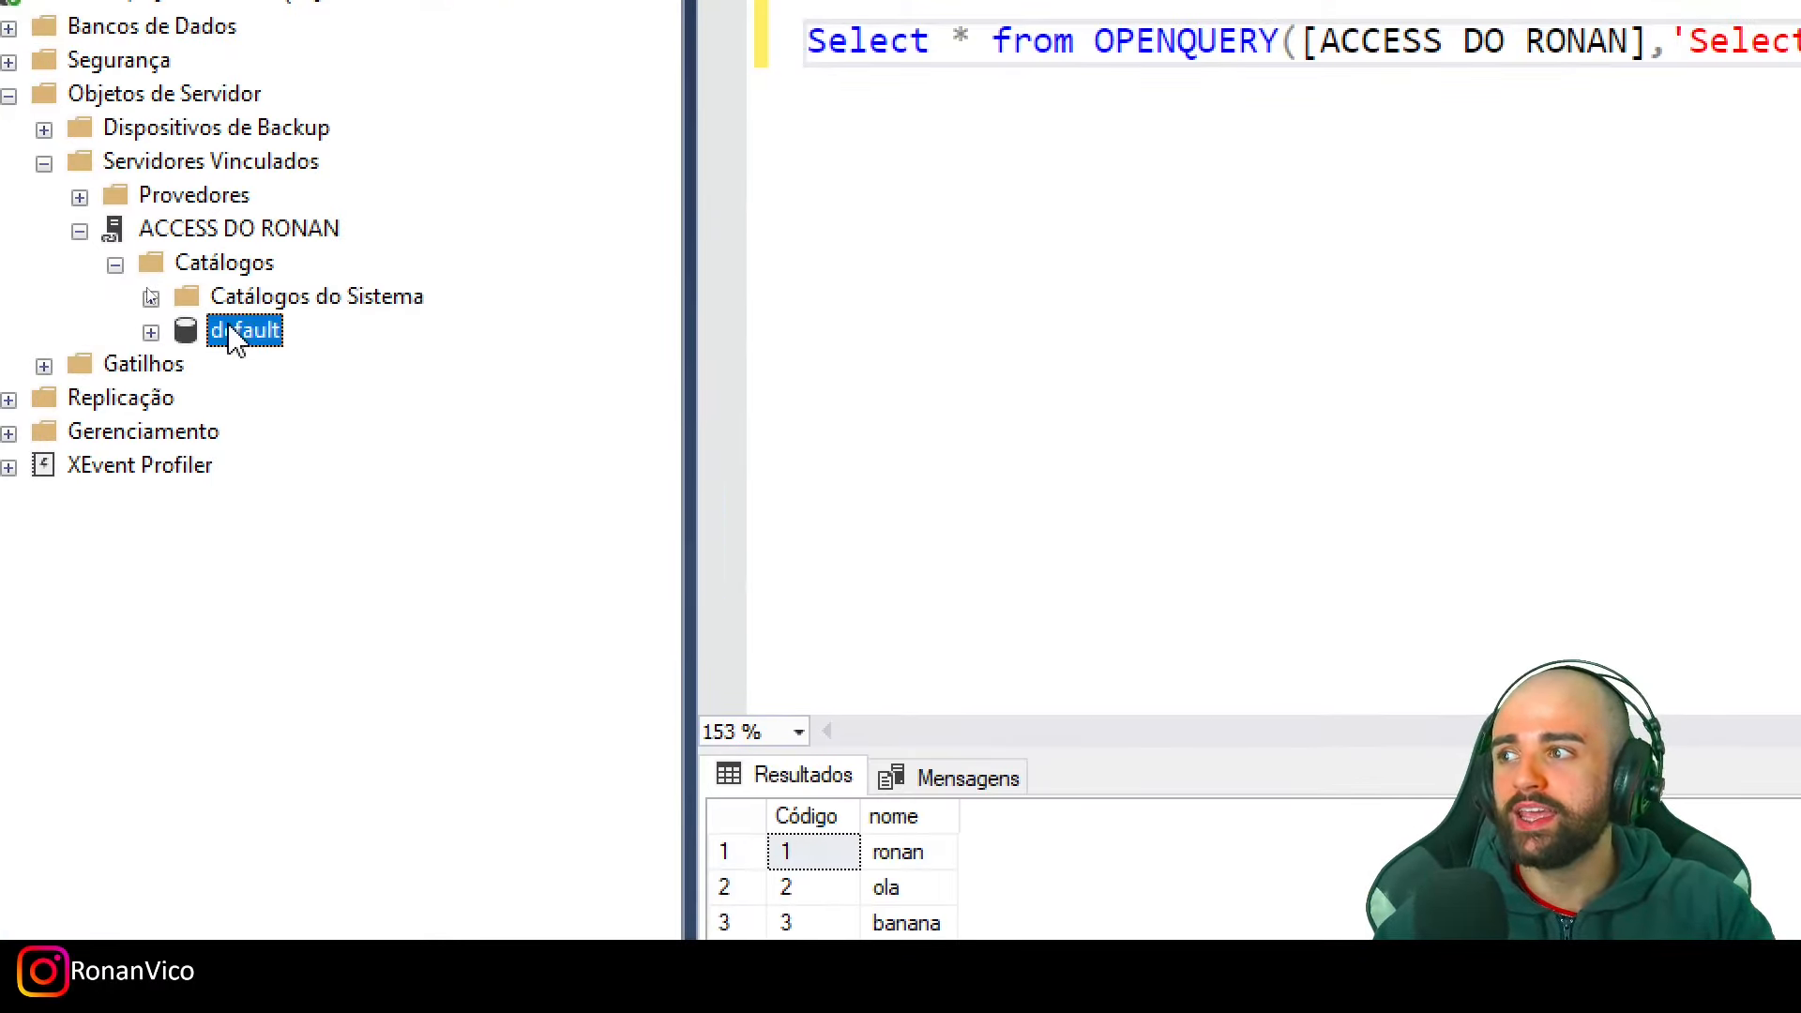
# Reopen the Access linked server's properties and examine the security context options for connections
pyautogui.rightClick(150, 290)
pyautogui.rightClick(229, 233)
pyautogui.click(493, 678)
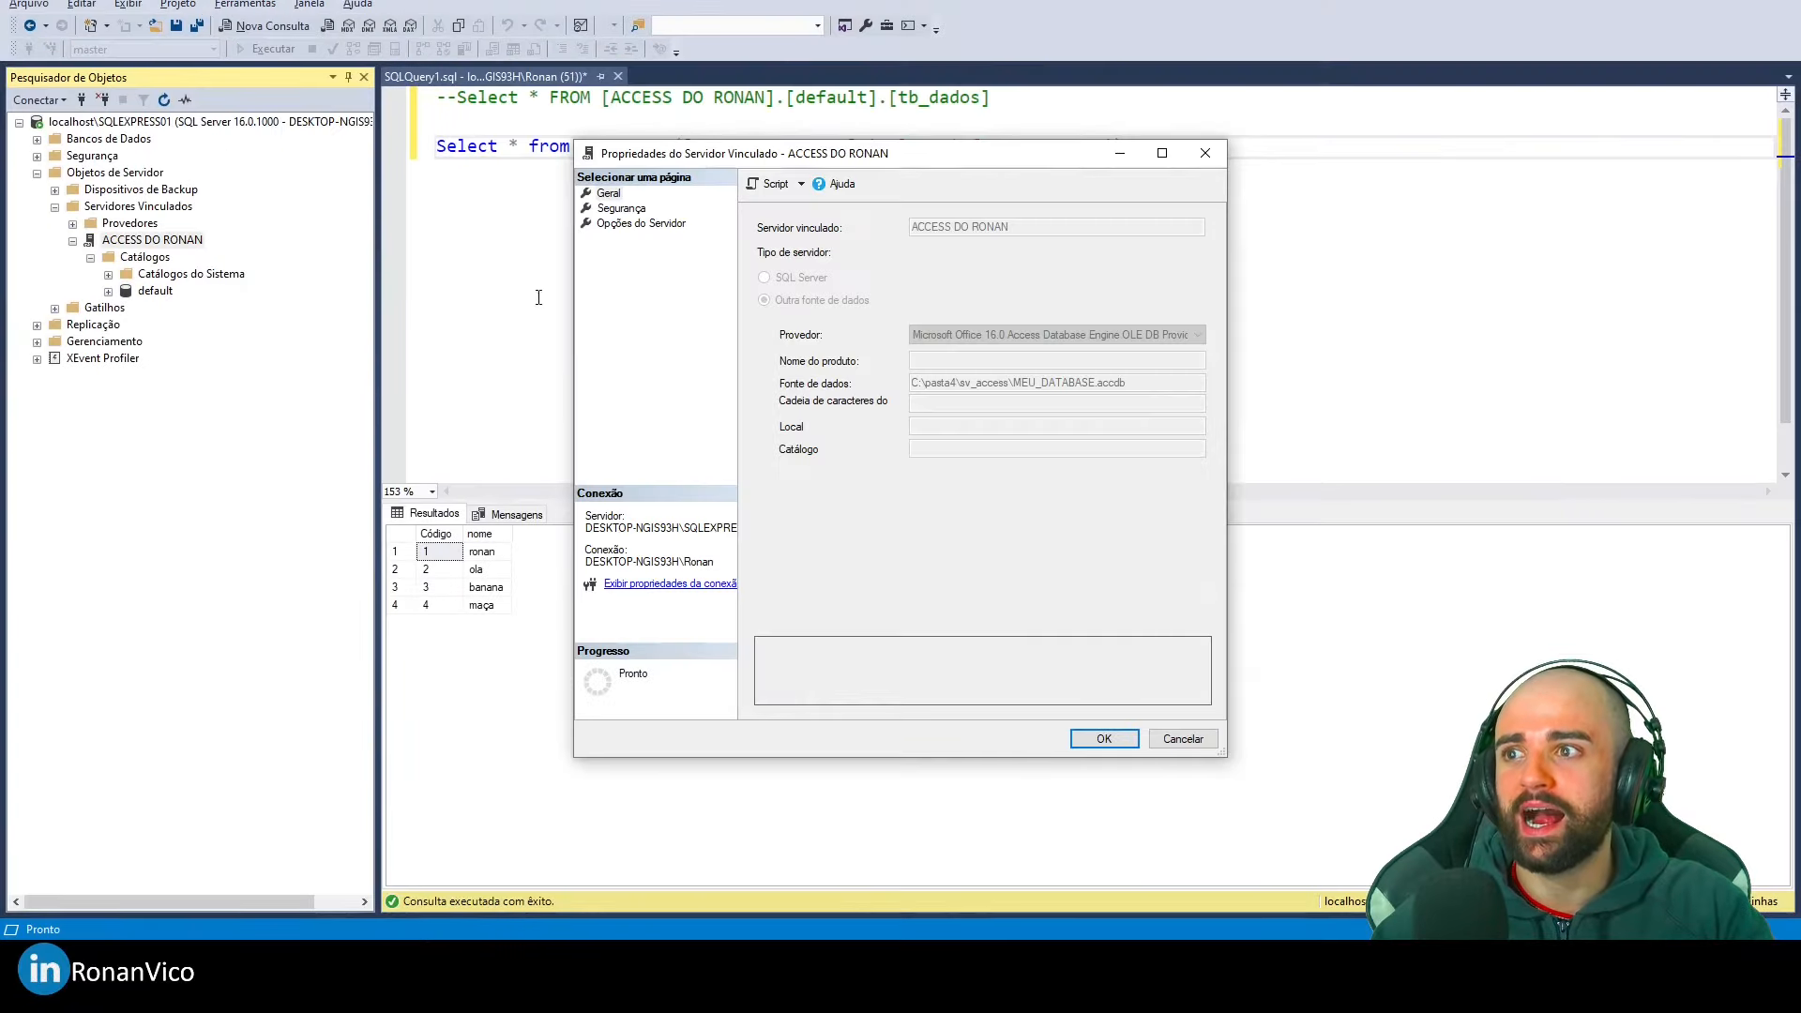
pyautogui.click(623, 209)
pyautogui.moveTo(770, 157); pyautogui.dragTo(852, 249)
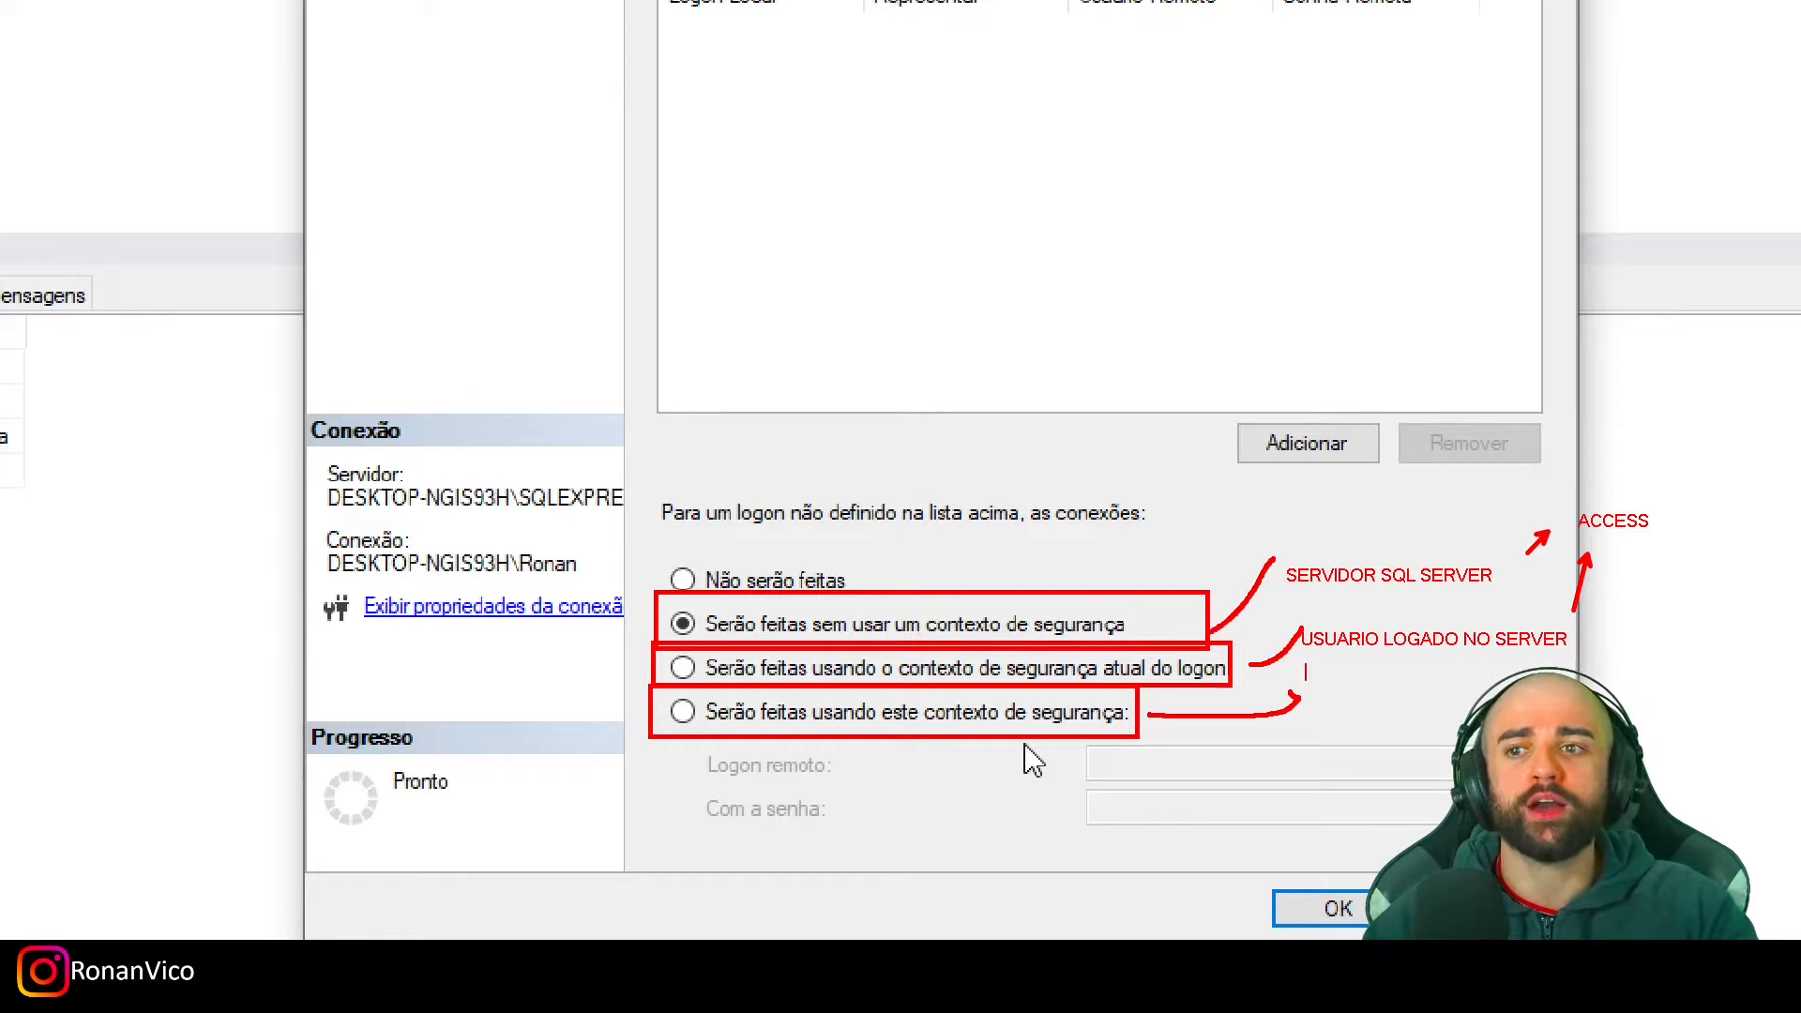
pyautogui.write('OGIN FIXO')
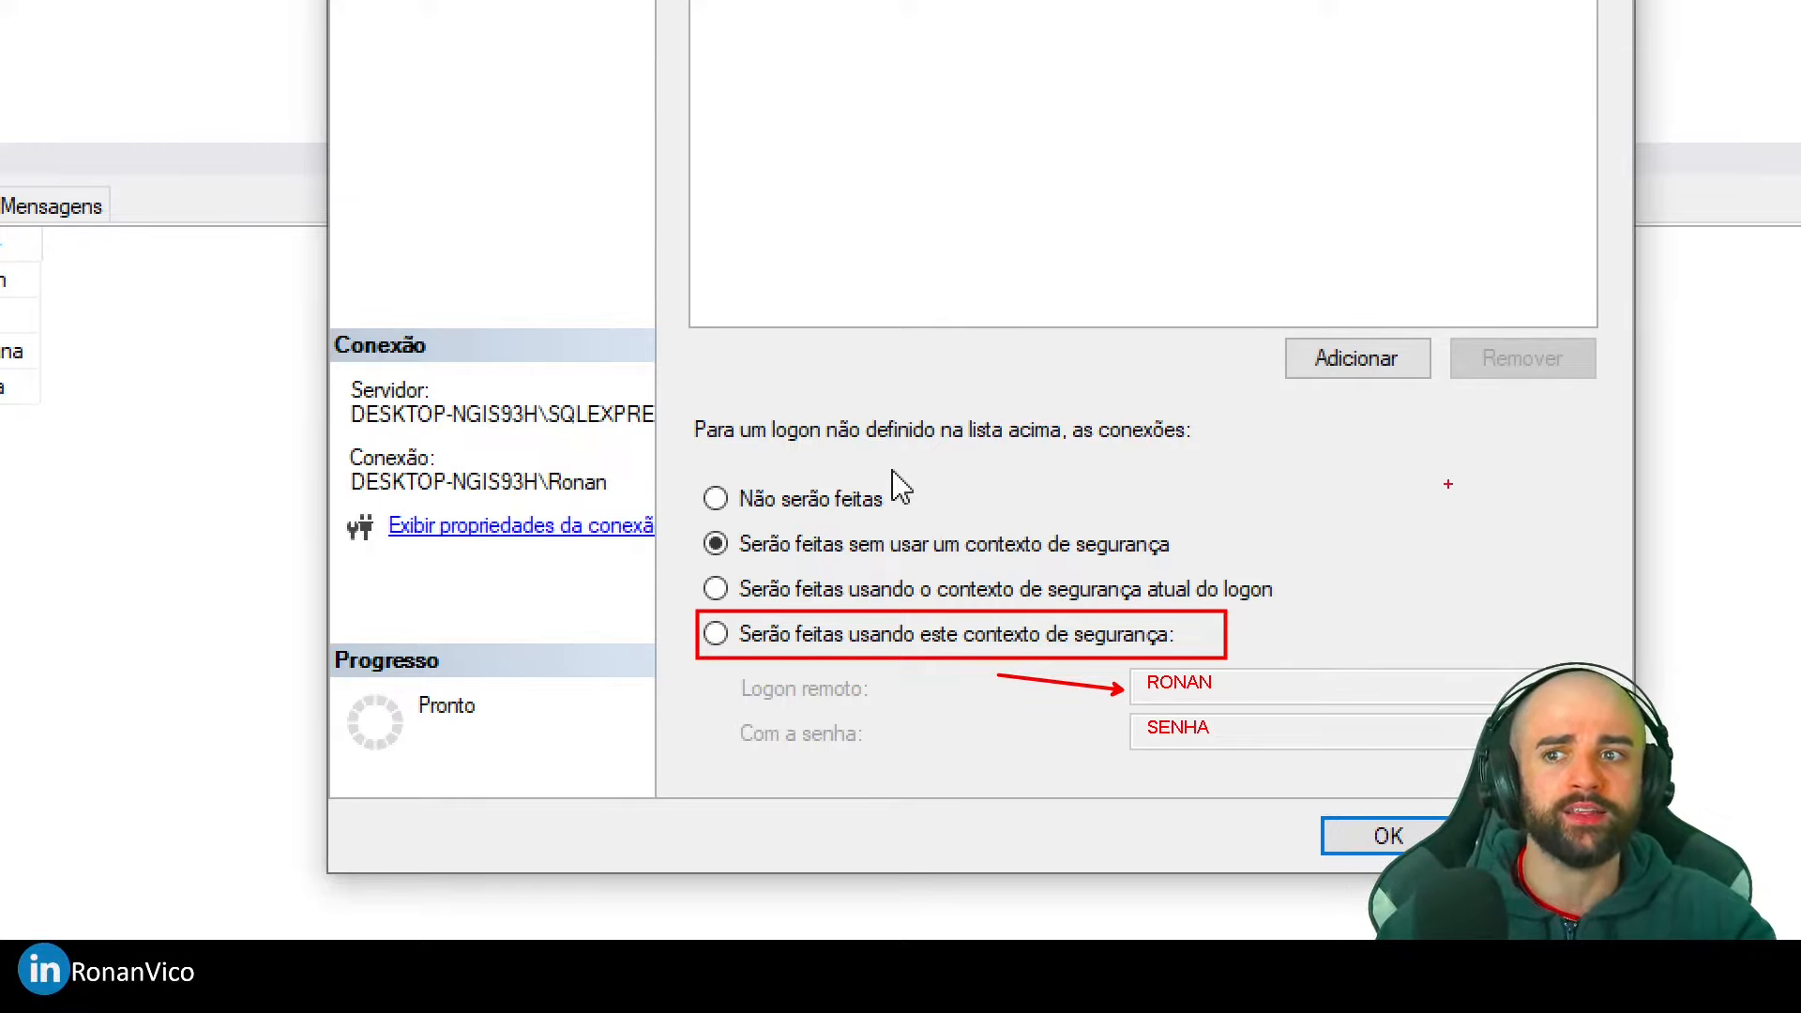
pyautogui.moveTo(1447, 484)
pyautogui.mouseDown()
pyautogui.moveTo(1638, 538)
pyautogui.moveTo(1268, 665)
pyautogui.mouseUp()
pyautogui.moveTo(1400, 576); pyautogui.dragTo(1269, 741)
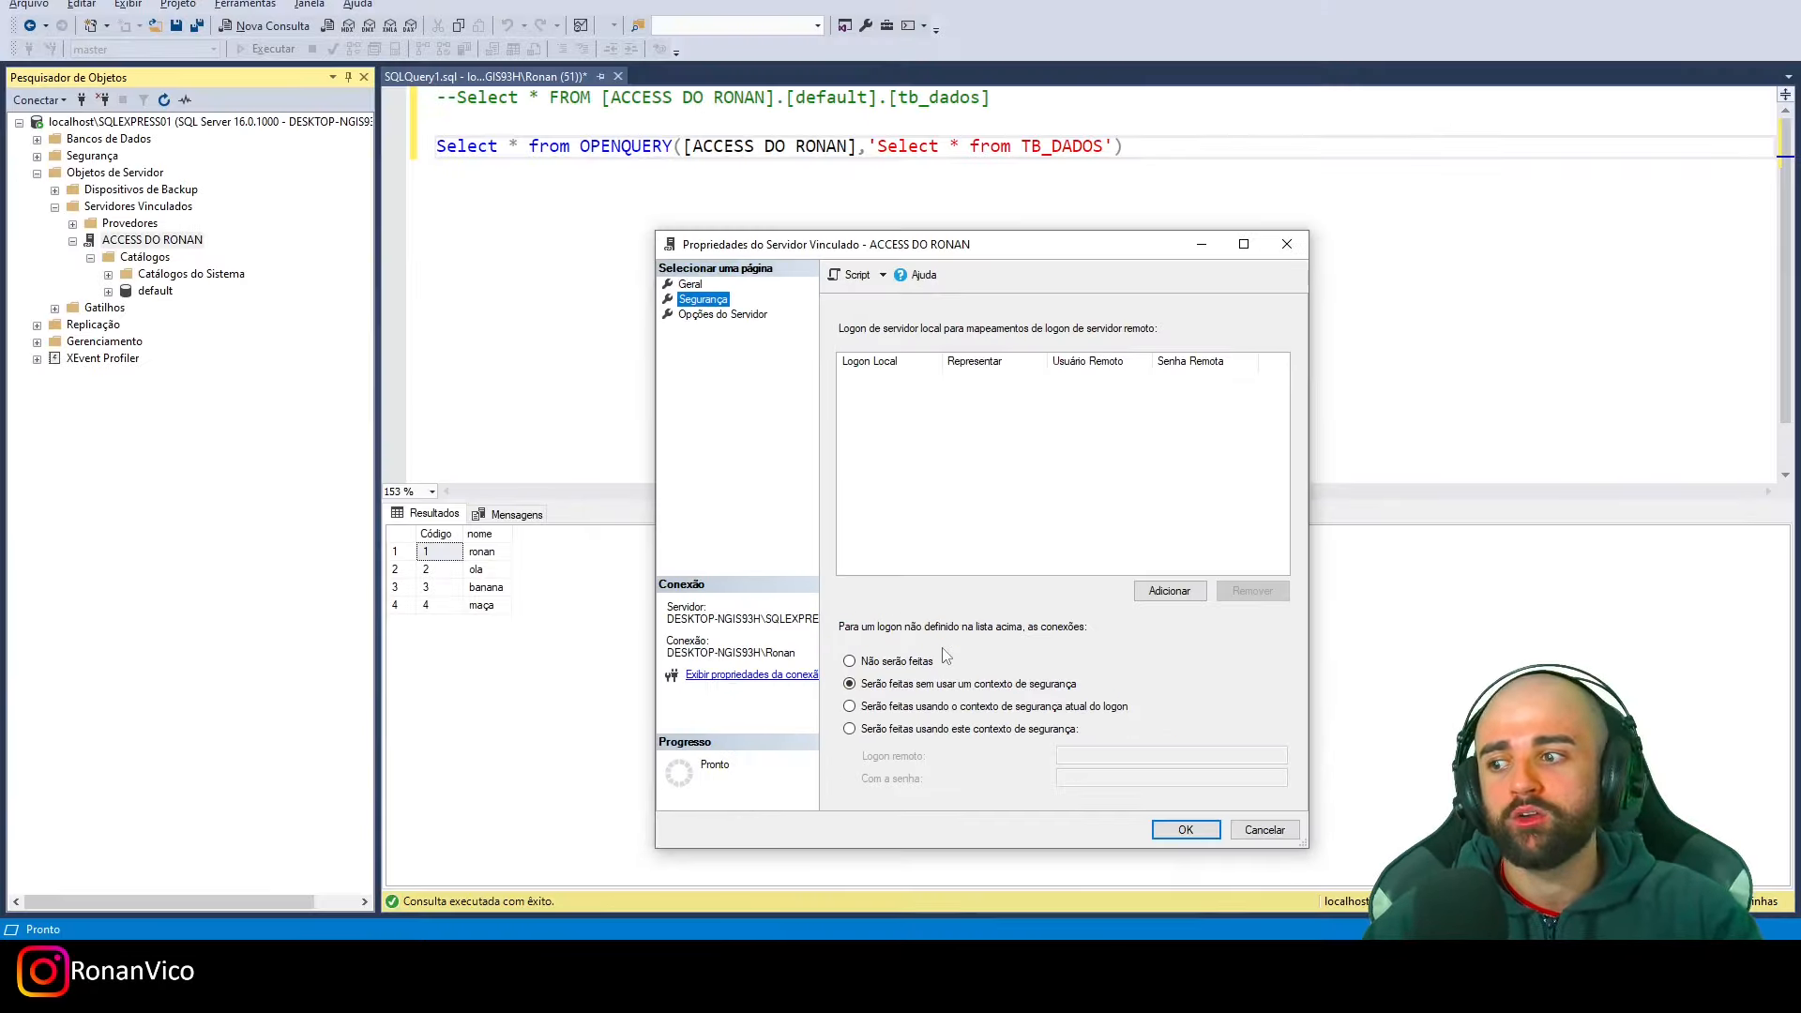
# Open the Windows Services console
pyautogui.press('super')
pyautogui.write('services')
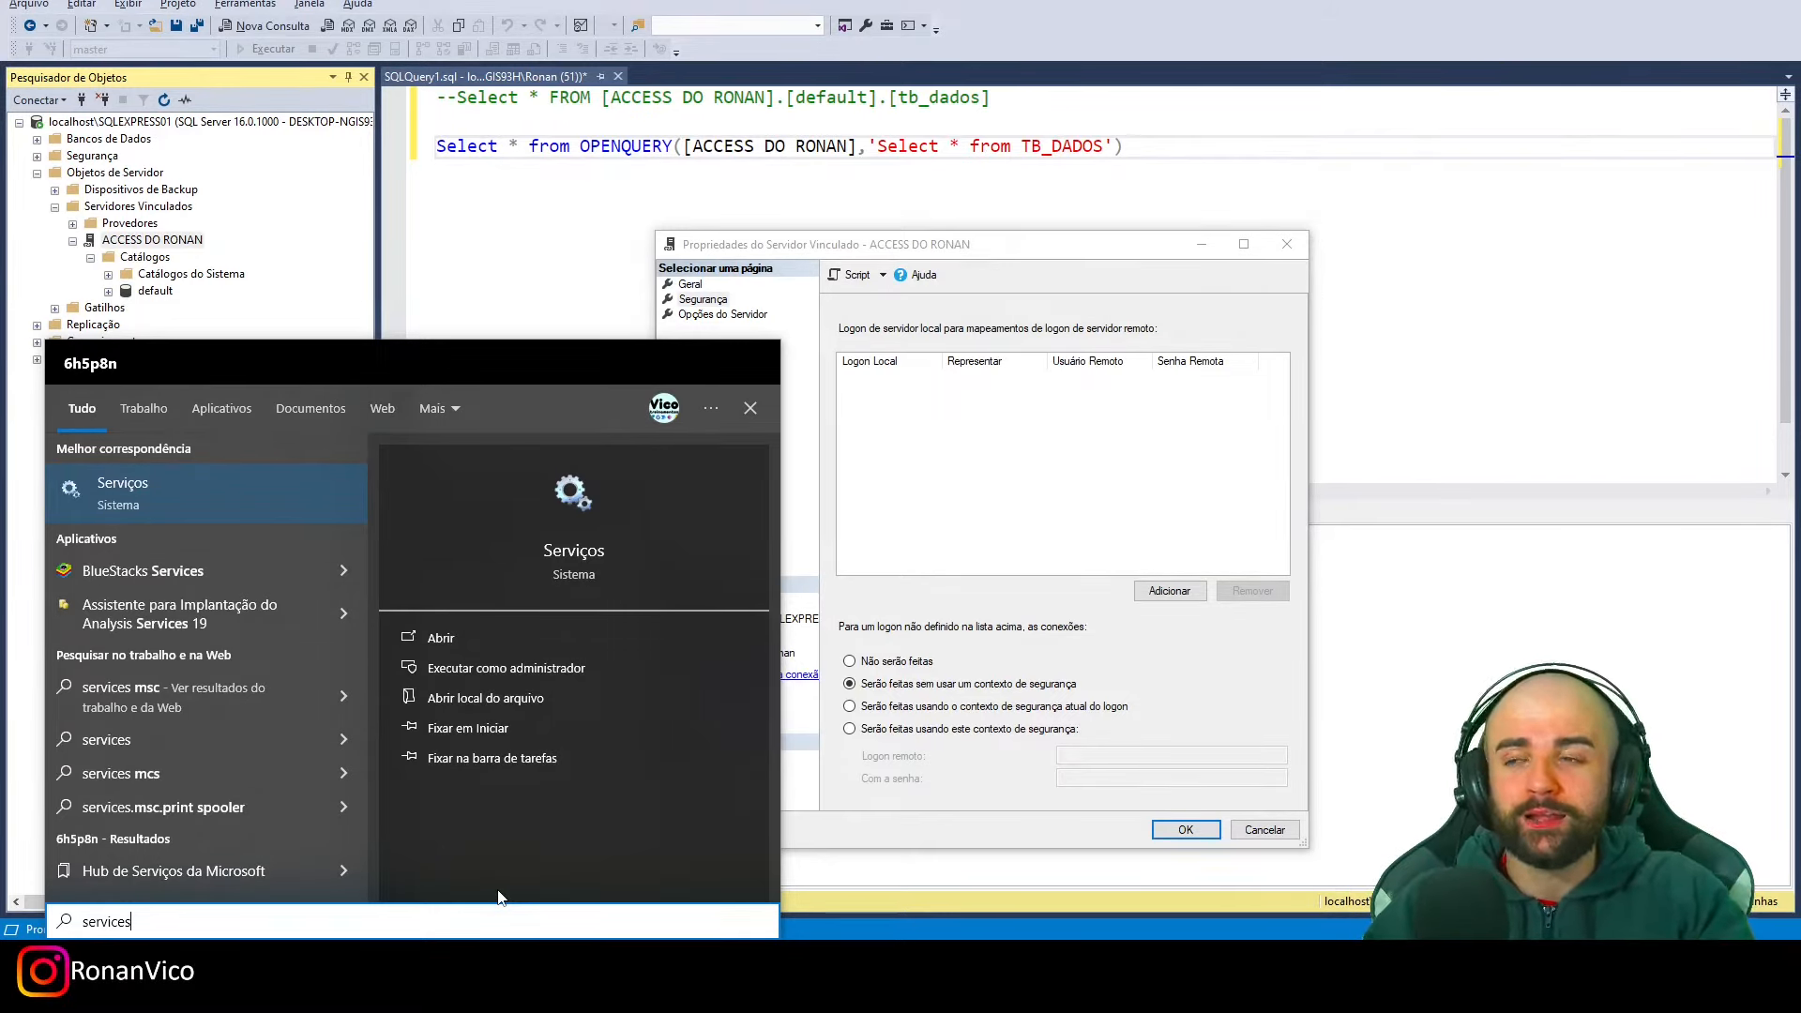
pyautogui.click(156, 467)
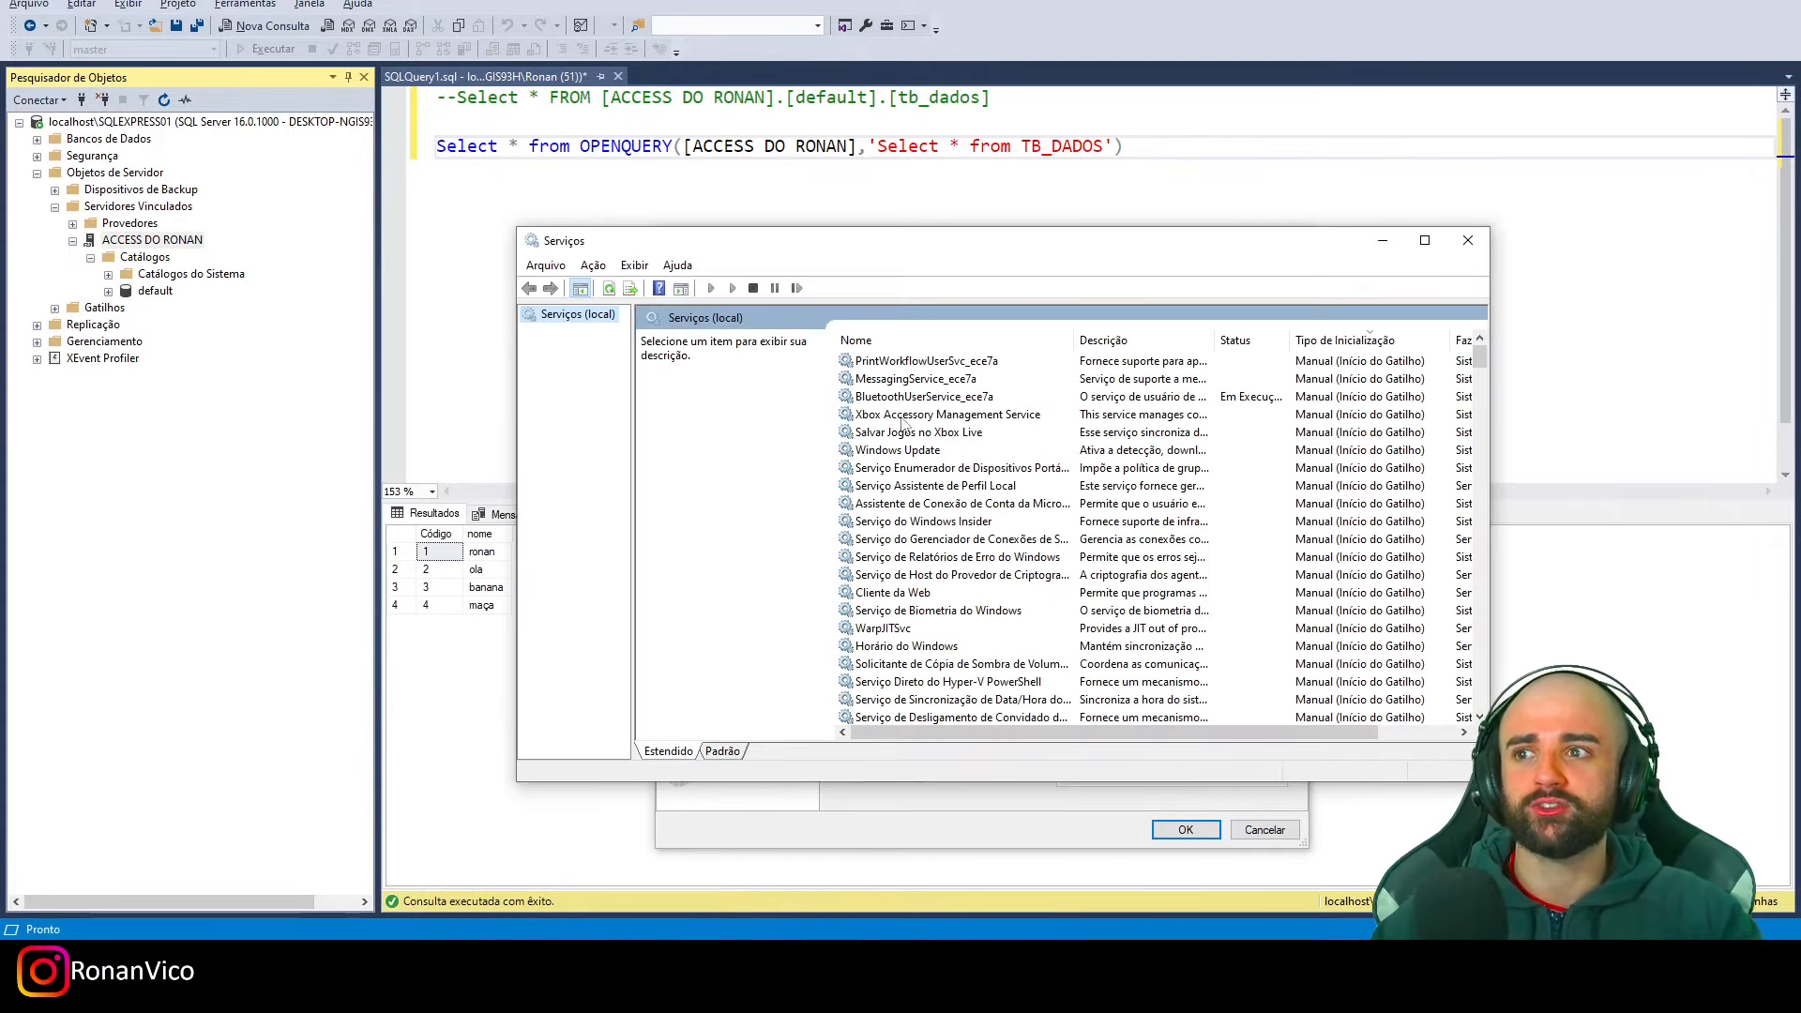
# Sort the services by name and select the SQL Server (SQLEXPRESS01) service
pyautogui.click(934, 336)
pyautogui.press('s')
pyautogui.press('s')
pyautogui.press('s')
pyautogui.press('s')
pyautogui.scroll(-6, 940, 403)
pyautogui.scroll(-15, 945, 661)
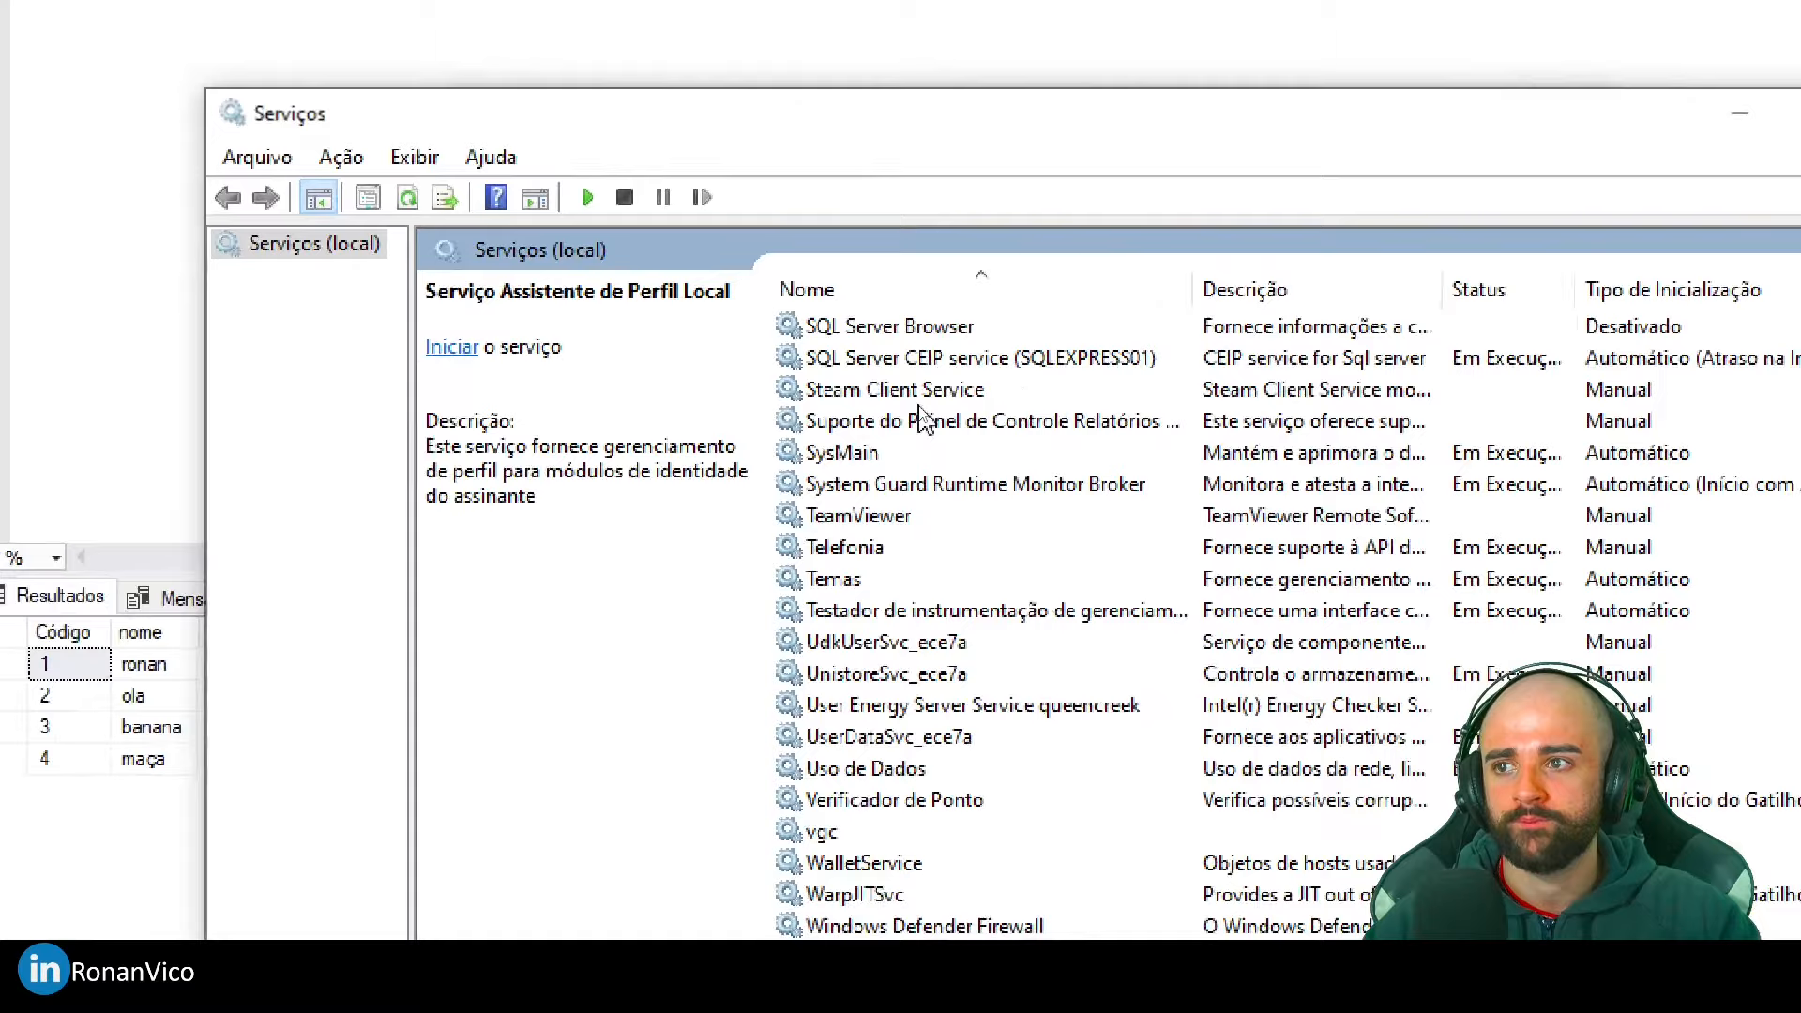
pyautogui.scroll(3, 938, 467)
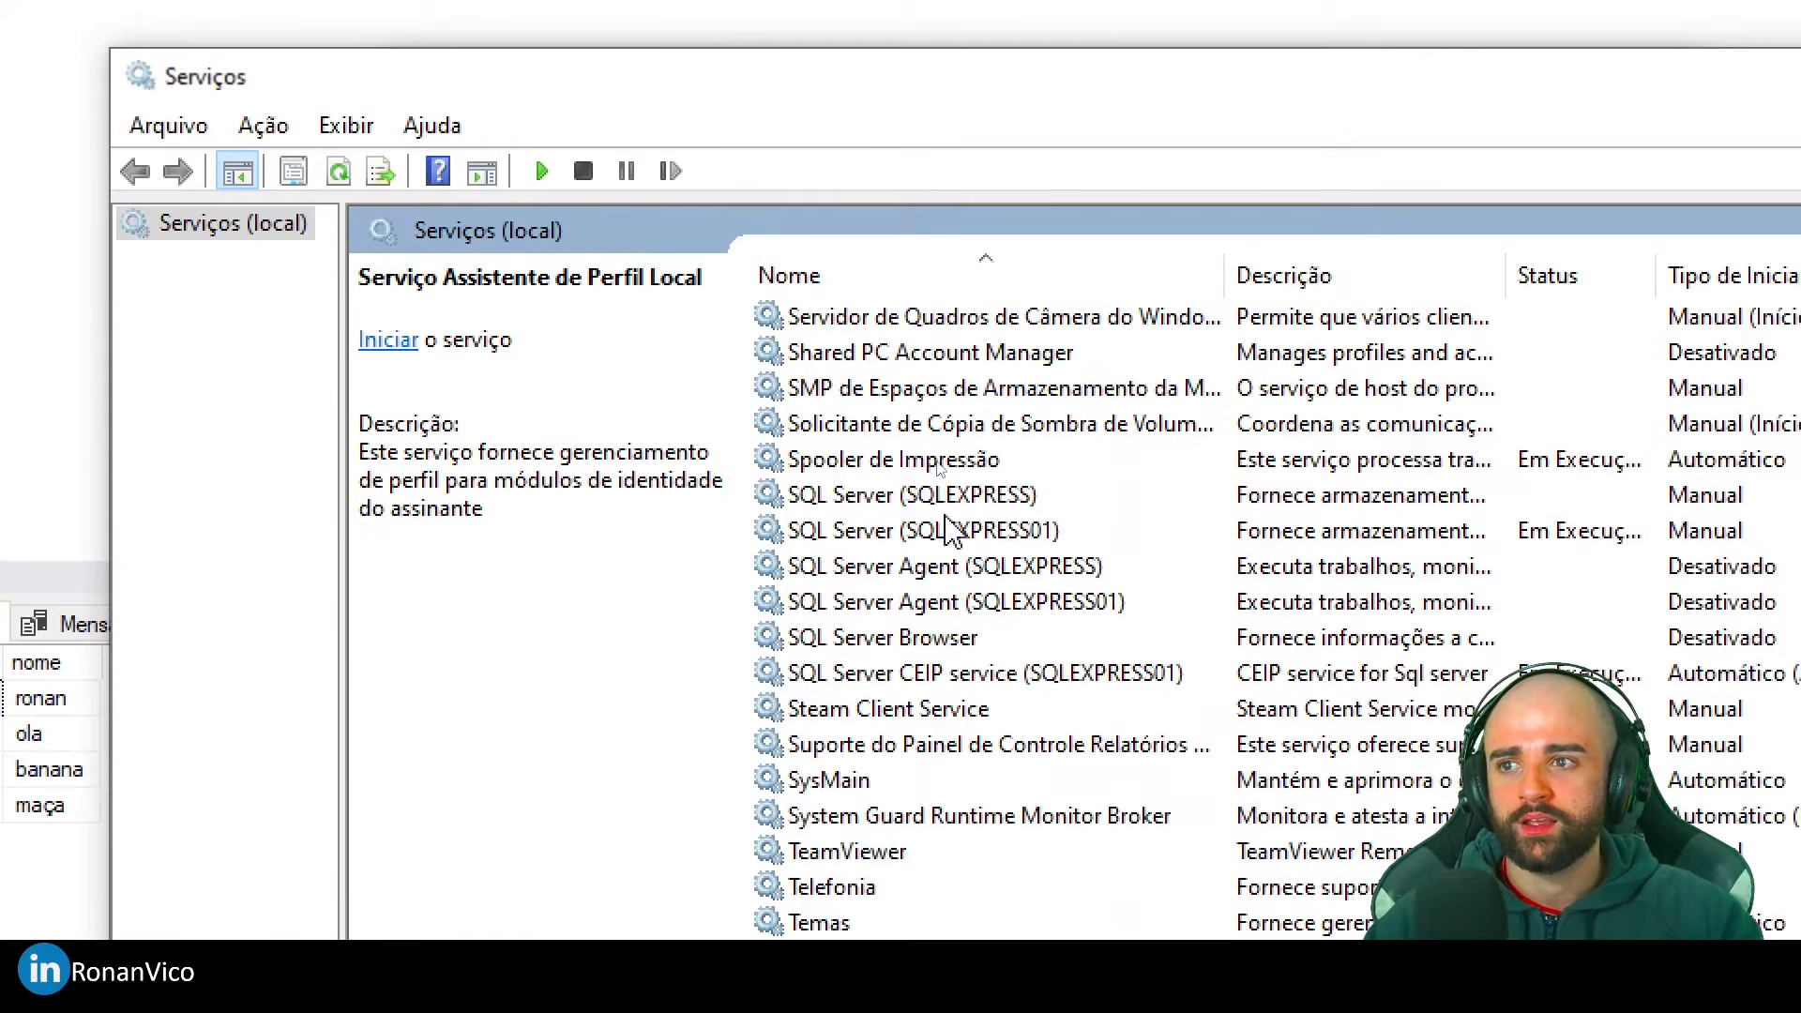
pyautogui.click(1120, 531)
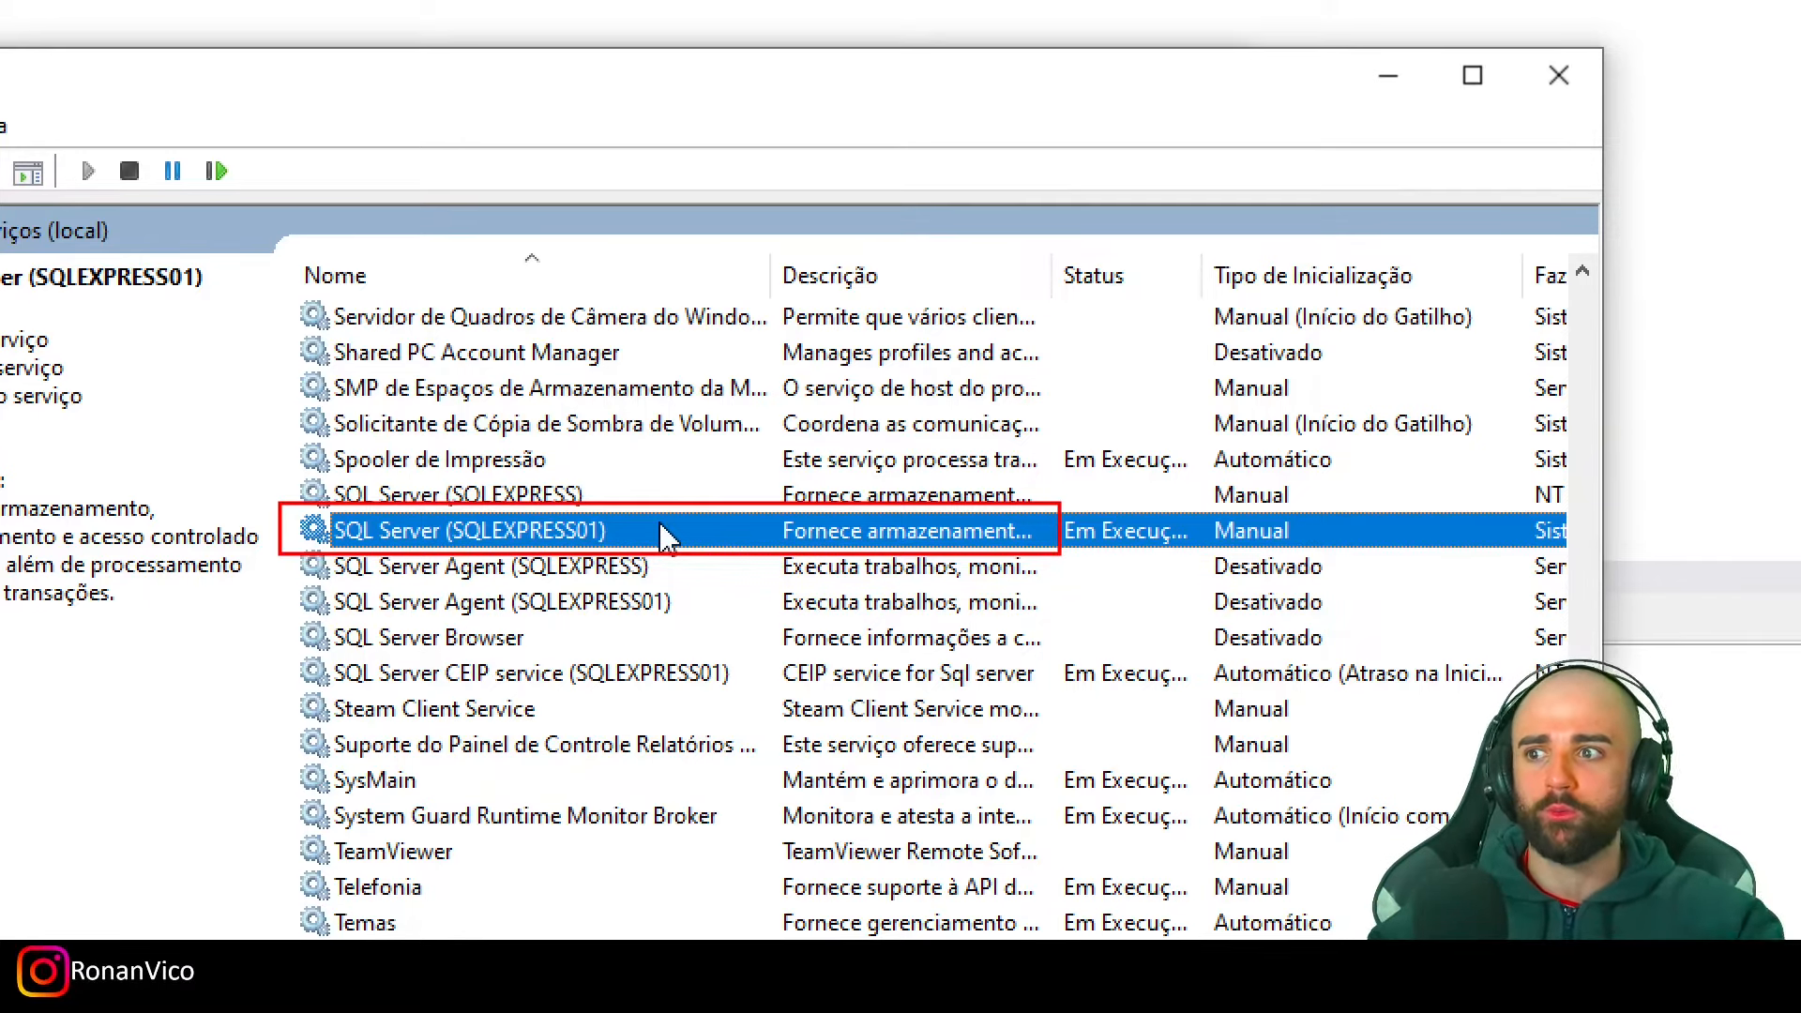
# Review the logon account options of the SQL Server (SQLEXPRESS01) service, keep "Conta do Sistema Local", confirm and close Services
pyautogui.rightClick(489, 526)
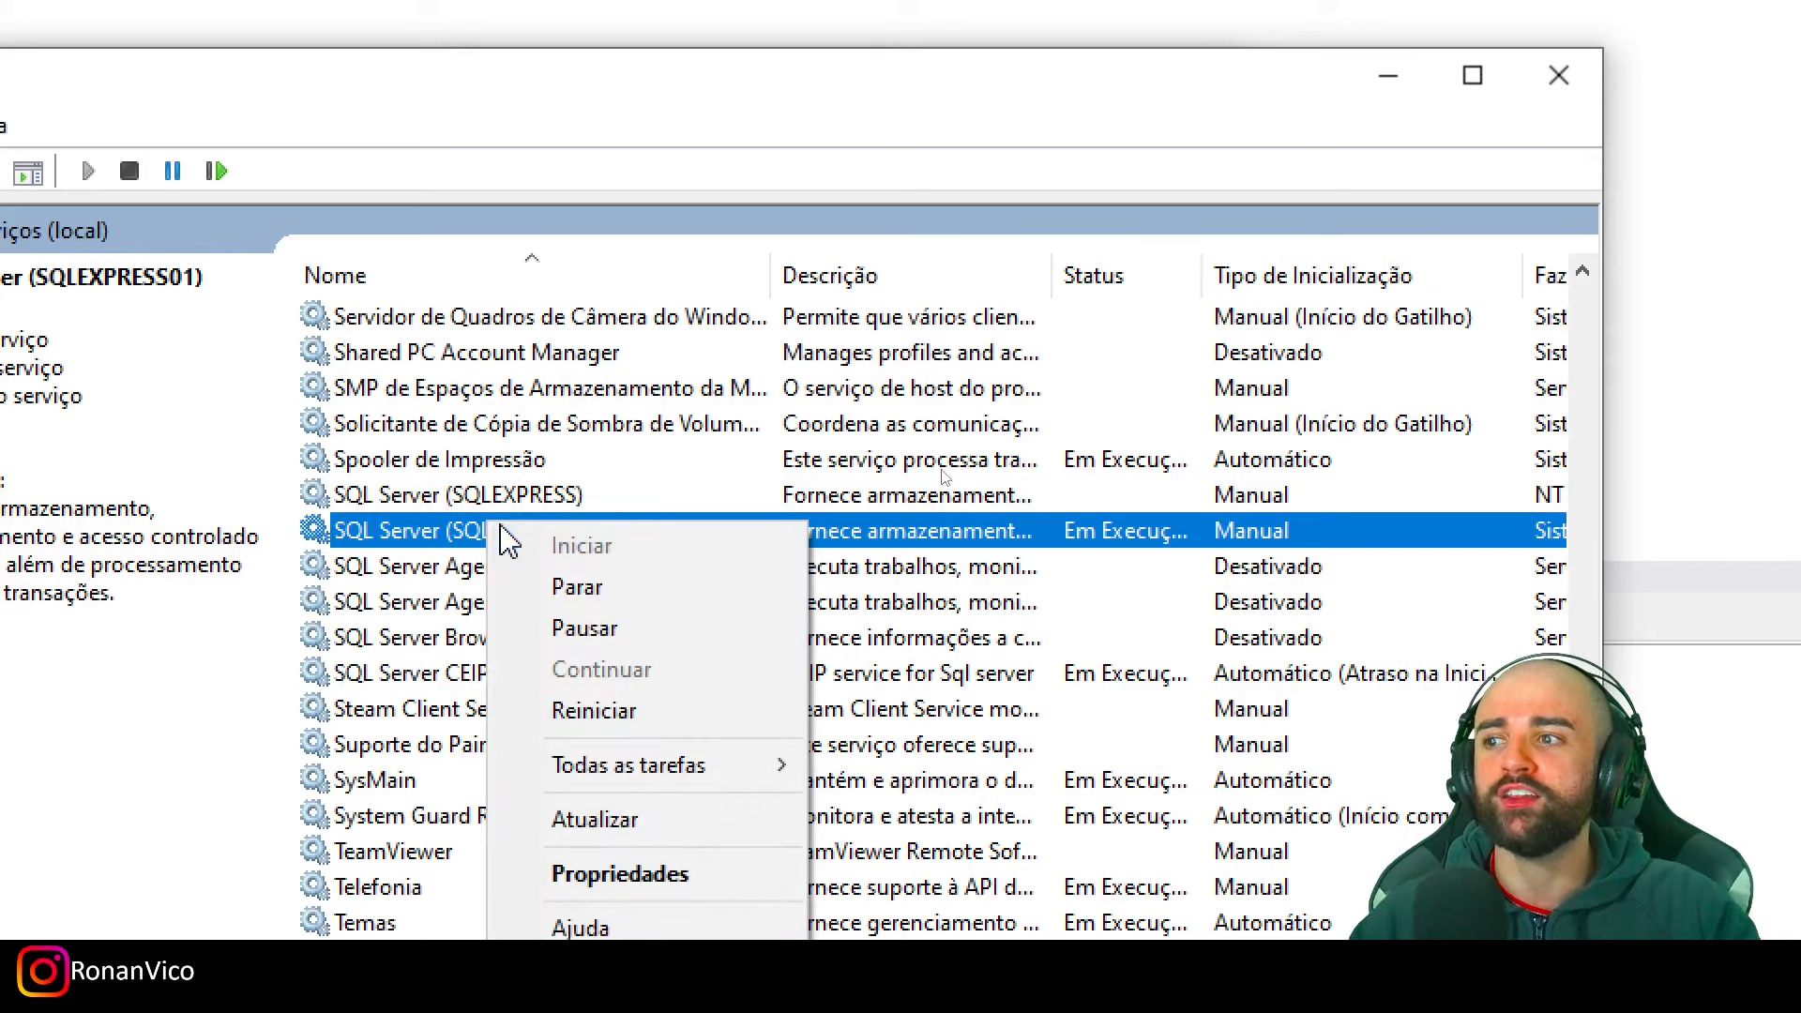
pyautogui.click(621, 810)
pyautogui.click(382, 189)
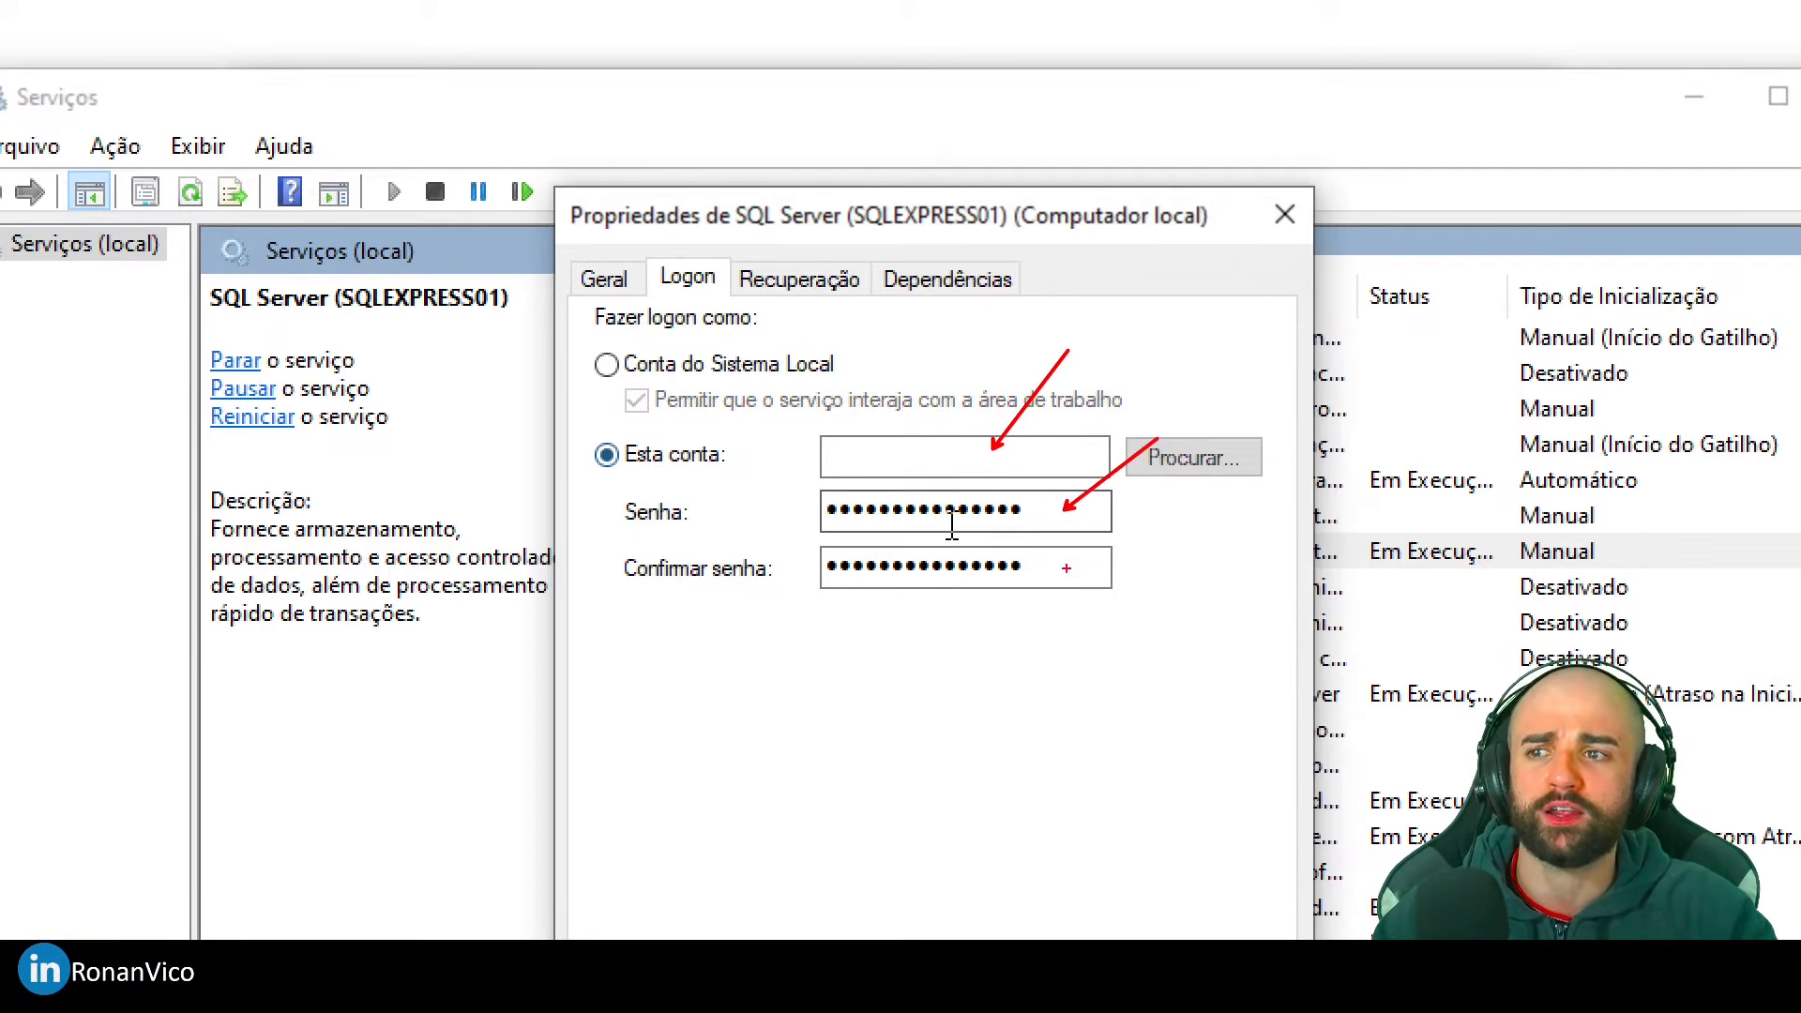
pyautogui.click(668, 370)
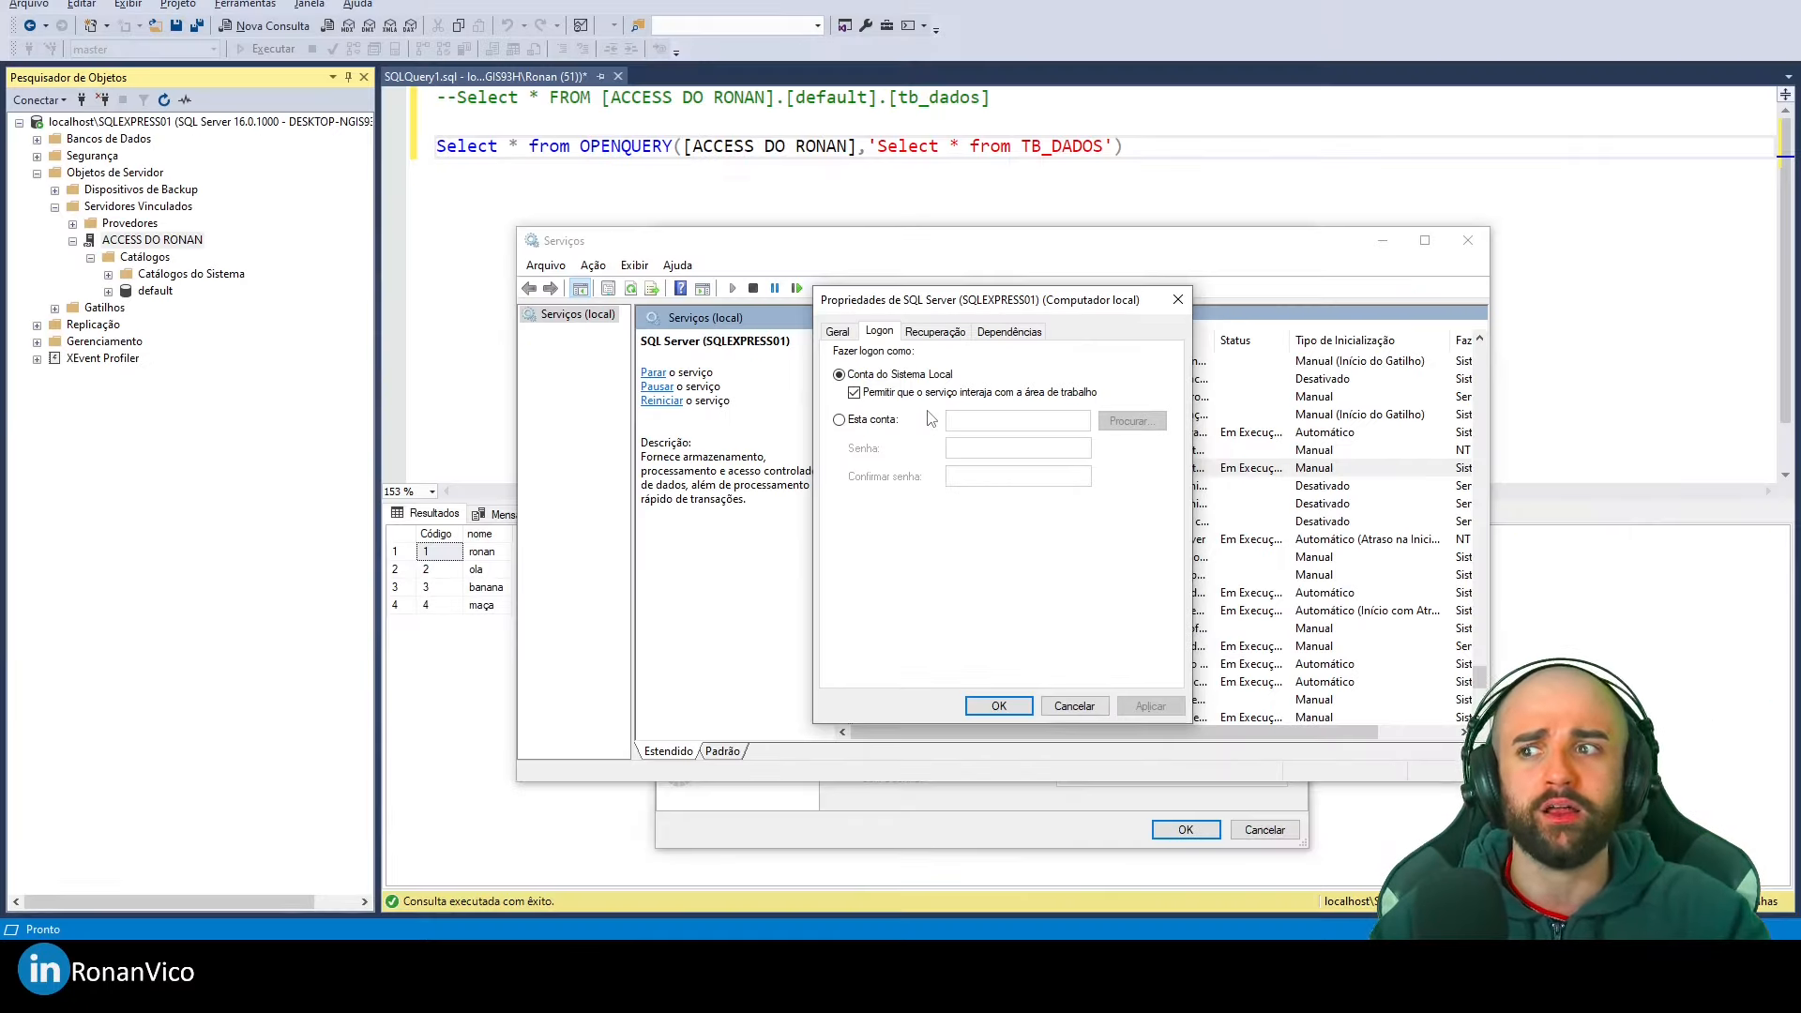
pyautogui.click(1018, 707)
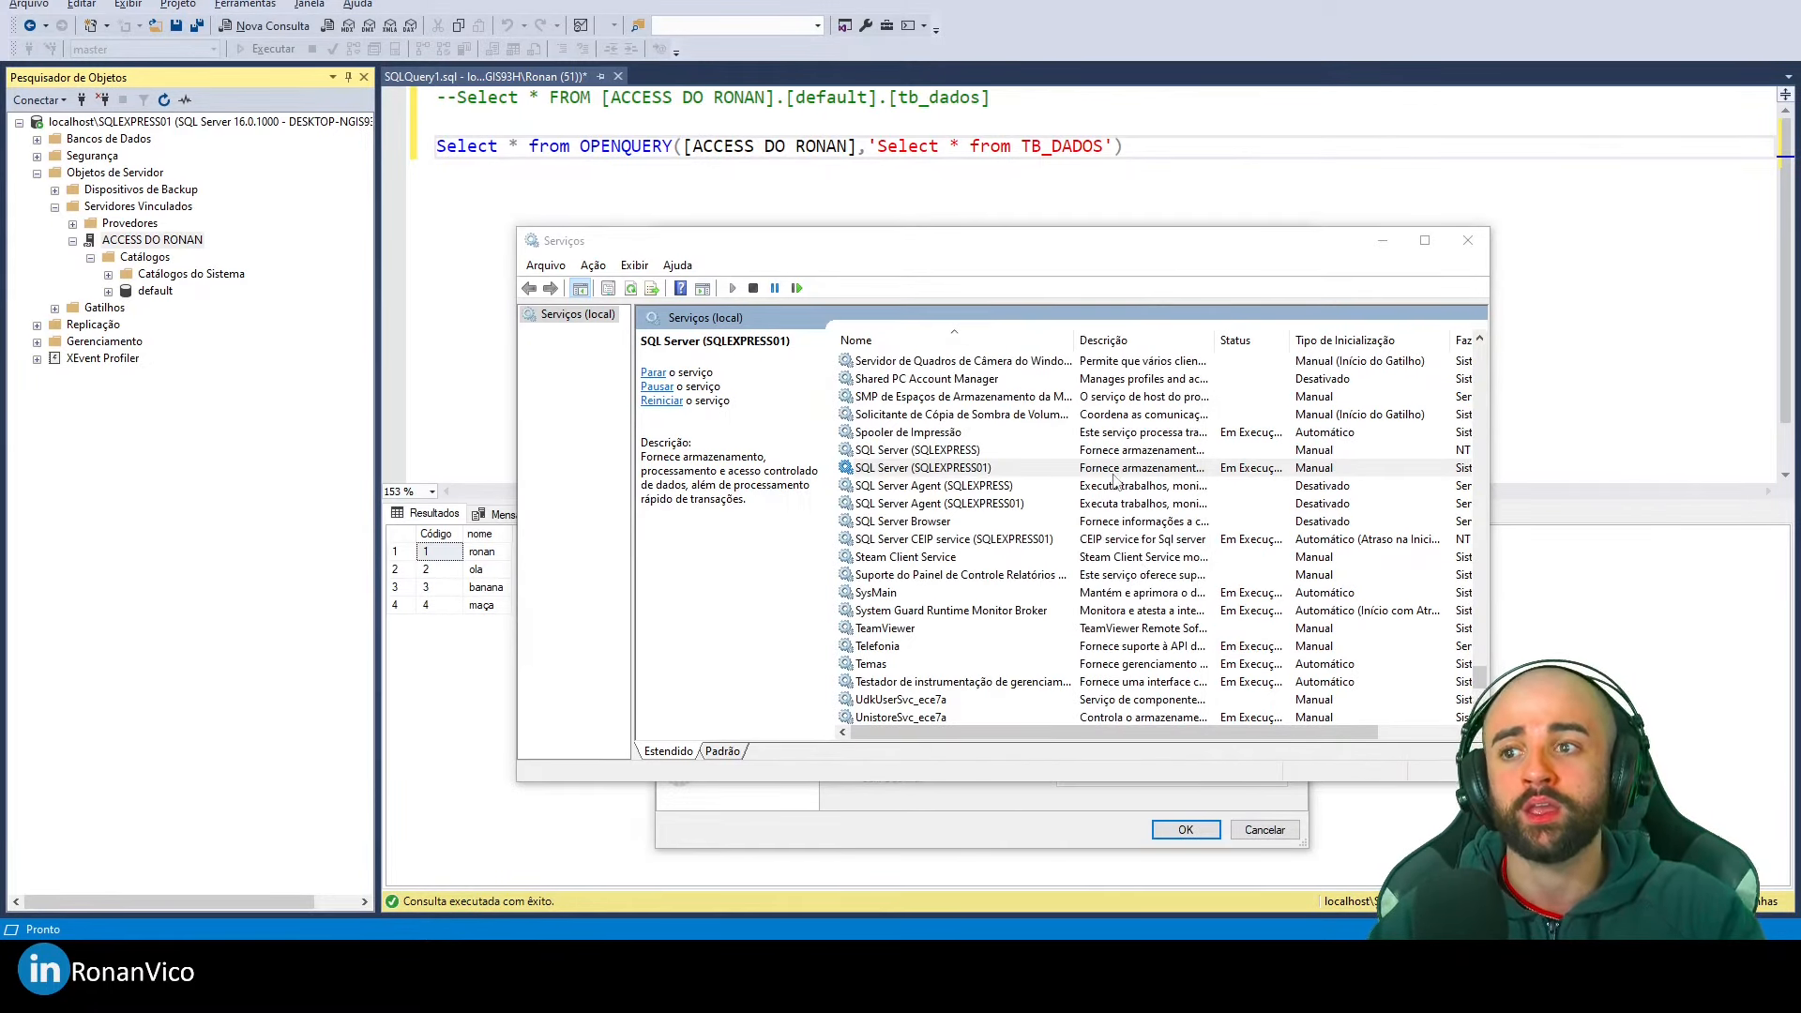
pyautogui.click(1468, 240)
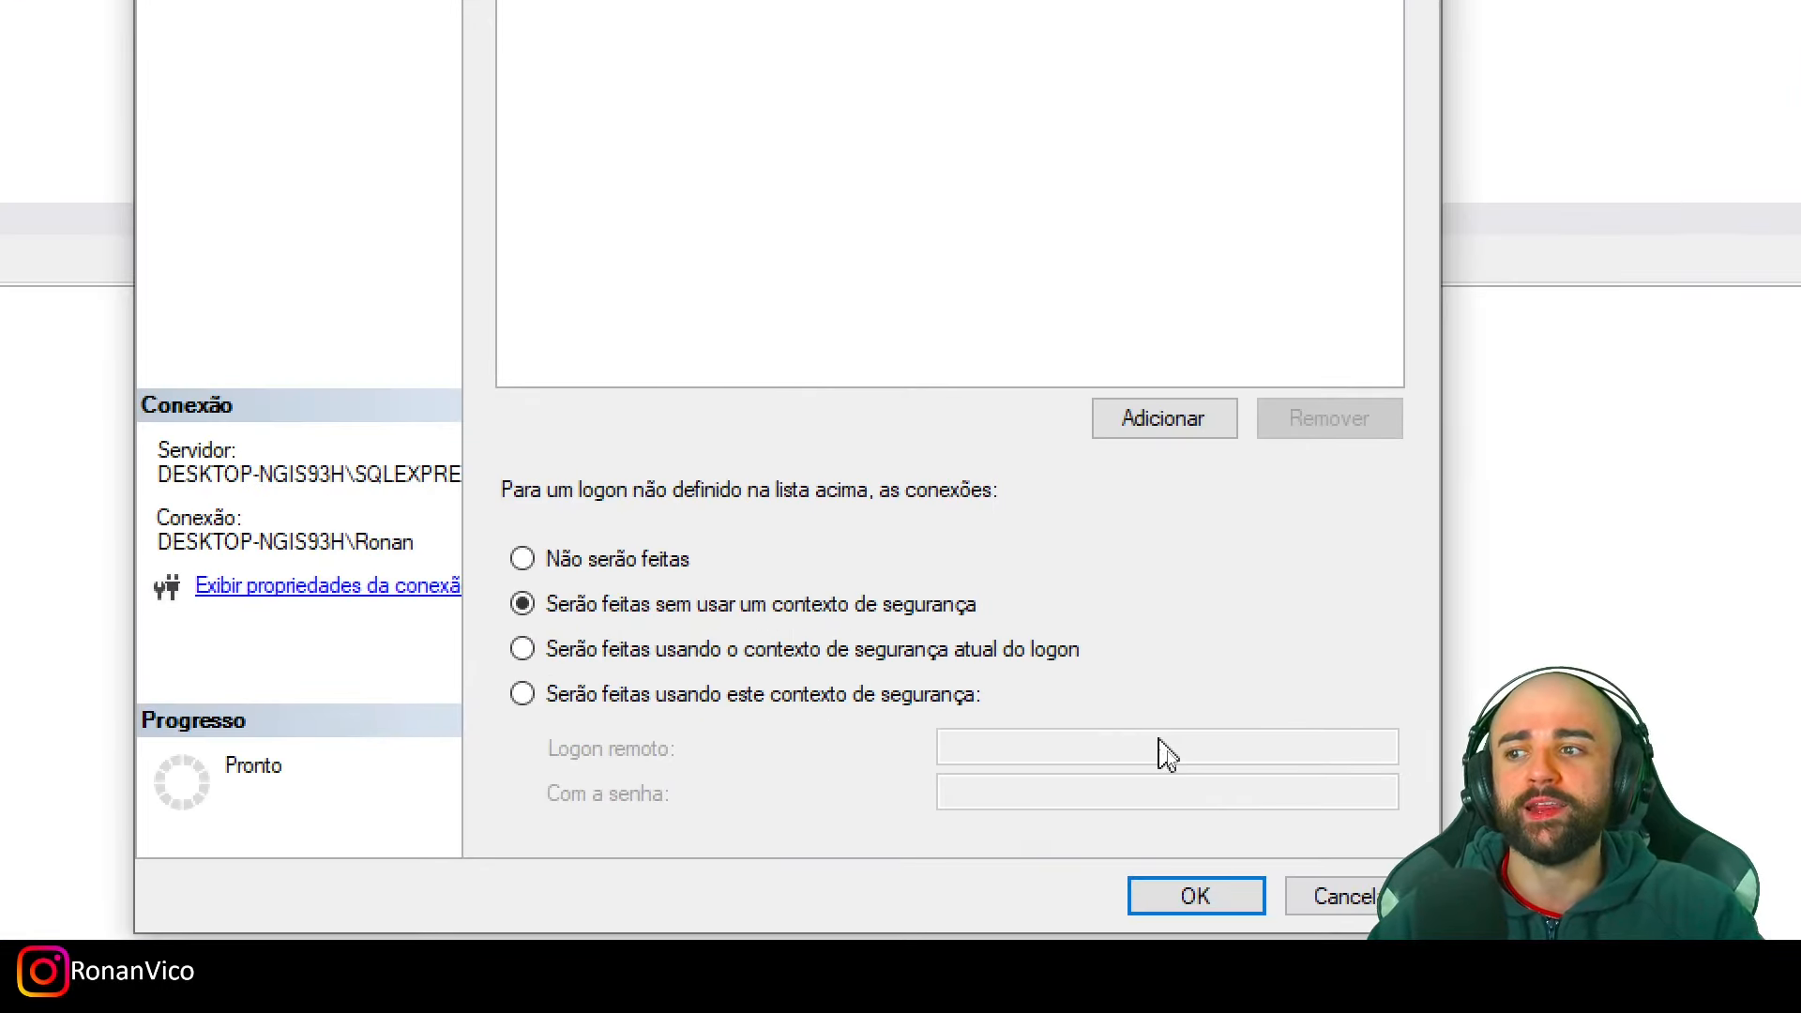
# Close the Access linked server's properties without saving any change
pyautogui.click(1032, 732)
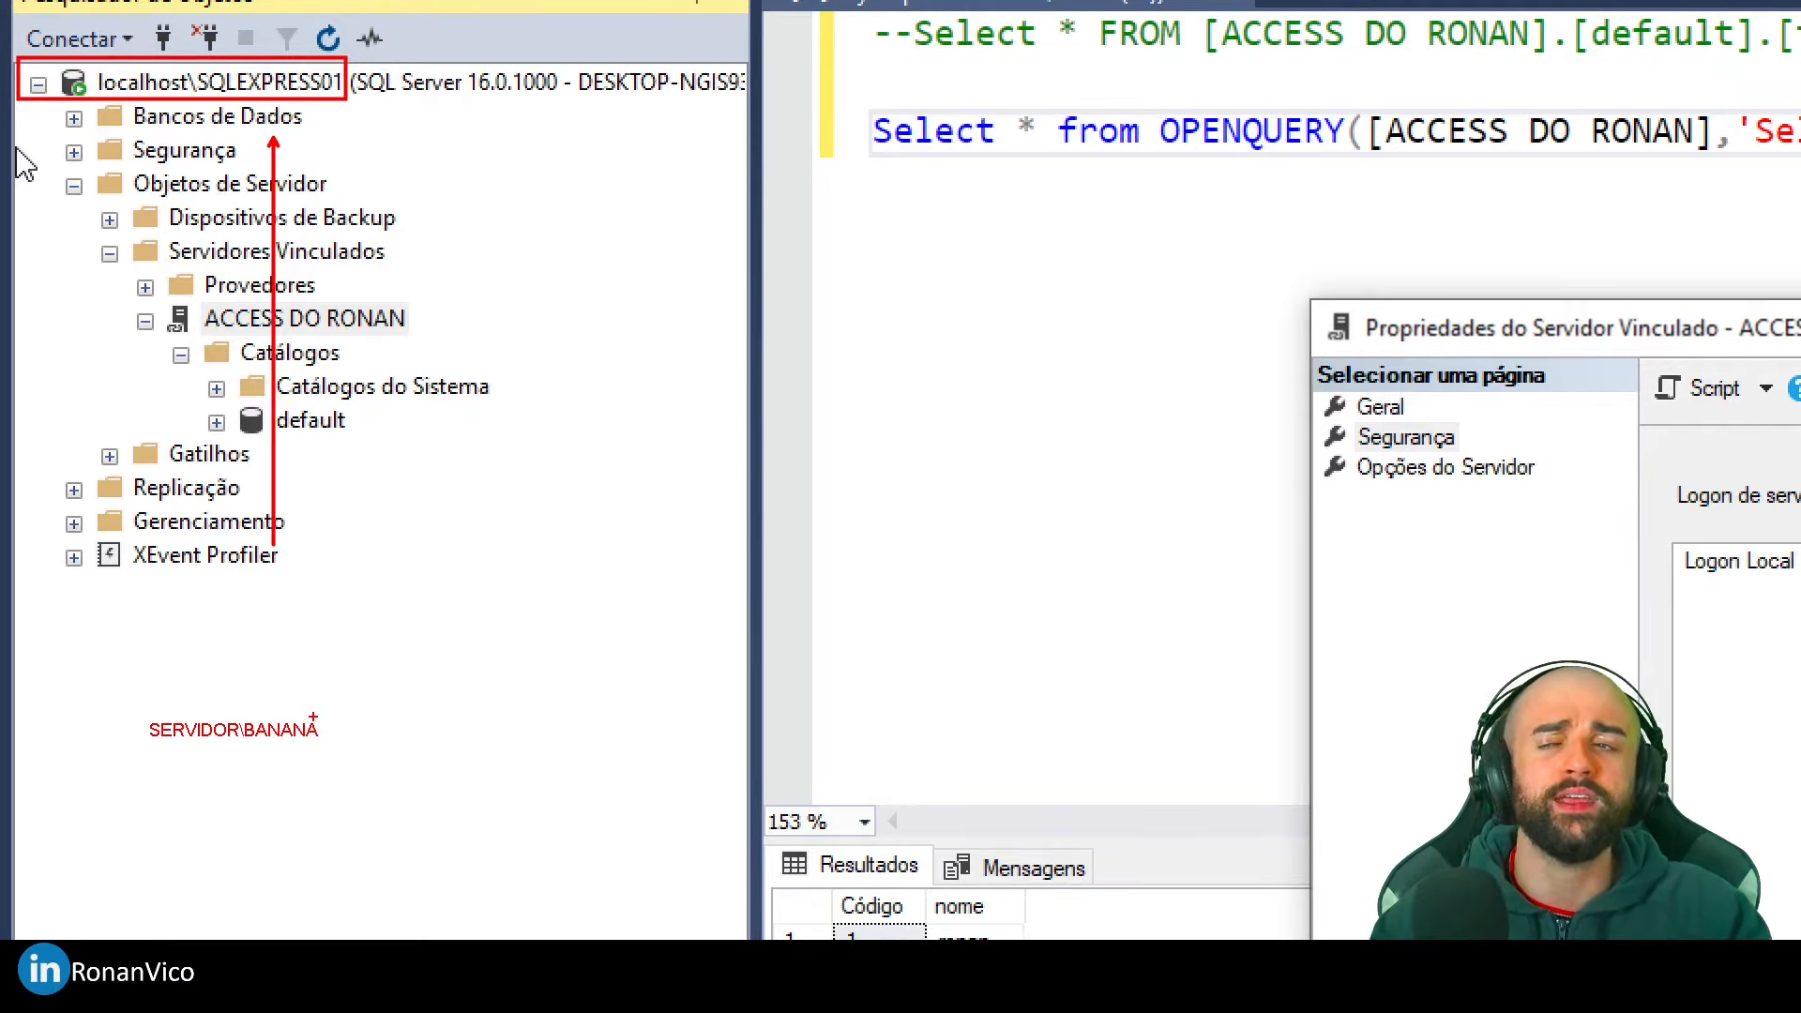
pyautogui.press('Escape')
pyautogui.click(1283, 245)
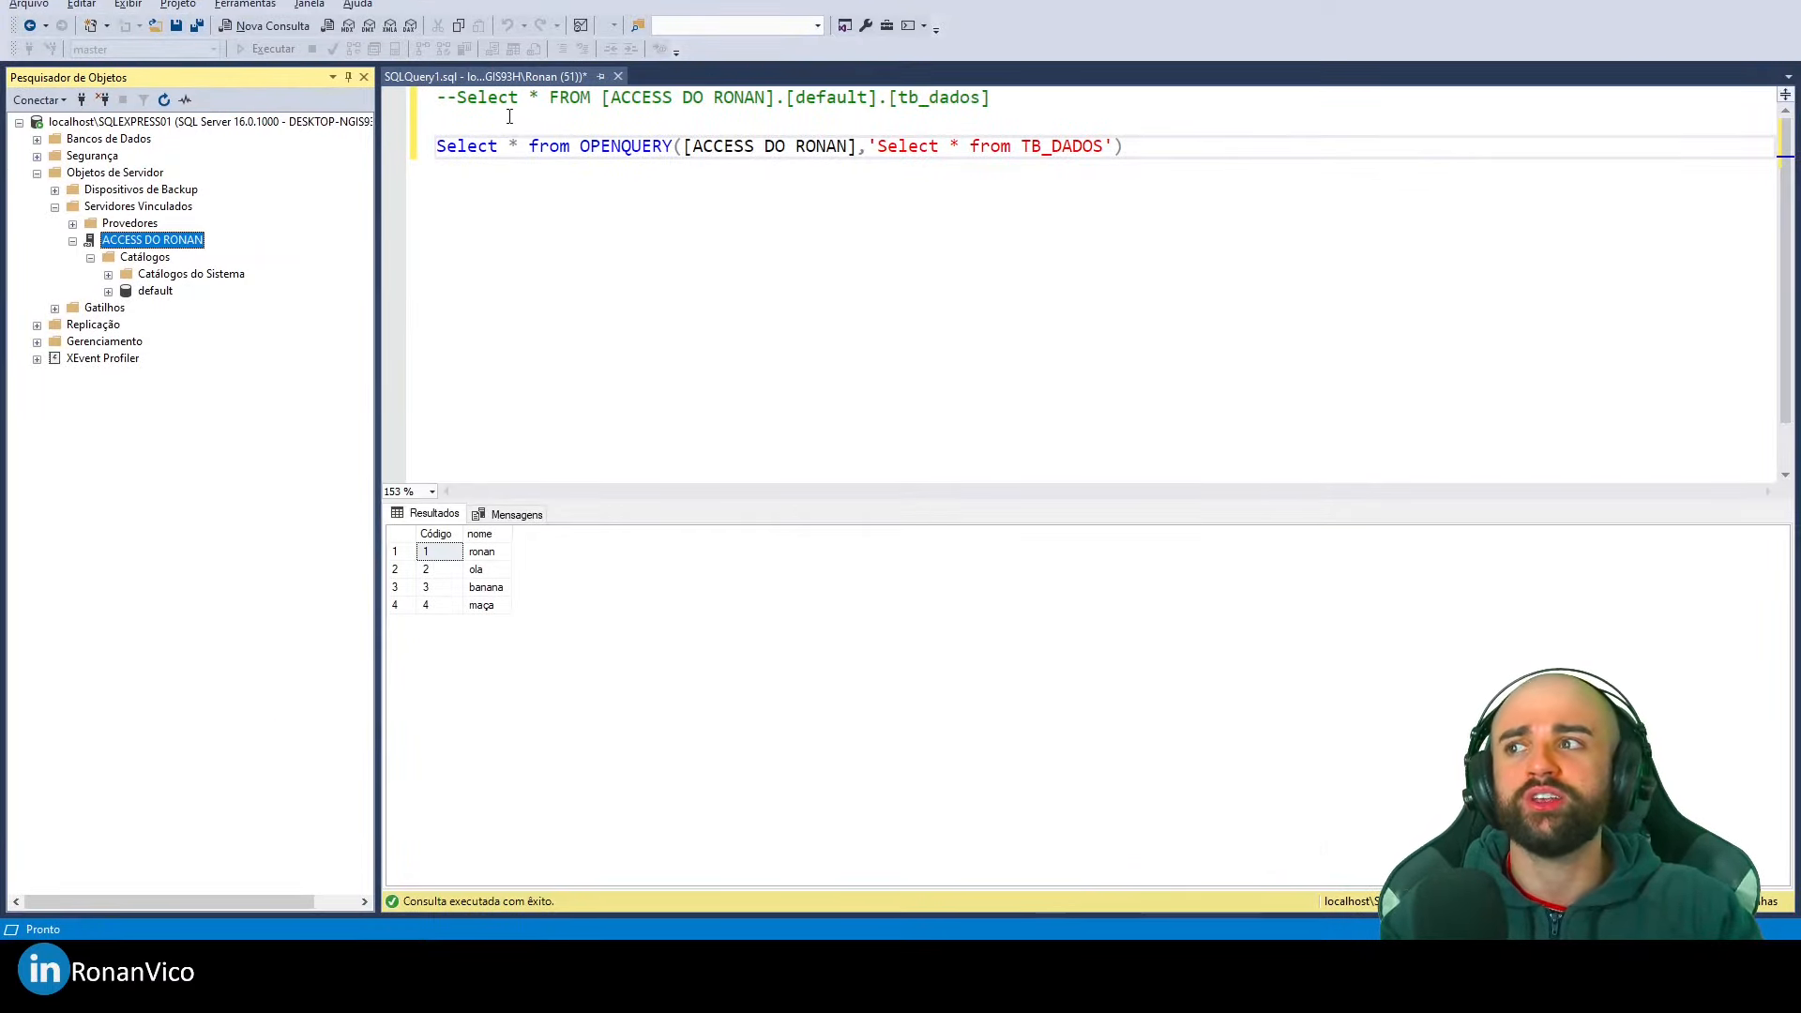
pyautogui.hotkey('ctrl', '1')
pyautogui.moveTo(1588, 149); pyautogui.dragTo(221, 141)
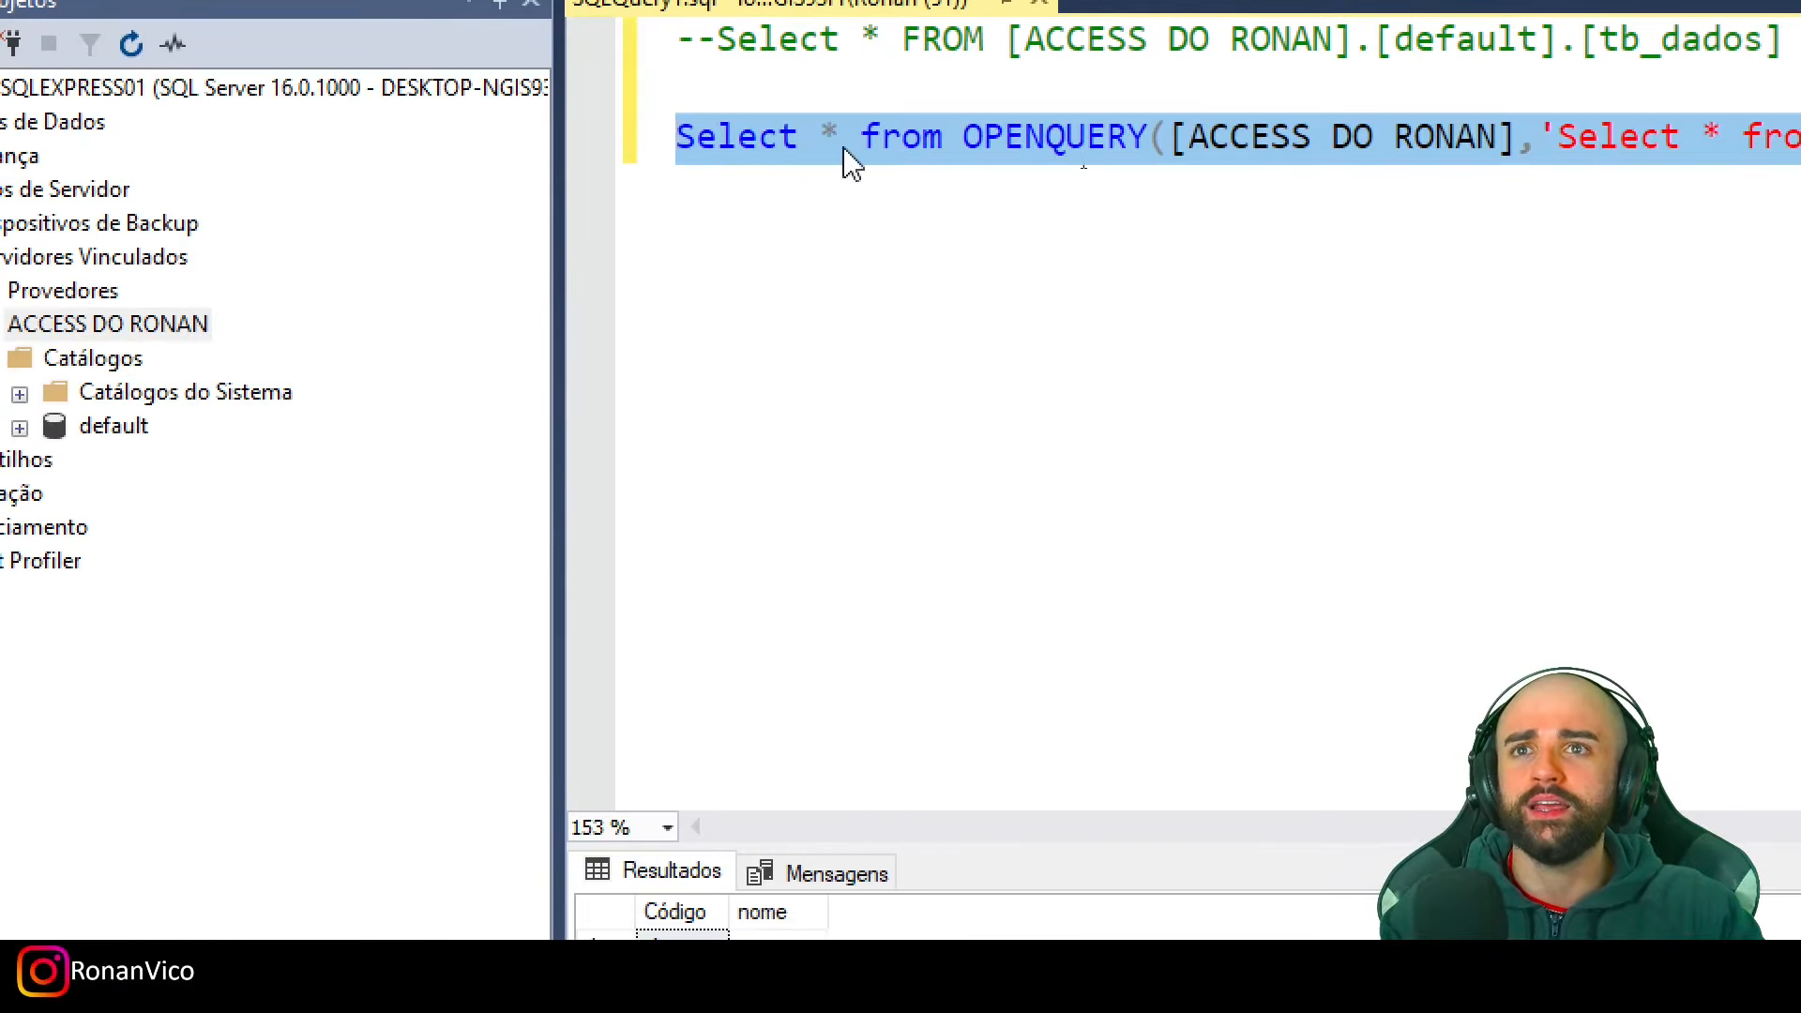
pyautogui.hotkey('ctrl', '4')
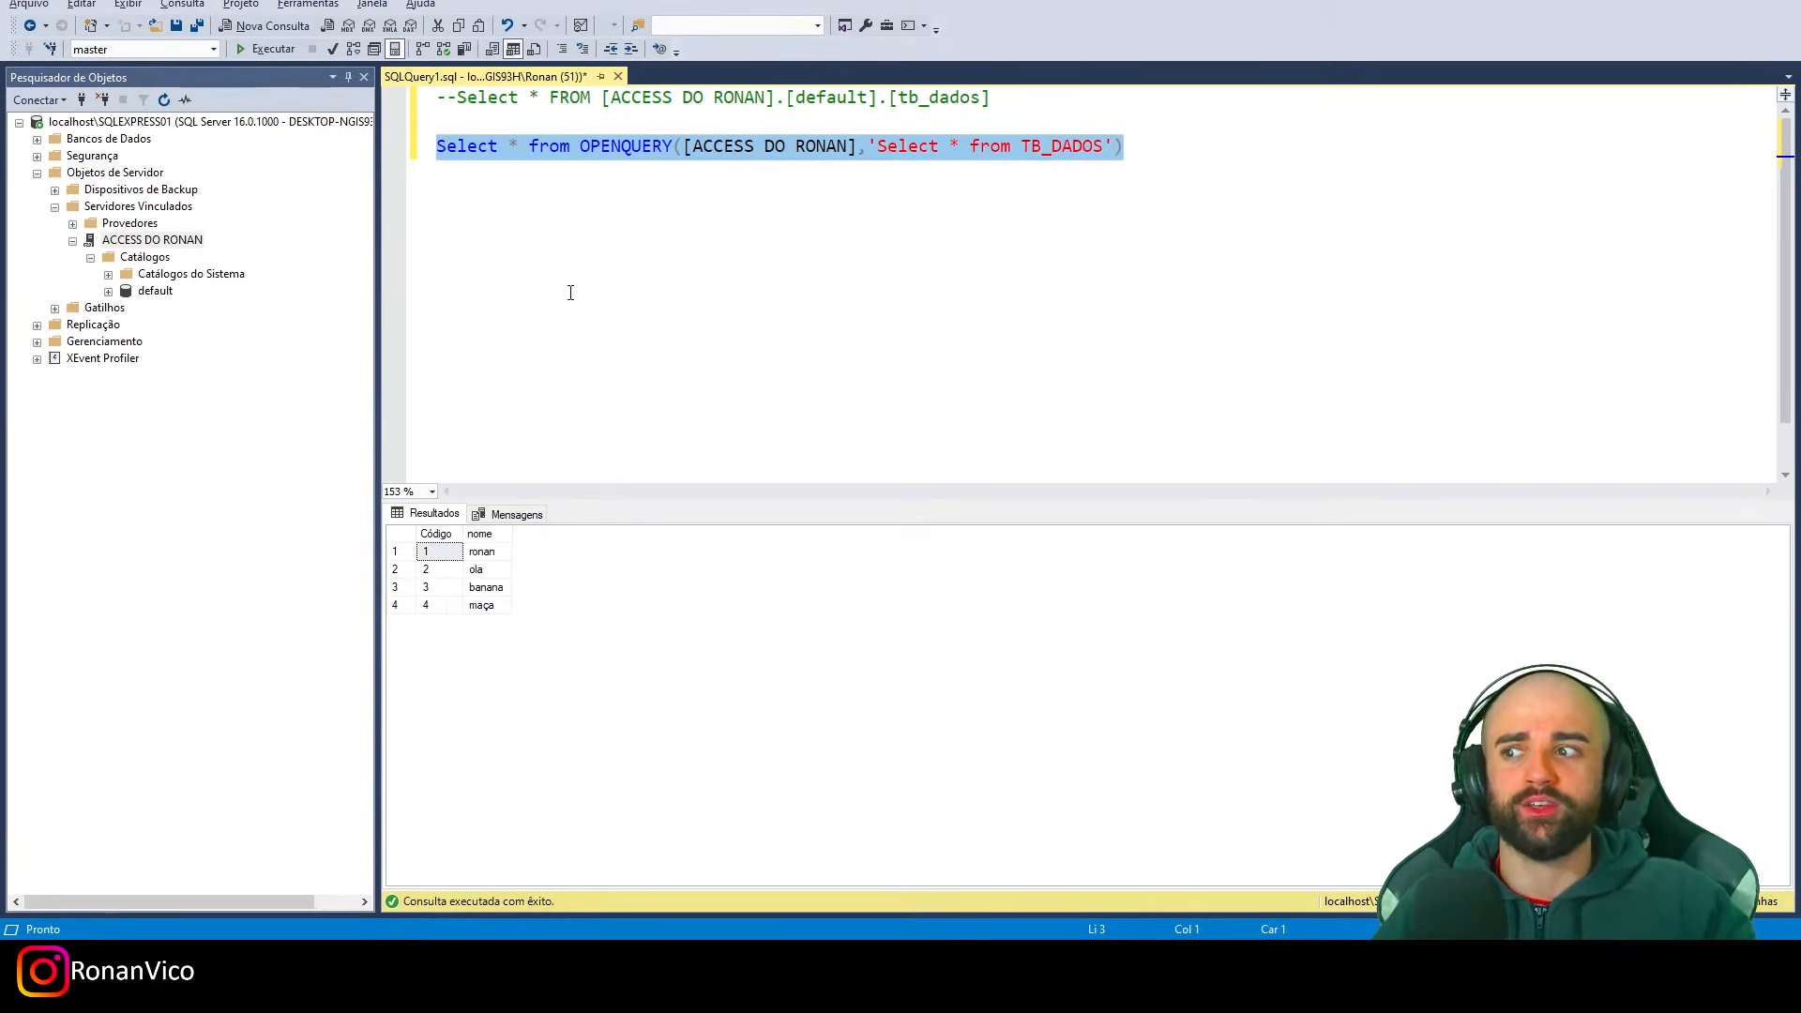
# Move the OPENQUERY call onto its own line, leaving a blank line below Select * from
pyautogui.click(434, 117)
pyautogui.click(579, 146)
pyautogui.press('Return')
pyautogui.press('Return')
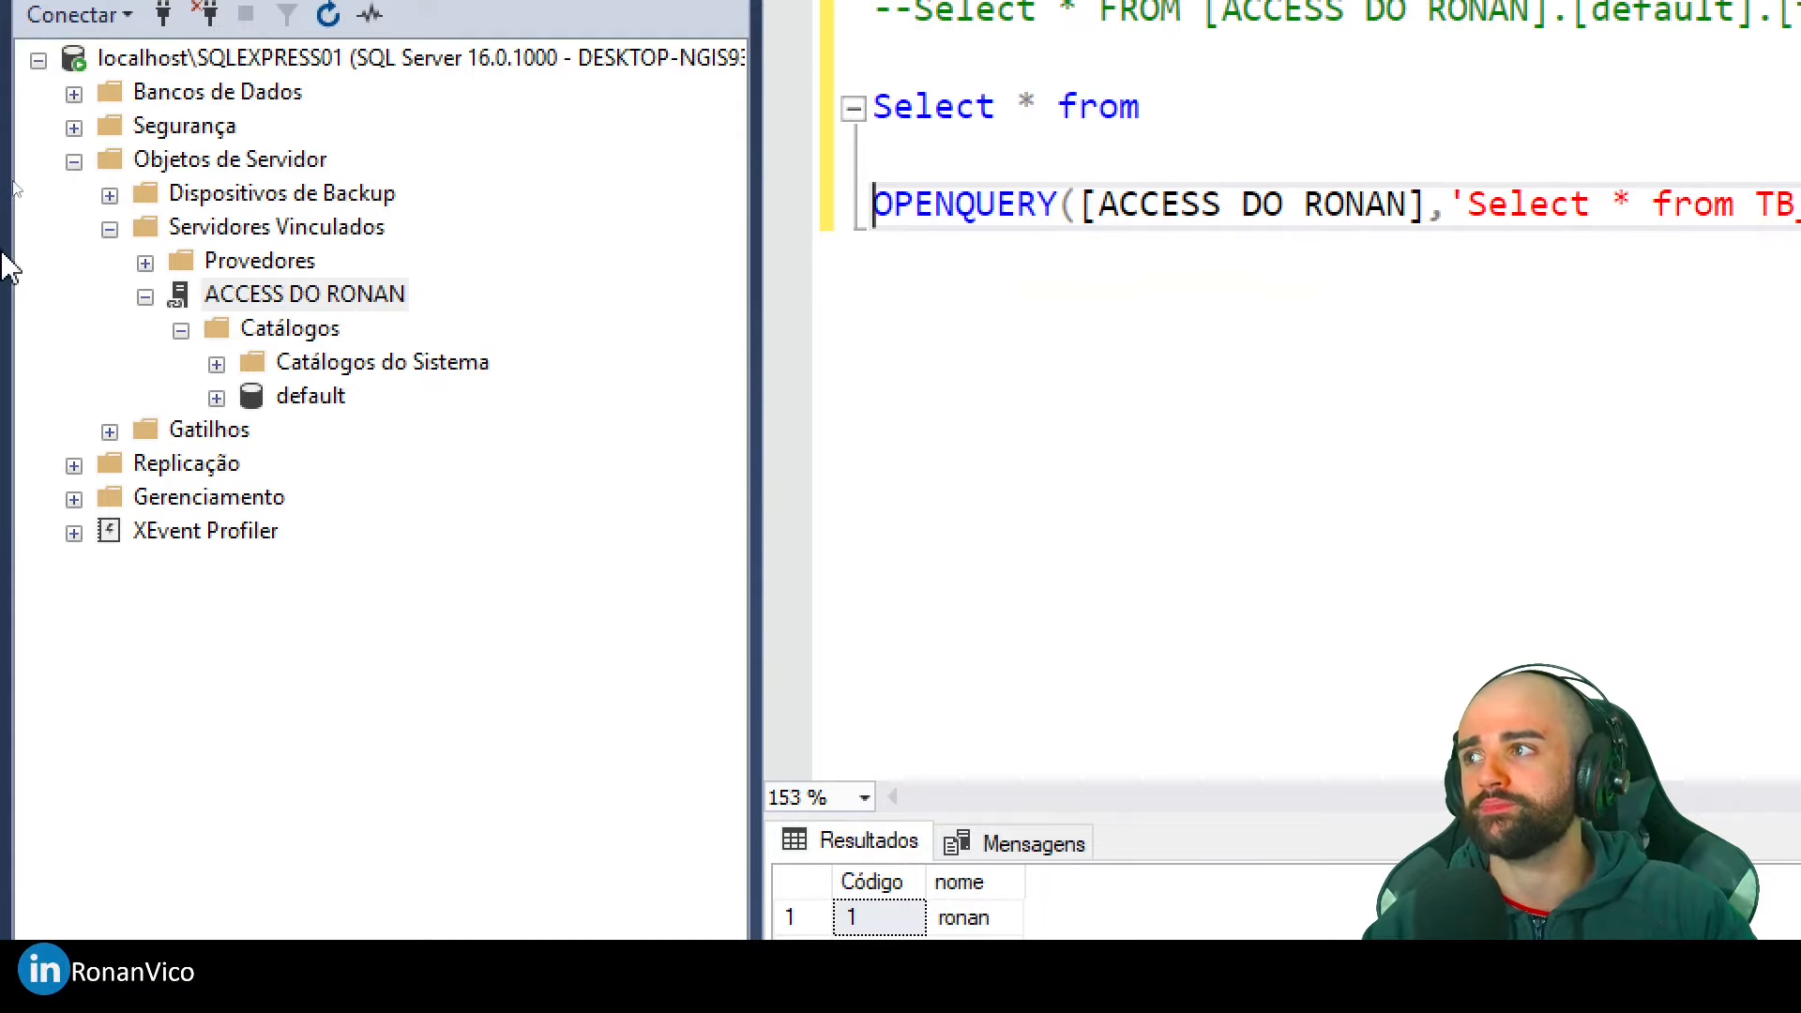
# Expand the AdventureWorksLT2019 database in the object tree and add an INNER JOIN line below the OPENQUERY call
pyautogui.click(74, 93)
pyautogui.click(109, 196)
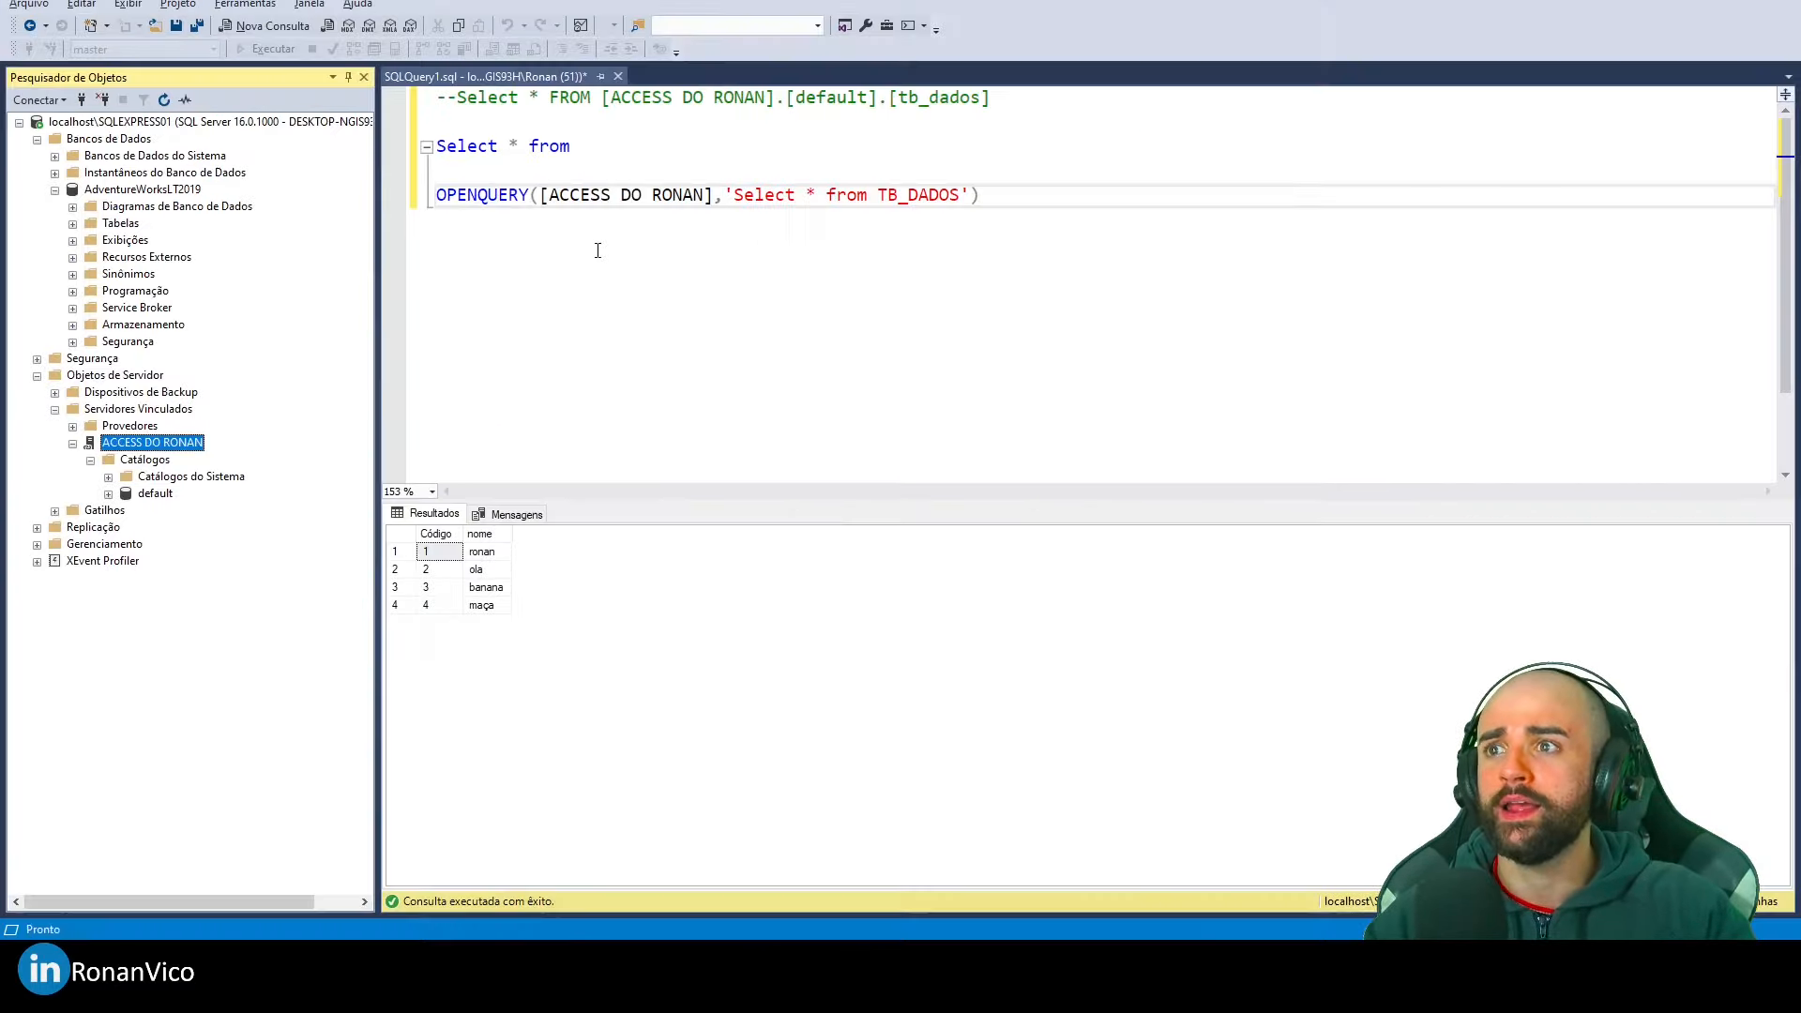
pyautogui.click(590, 216)
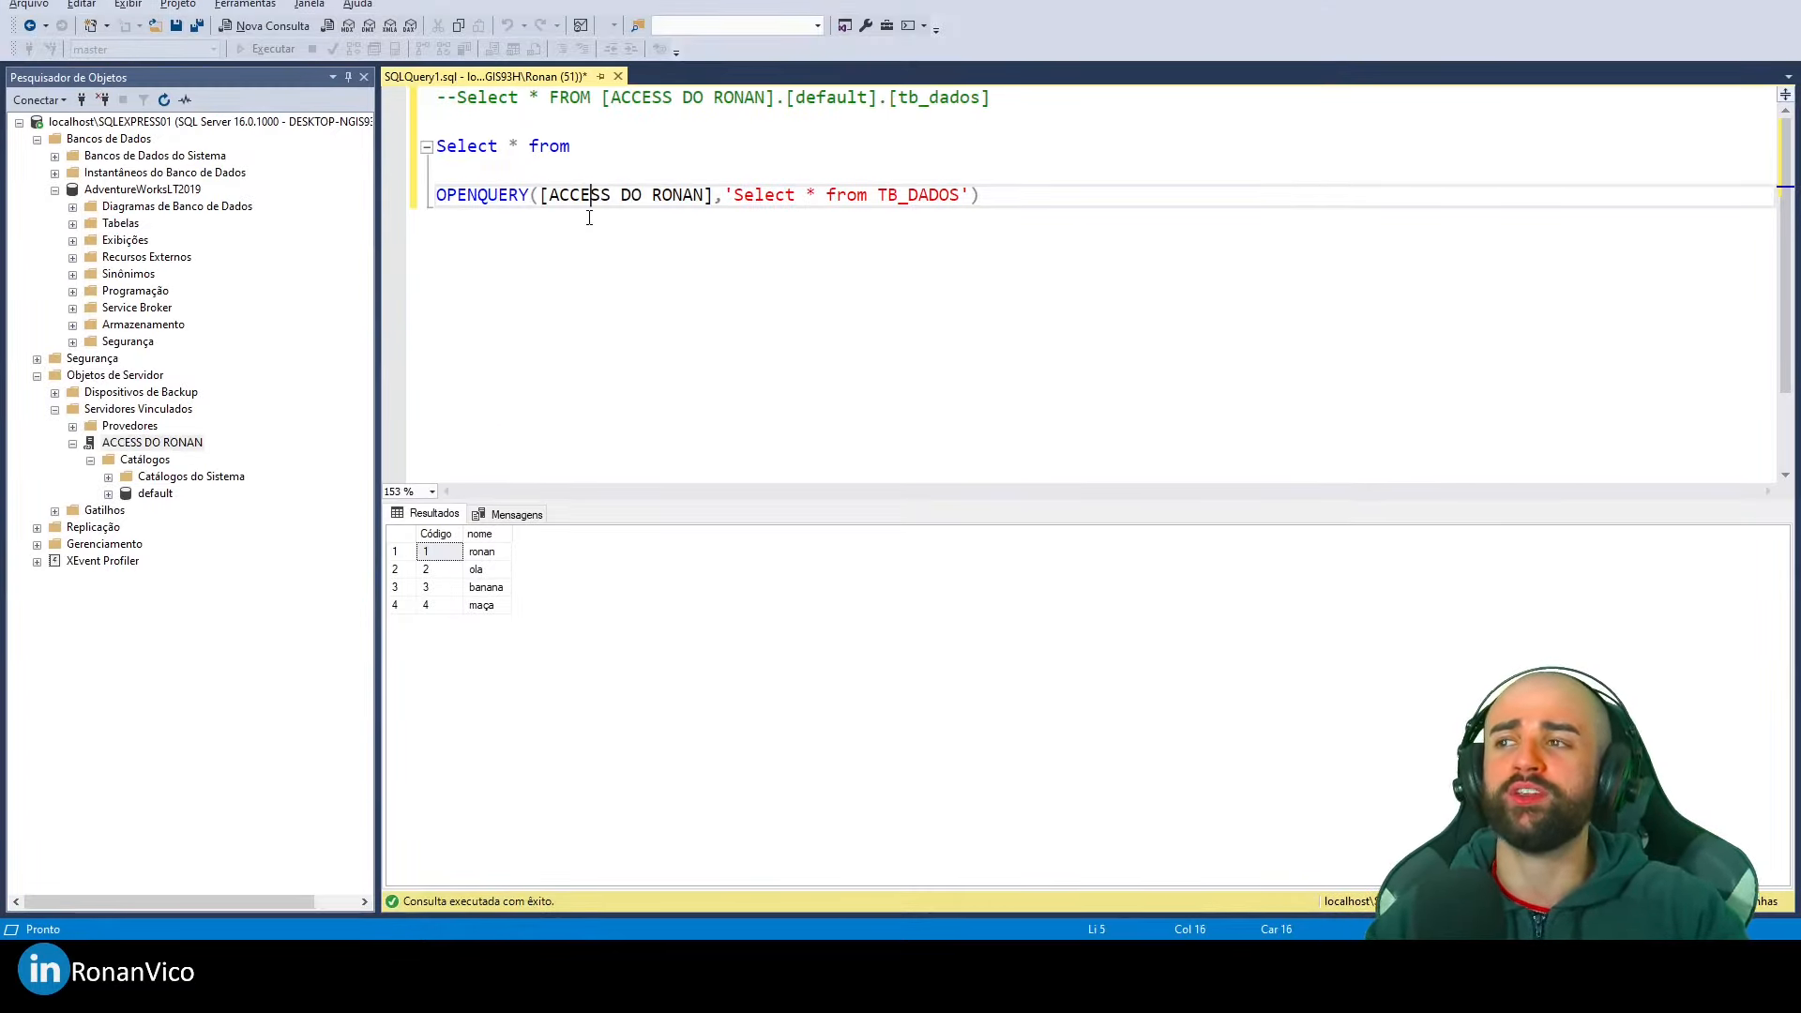
pyautogui.press('End')
pyautogui.press('Return')
pyautogui.press('Return')
pyautogui.write('INNER JOIN')
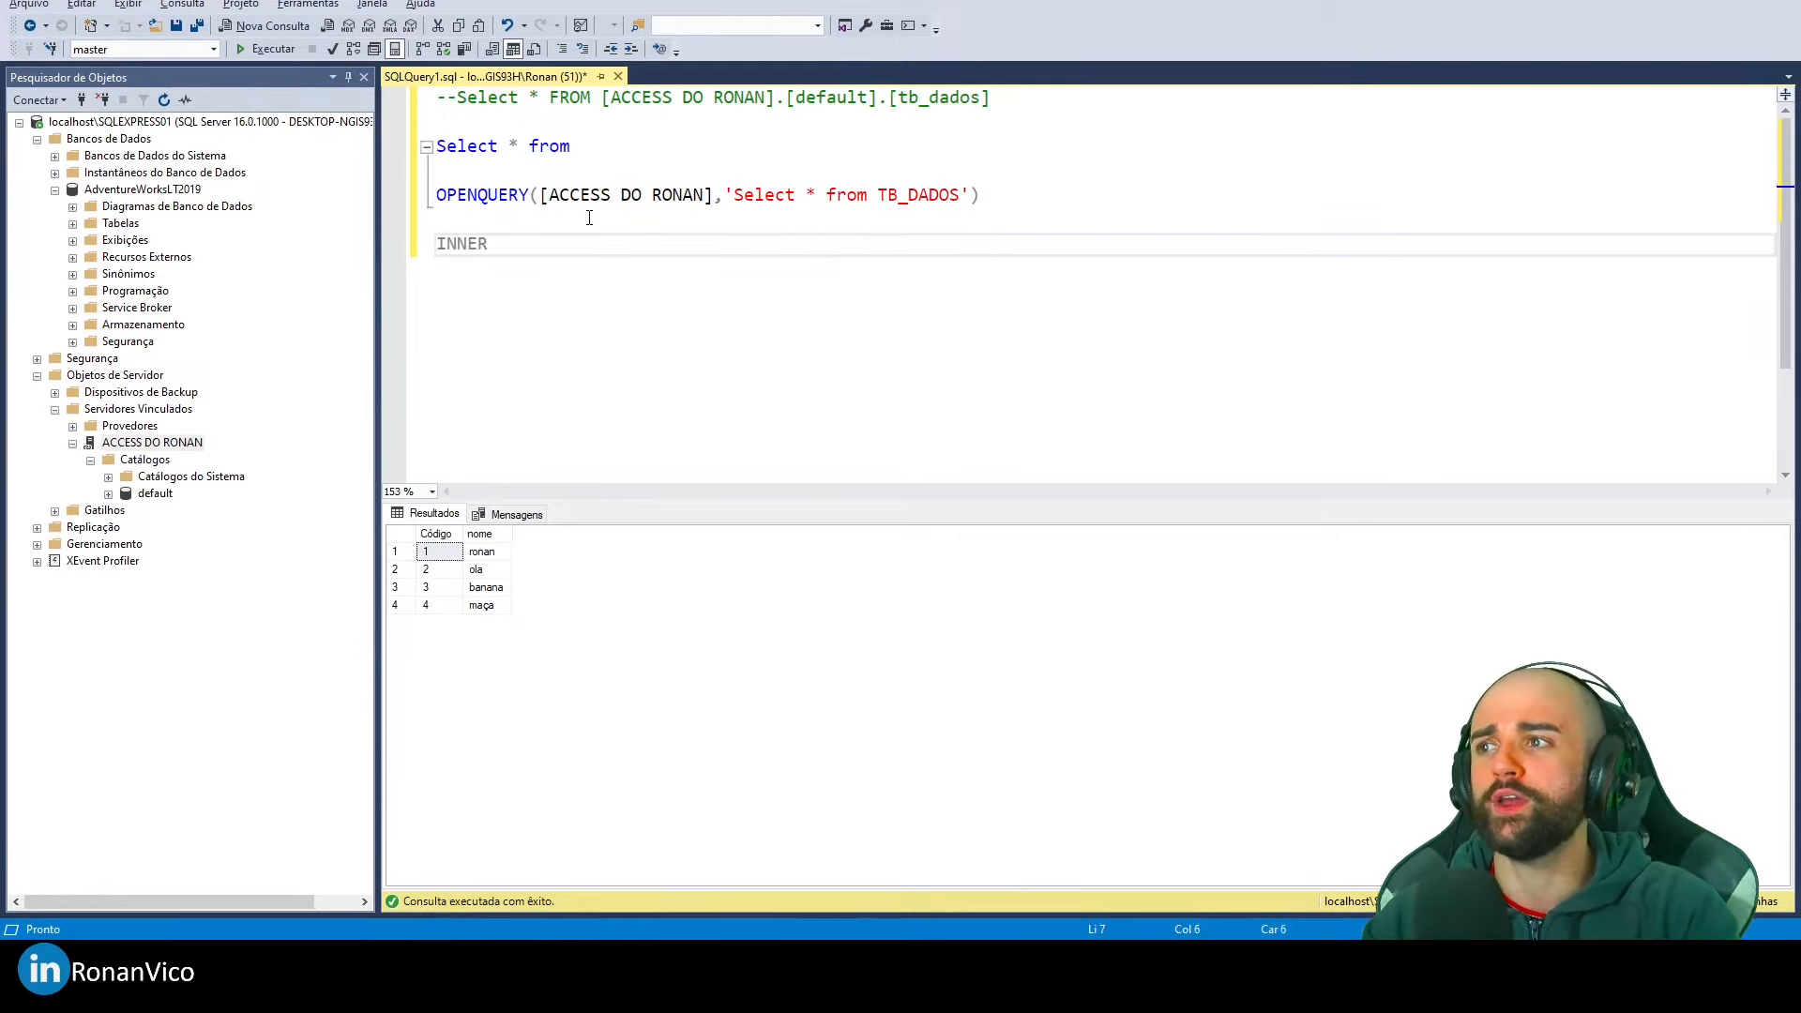
pyautogui.press('Return')
pyautogui.press('Return')
# Below INNER JOIN, enter [AdventureWorksLT2019].[dbo].tb_exemplo as the joined table
pyautogui.write('[D')
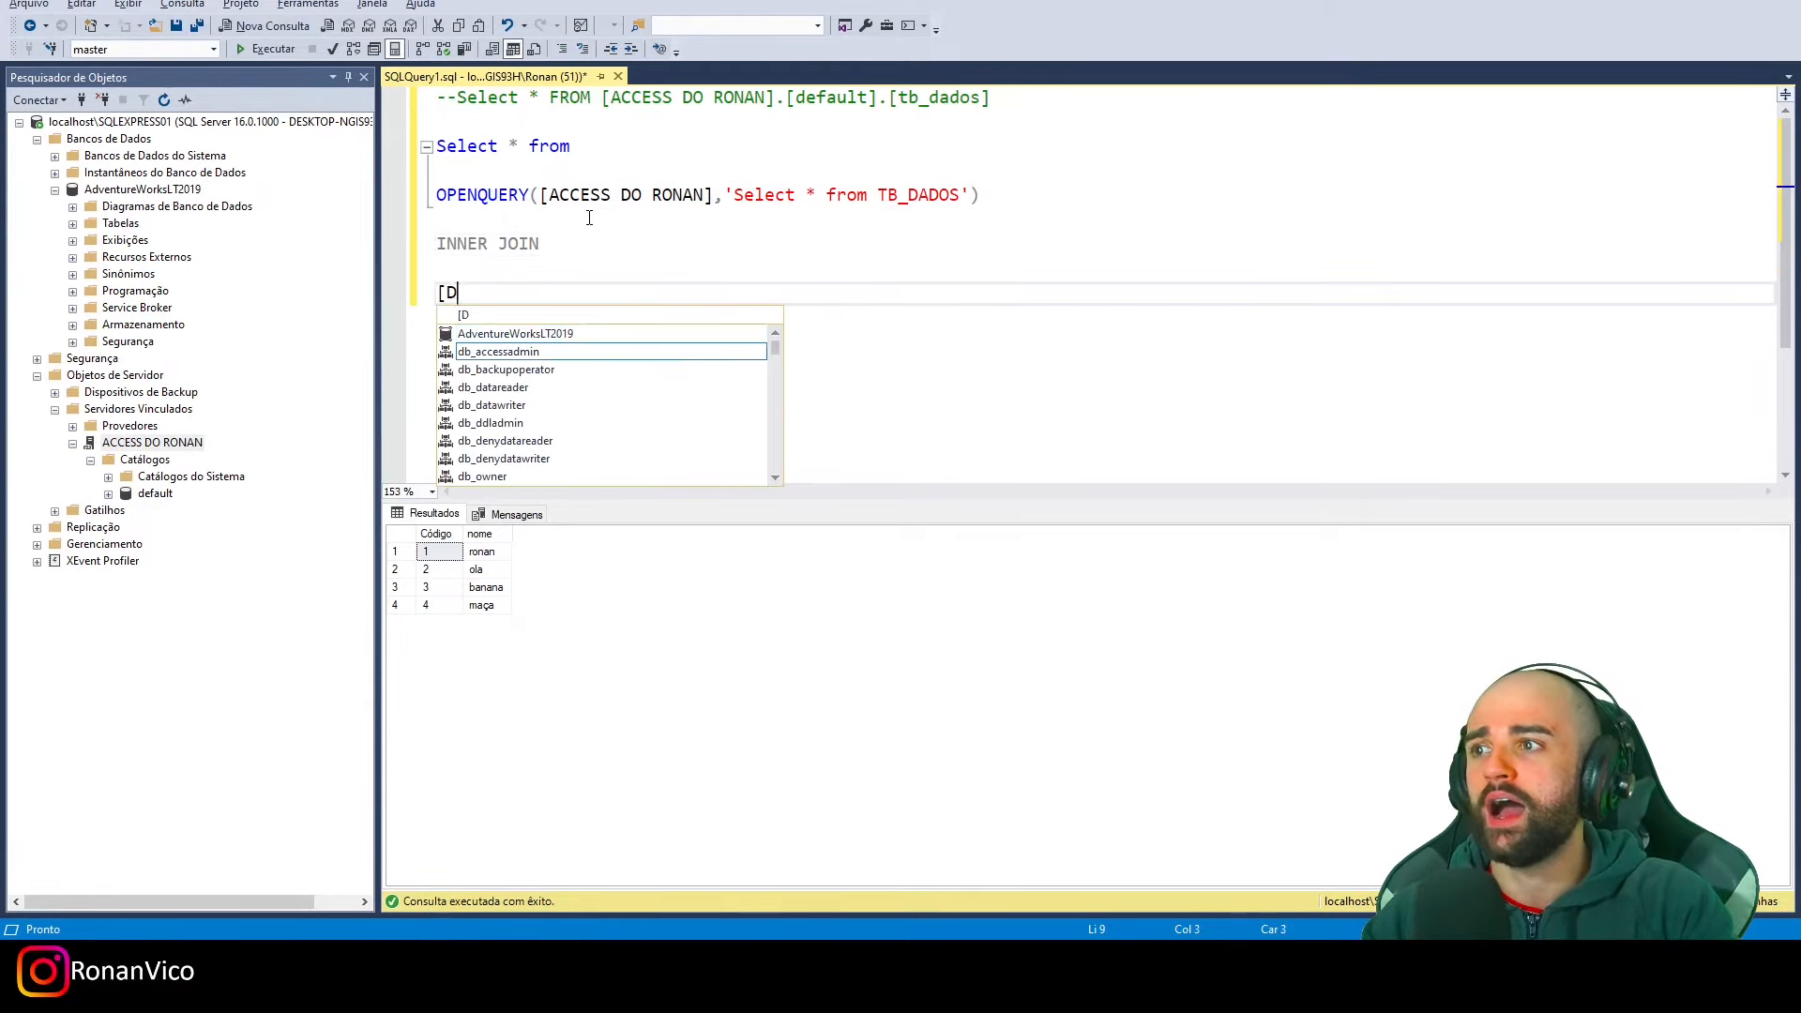
pyautogui.press('Tab')
pyautogui.write('.')
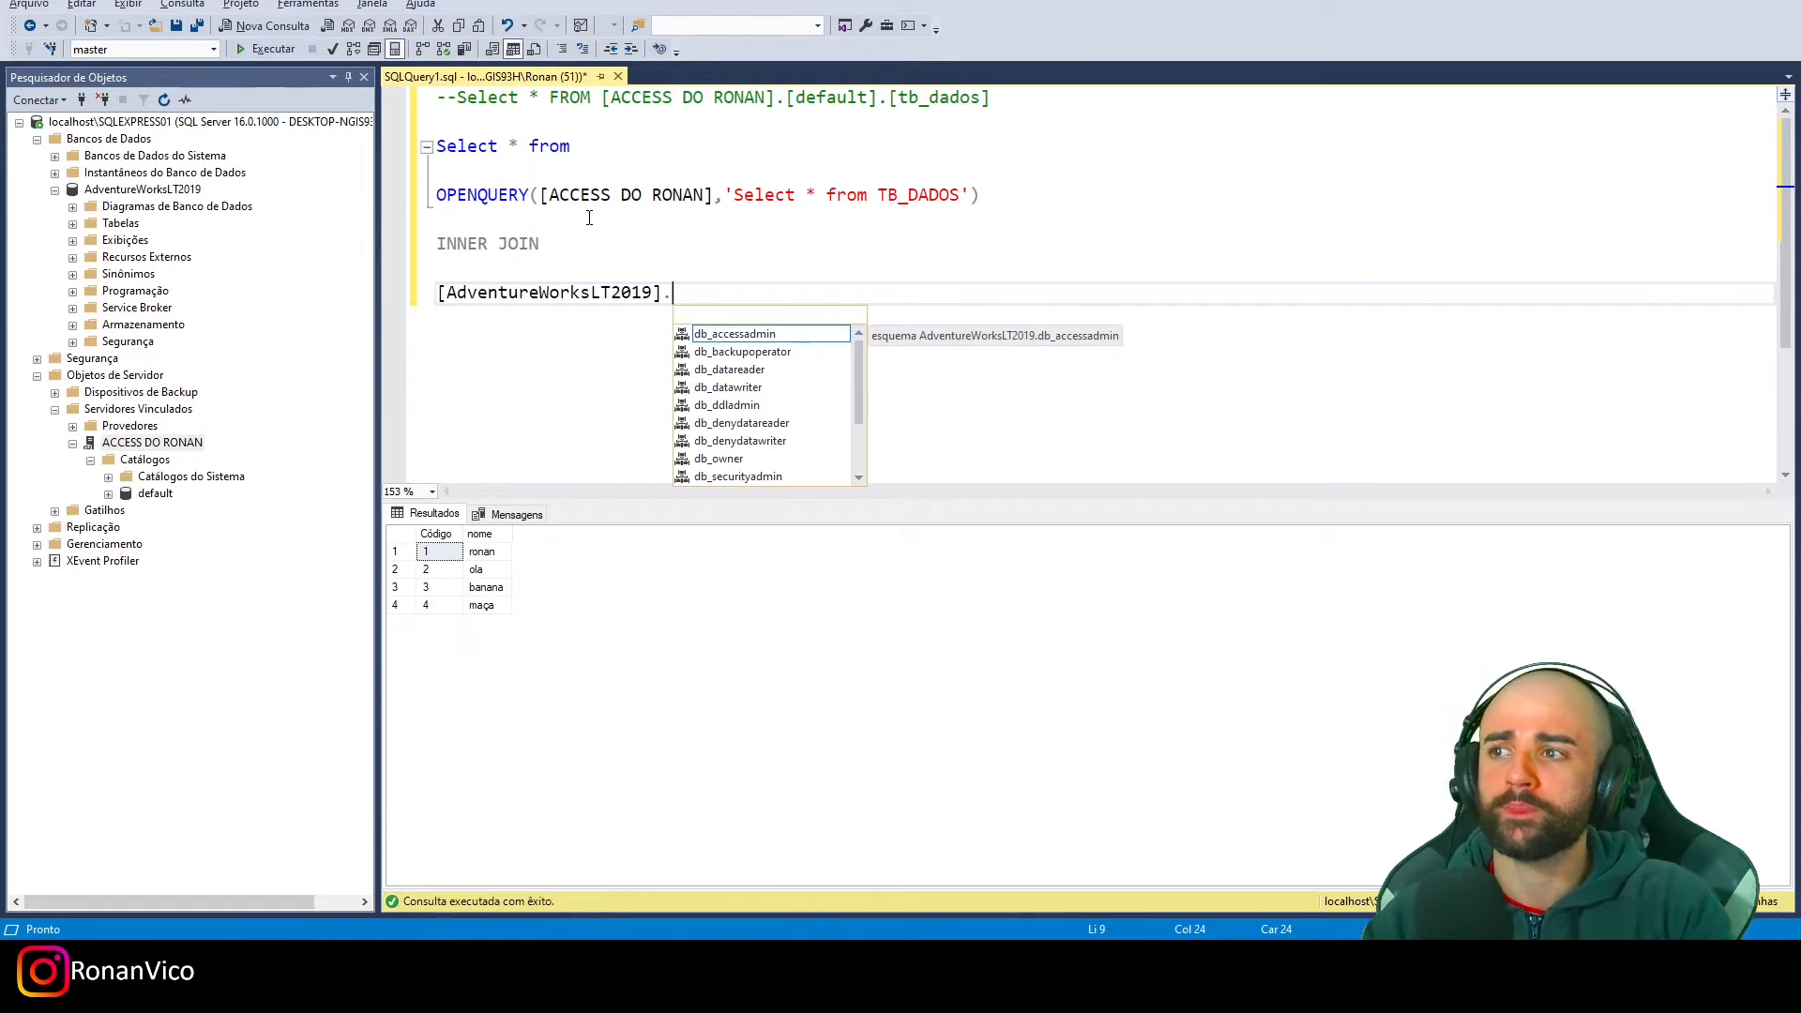
pyautogui.write('[dbo].')
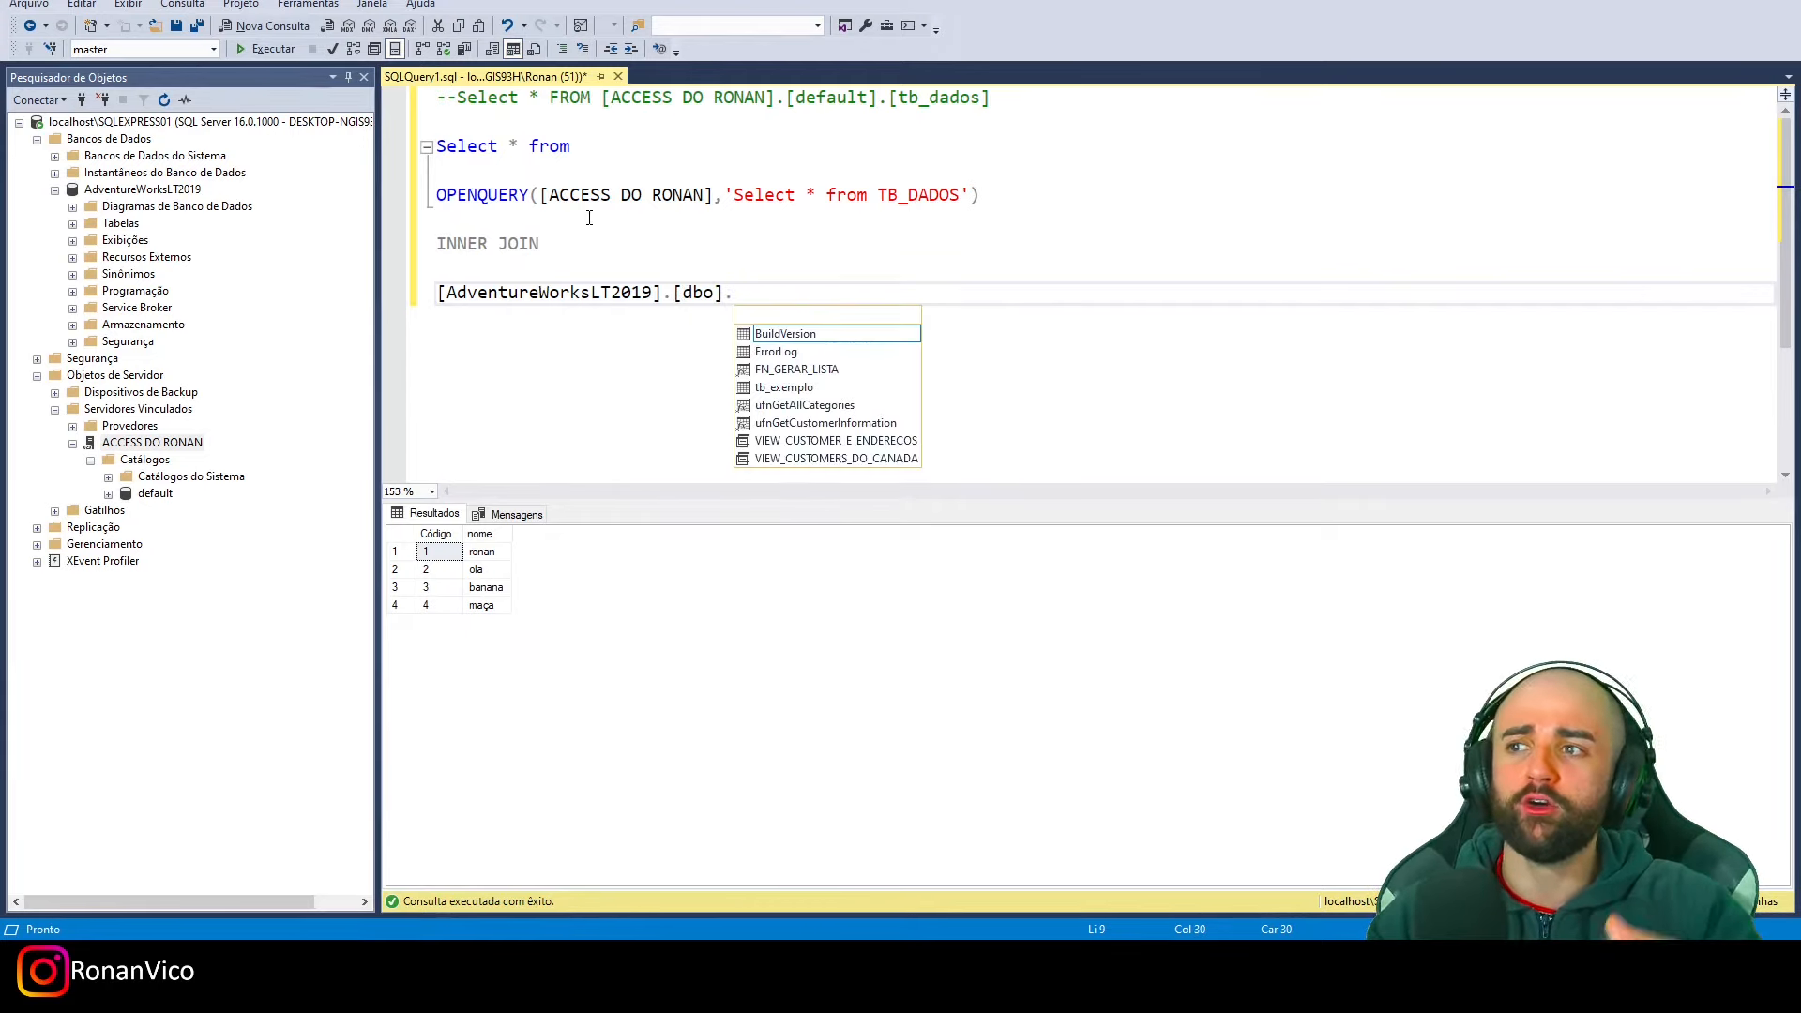
pyautogui.press('Down')
pyautogui.press('Tab')
pyautogui.press('Return')
pyautogui.press('Return')
pyautogui.press('Up')
pyautogui.press('Up')
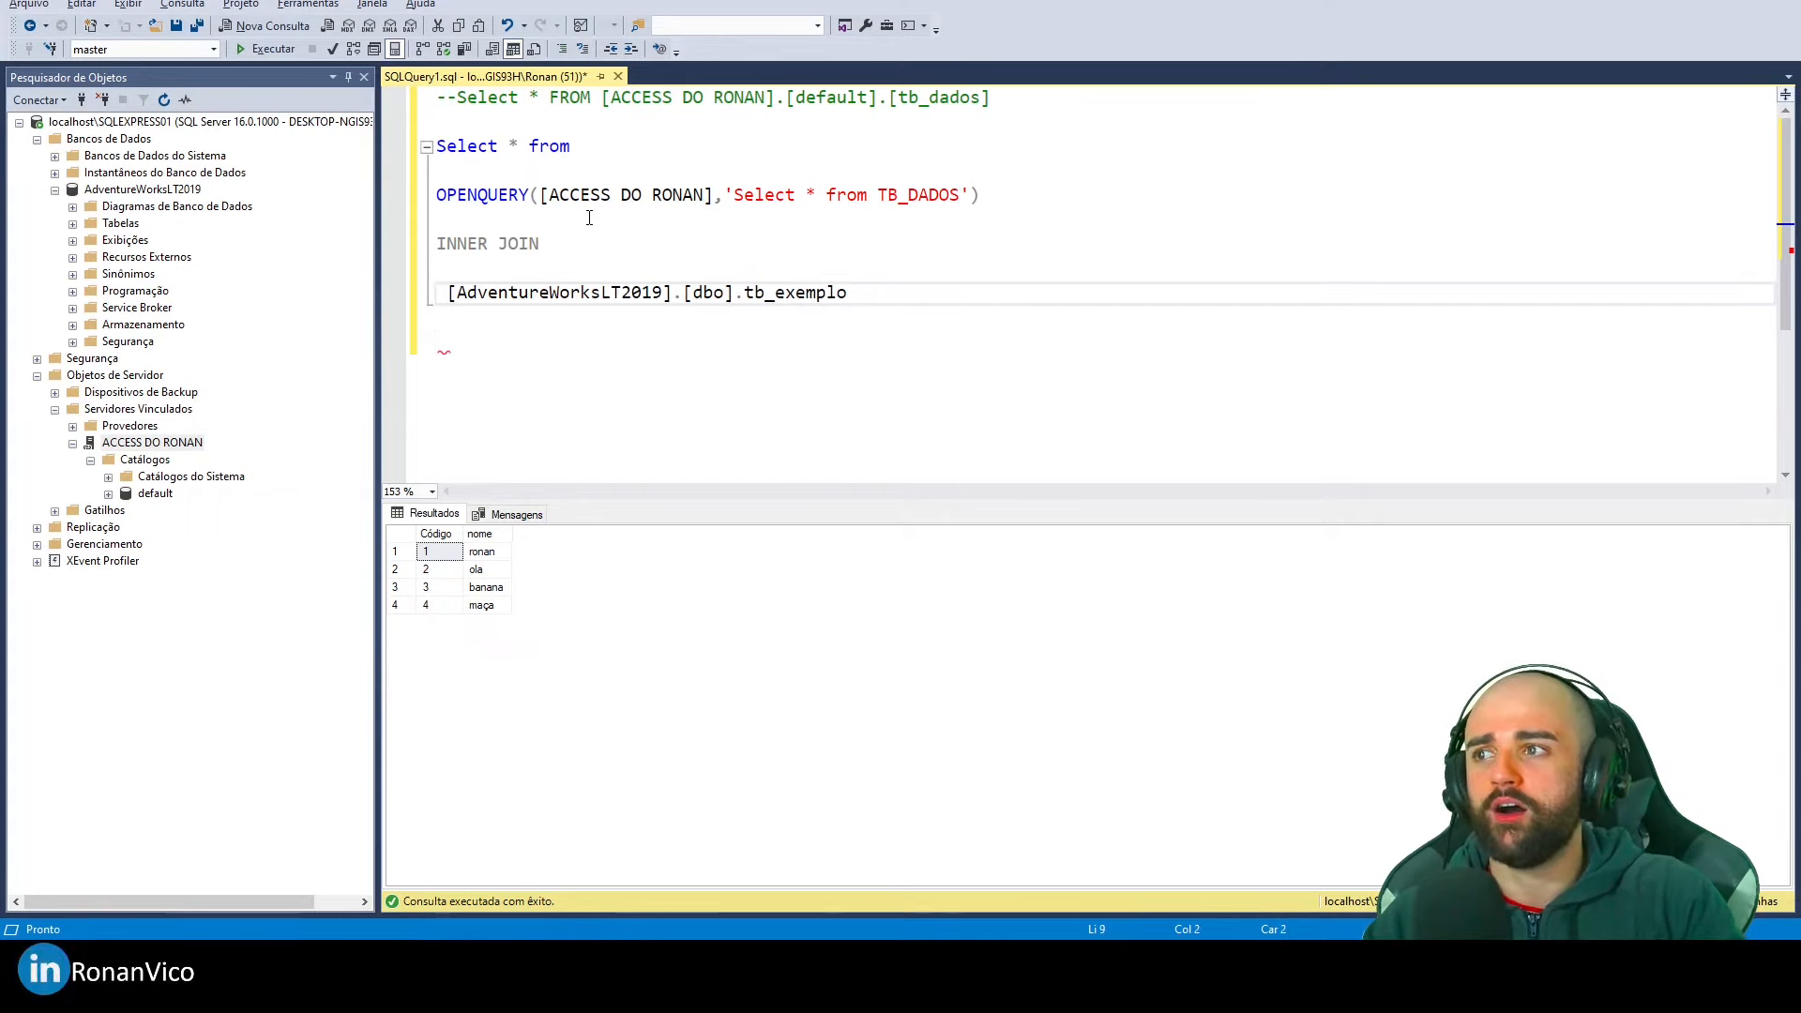
# Alias the tb_exemplo table As X and the OPENQUERY result as B
pyautogui.press('End')
pyautogui.write('As X')
pyautogui.click(999, 192)
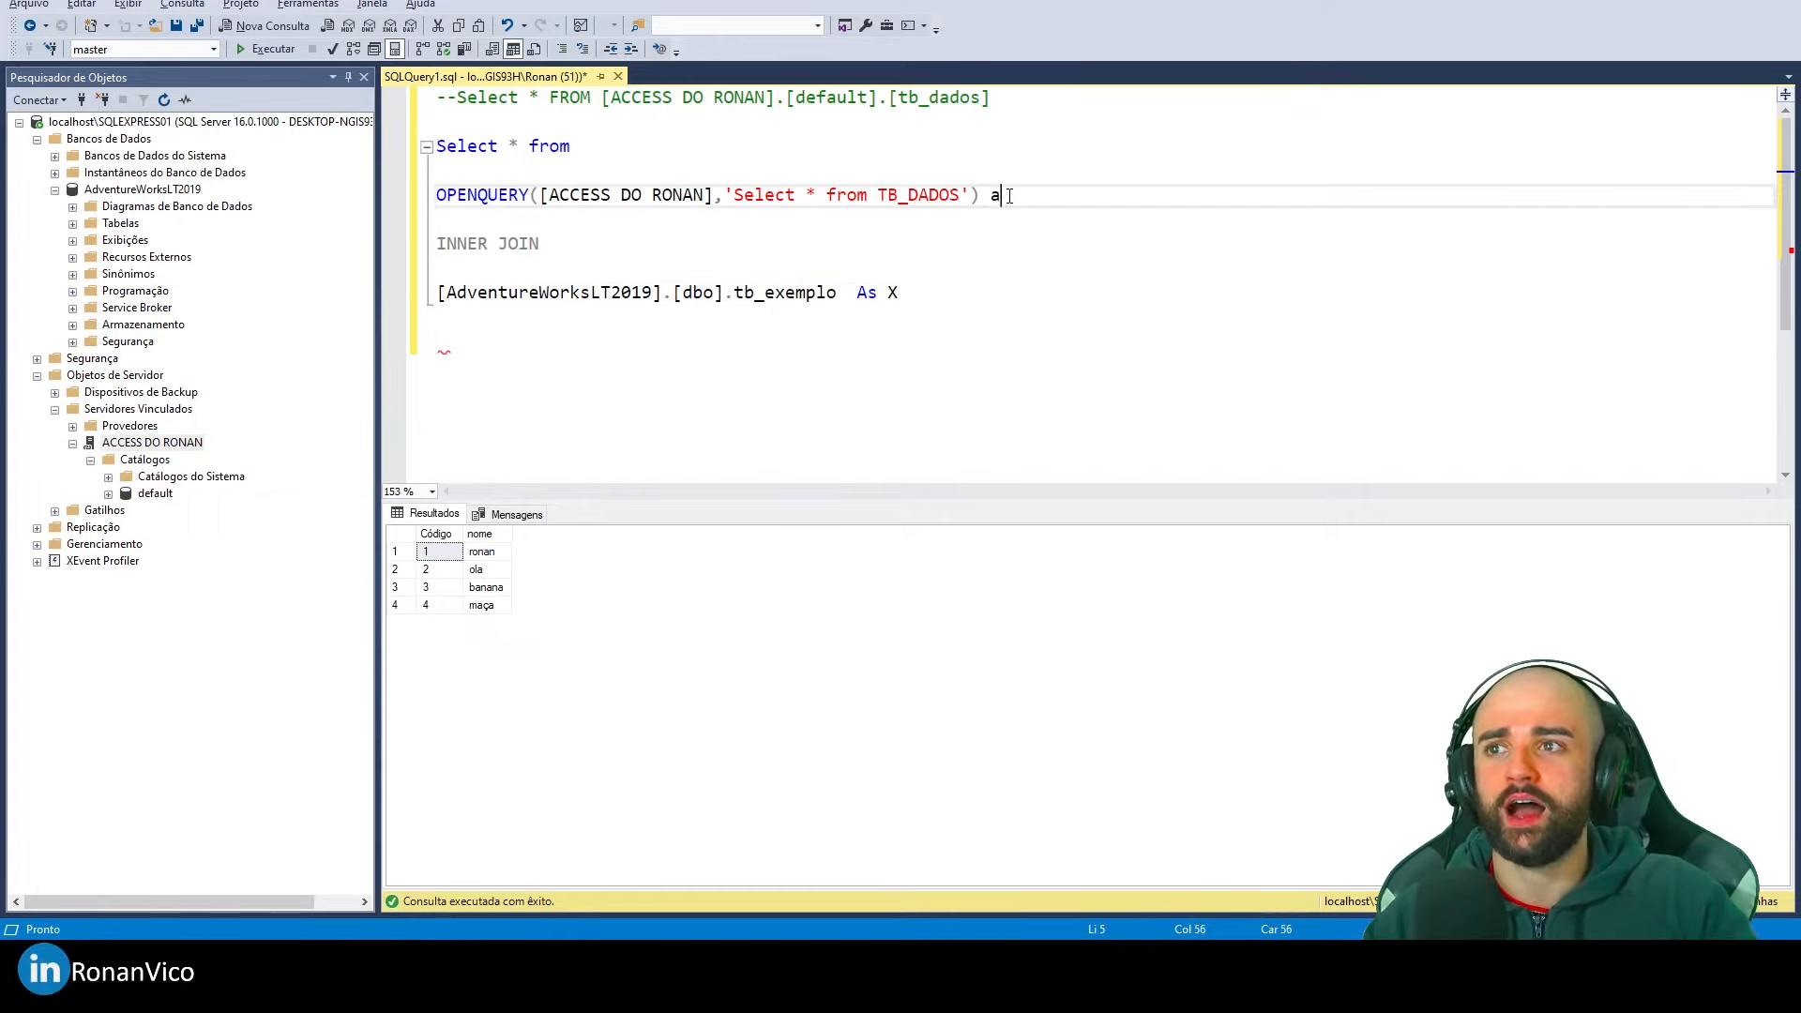
pyautogui.write('as B')
# Add an on clause below tb_exemplo with the condition A.[Código] = X.ID and execute the query
pyautogui.click(686, 369)
pyautogui.write('on')
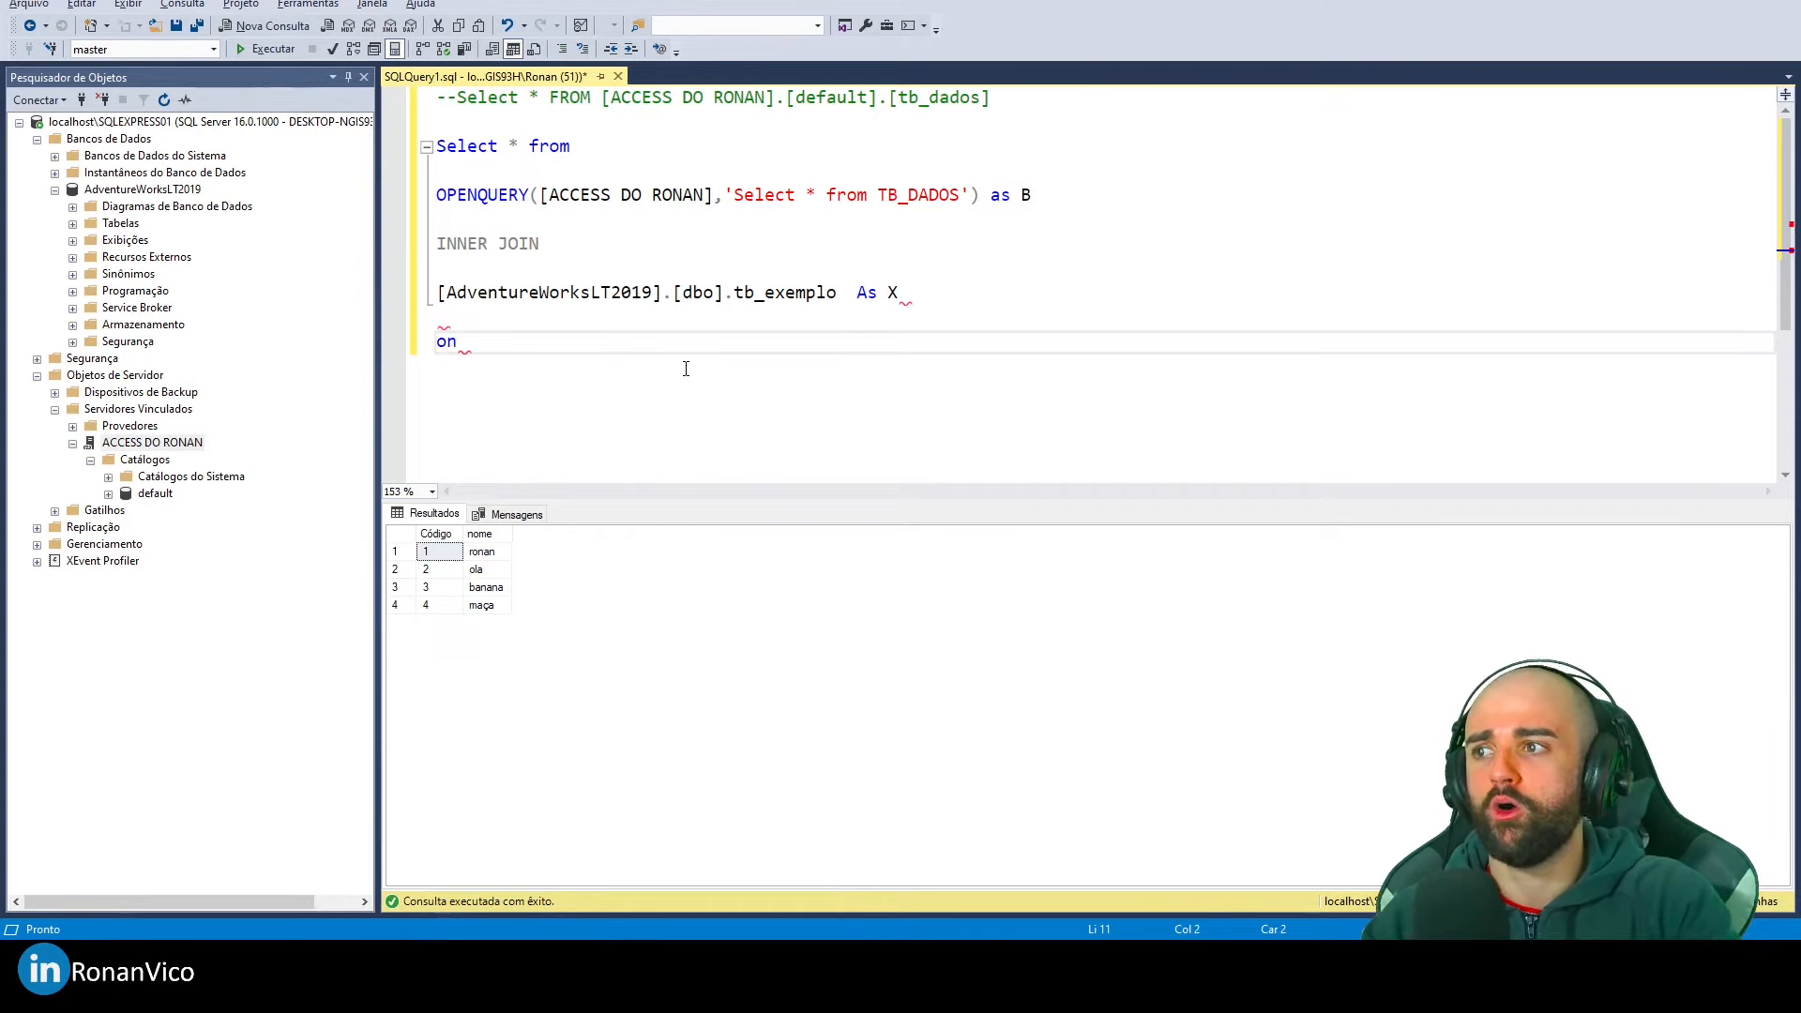
pyautogui.press('Return')
pyautogui.write('A.')
pyautogui.write('[Cód')
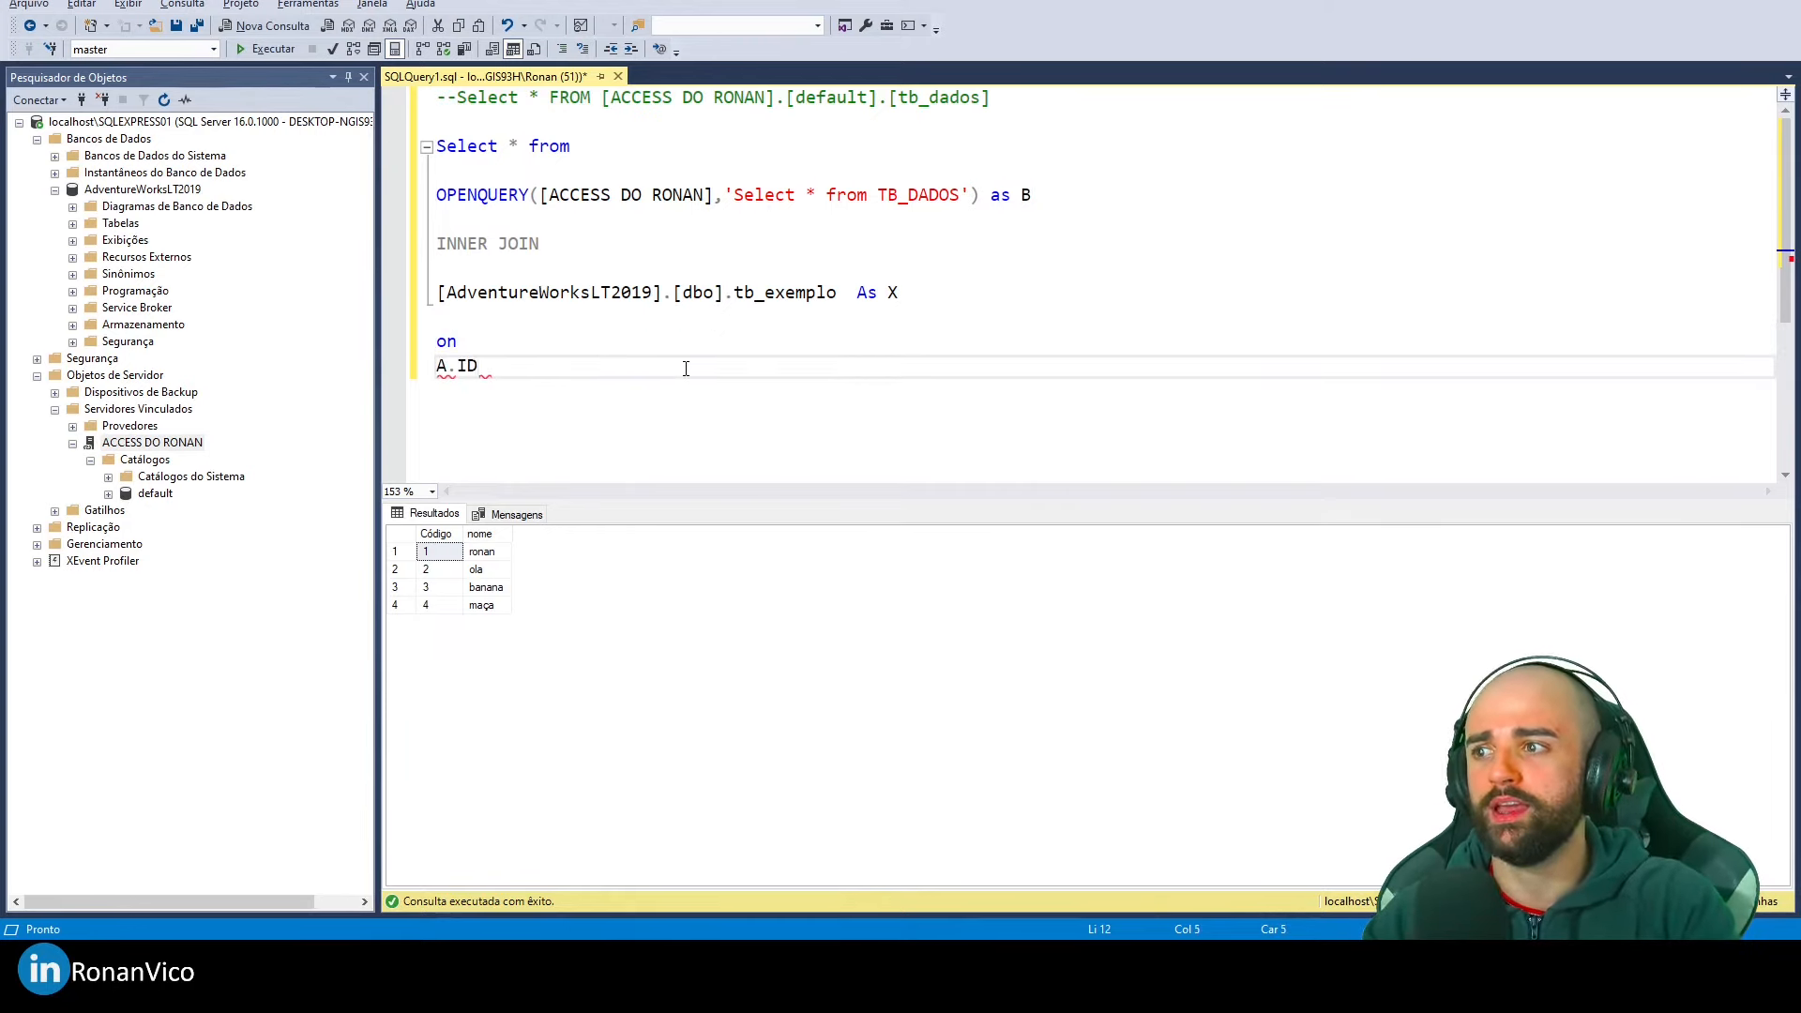
pyautogui.write('igo] = X')
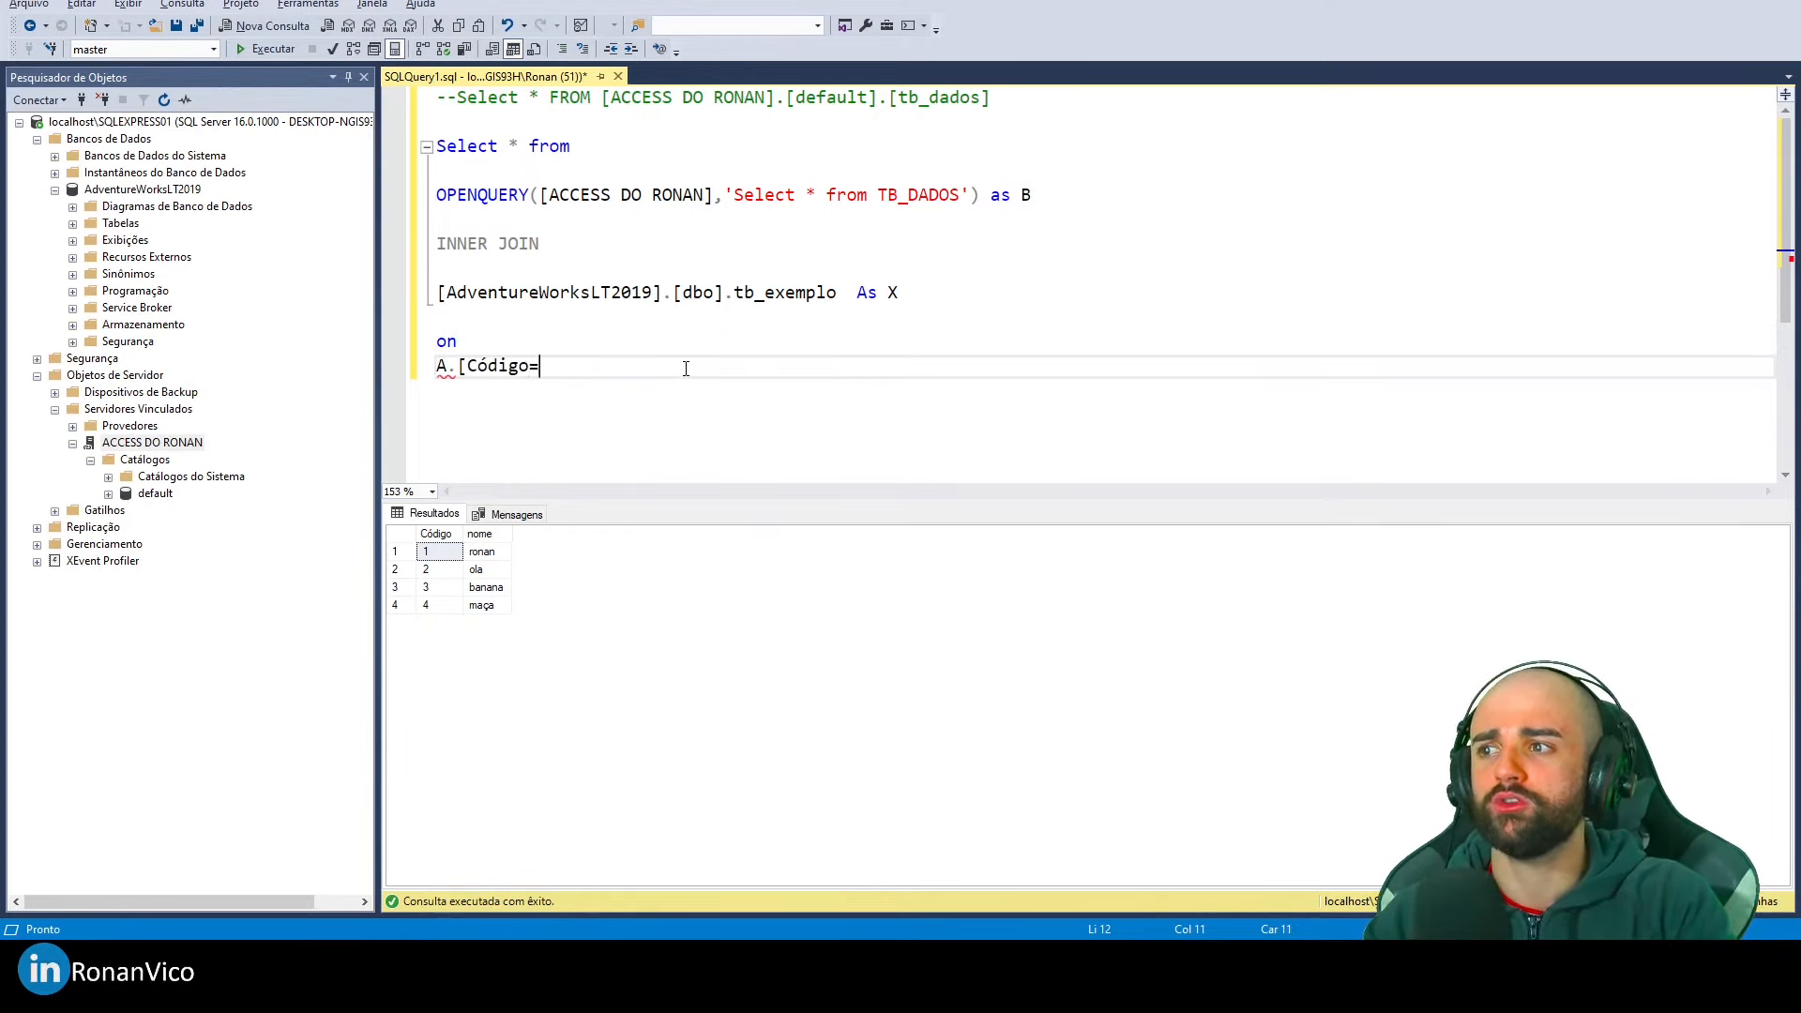
pyautogui.press('Escape')
pyautogui.write('.ID')
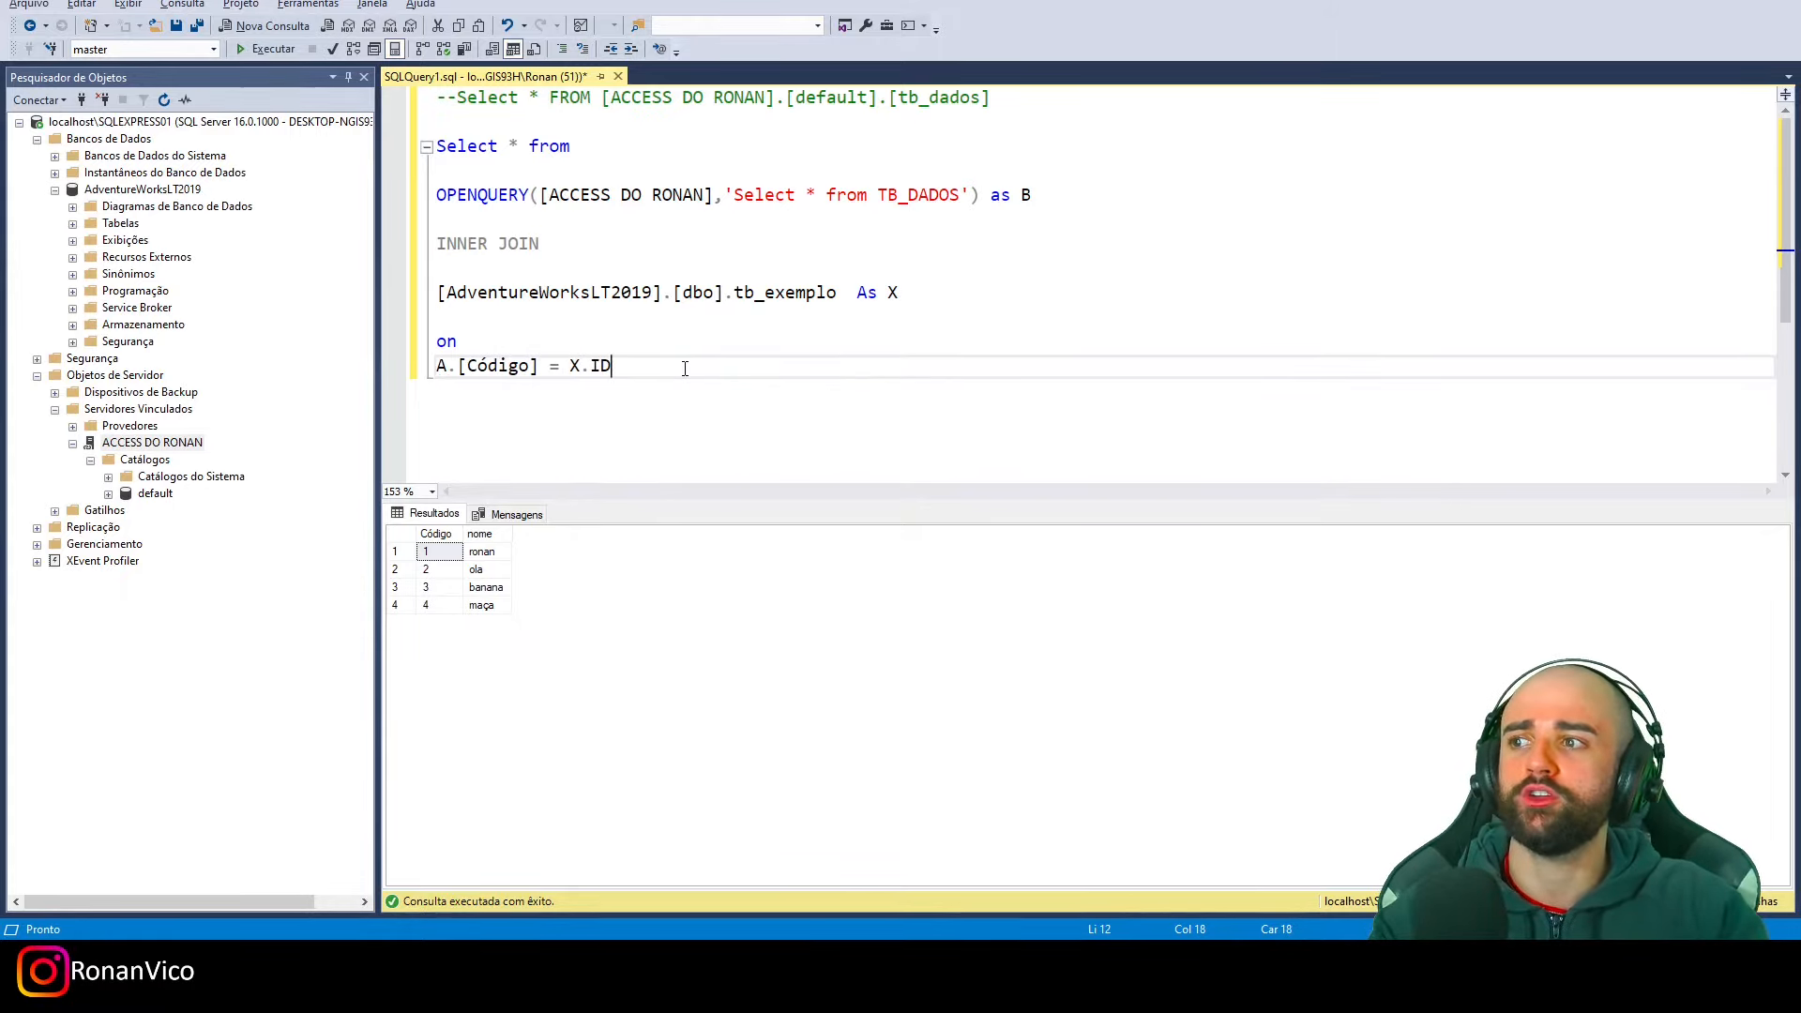
pyautogui.press('F5')
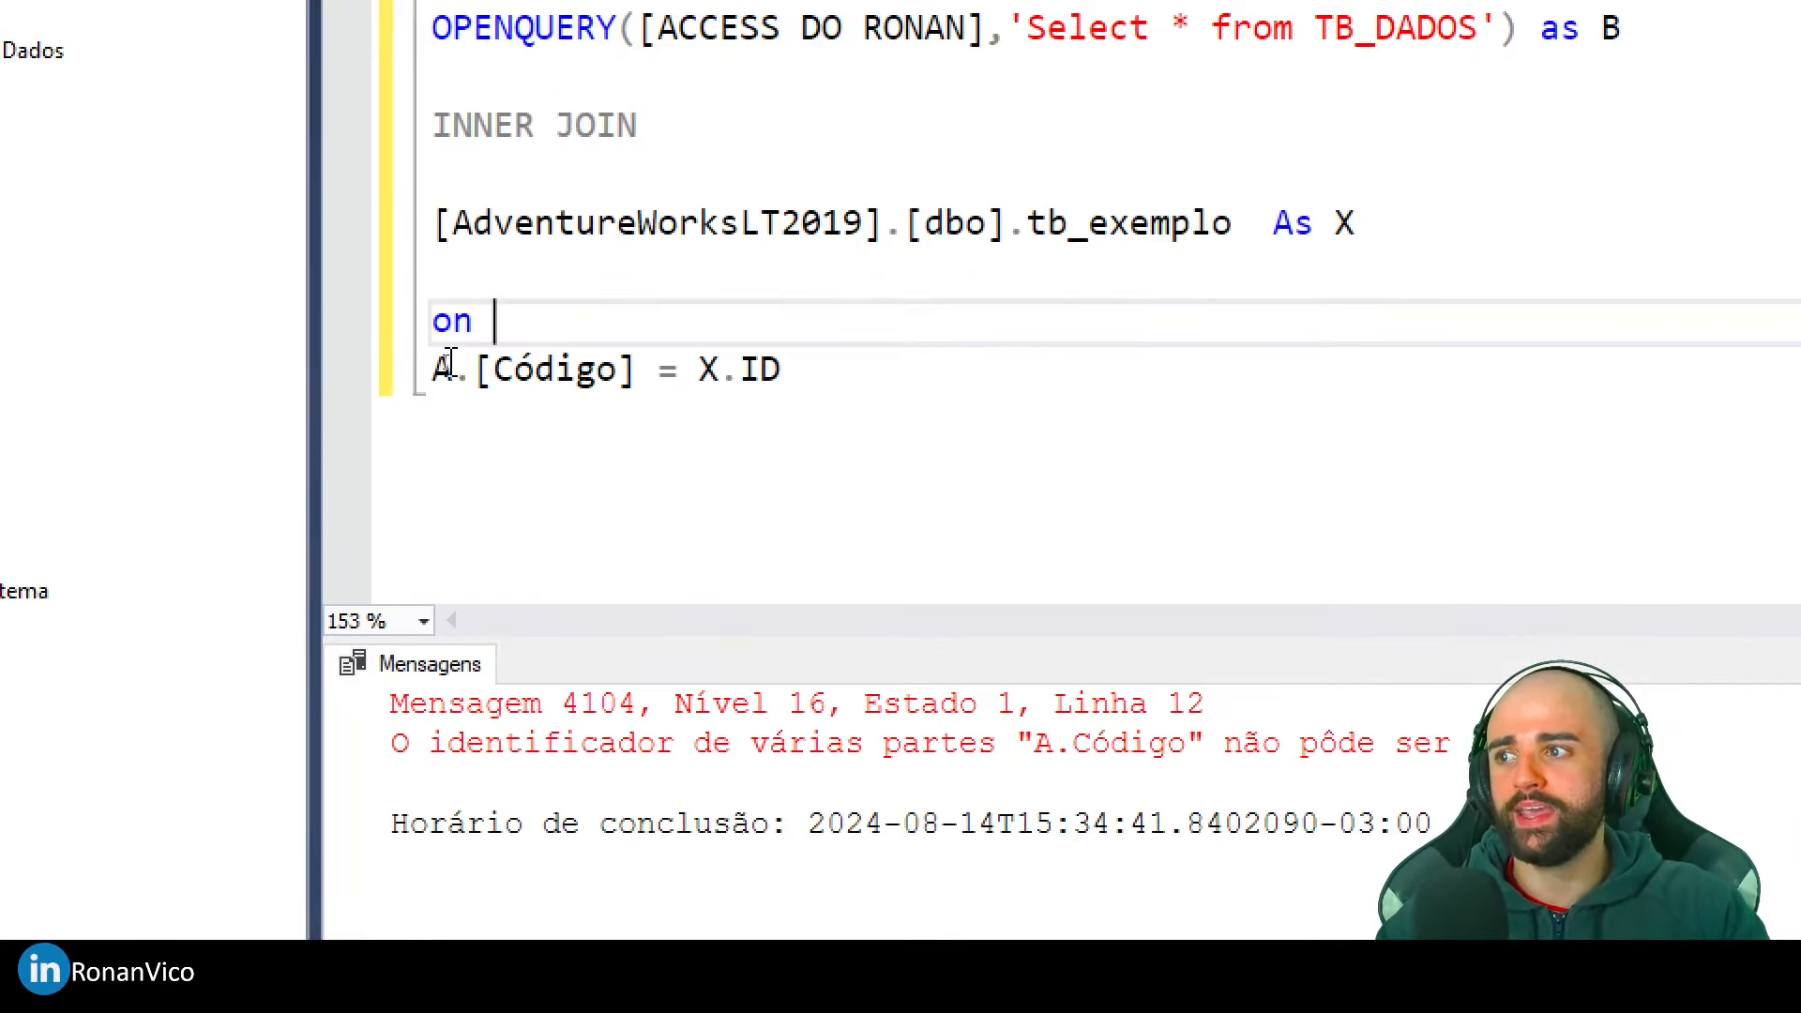
# Change the alias in the join condition so it reads B.[Código] = X.ID, and execute the query again
pyautogui.click(443, 365)
pyautogui.press('BackSpace')
pyautogui.write('B')
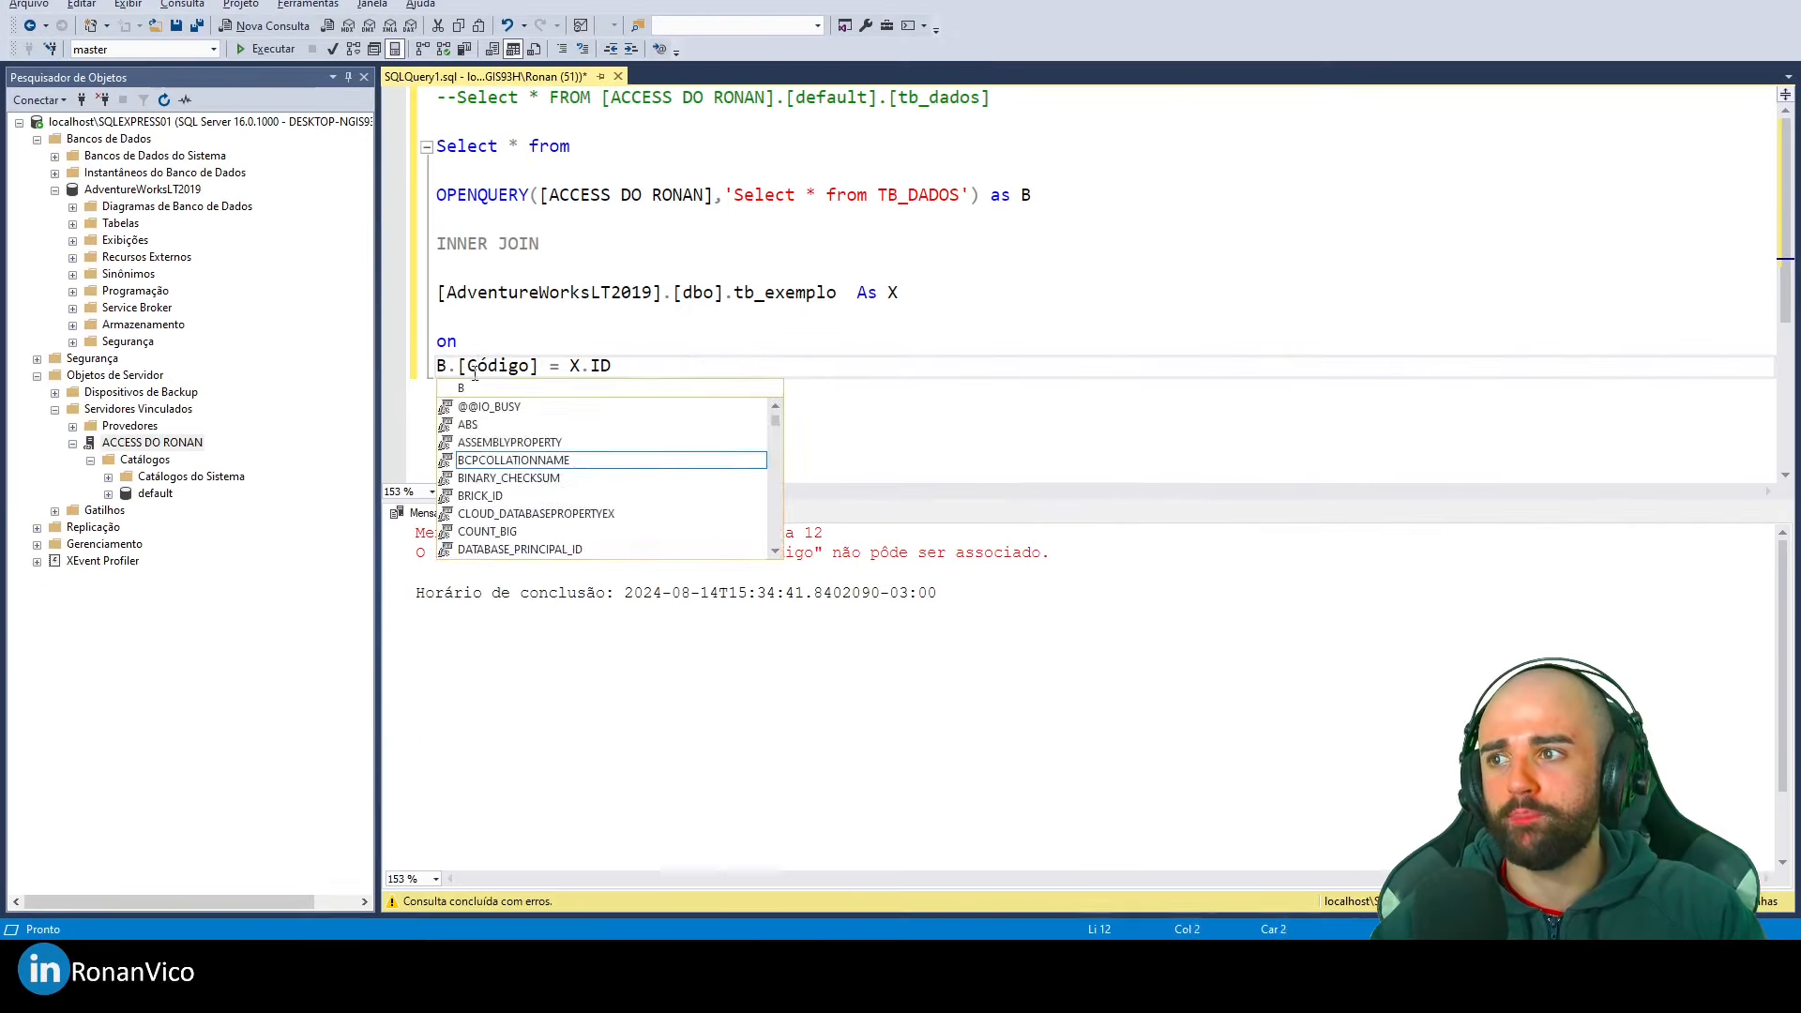
pyautogui.press('Escape')
pyautogui.press('F5')
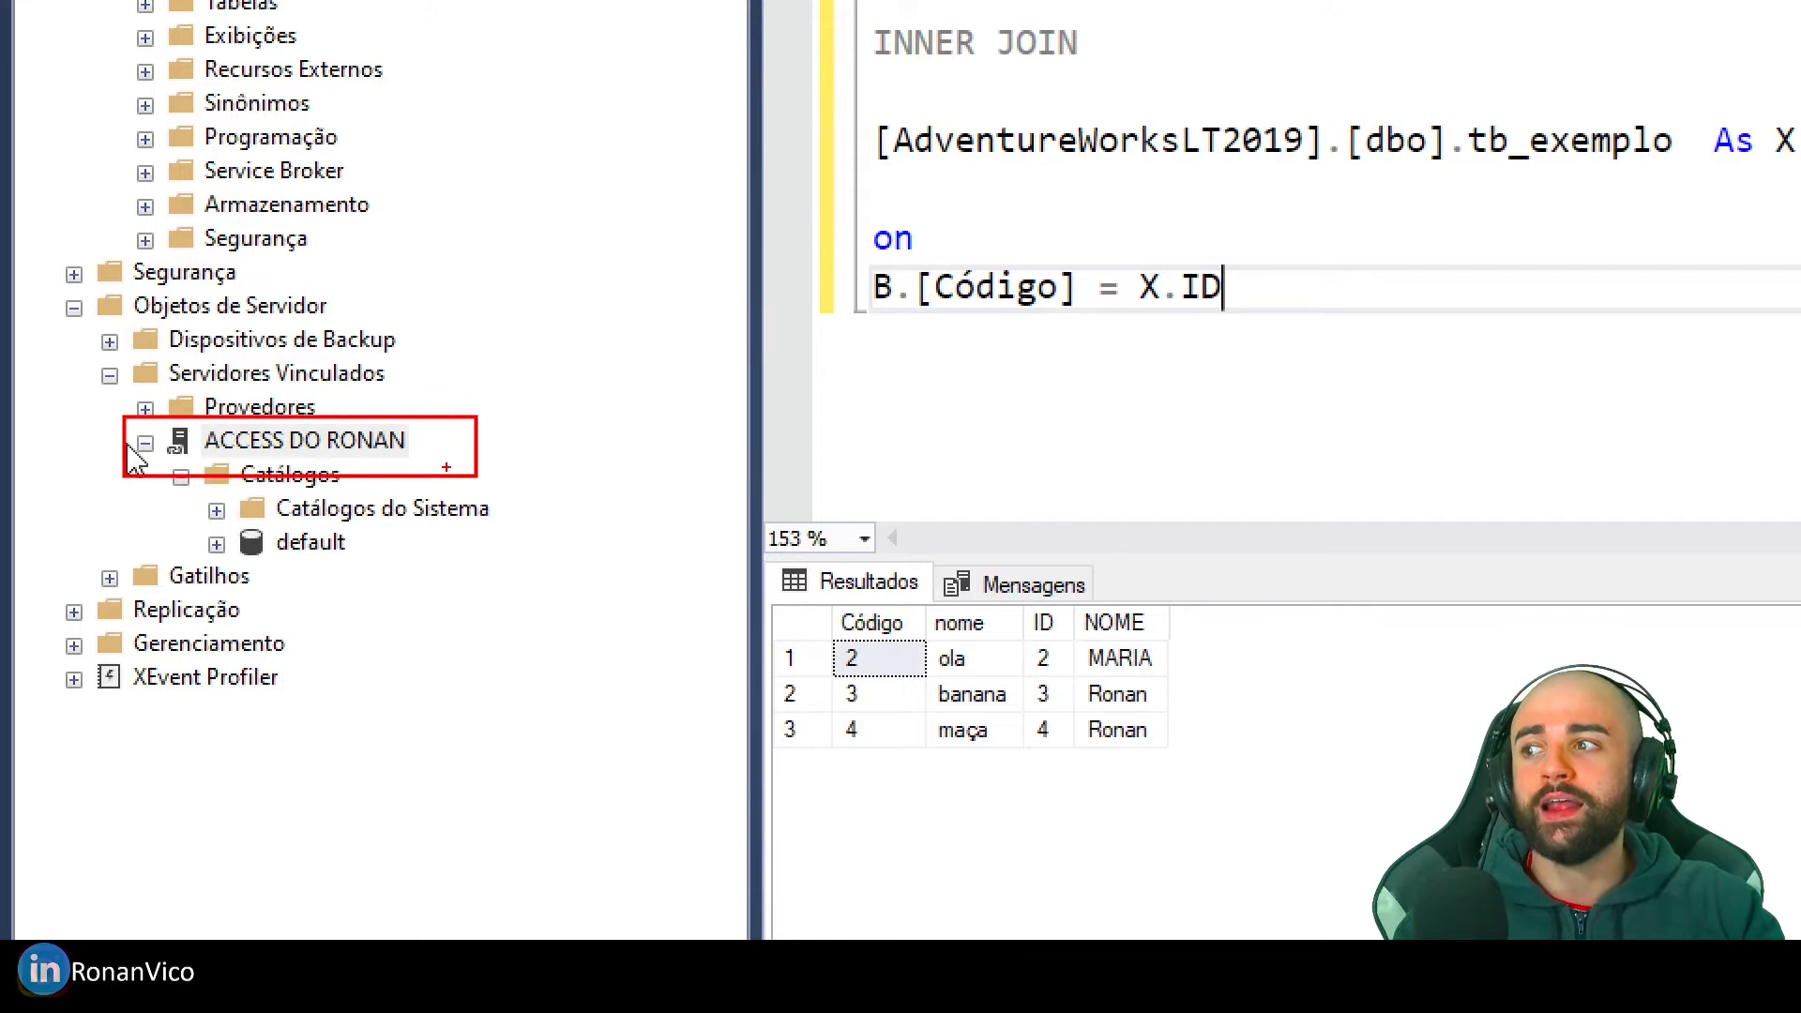
# Open the properties of the Access linked server and examine its configuration pages
pyautogui.rightClick(359, 450)
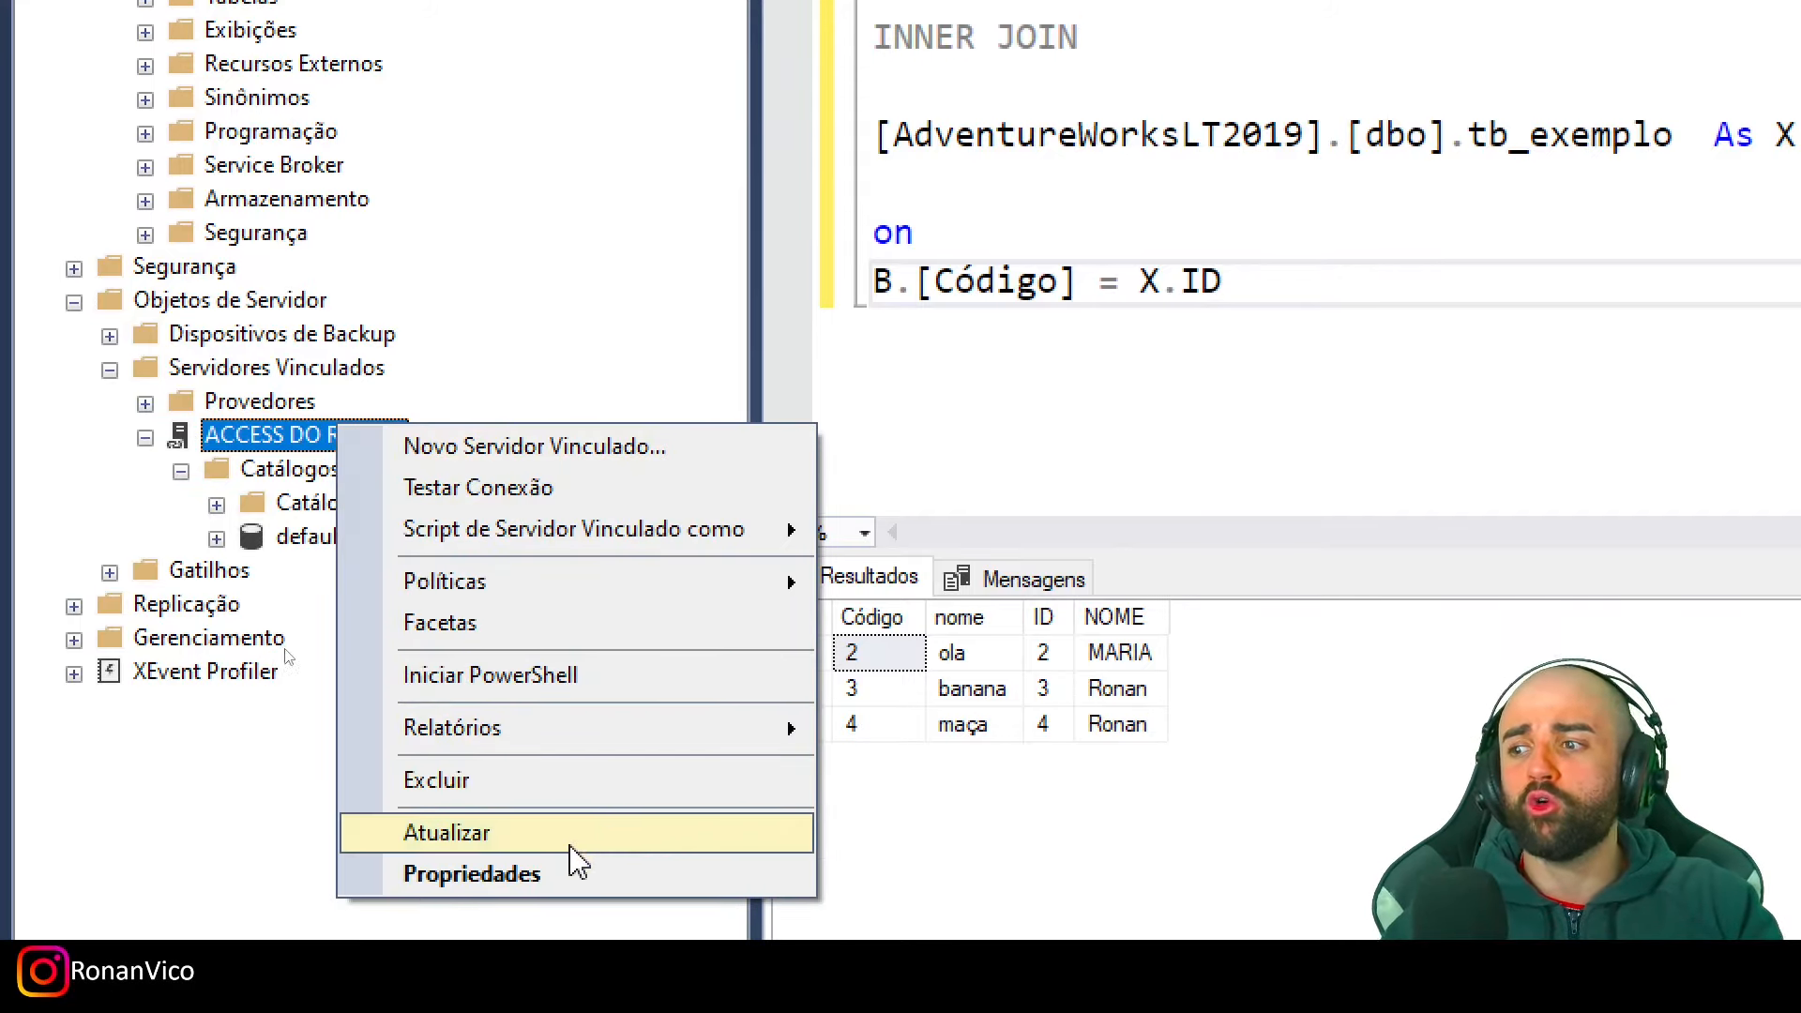
pyautogui.click(575, 873)
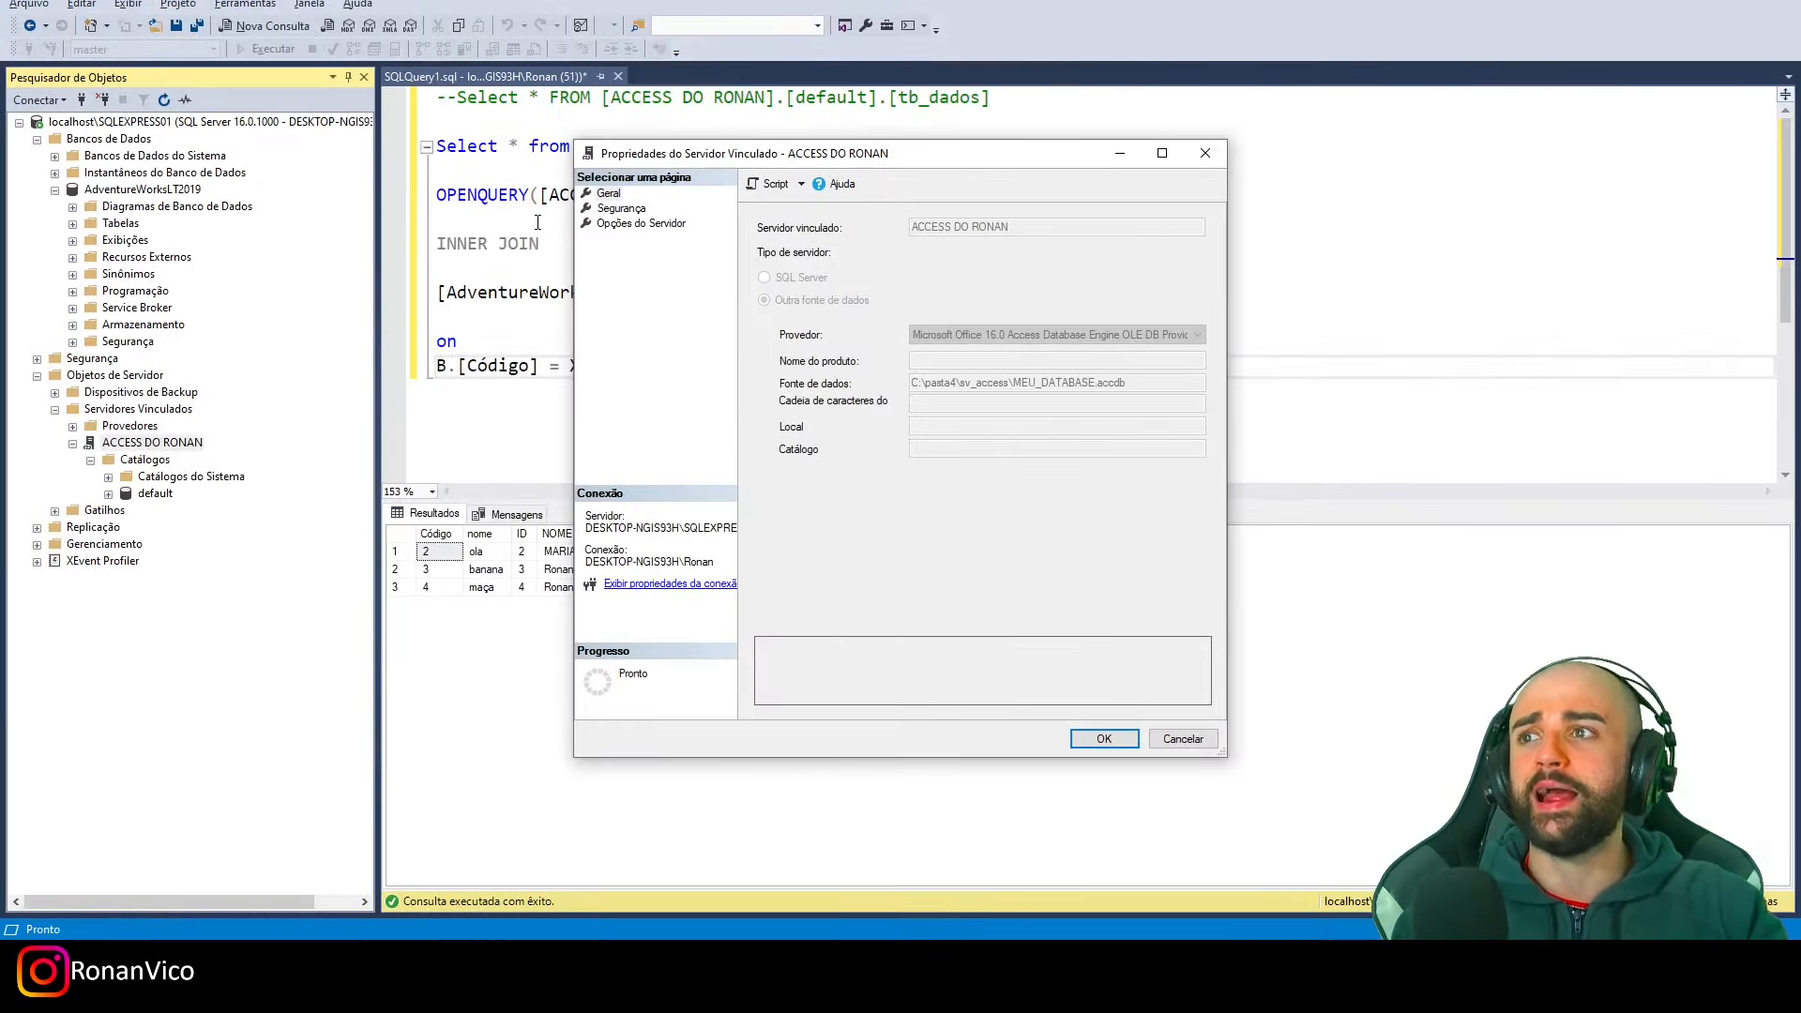
pyautogui.click(608, 216)
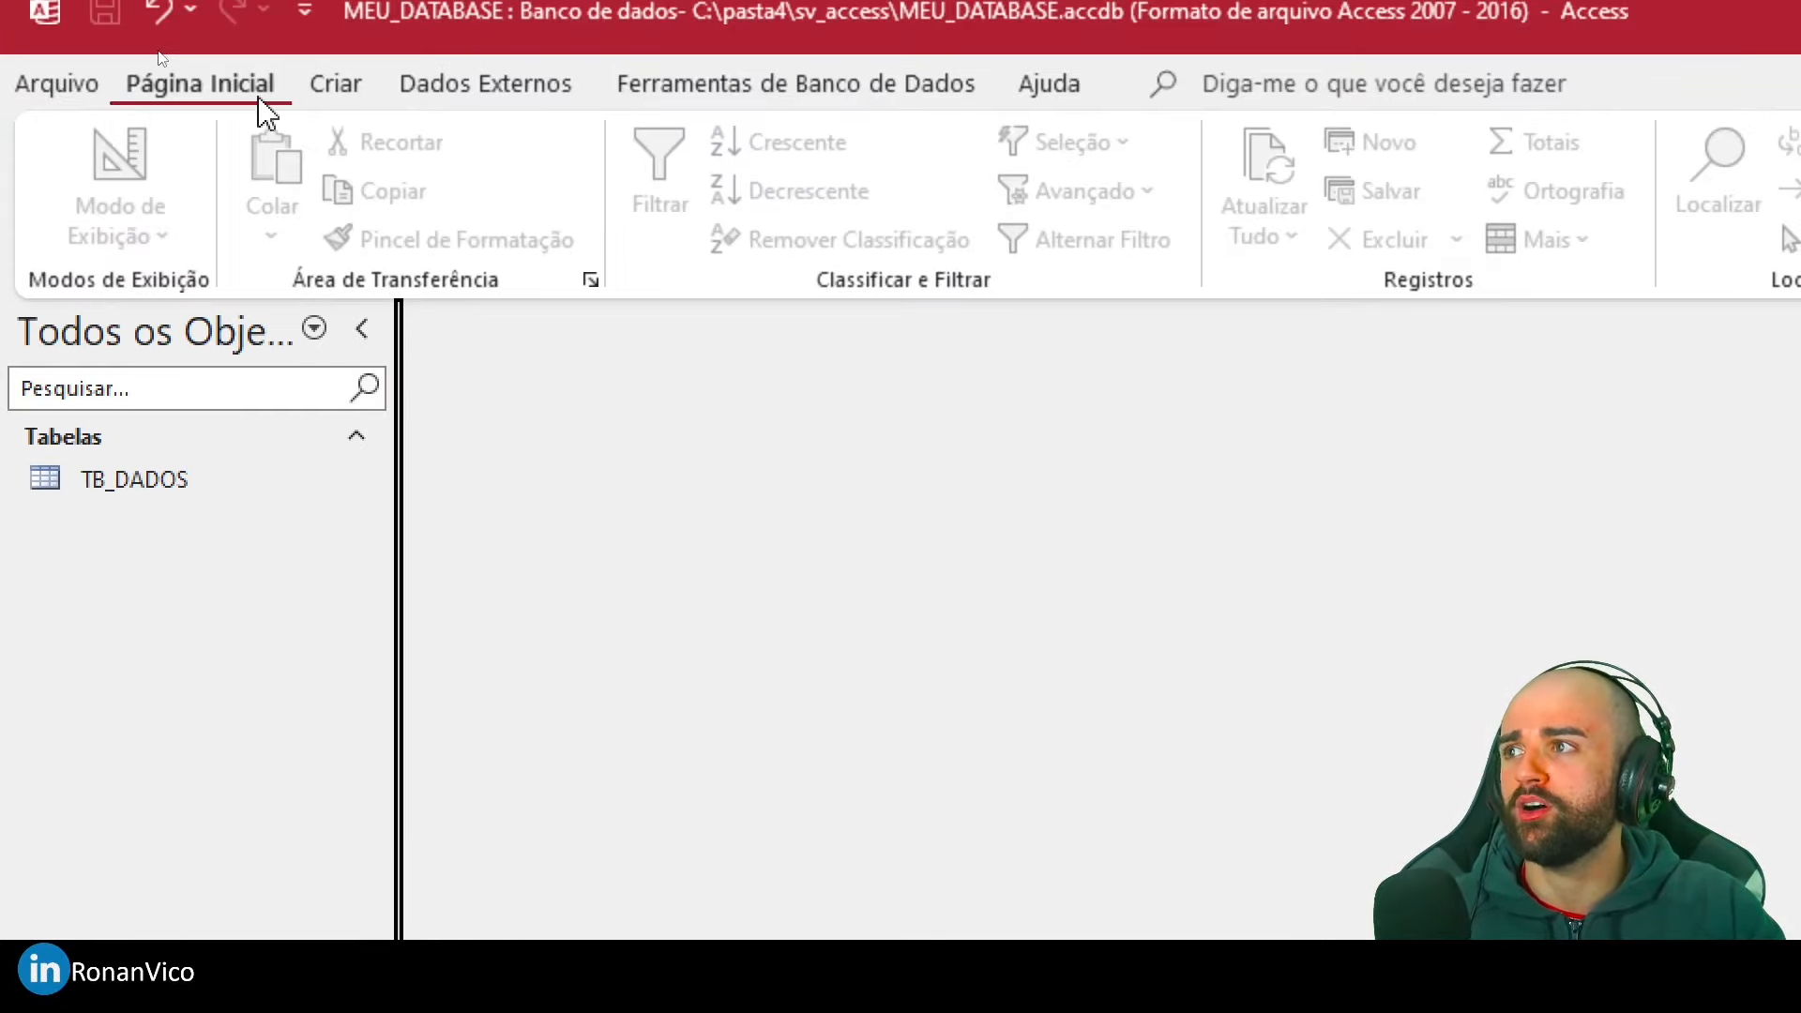
# In MEU_DATABASE in Access, create a new query in design view and add the TB_DADOS table to it
pyautogui.click(336, 87)
pyautogui.click(748, 223)
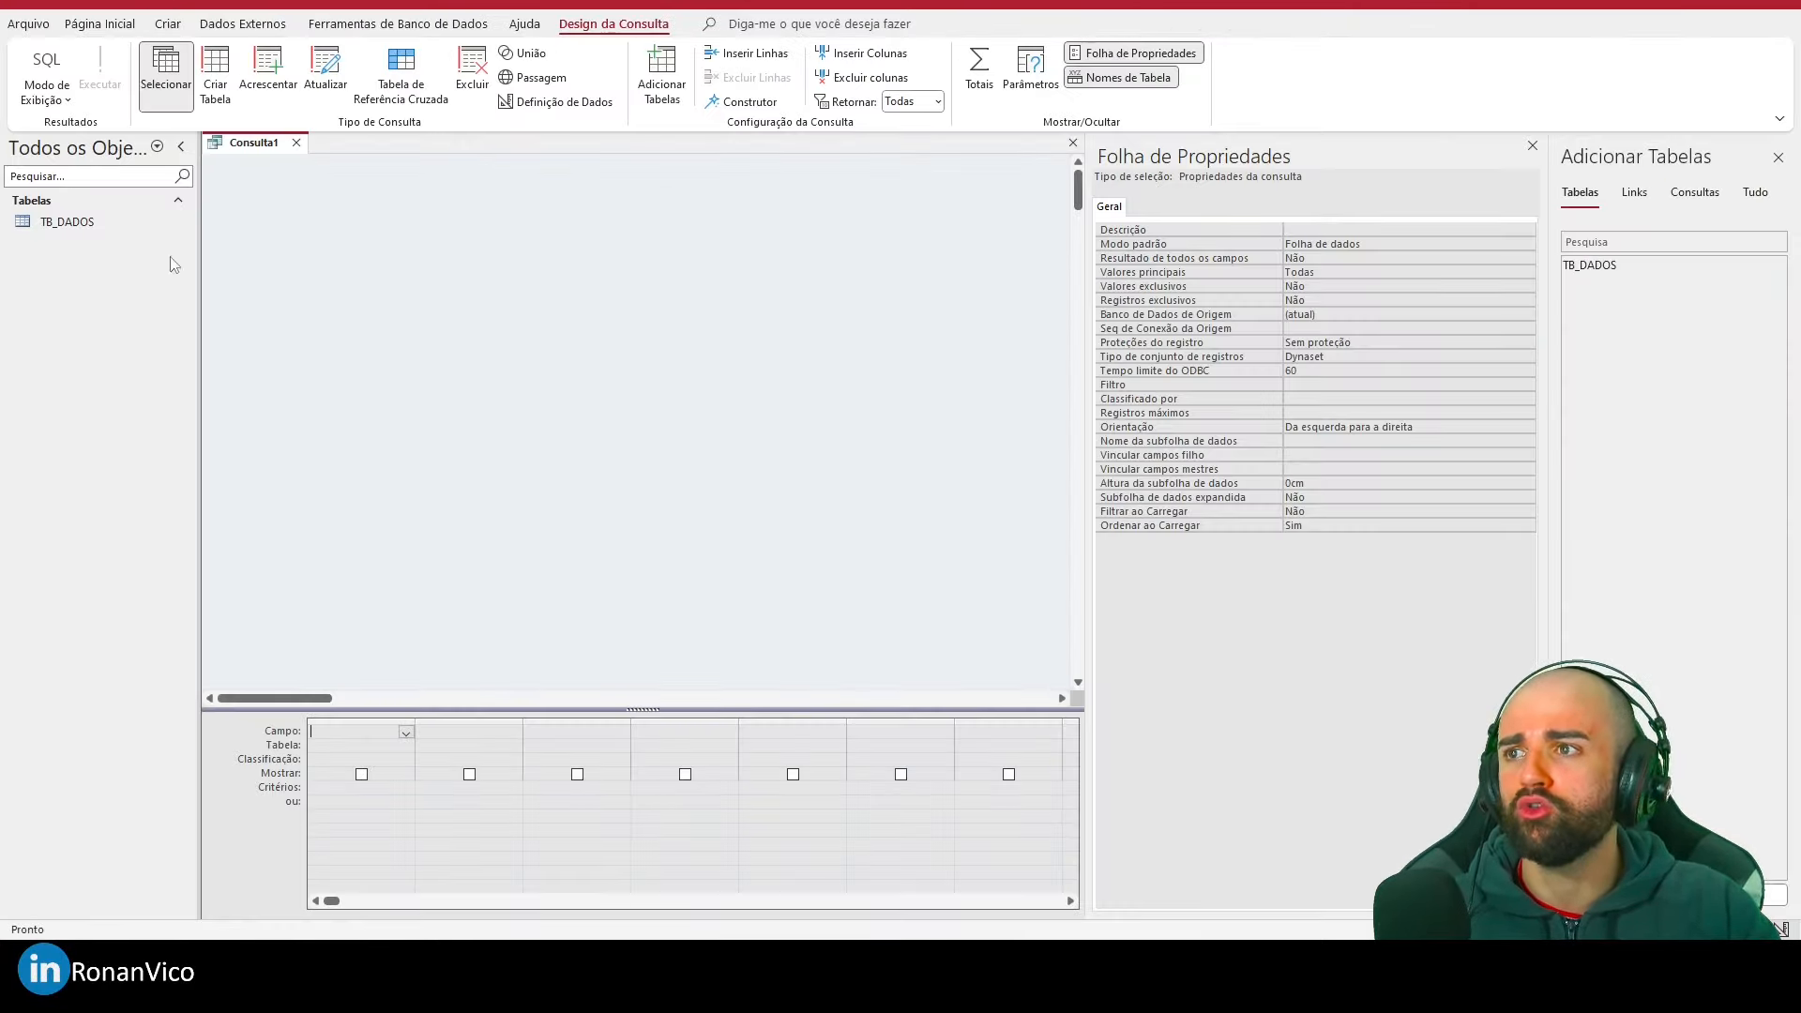
pyautogui.rightClick(257, 142)
pyautogui.moveTo(36, 219); pyautogui.dragTo(644, 341)
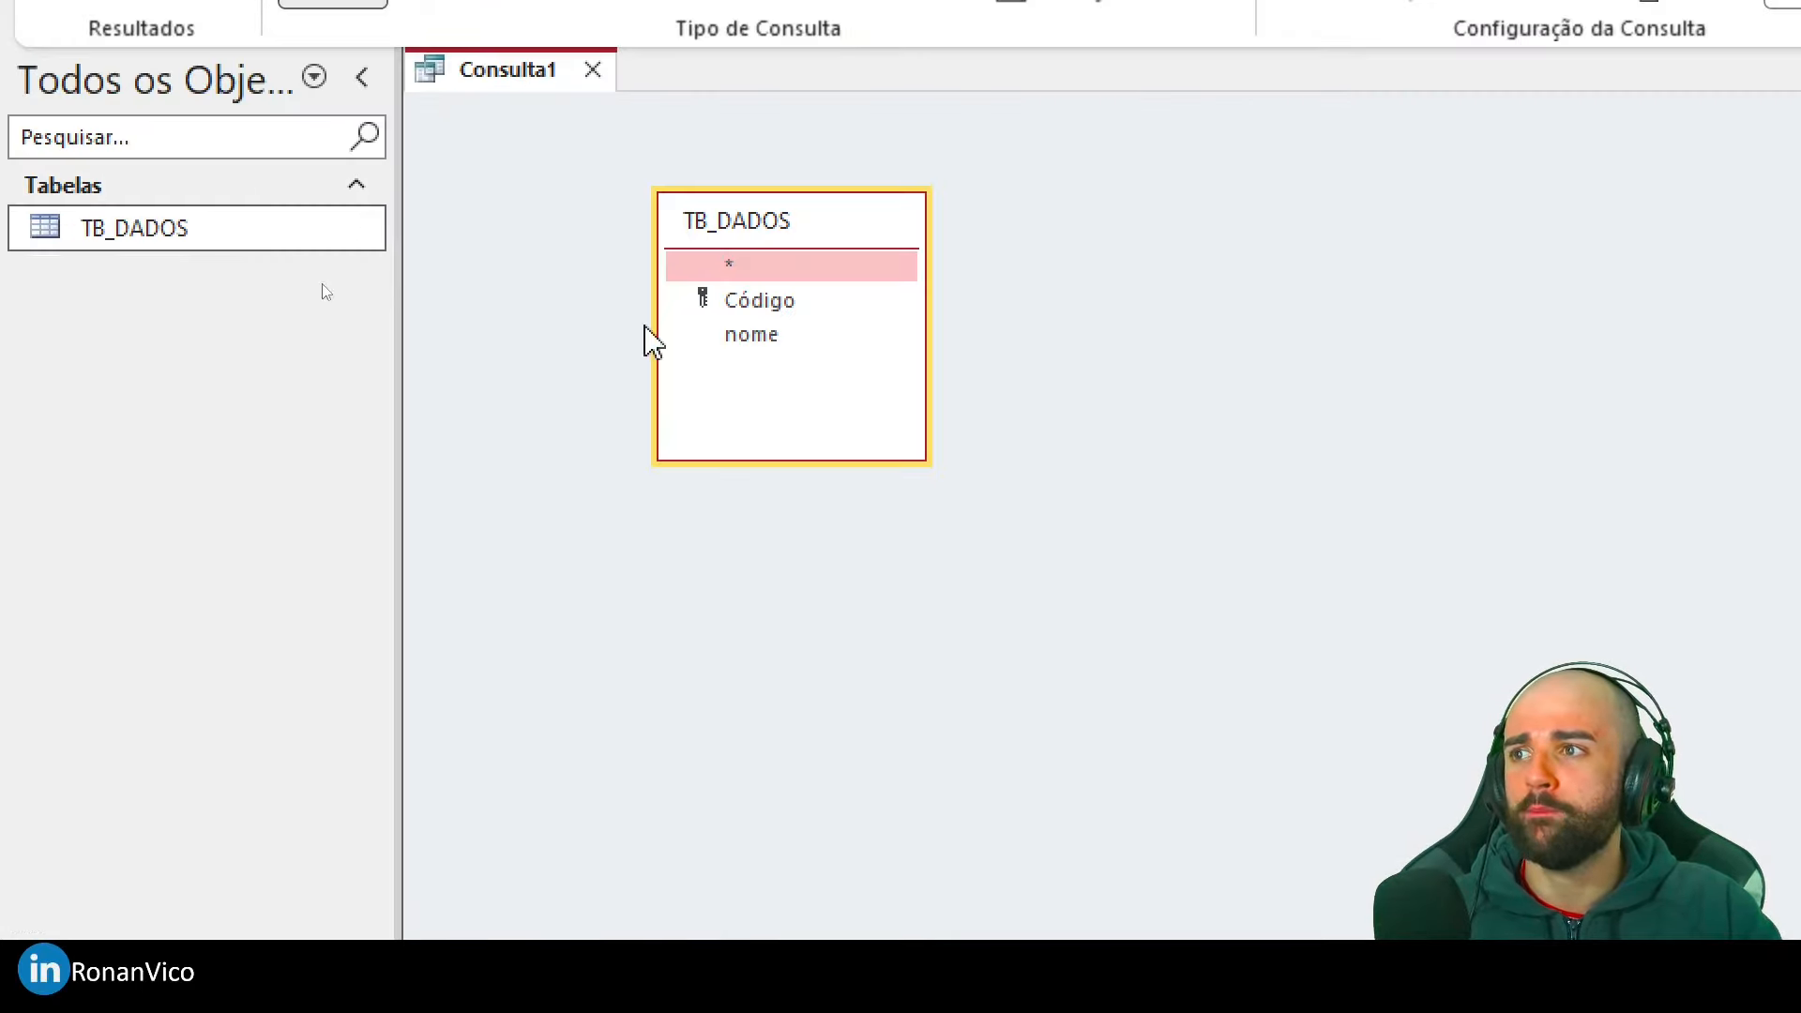
# Add the nome field to the query grid and sort it in descending order (Decrescente)
pyautogui.doubleClick(760, 334)
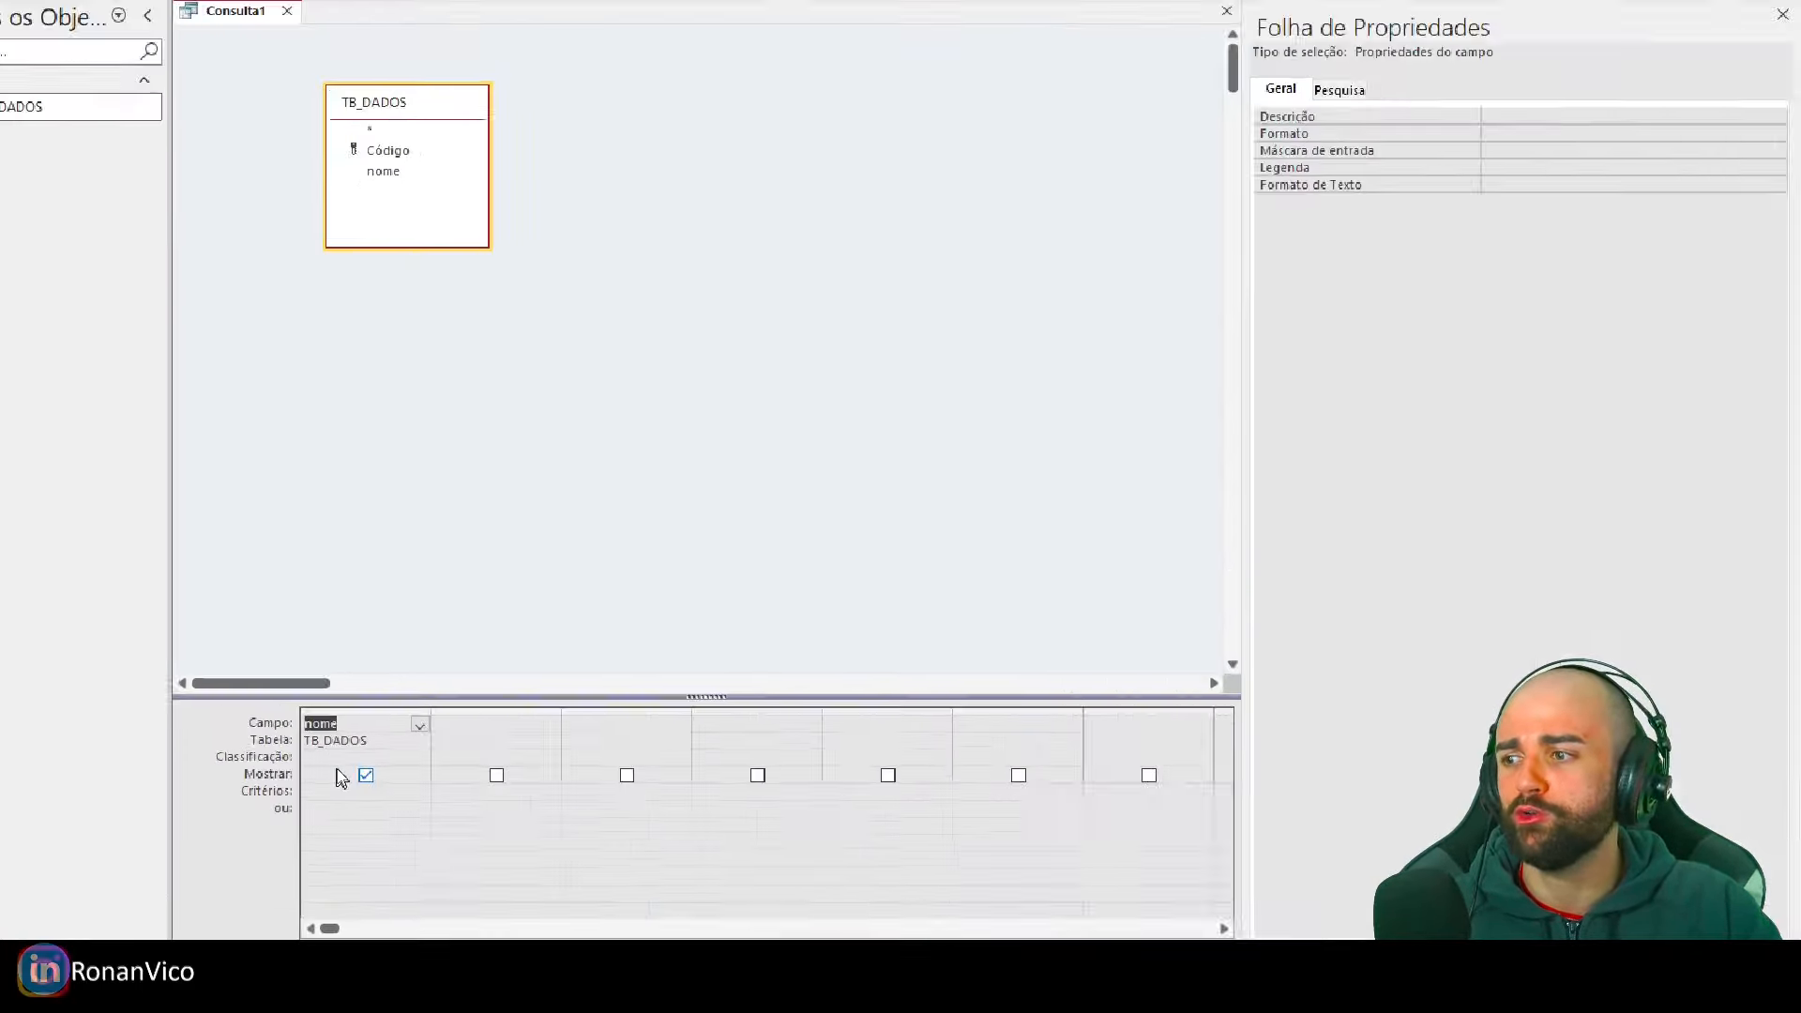
pyautogui.click(342, 760)
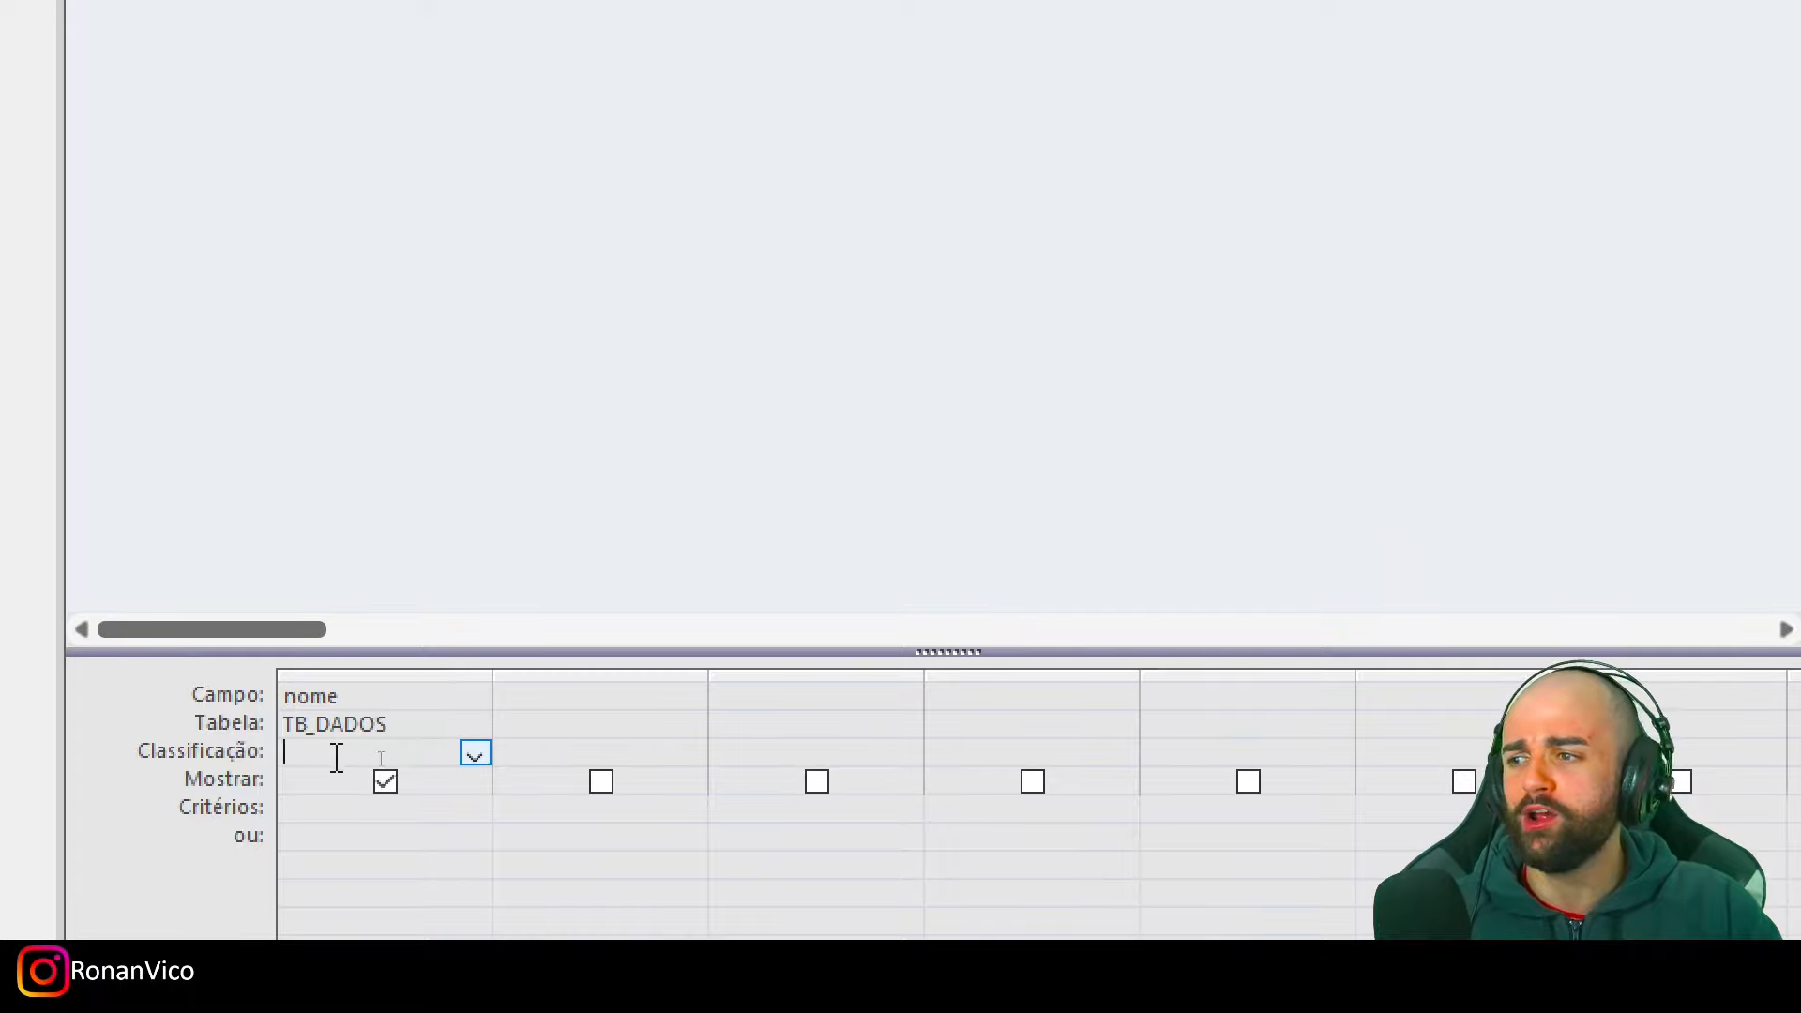
pyautogui.click(475, 753)
pyautogui.click(429, 803)
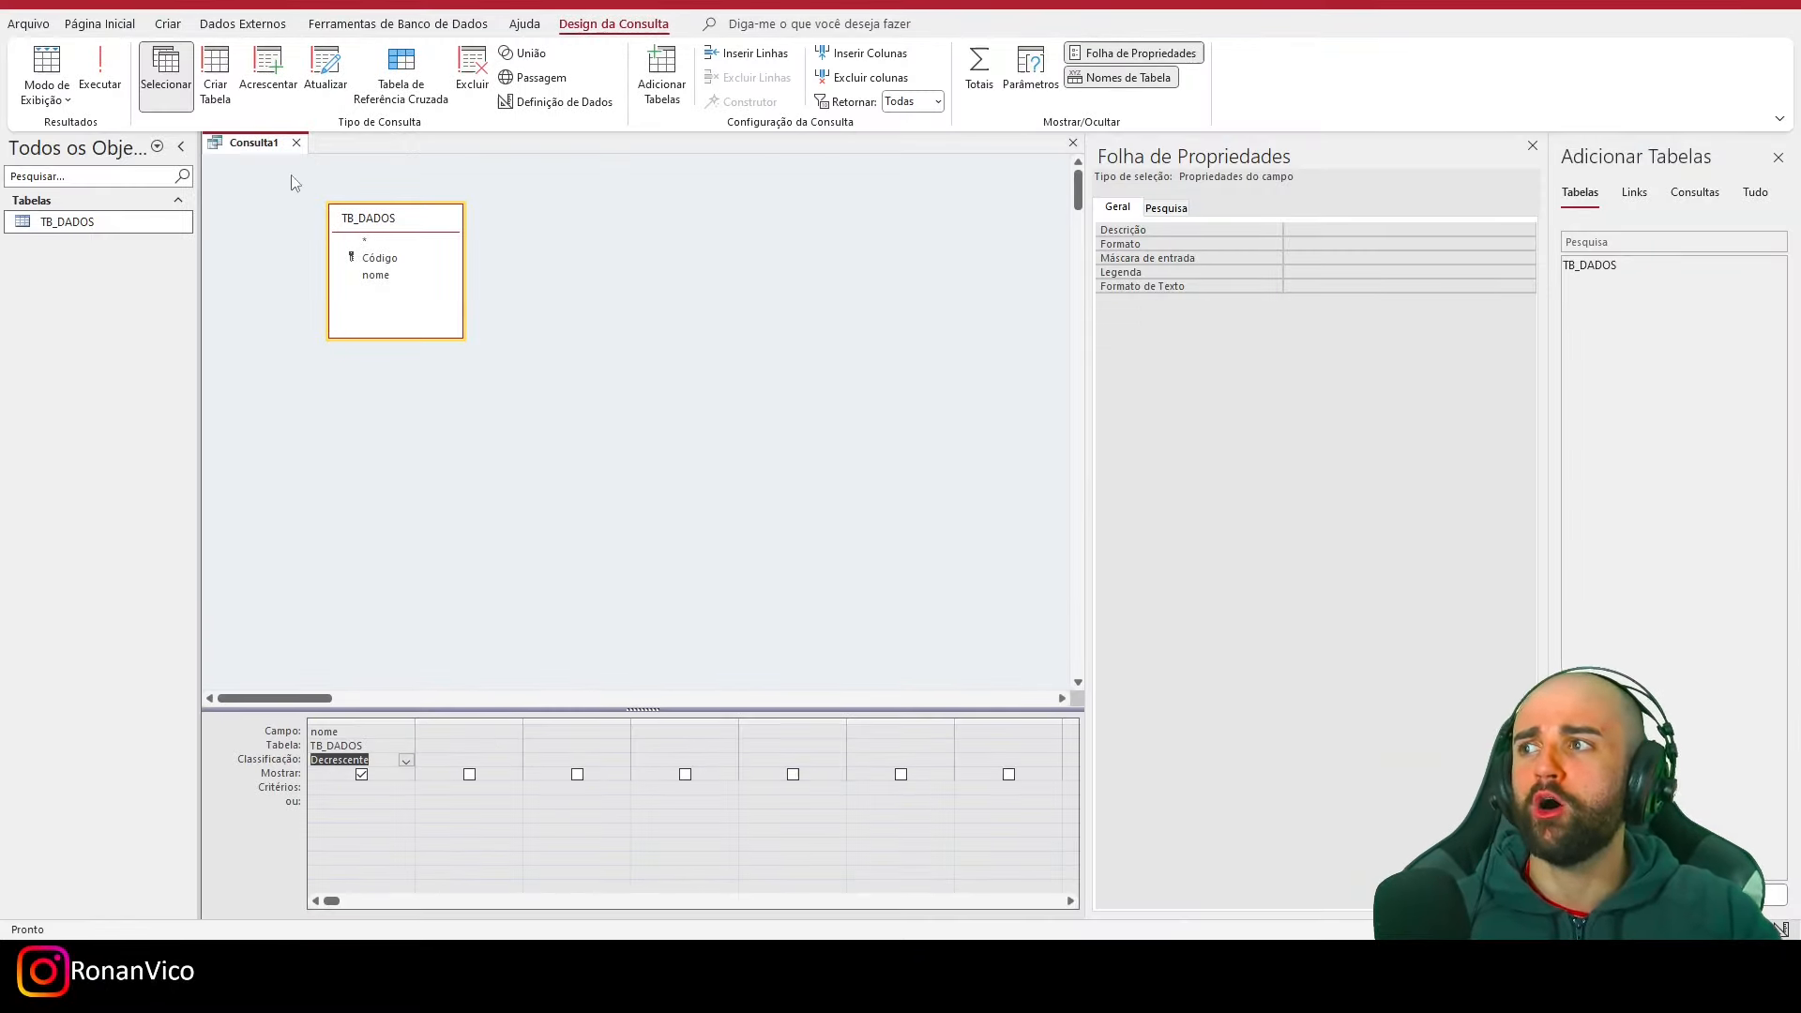
# Save the new query as QRY_DADOS and close its design
pyautogui.rightClick(270, 143)
pyautogui.click(309, 153)
pyautogui.write('QRY_DADOS')
pyautogui.click(904, 343)
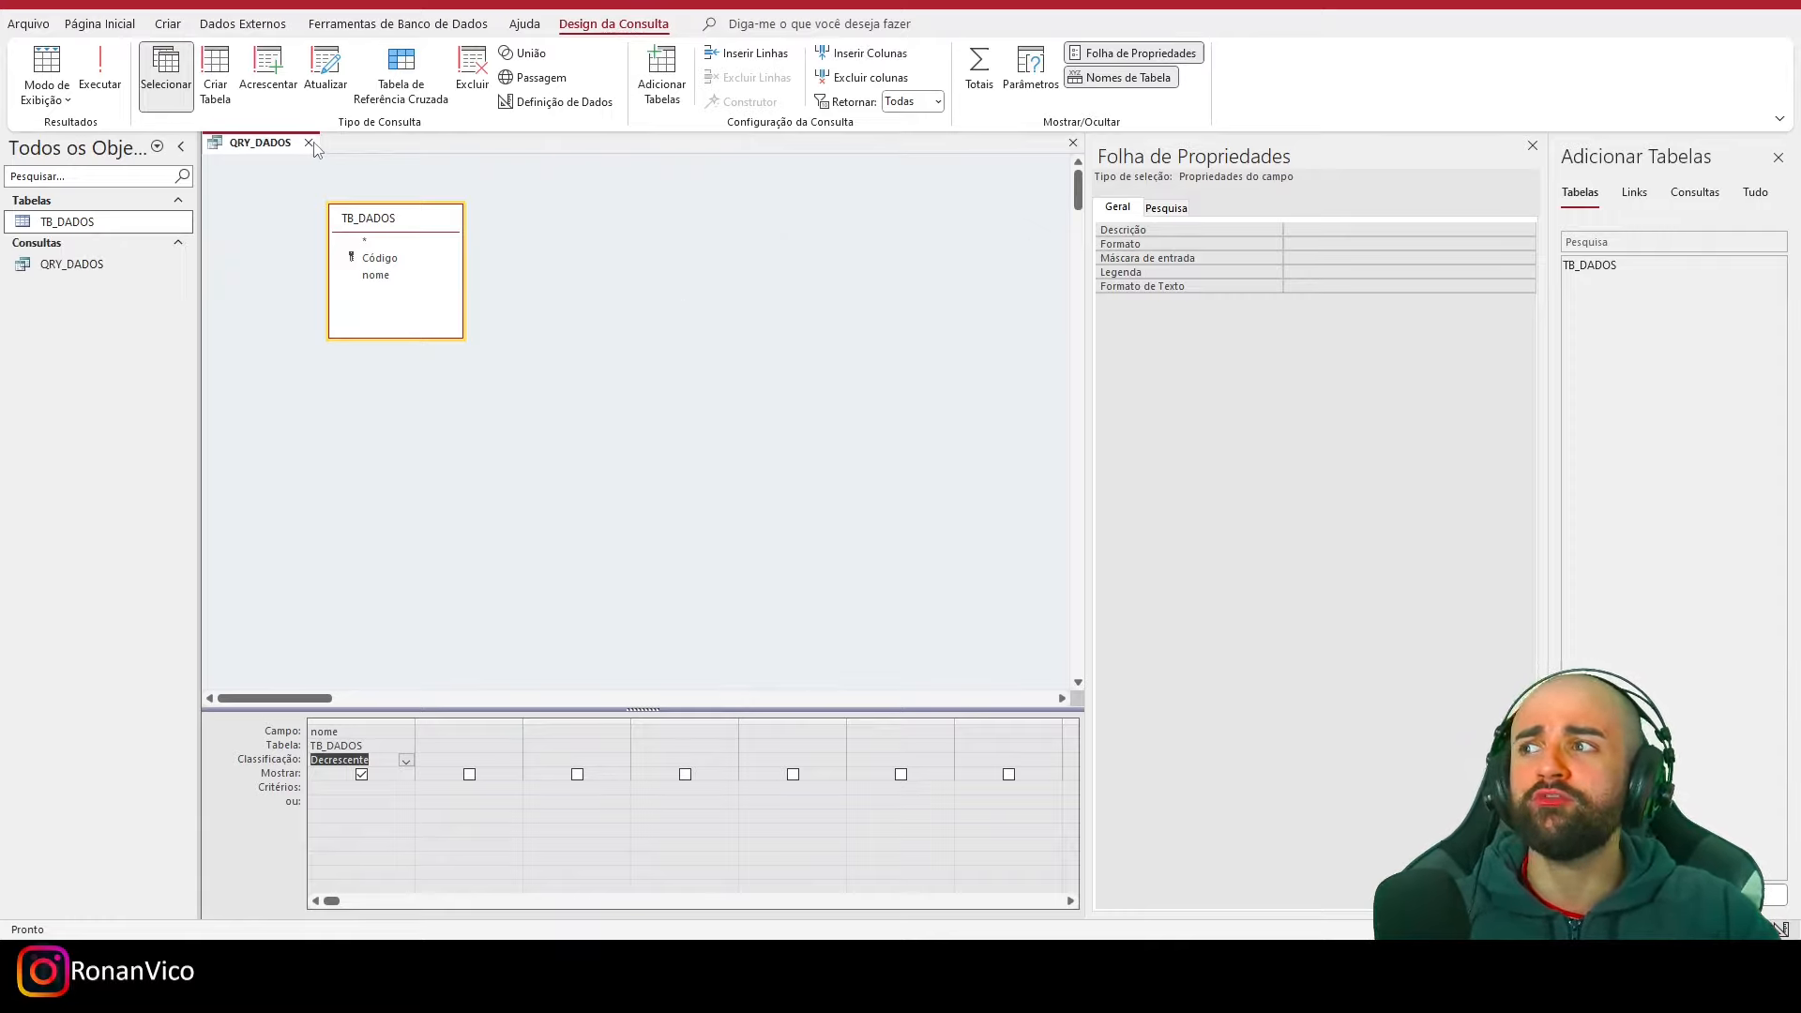
pyautogui.click(309, 142)
# Rename the saved query QRY_DADOS to VIEW_DADOS
pyautogui.click(59, 263)
pyautogui.moveTo(62, 266); pyautogui.dragTo(37, 268)
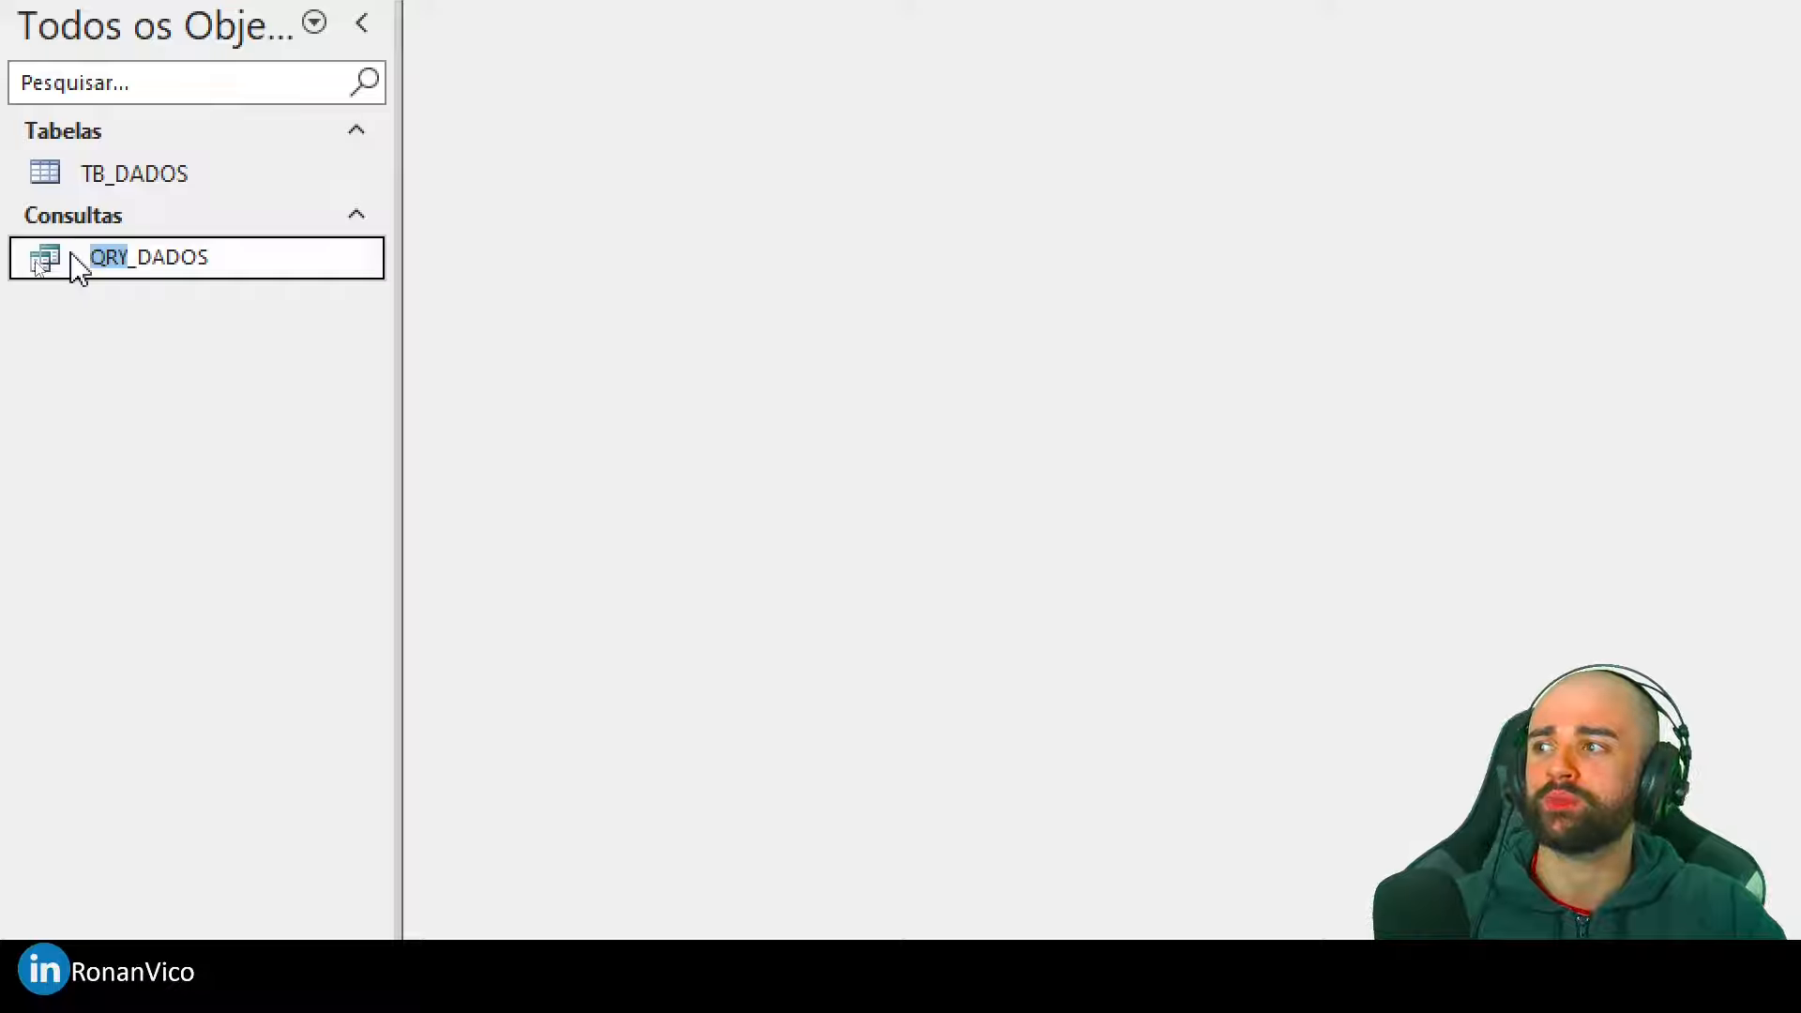
pyautogui.write('VIEW')
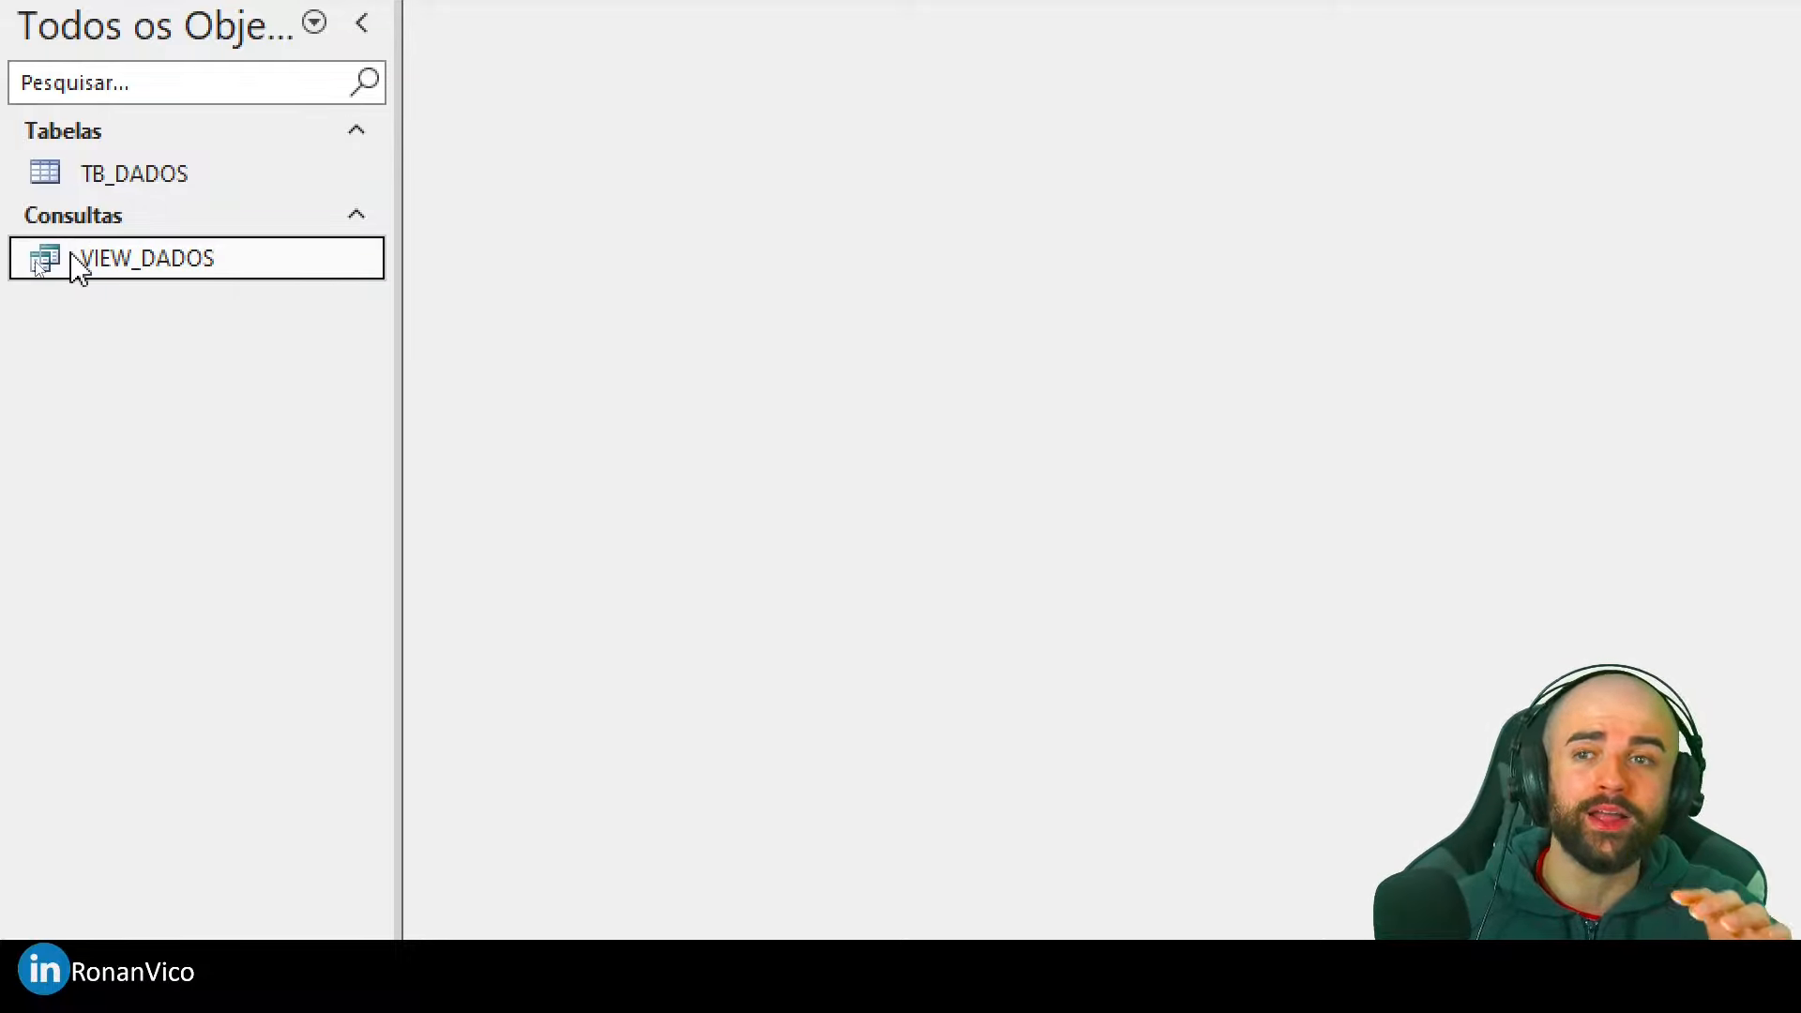
# Open VIEW_DADOS to examine its records and SQL statement, and close it
pyautogui.doubleClick(132, 270)
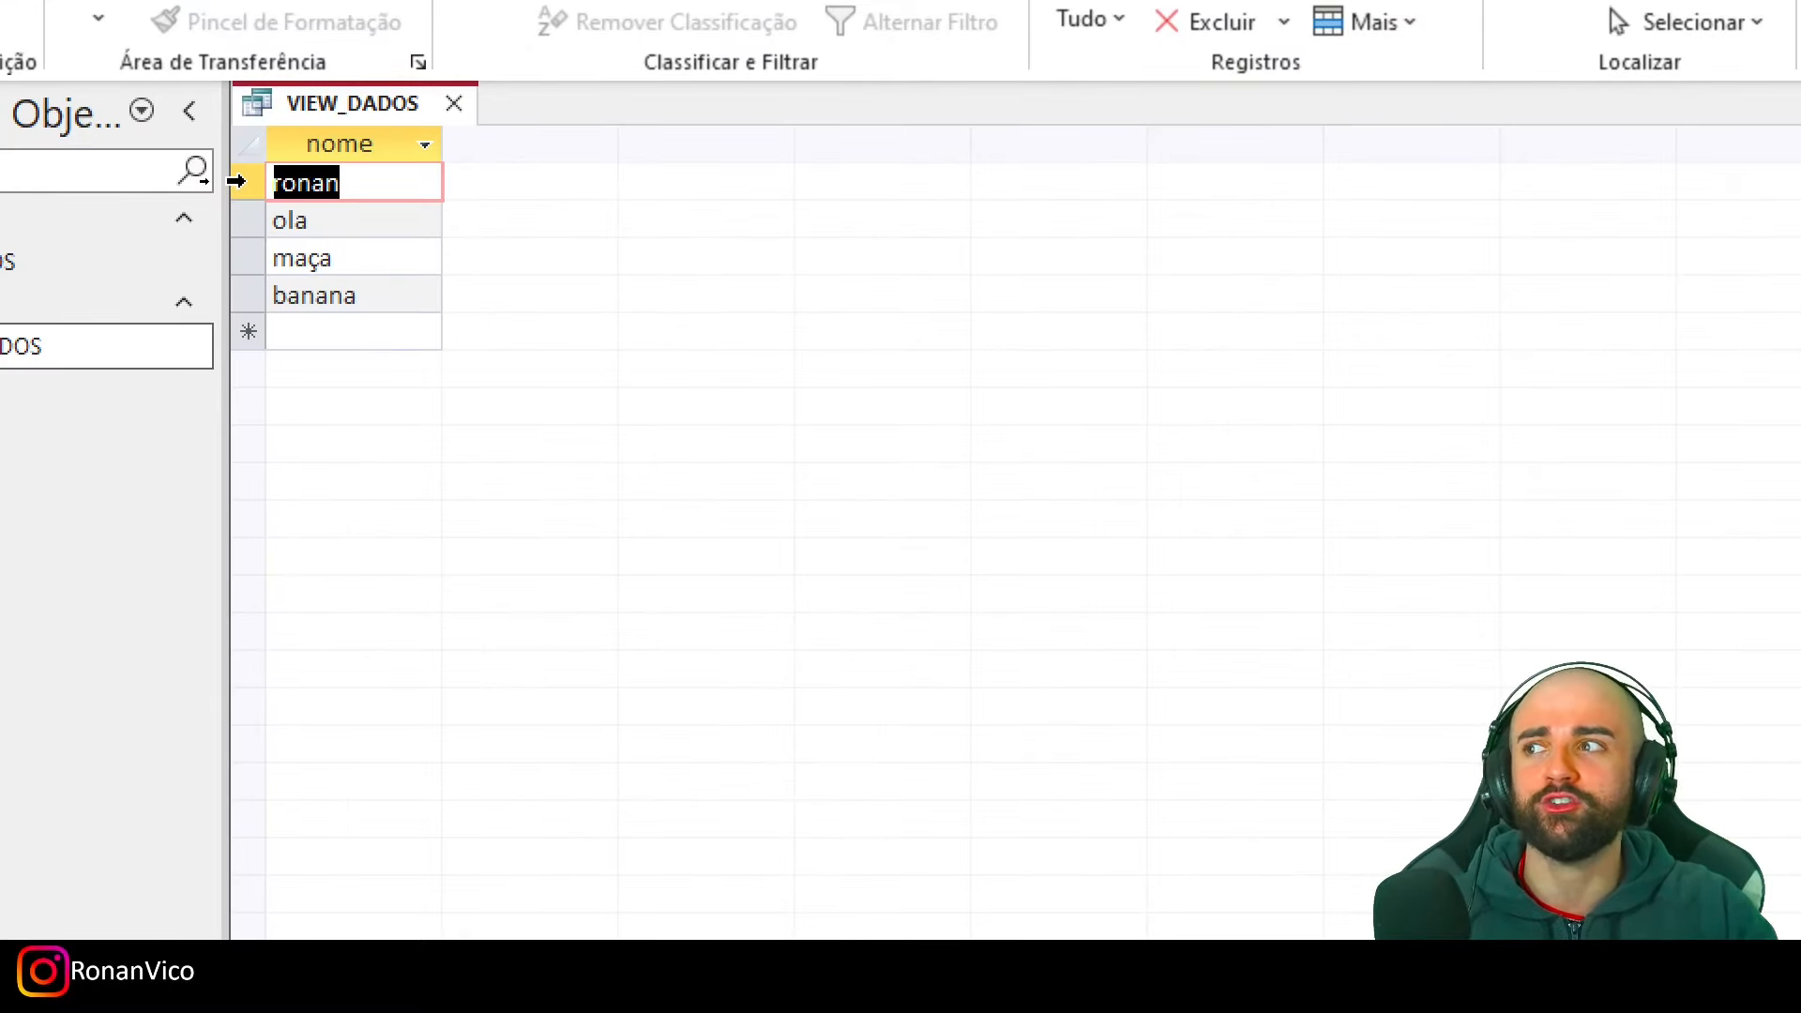
pyautogui.rightClick(381, 115)
pyautogui.click(497, 362)
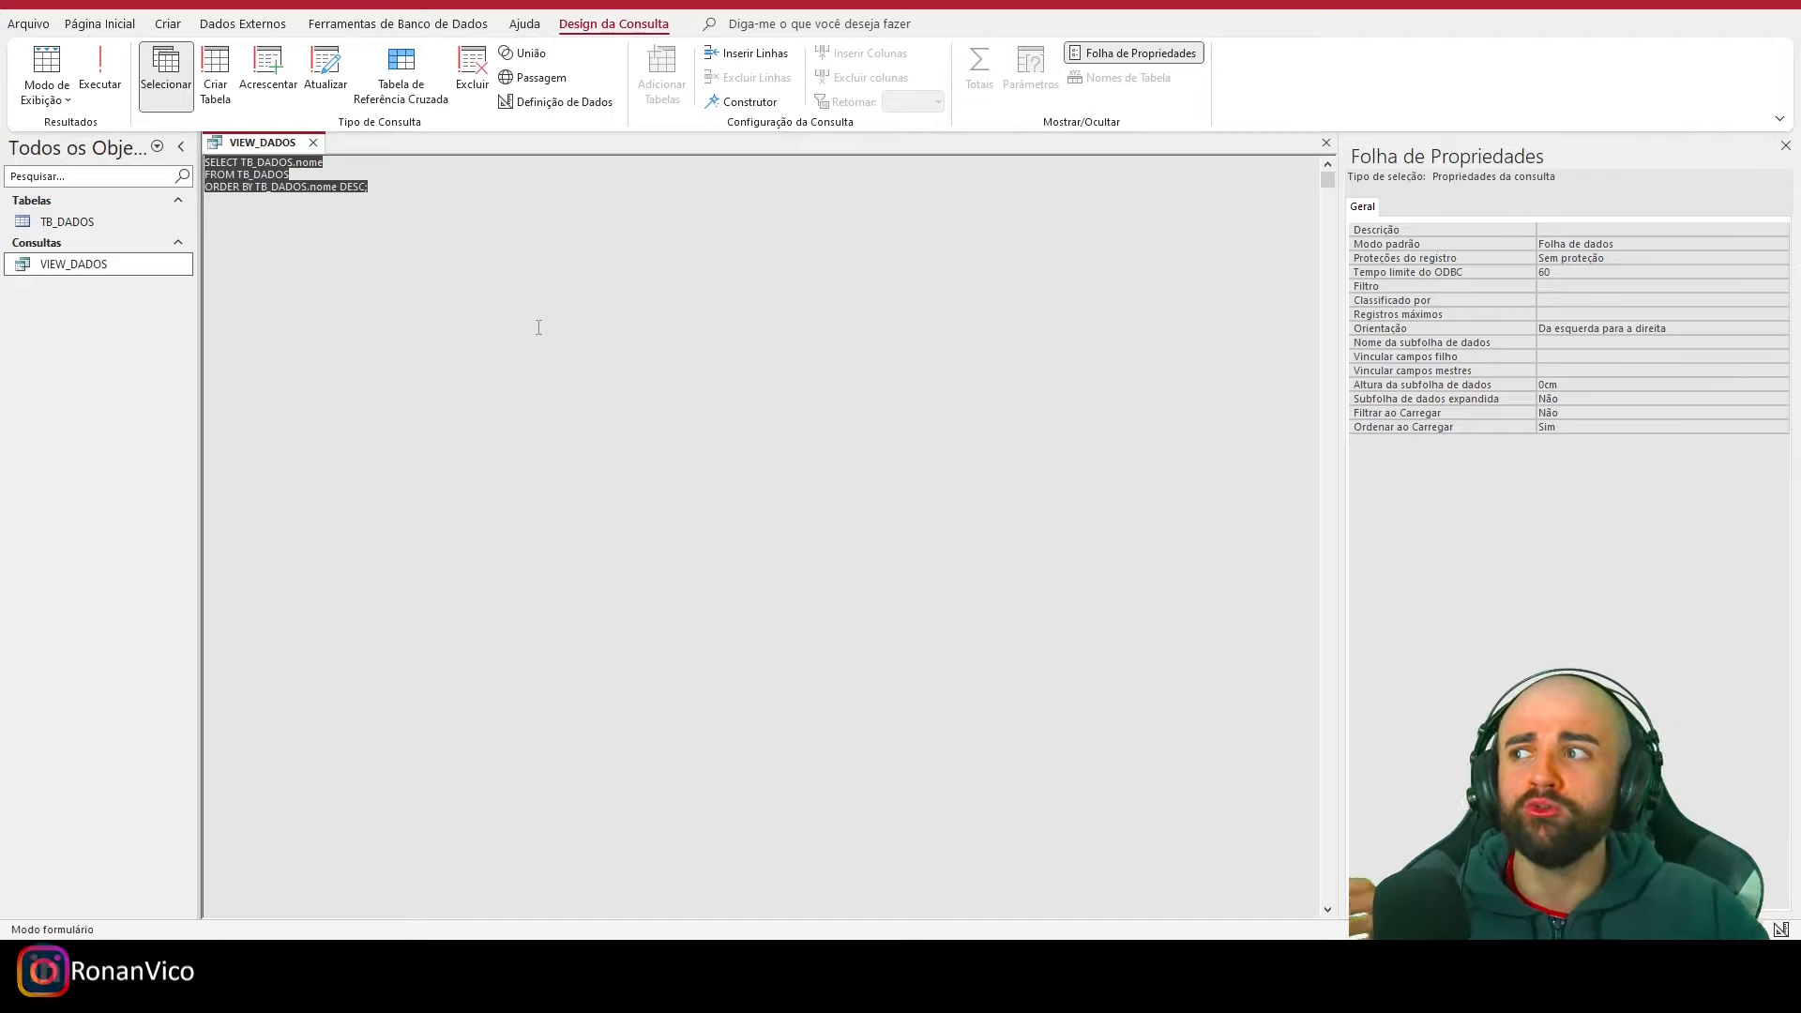
pyautogui.click(312, 141)
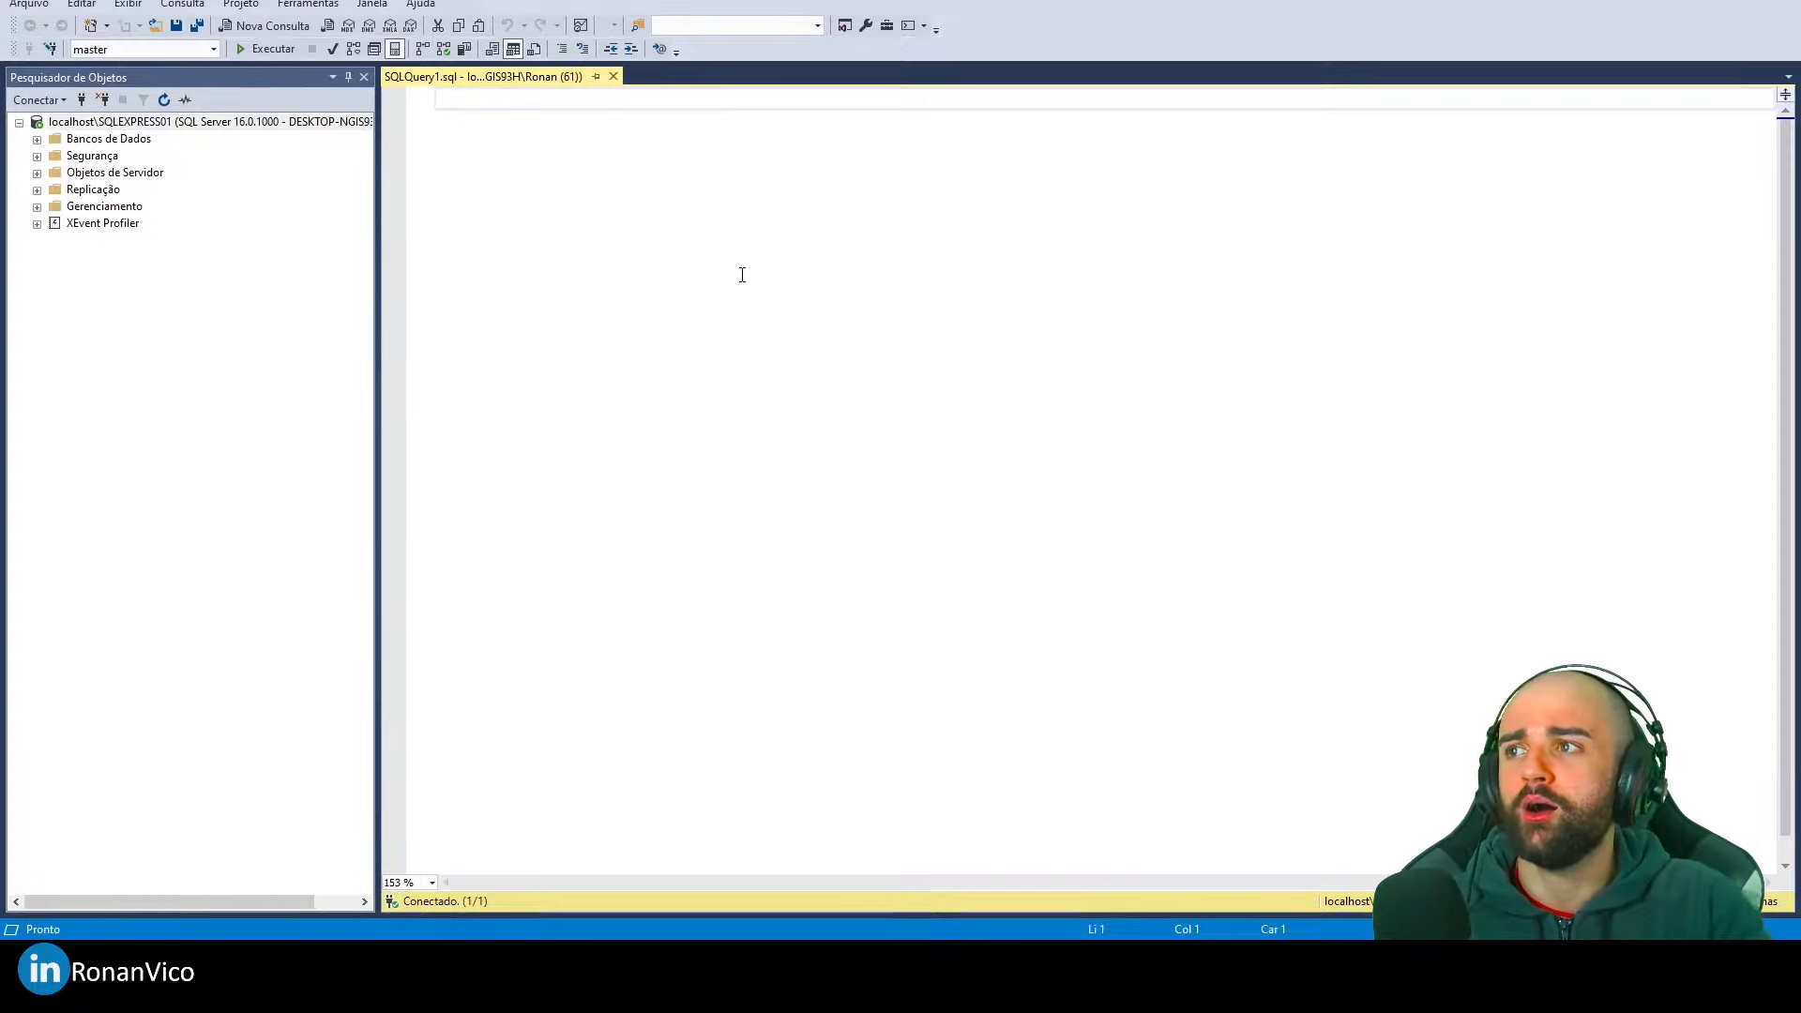
# In a new SQL Server query, select * from openquery on the Access linked server with 'SELECT * FROM VIEW_DADOS', and execute it
pyautogui.press('Return')
pyautogui.press('Return')
pyautogui.write('select ')
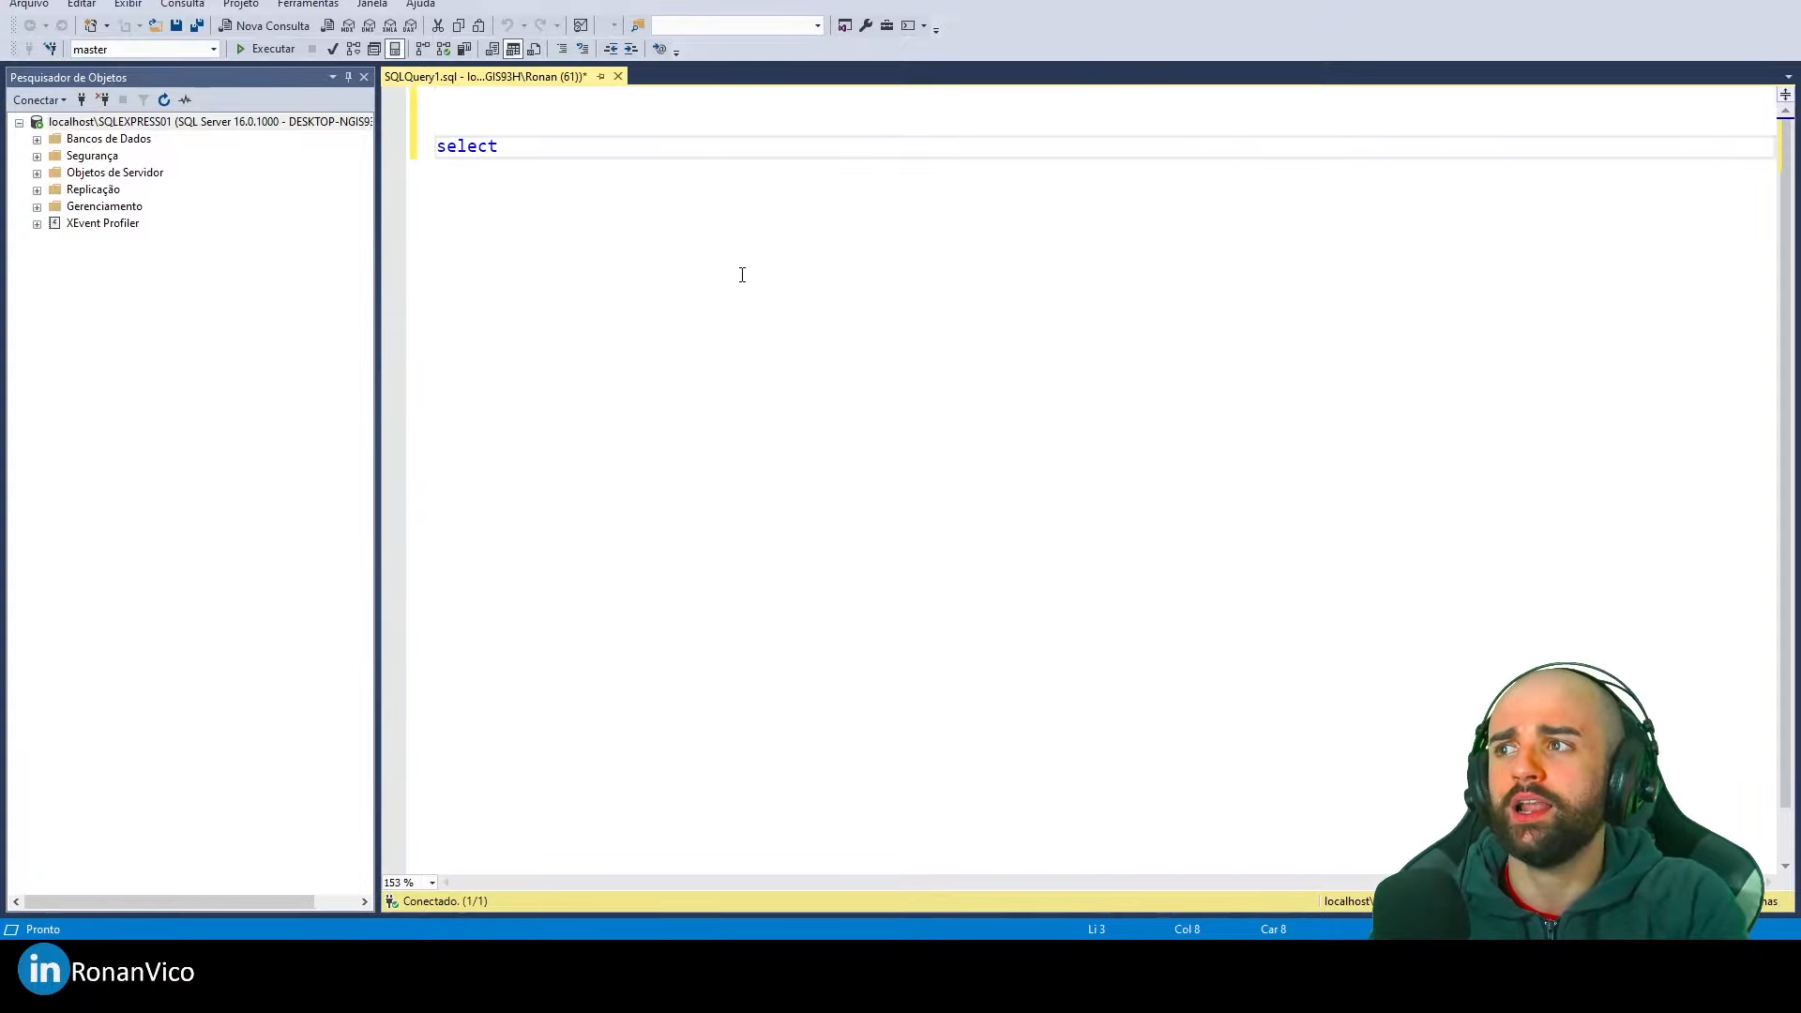
pyautogui.write('* from openquery(')
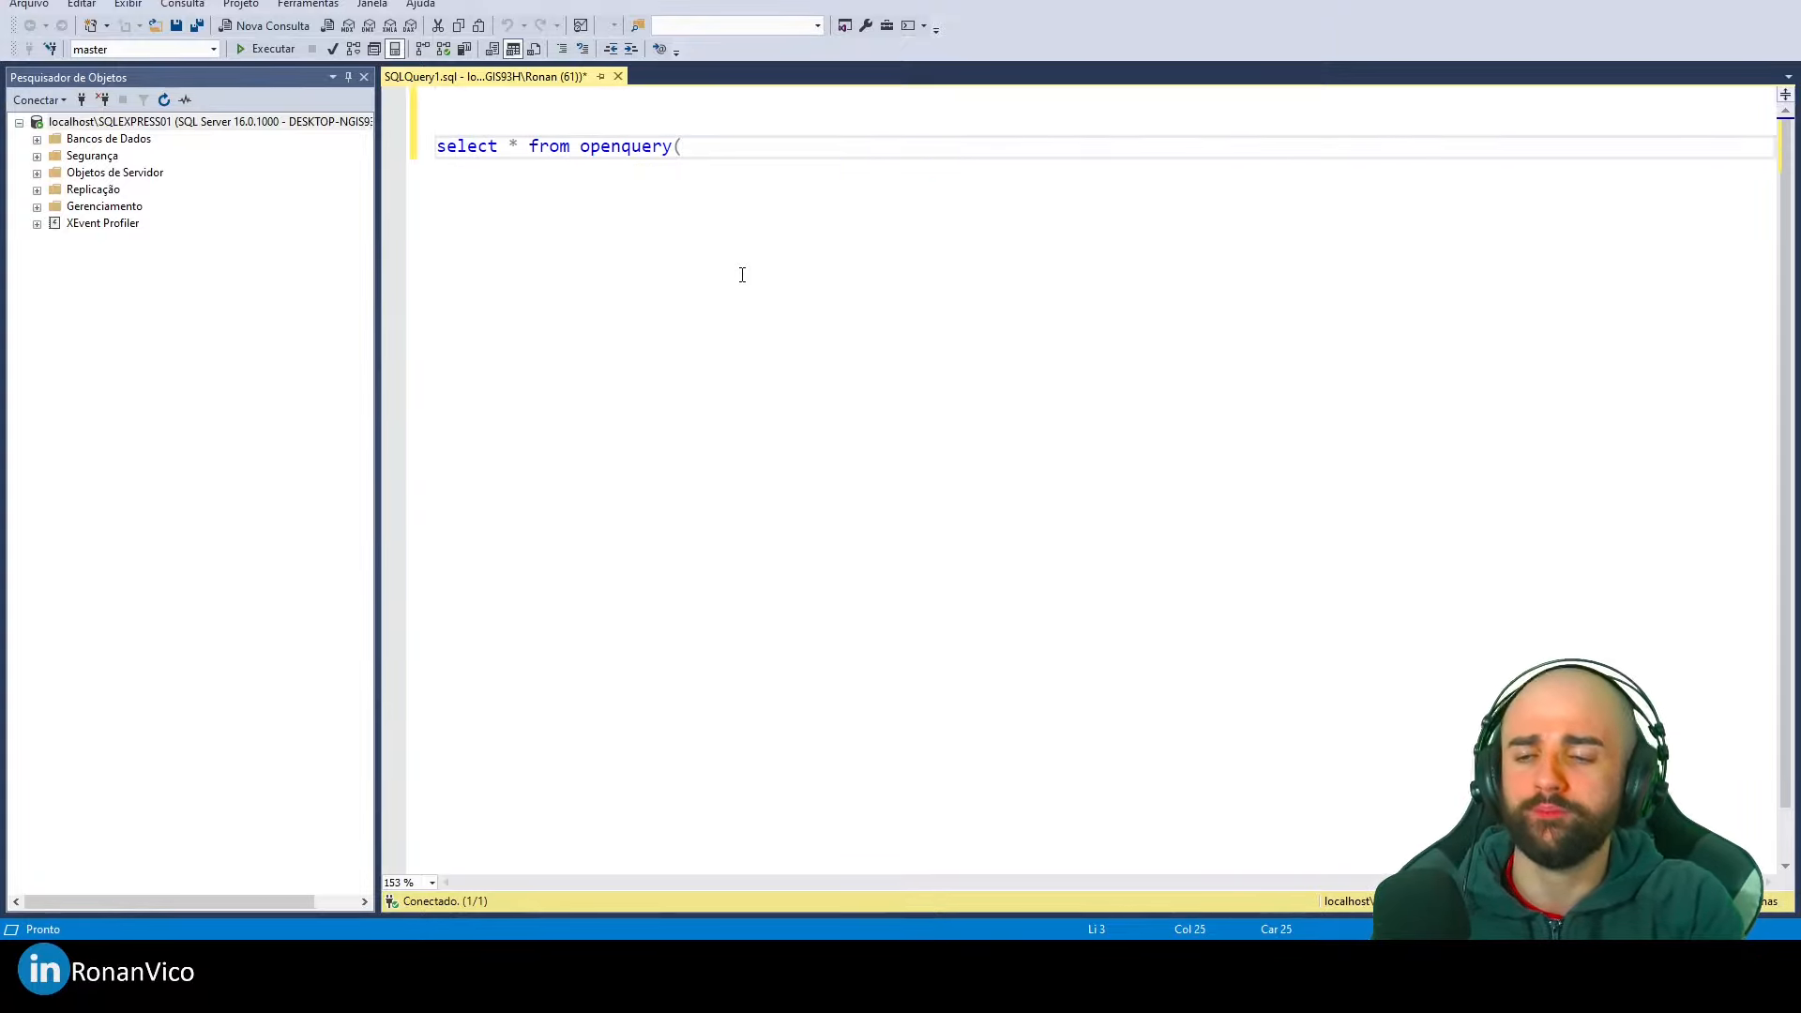
pyautogui.write('[ACCESS DO RONAN')
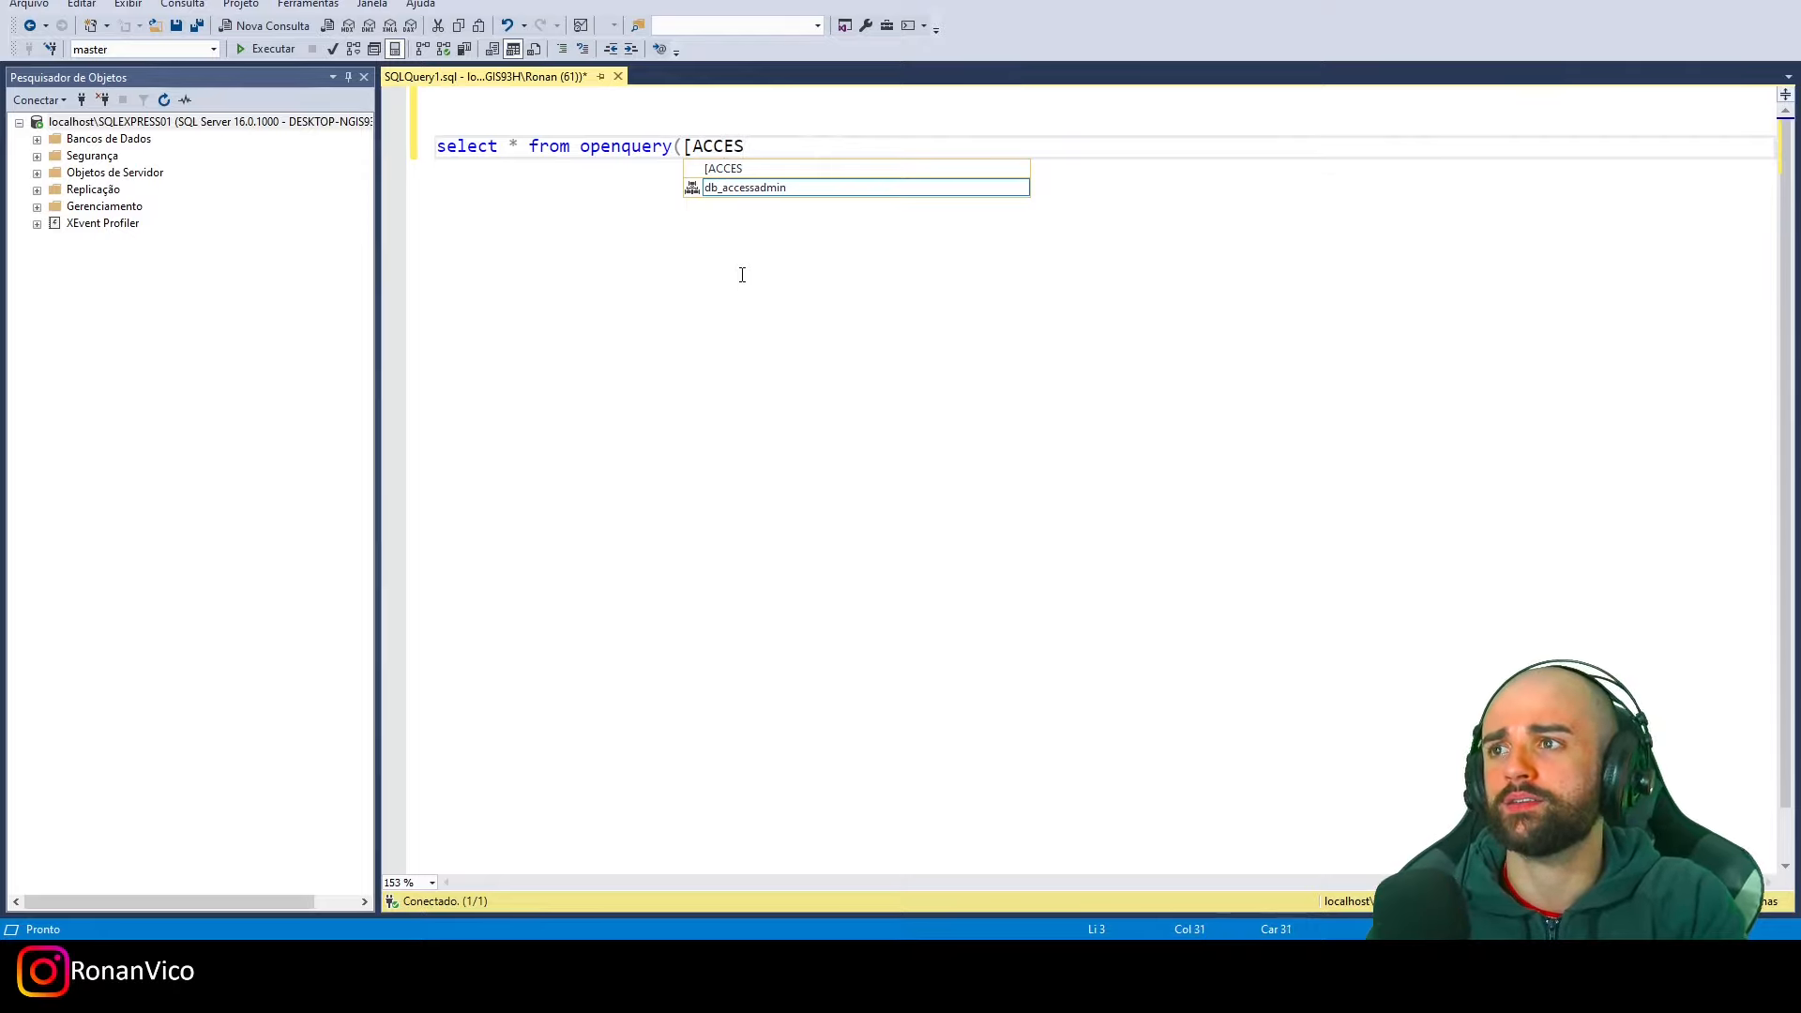
pyautogui.write("],'")
pyautogui.write('SELECT')
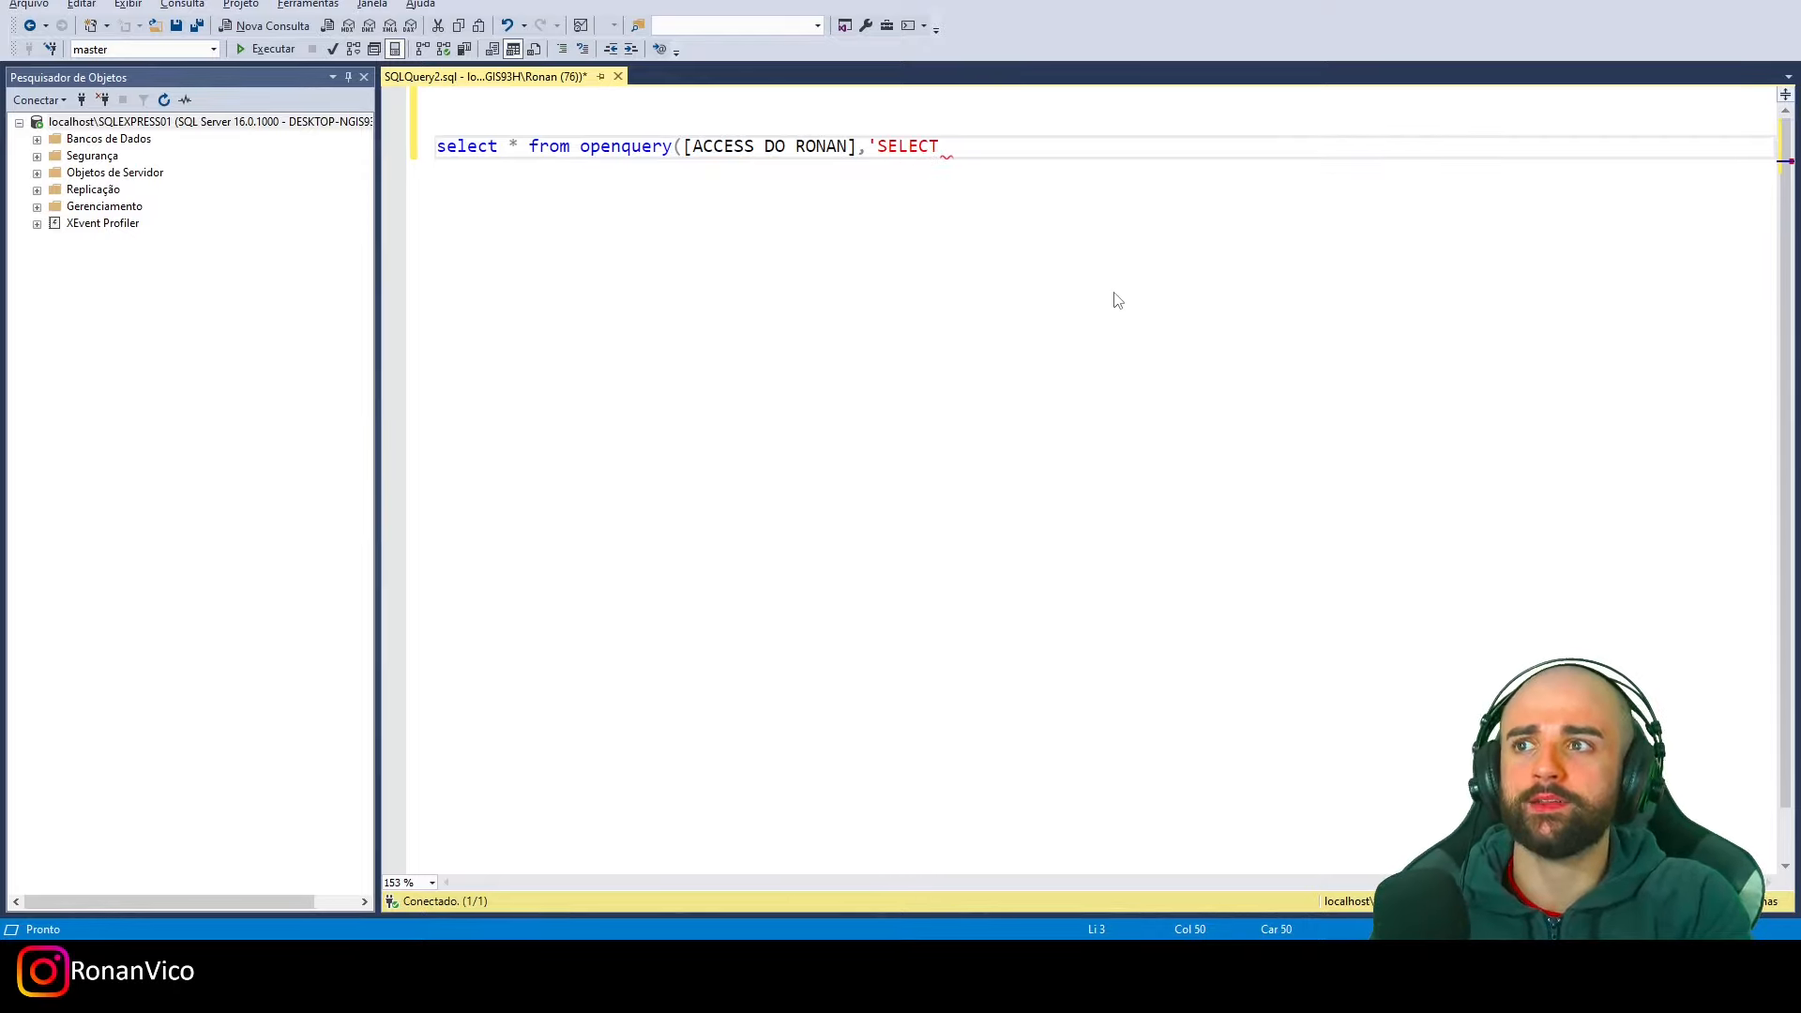
pyautogui.write(" * FROM VIEW_DADOS')")
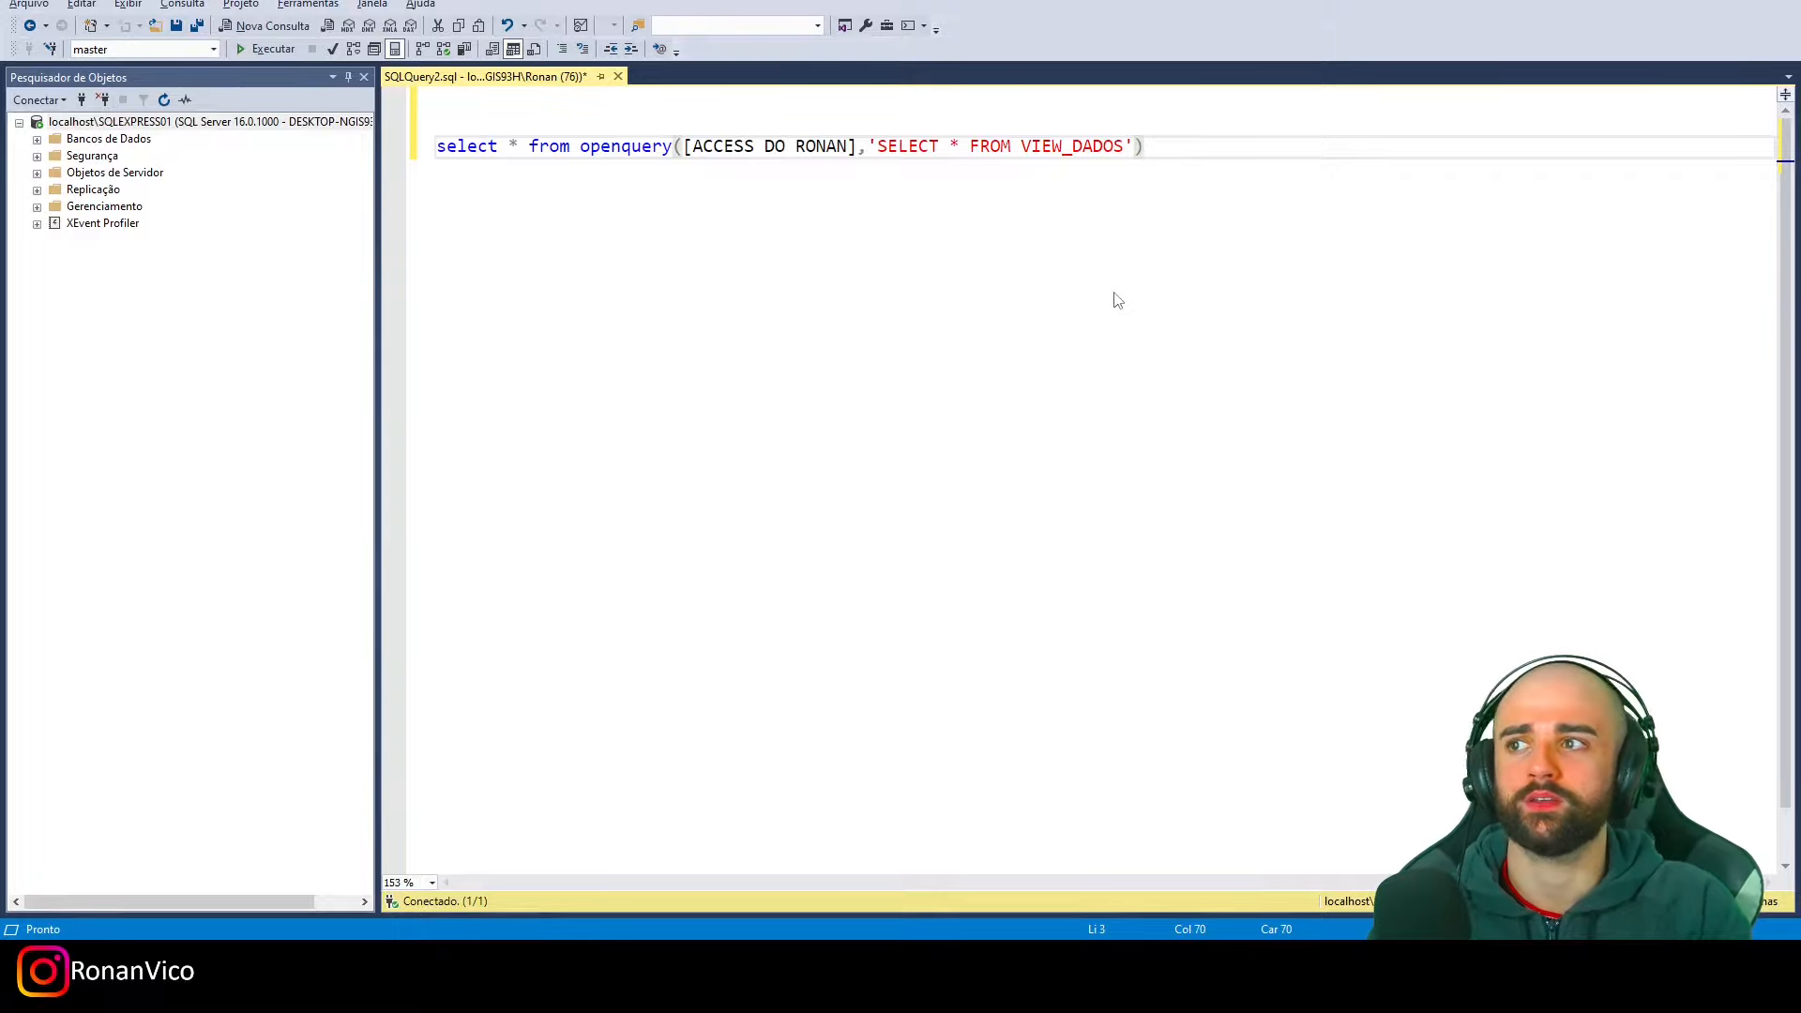
pyautogui.hotkey('shift', 'Home')
pyautogui.press('F5')
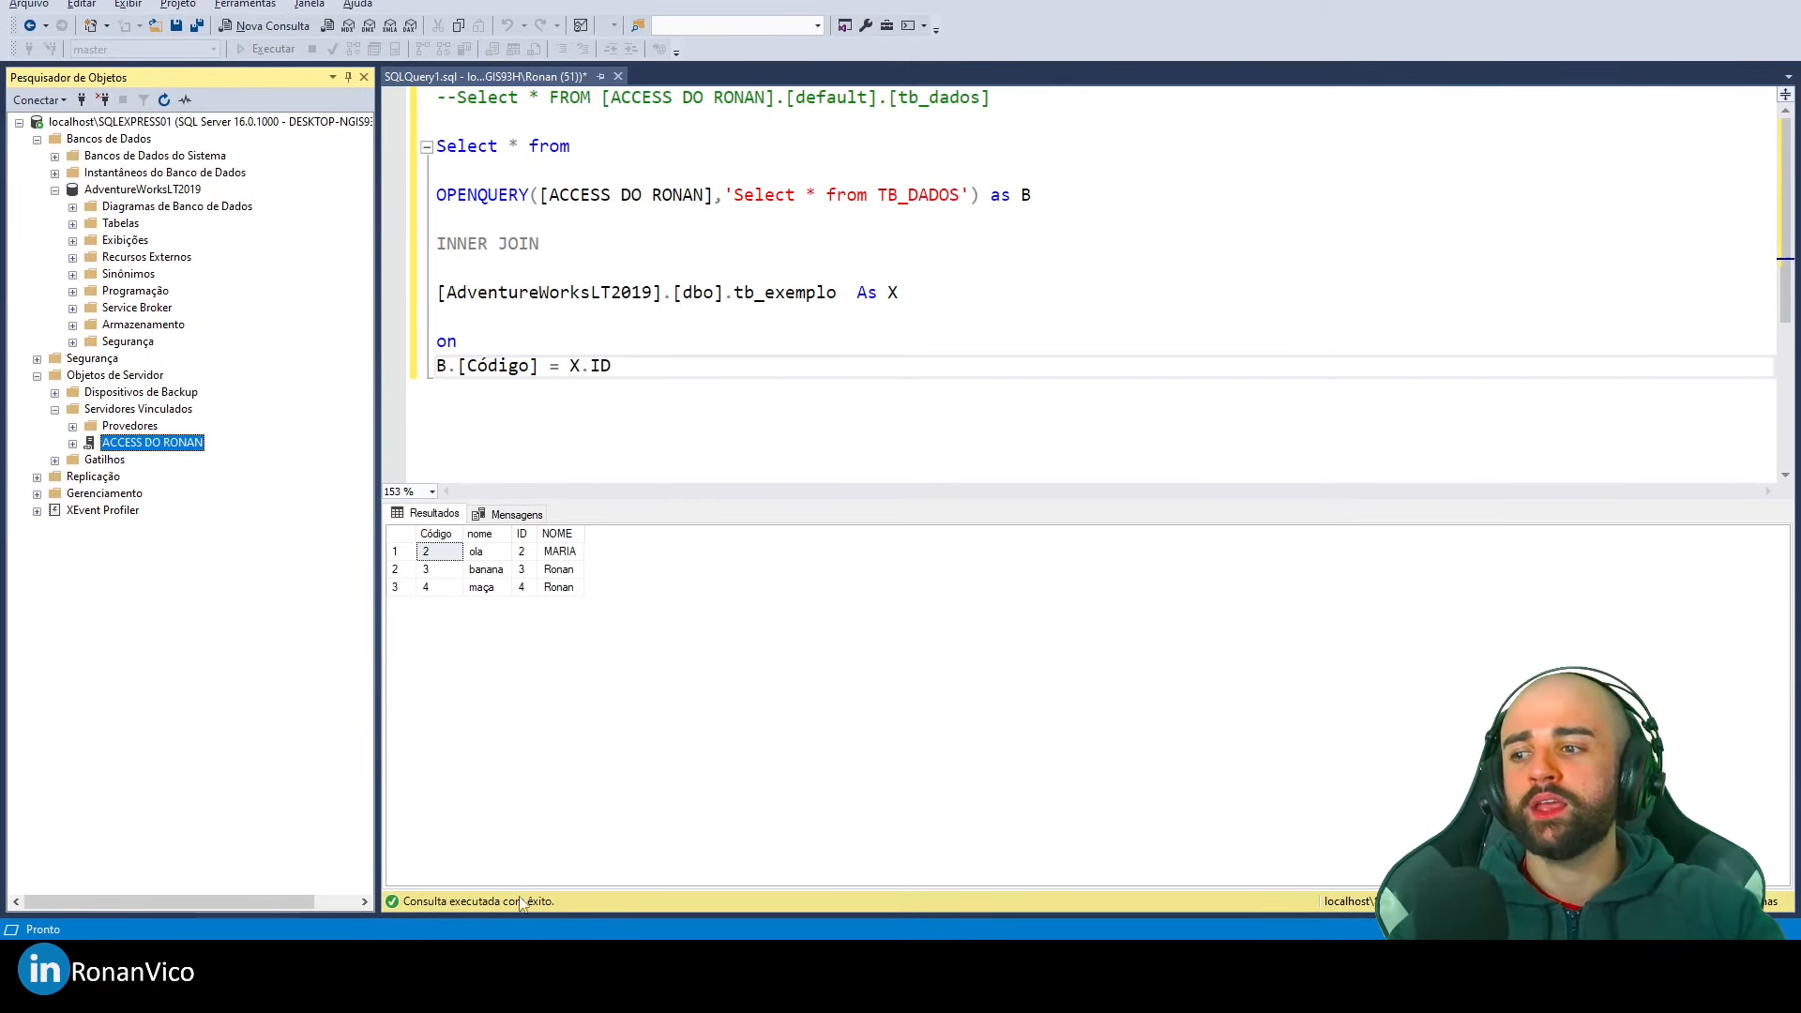
# In the Windows Services window, examine the logon settings of the SQL Server (SQLEXPRESS01) service, and close both windows
pyautogui.click(807, 972)
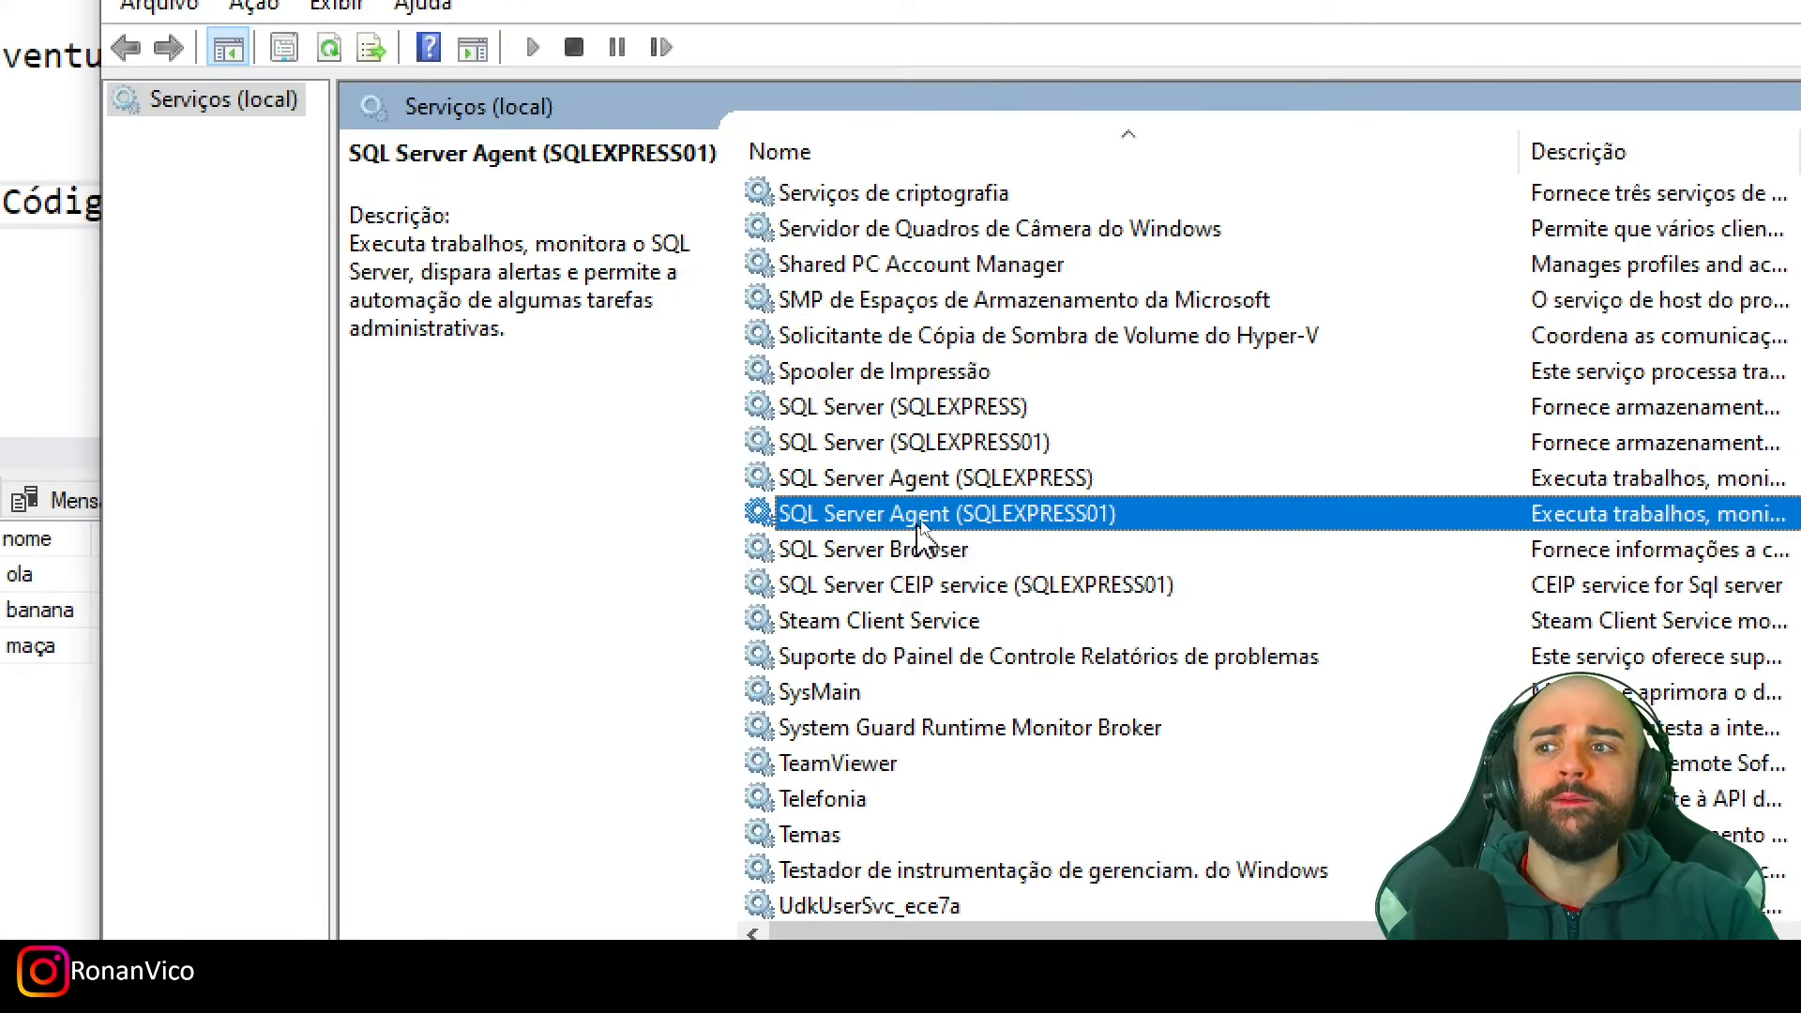
pyautogui.doubleClick(938, 484)
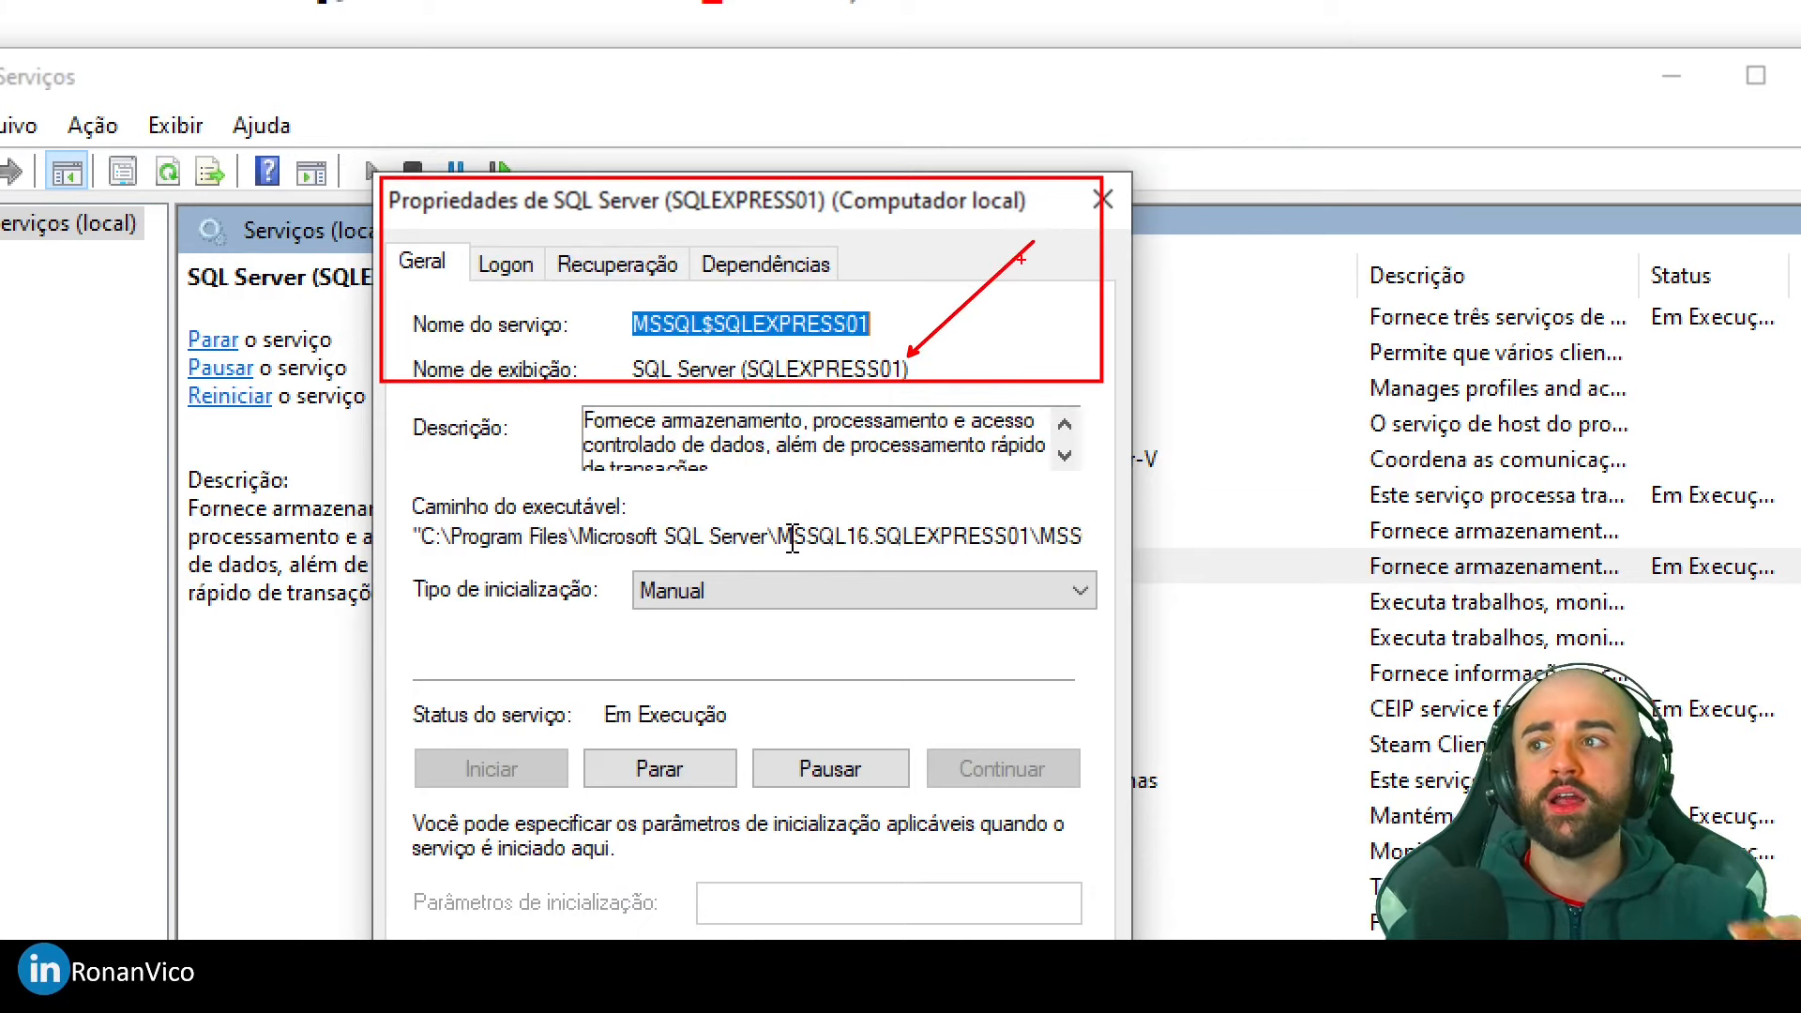
pyautogui.click(504, 266)
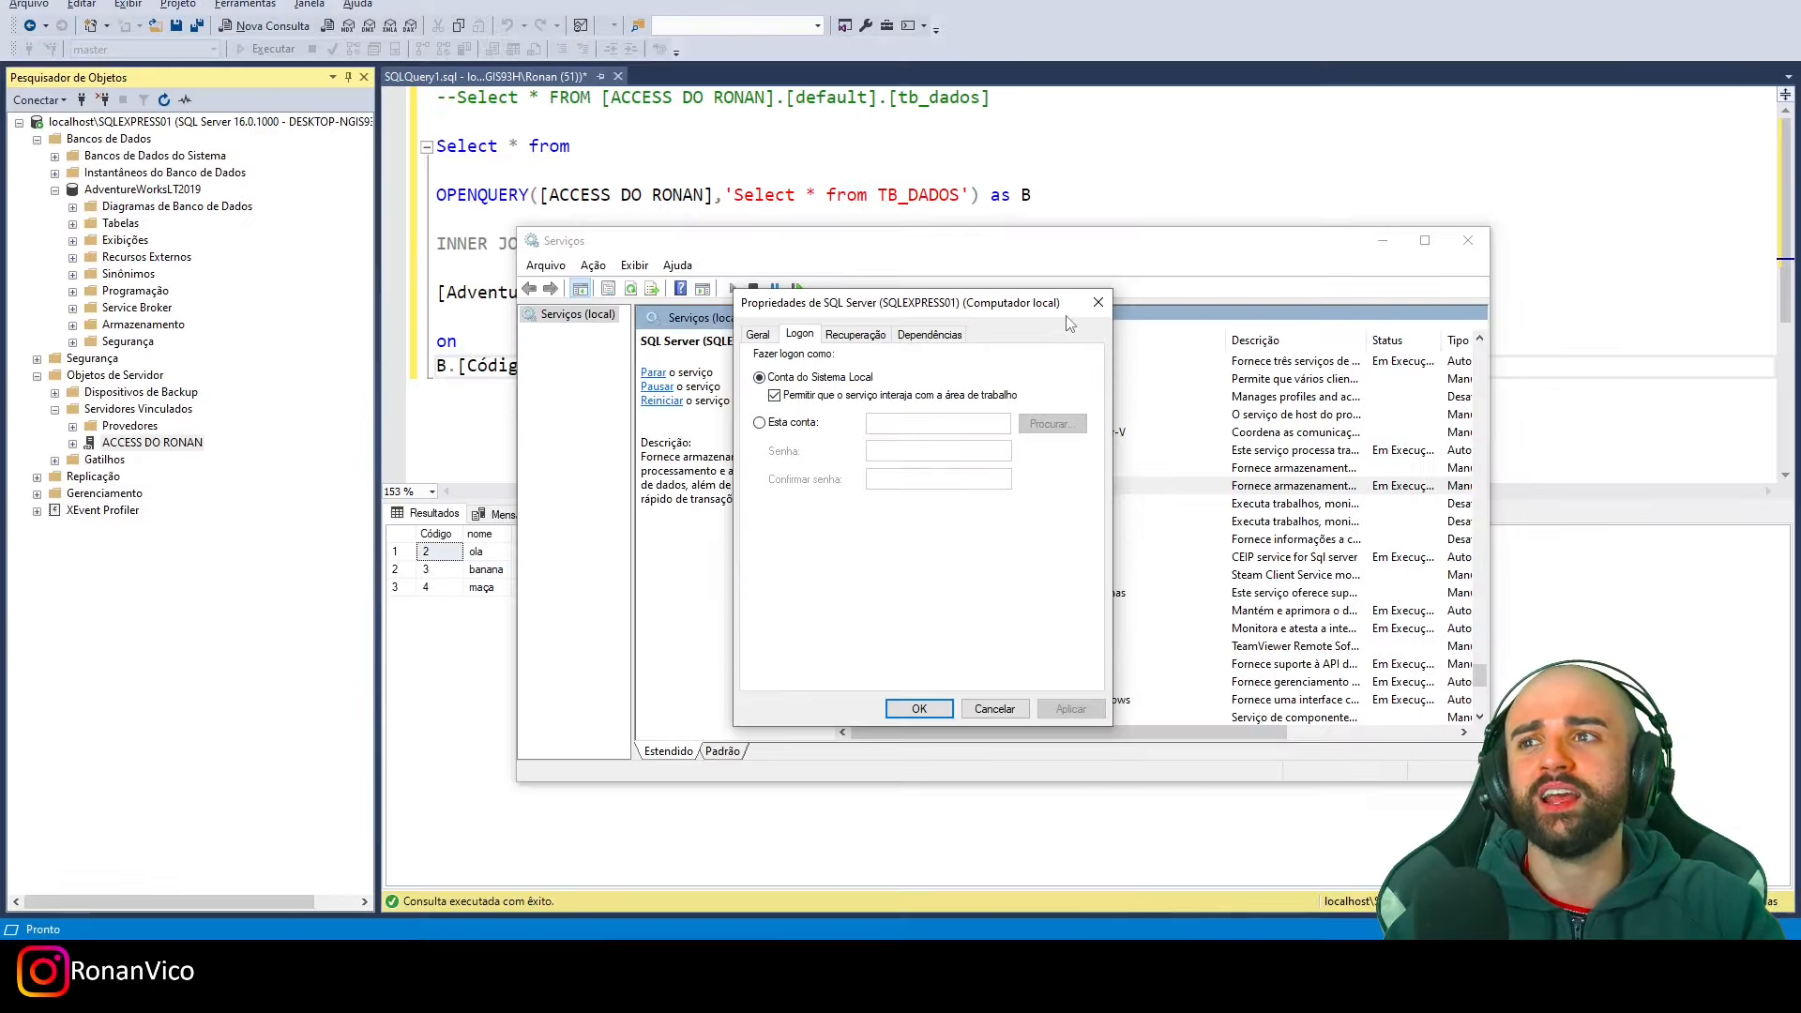
pyautogui.click(1102, 199)
pyautogui.click(1468, 244)
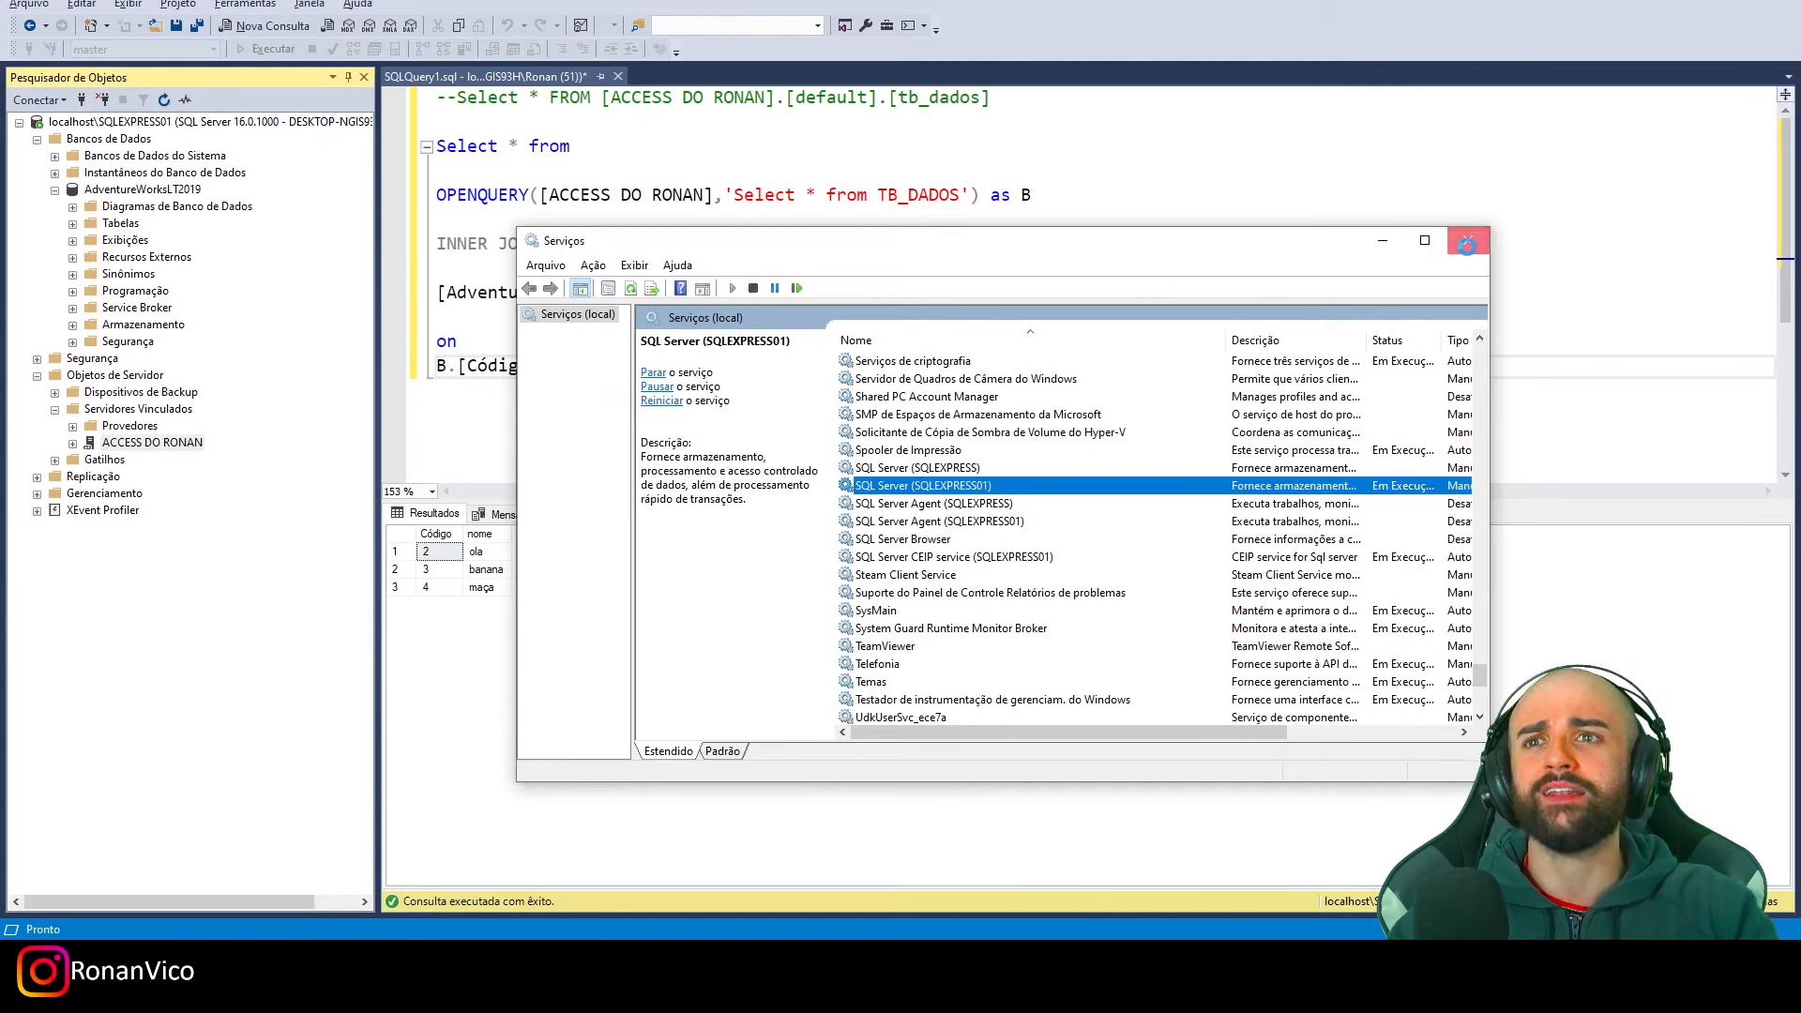